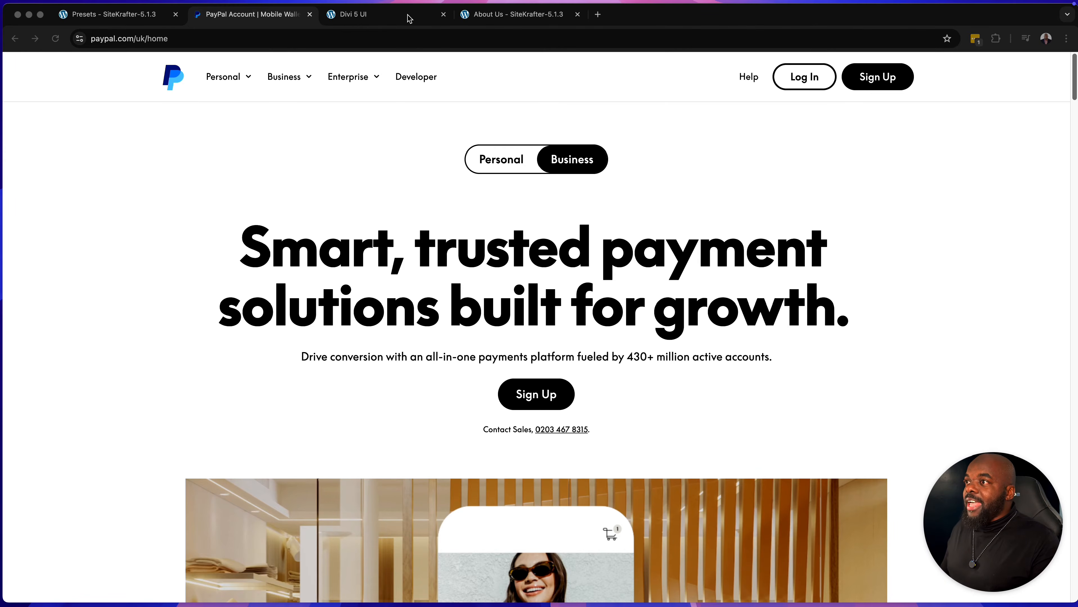
pyautogui.click(382, 14)
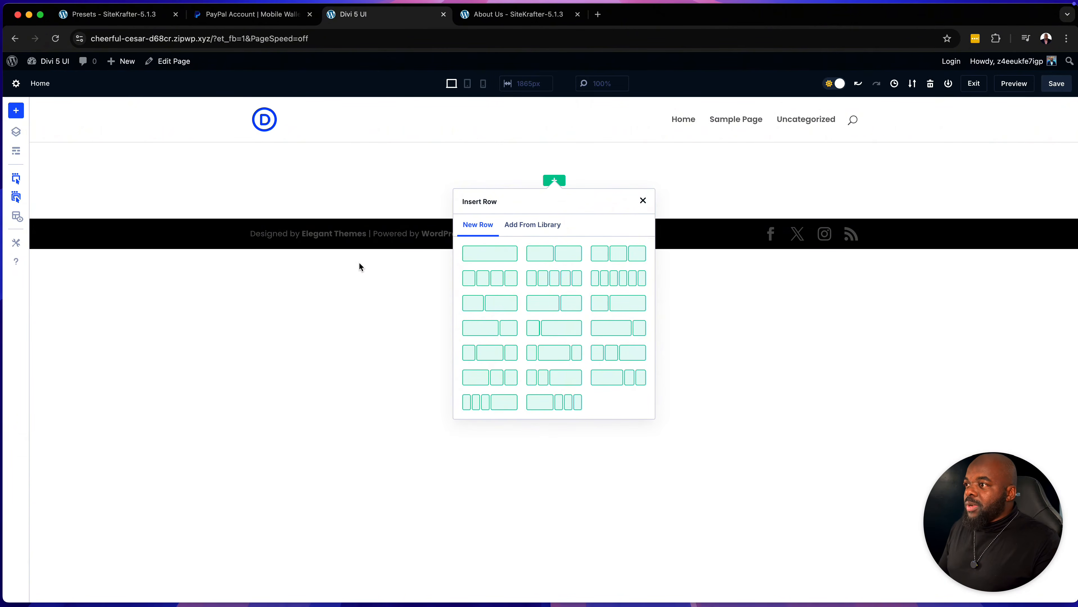
pyautogui.click(357, 192)
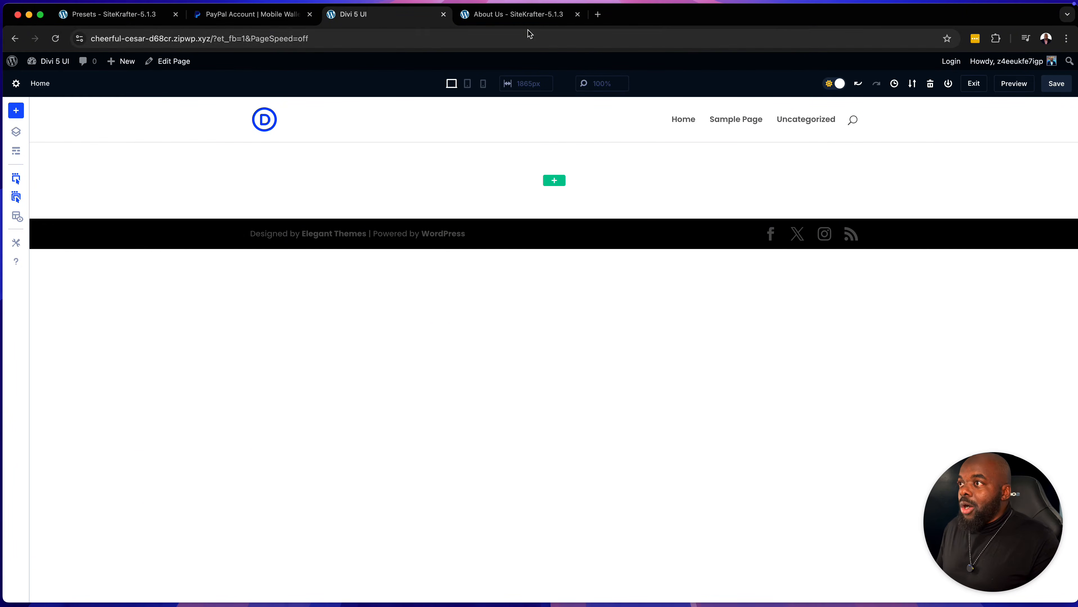
pyautogui.click(523, 19)
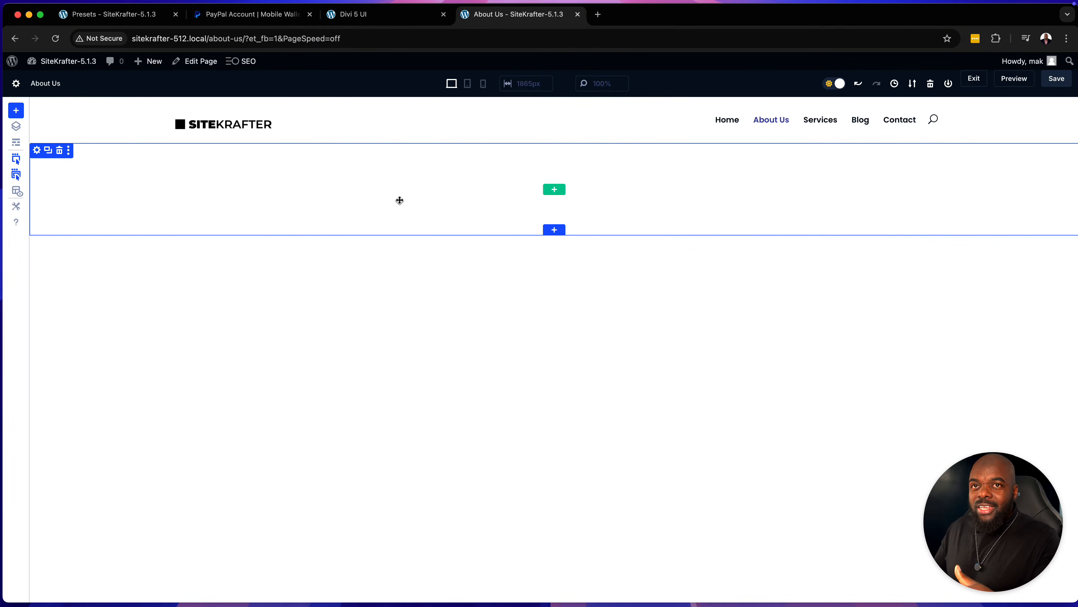
pyautogui.click(400, 15)
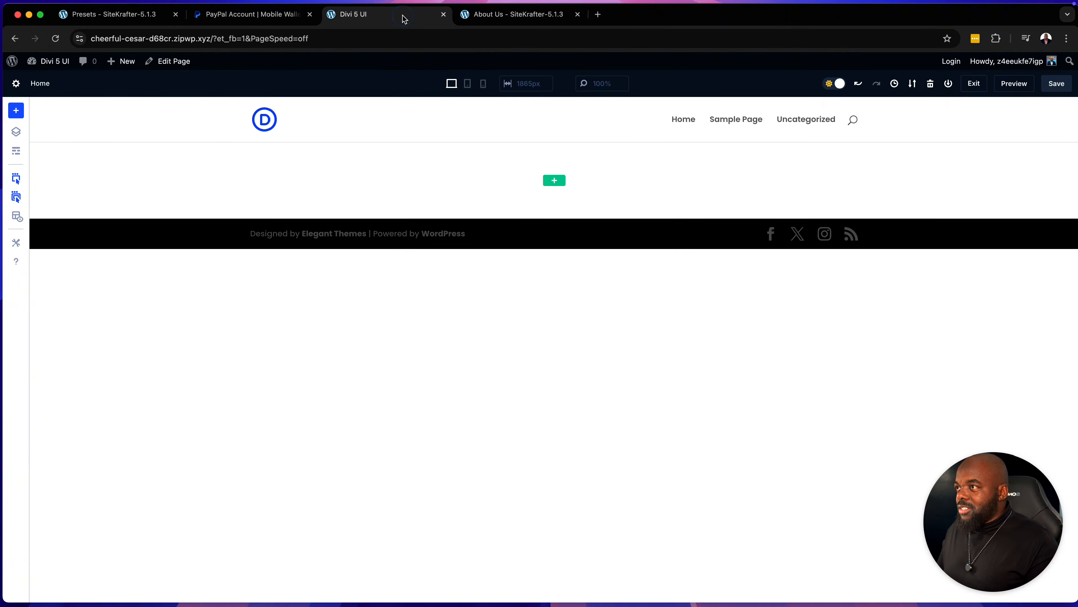
# Step: Copy the headline "Smart, trusted payment solutions built for growth." from the PayPal business page
pyautogui.click(281, 16)
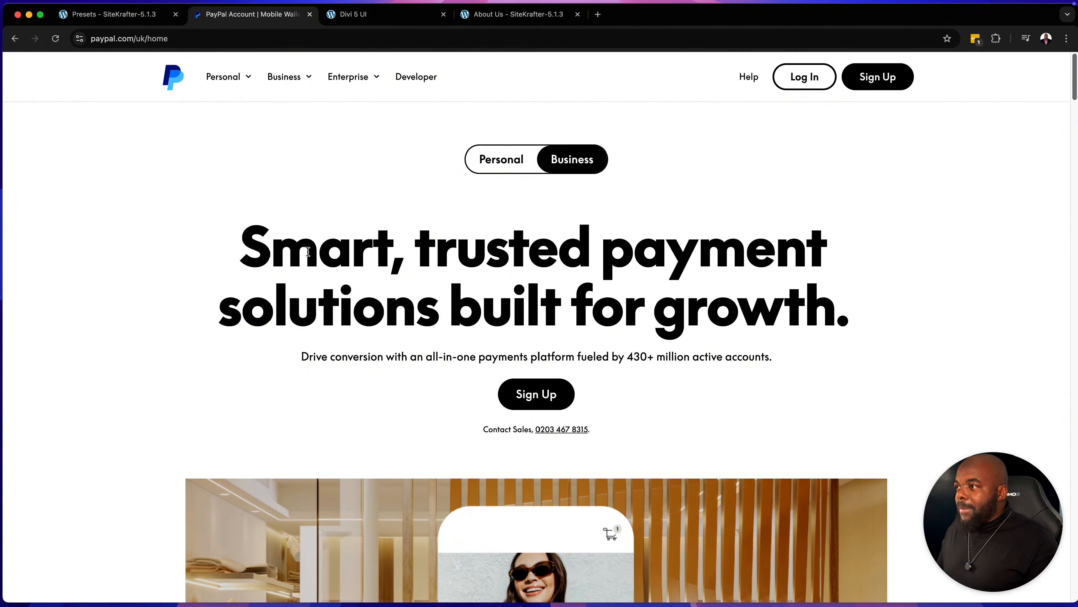
pyautogui.moveTo(244, 240); pyautogui.dragTo(853, 317)
pyautogui.press('super+c')
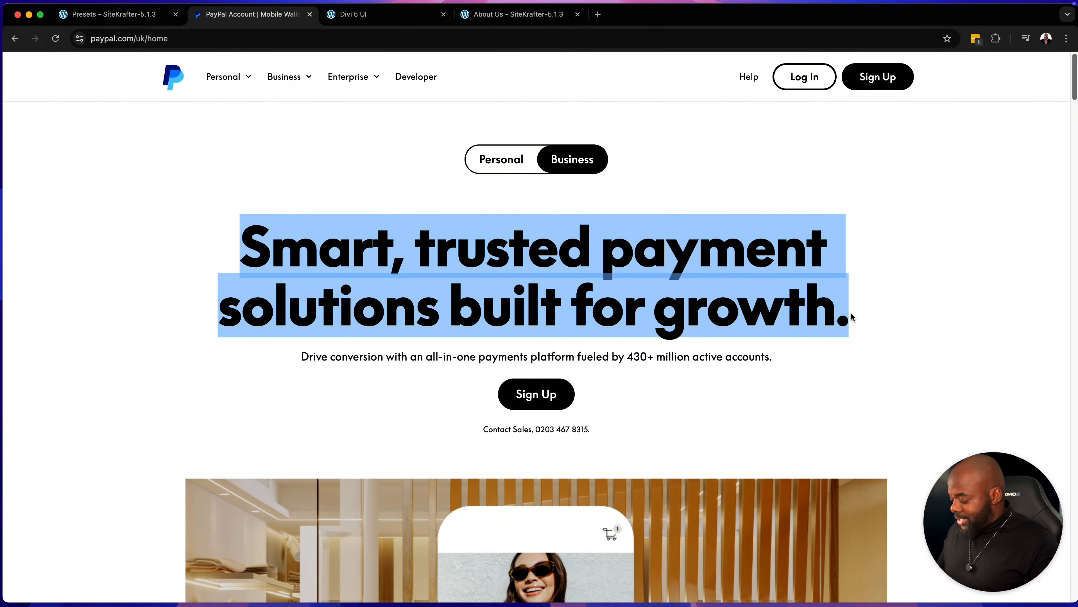
pyautogui.click(353, 77)
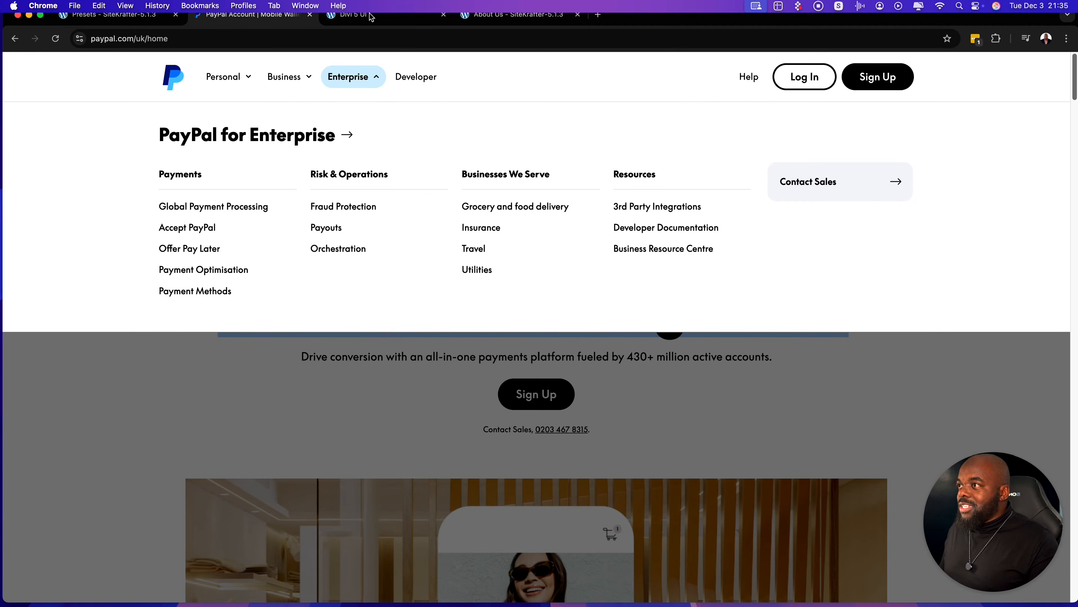
# Step: Insert a single-column row into the empty section of the Divi 5 UI site's Home page
pyautogui.click(371, 17)
pyautogui.click(557, 182)
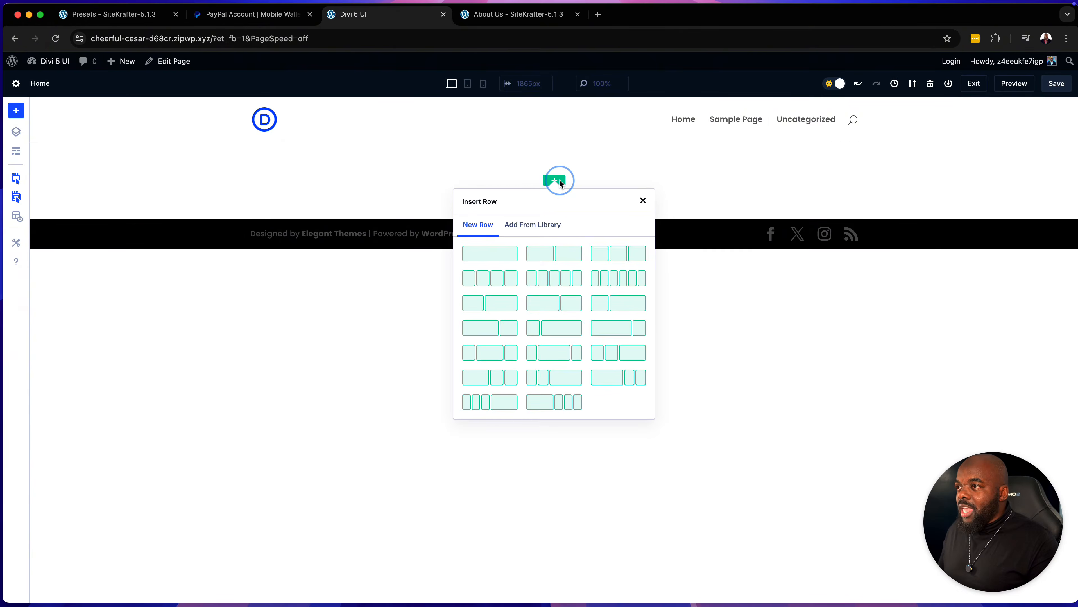
pyautogui.click(496, 255)
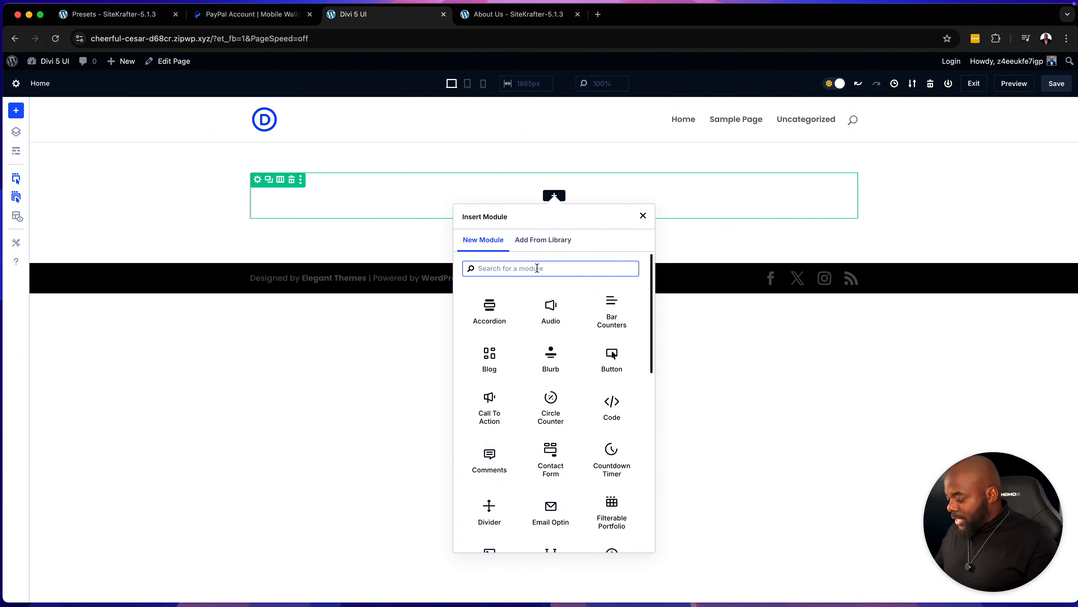
pyautogui.write('text')
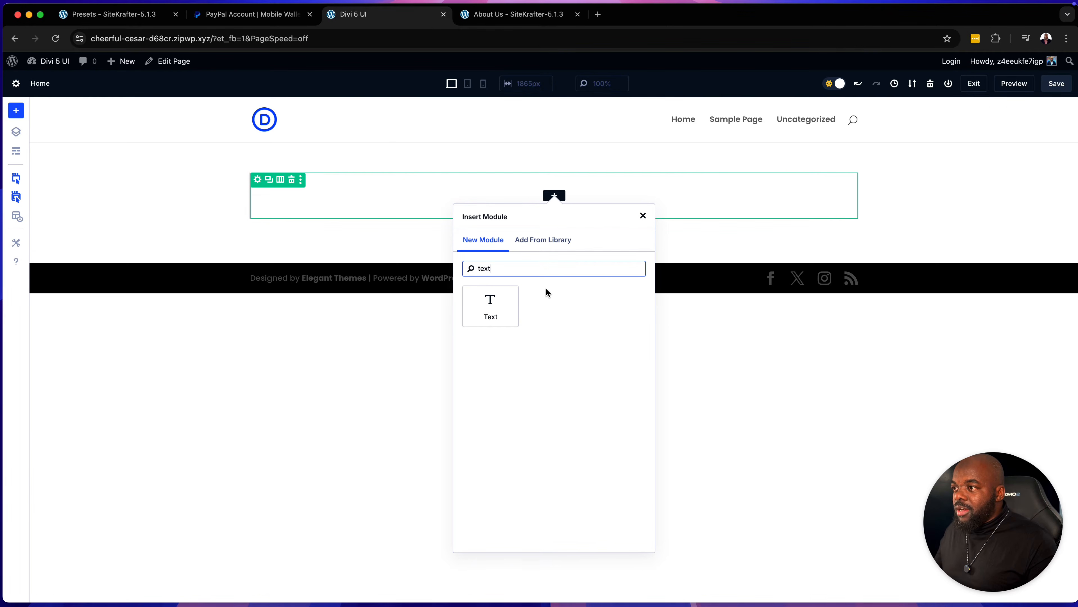
pyautogui.press('BackSpace')
pyautogui.press('BackSpace')
pyautogui.press('BackSpace')
pyautogui.press('BackSpace')
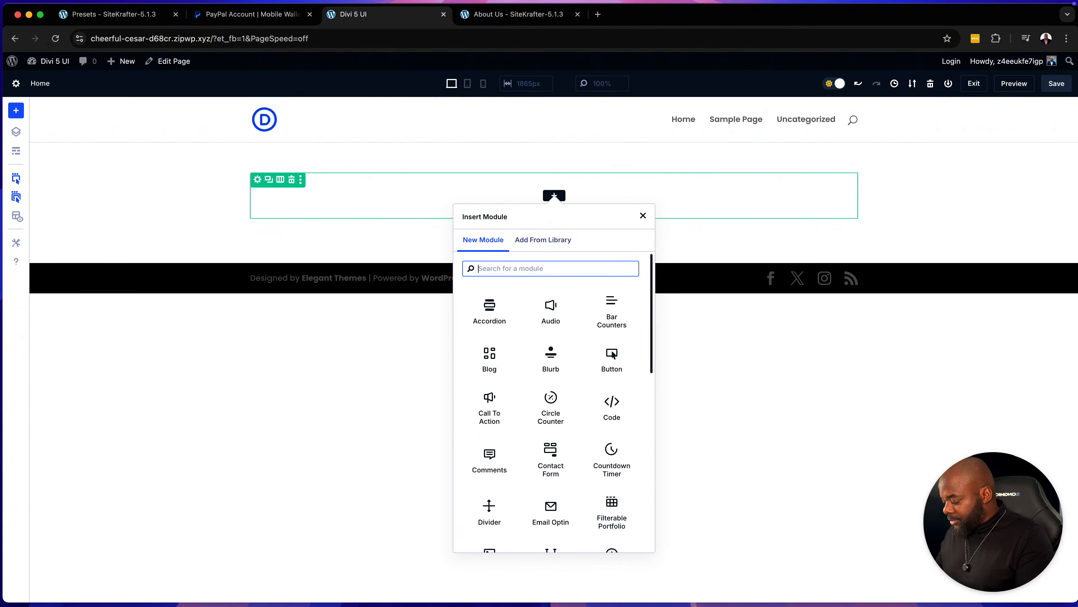
# Step: Add a Heading module to the row and replace its placeholder title with the copied headline
pyautogui.write('Head')
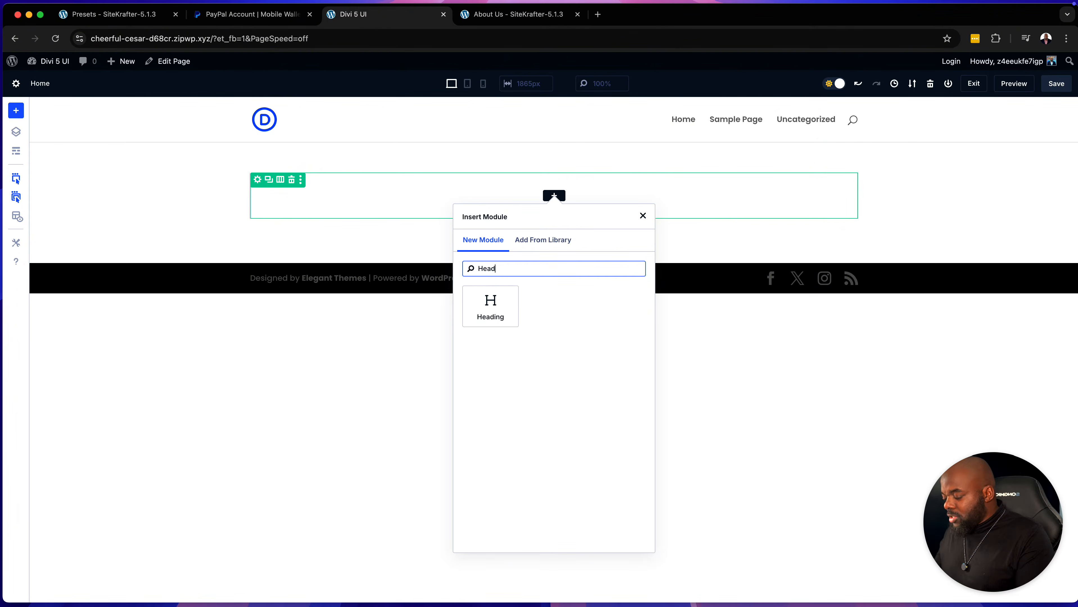
pyautogui.click(503, 309)
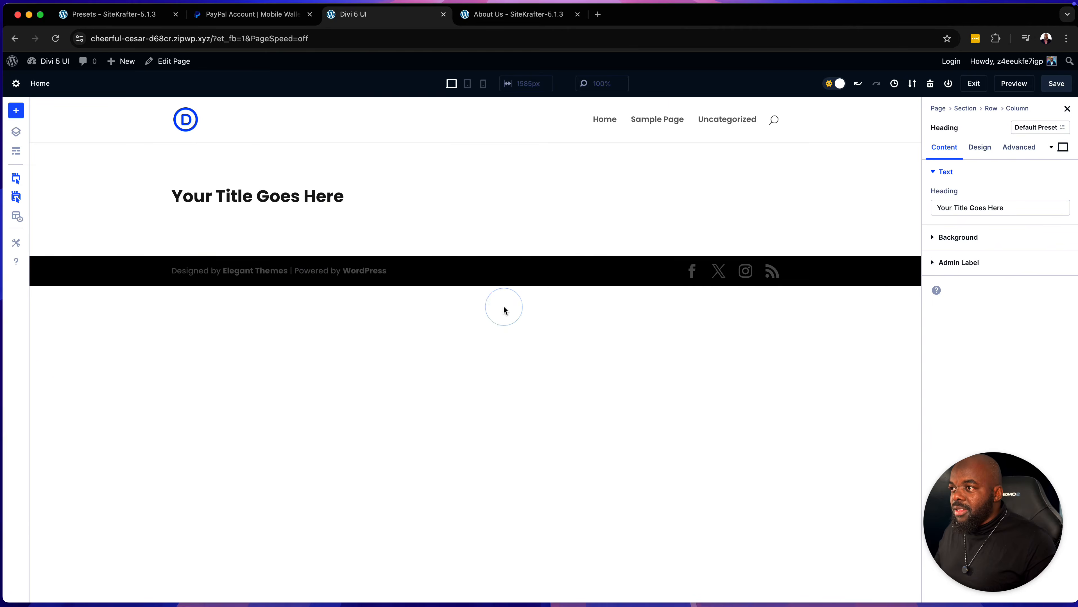
pyautogui.tripleClick(312, 195)
pyautogui.press('super+v')
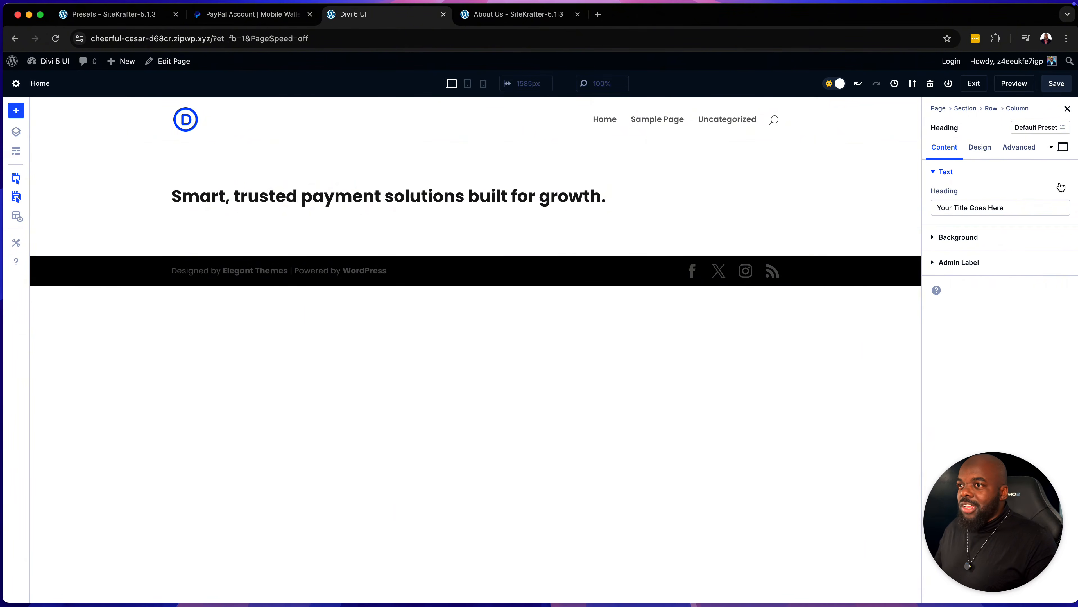
# Step: Center-align the heading text through the module's Heading Text design settings
pyautogui.click(980, 151)
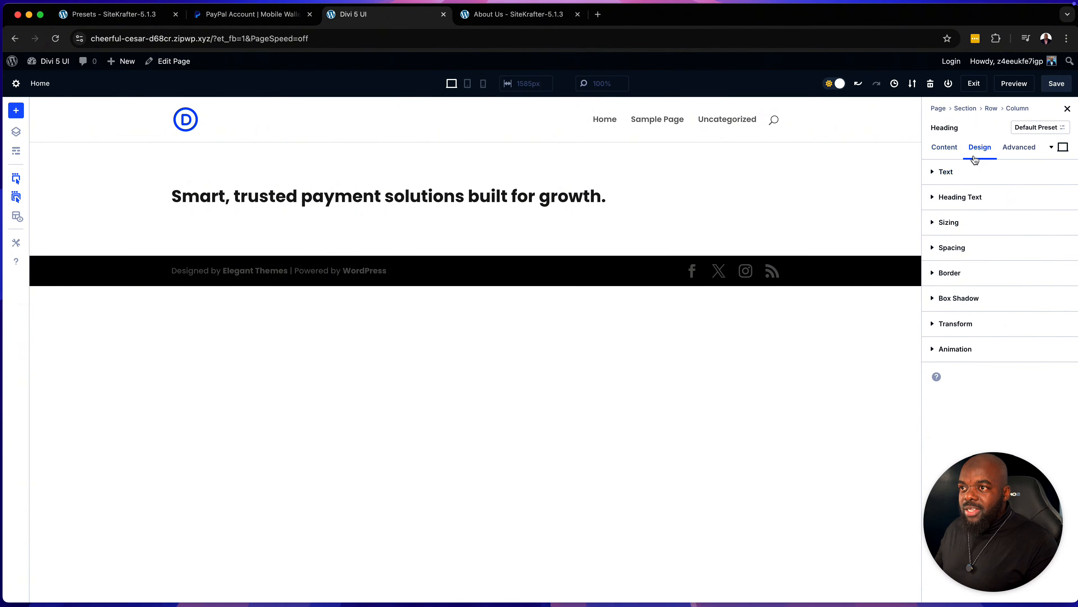
pyautogui.click(955, 199)
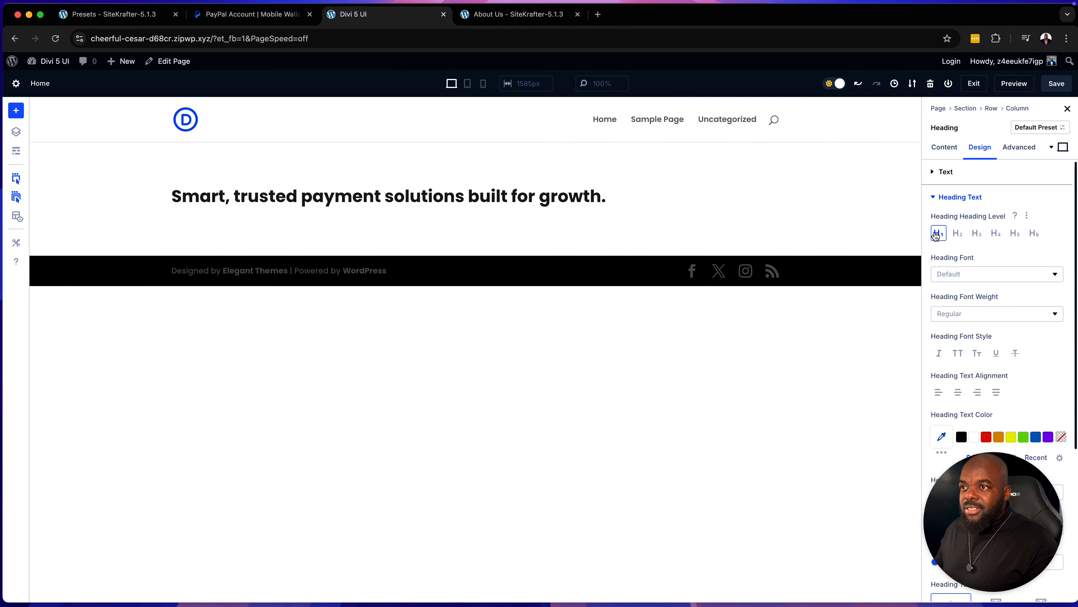
pyautogui.click(957, 394)
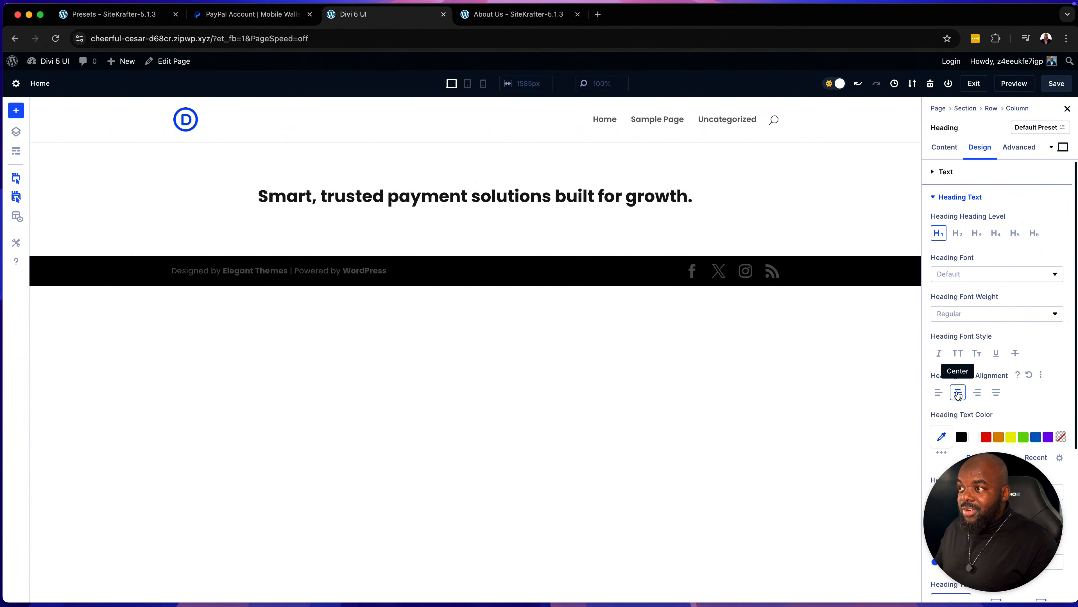
# Step: Set the heading's text size to 20rem, and reduce it to 4rem for the desktop view
pyautogui.scroll(-5, 978, 374)
pyautogui.scroll(-2, 977, 369)
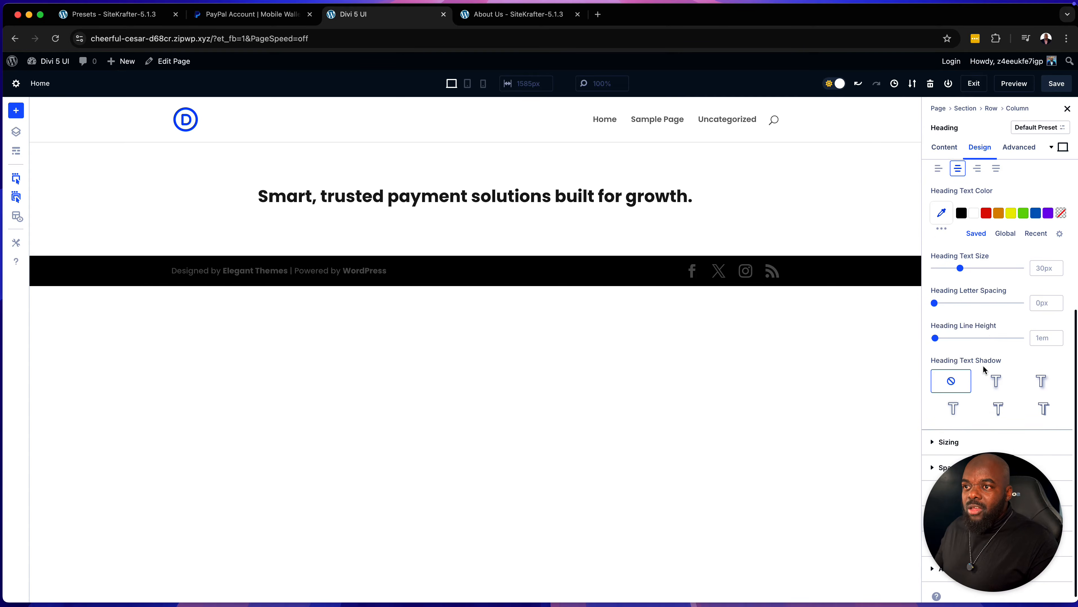
pyautogui.click(1039, 266)
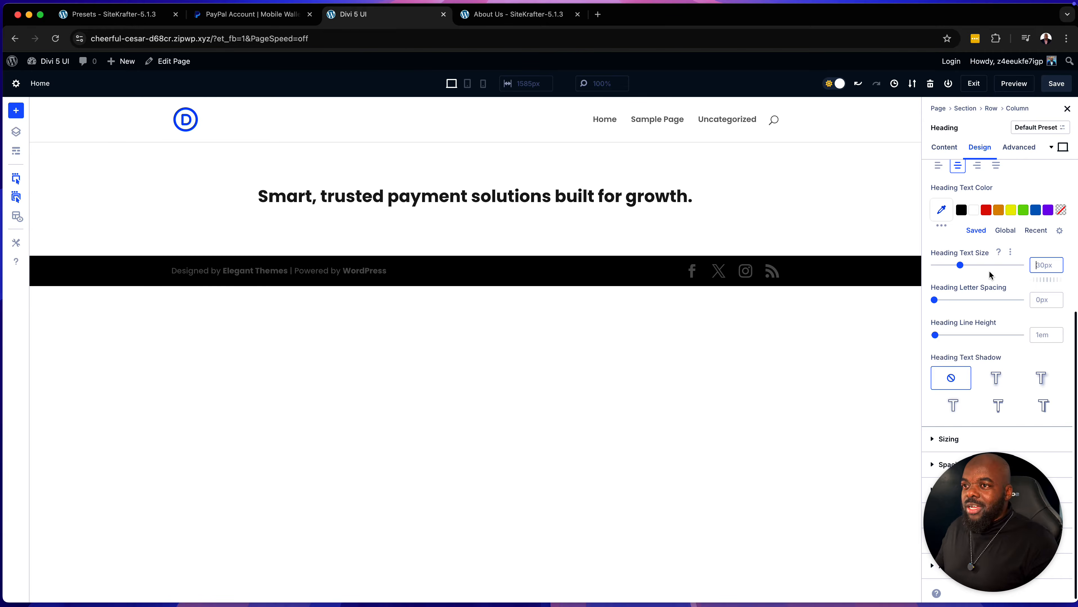
pyautogui.click(1042, 265)
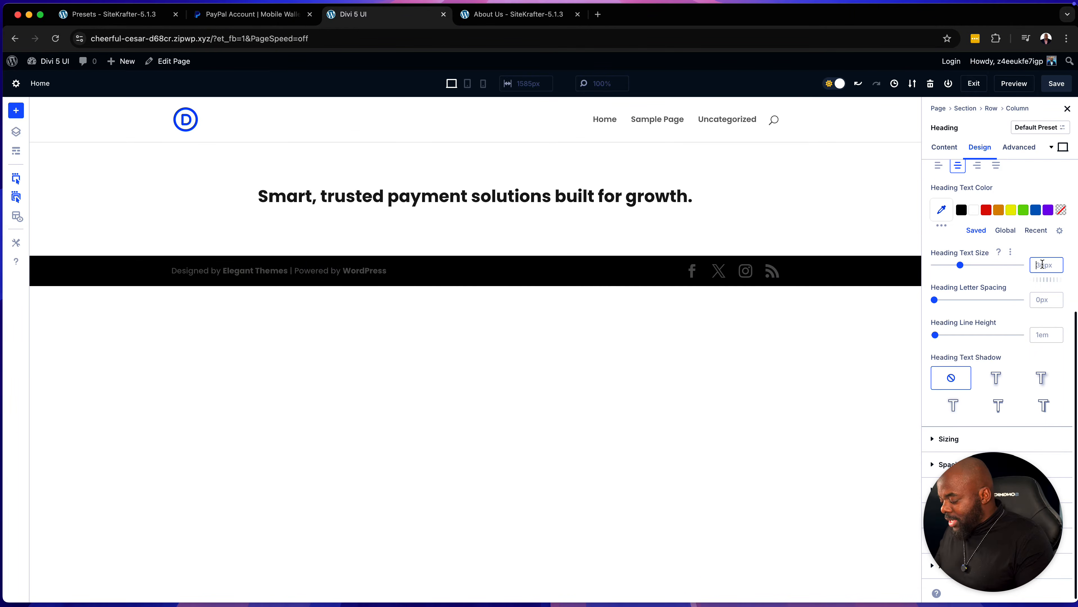
pyautogui.write('20rem')
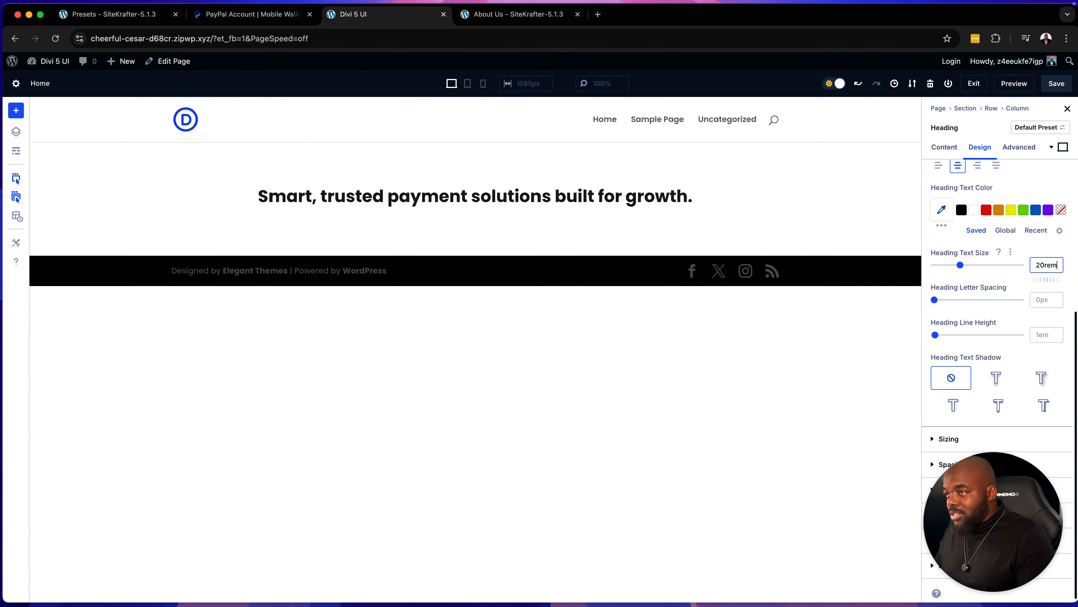
pyautogui.press('Return')
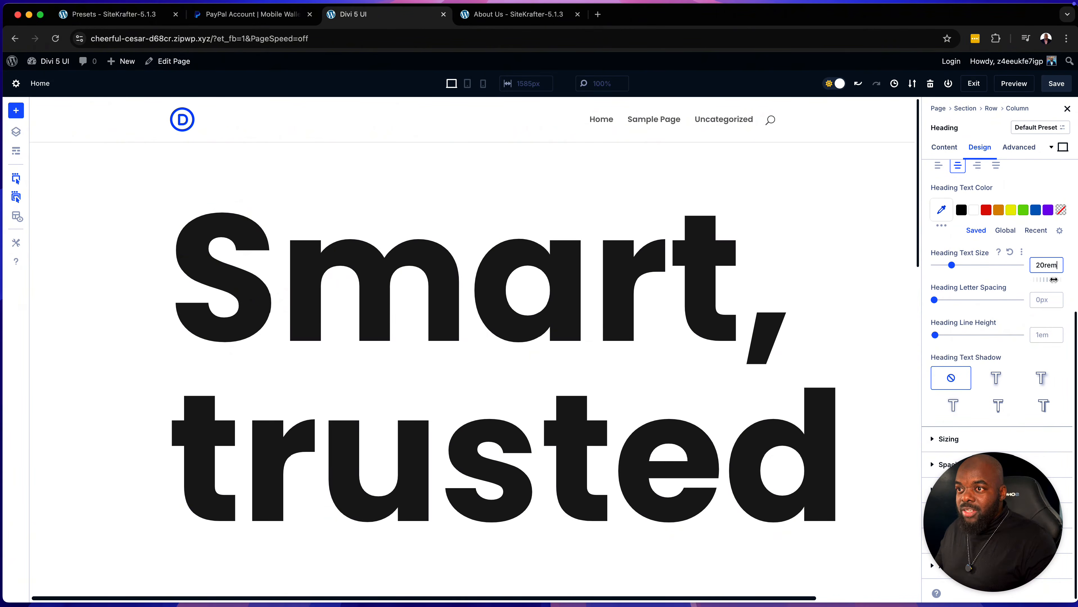
pyautogui.moveTo(1052, 279); pyautogui.dragTo(1048, 280)
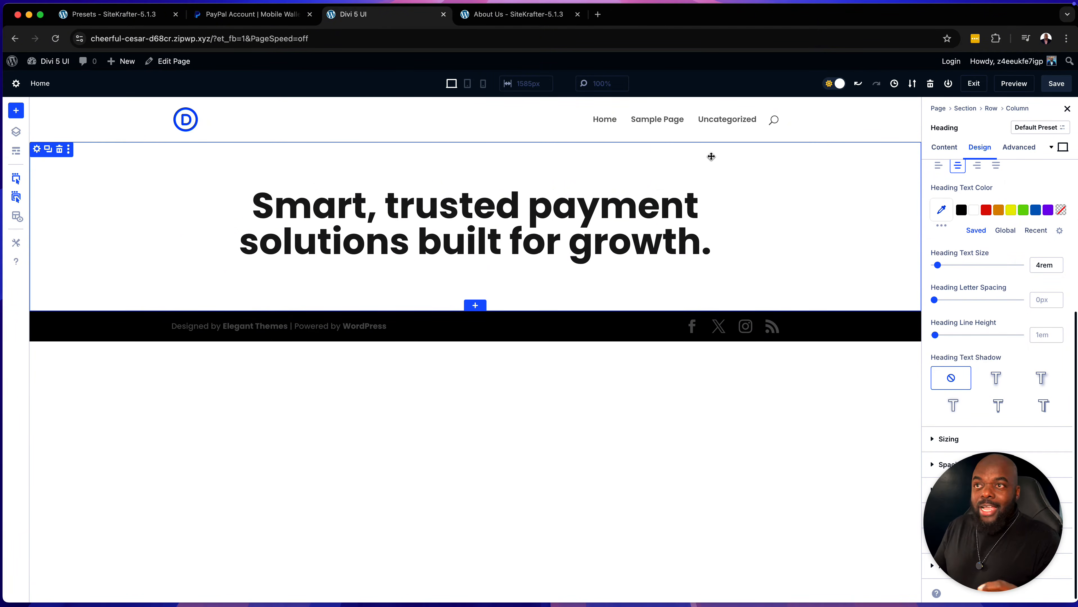
# Step: Set the heading's text size to 3rem for the tablet view
pyautogui.click(468, 85)
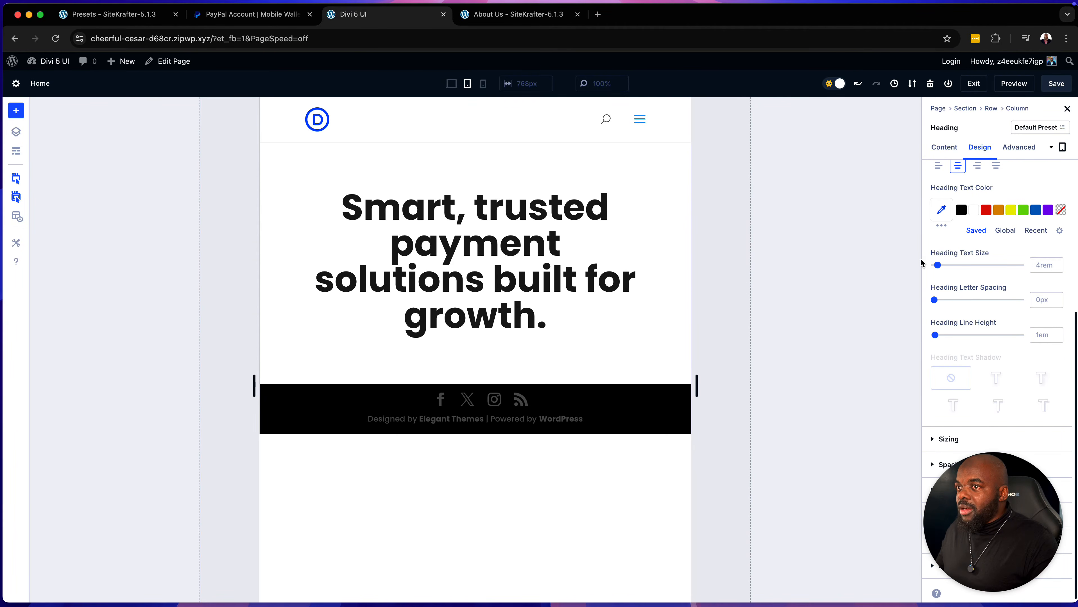
pyautogui.click(1051, 279)
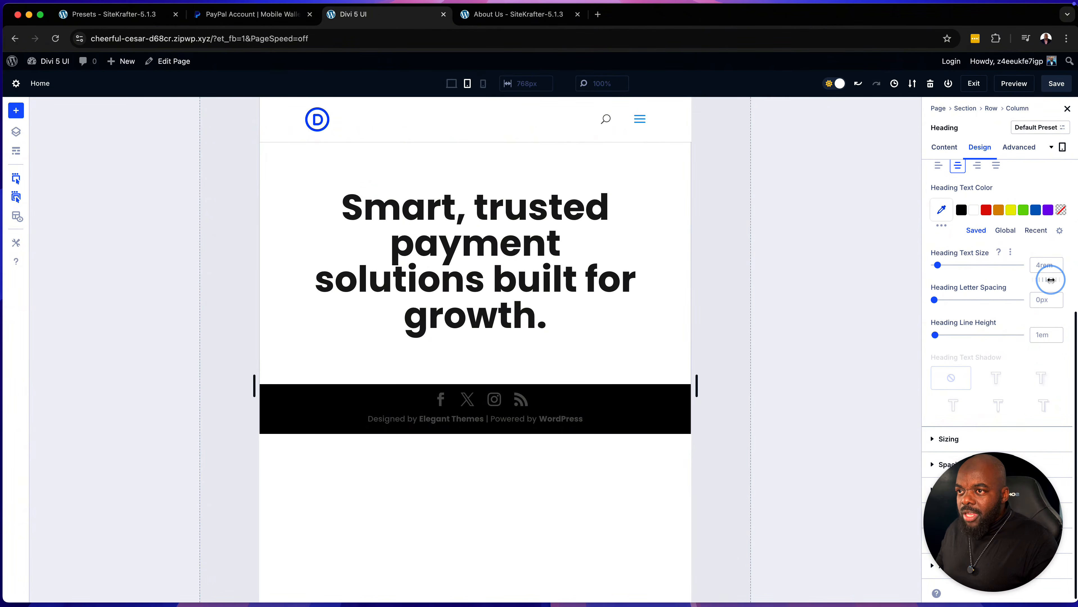
pyautogui.moveTo(1050, 280); pyautogui.dragTo(1049, 279)
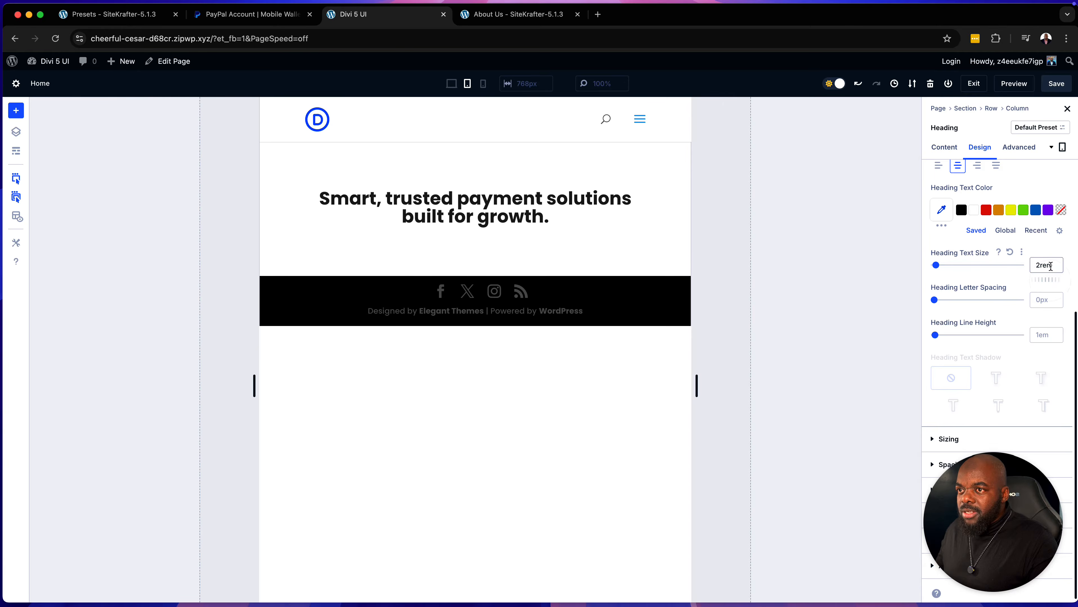
pyautogui.click(1058, 262)
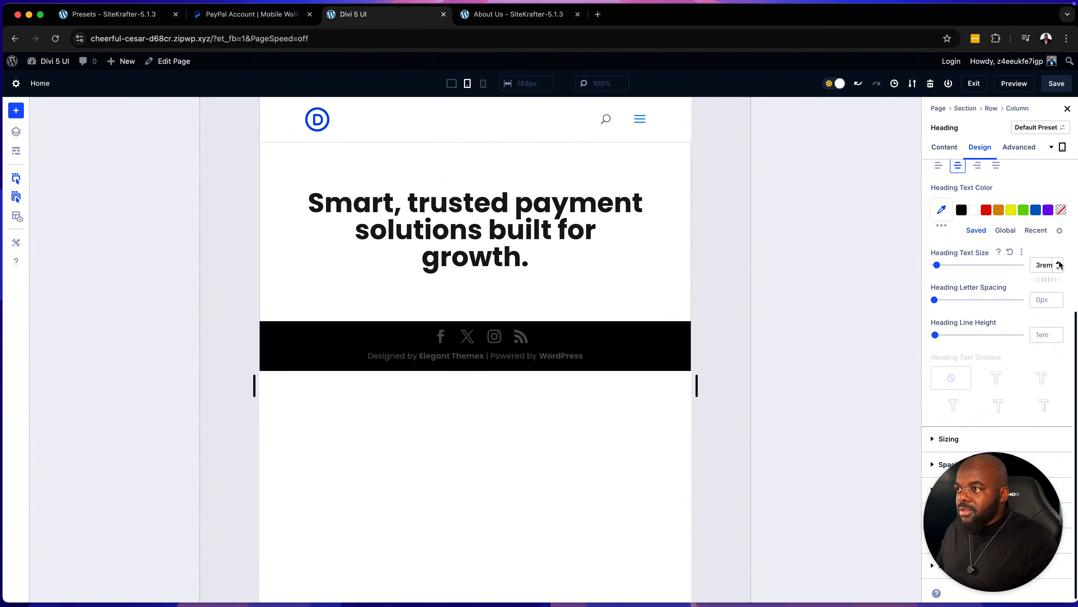
# Step: Set the heading's text size to 2rem for the phone view and return to the desktop view
pyautogui.click(482, 85)
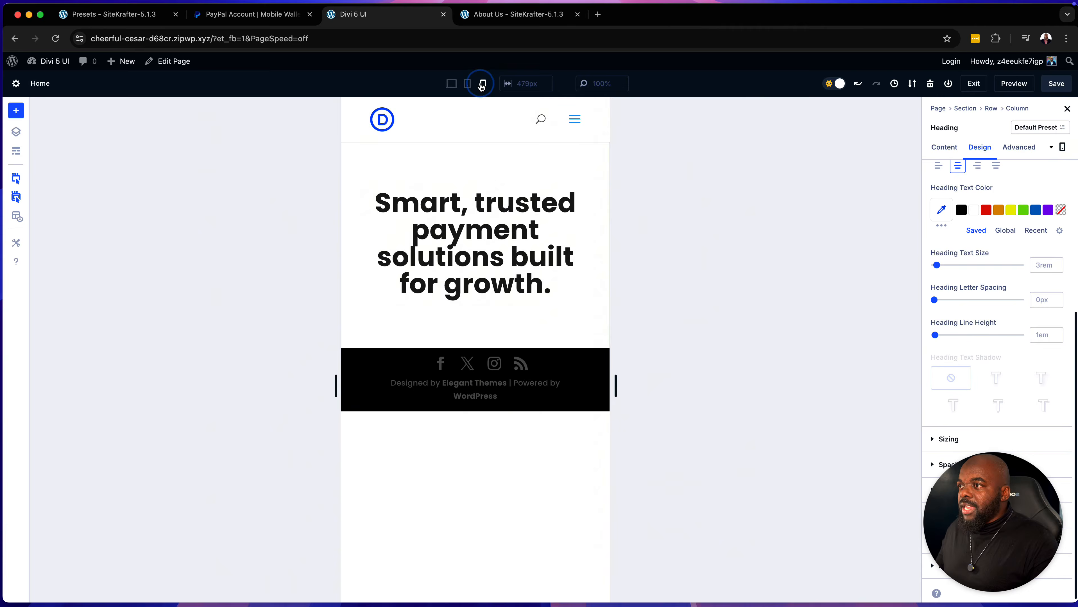
pyautogui.click(1058, 268)
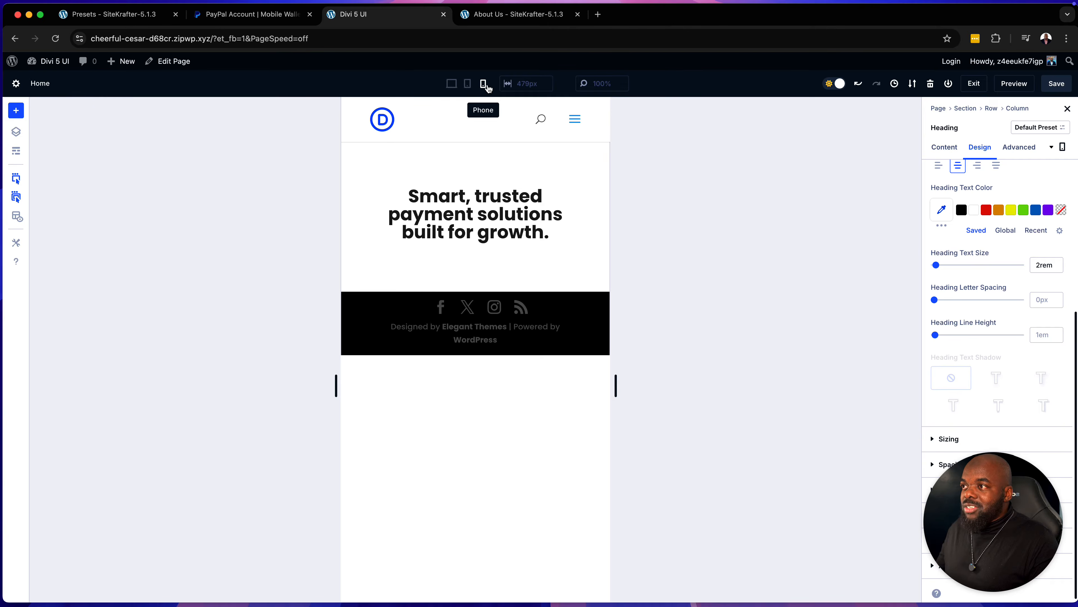
pyautogui.click(452, 88)
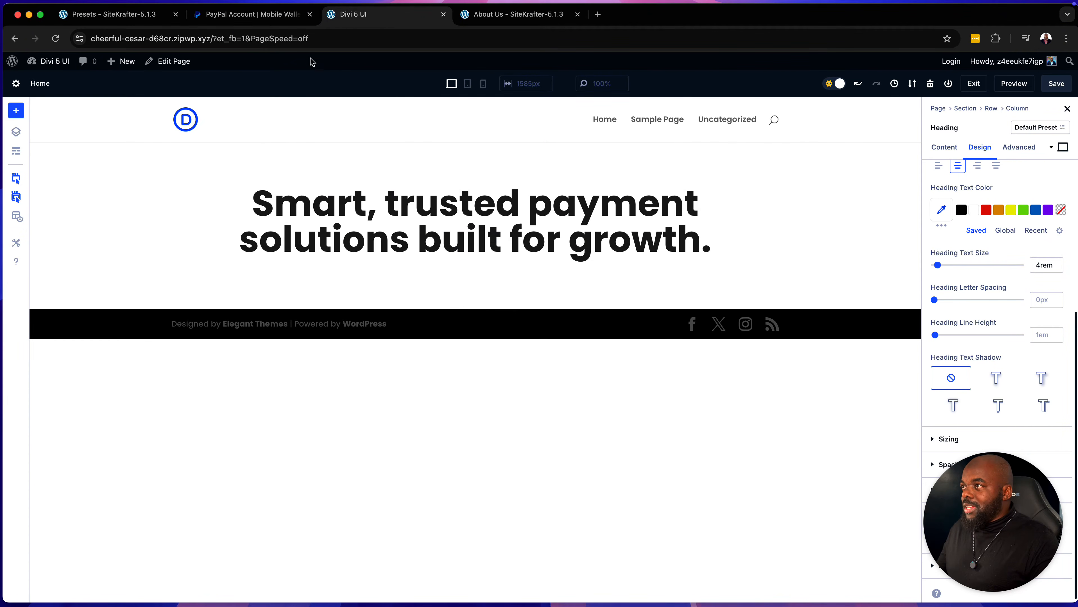
# Step: Copy the sentence "Drive conversion with an all-in-one payments platform fueled by 430+ million active accounts." from the PayPal page
pyautogui.click(284, 17)
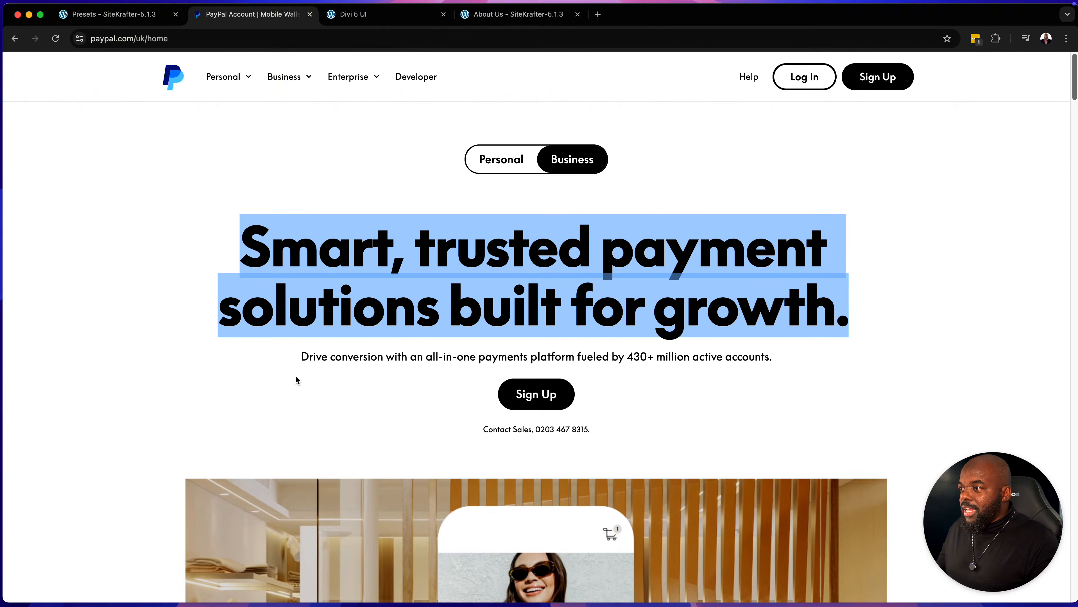
pyautogui.click(302, 367)
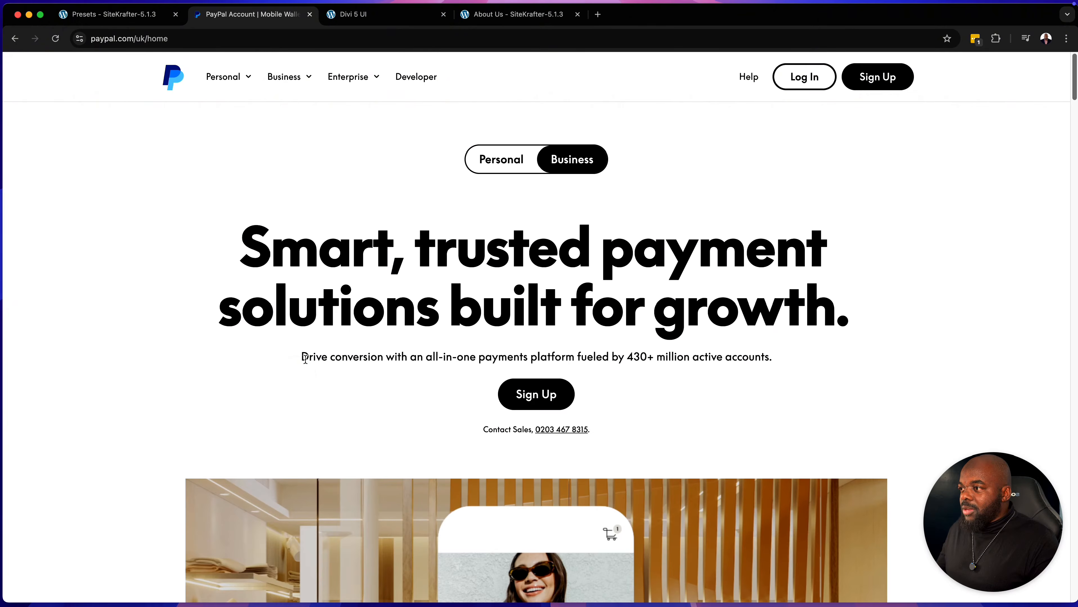
pyautogui.moveTo(303, 357); pyautogui.dragTo(779, 374)
pyautogui.press('cmd+c')
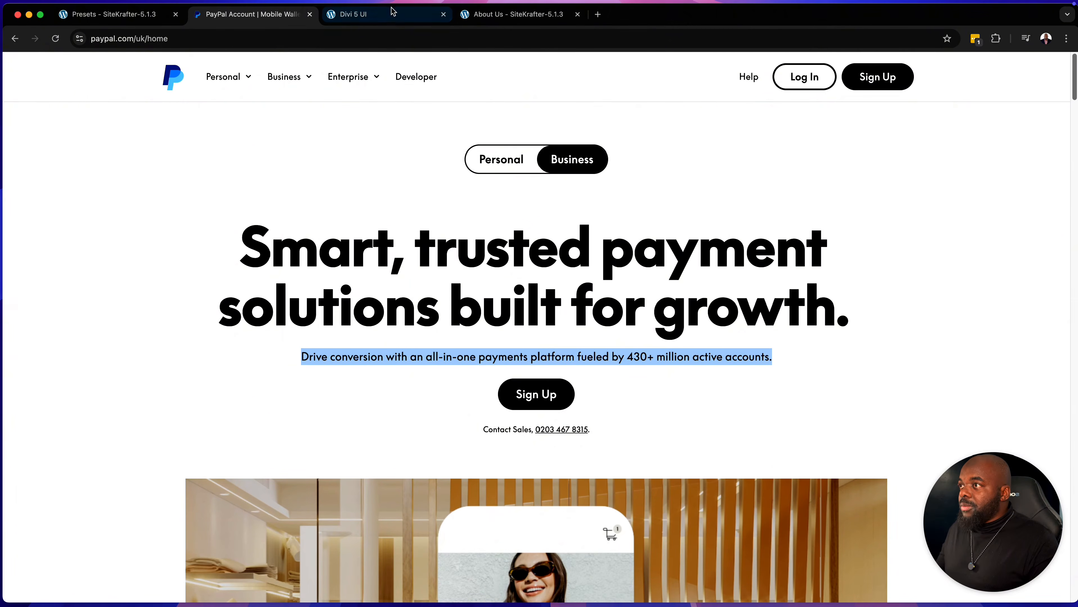
# Step: Insert a Text module beneath the heading in the Divi page and replace its placeholder body with the copied PayPal sentence
pyautogui.click(357, 14)
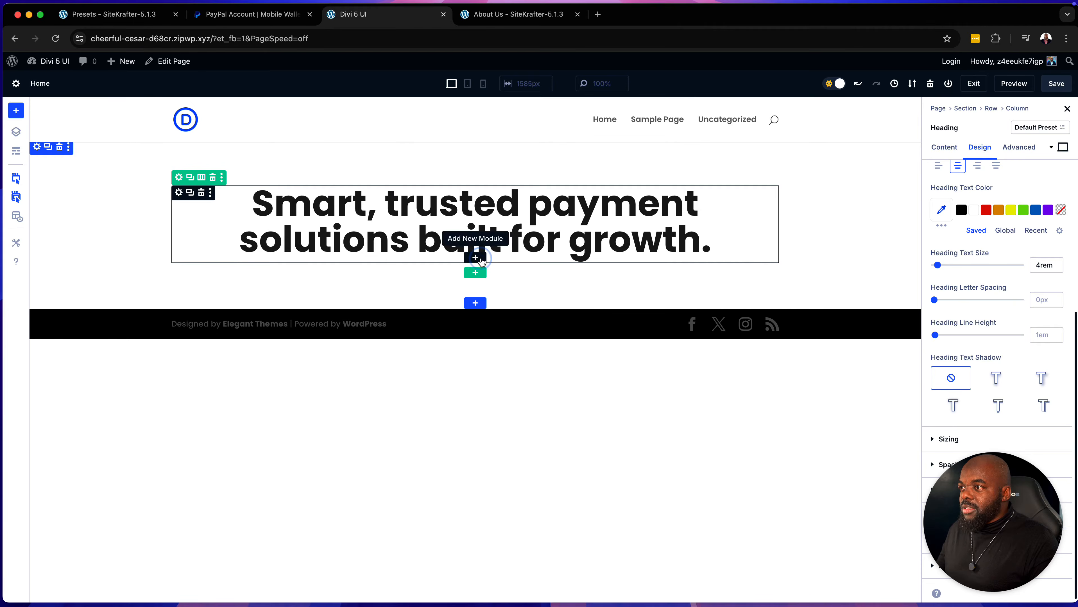
pyautogui.click(476, 258)
pyautogui.write('tex')
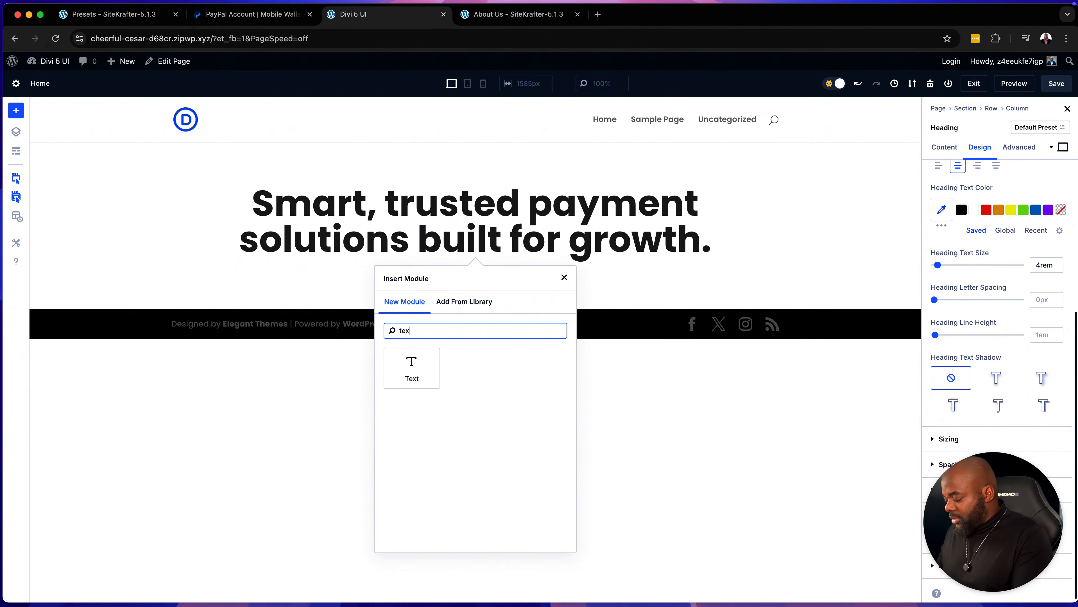
pyautogui.click(416, 366)
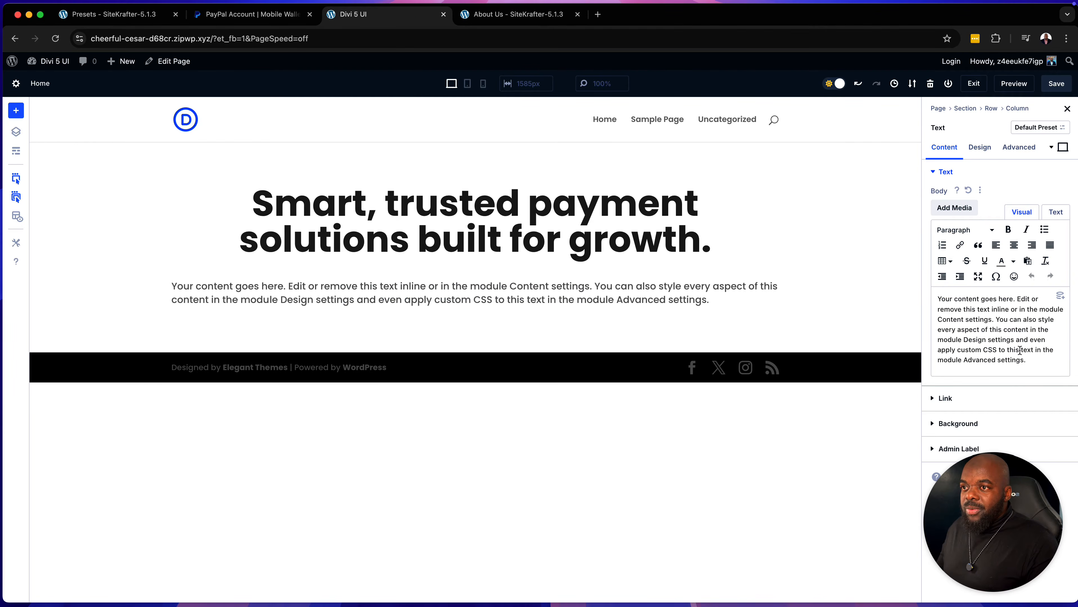
pyautogui.moveTo(1034, 361); pyautogui.dragTo(910, 297)
pyautogui.press('cmd+v')
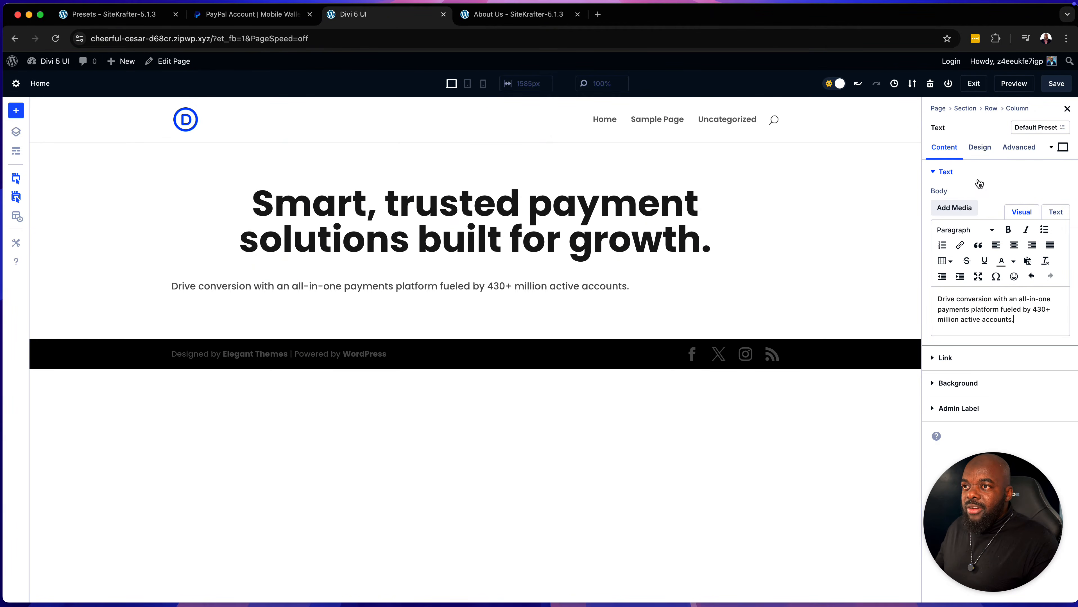
# Step: Center the text alignment of the supporting sentence
pyautogui.click(988, 148)
pyautogui.click(958, 175)
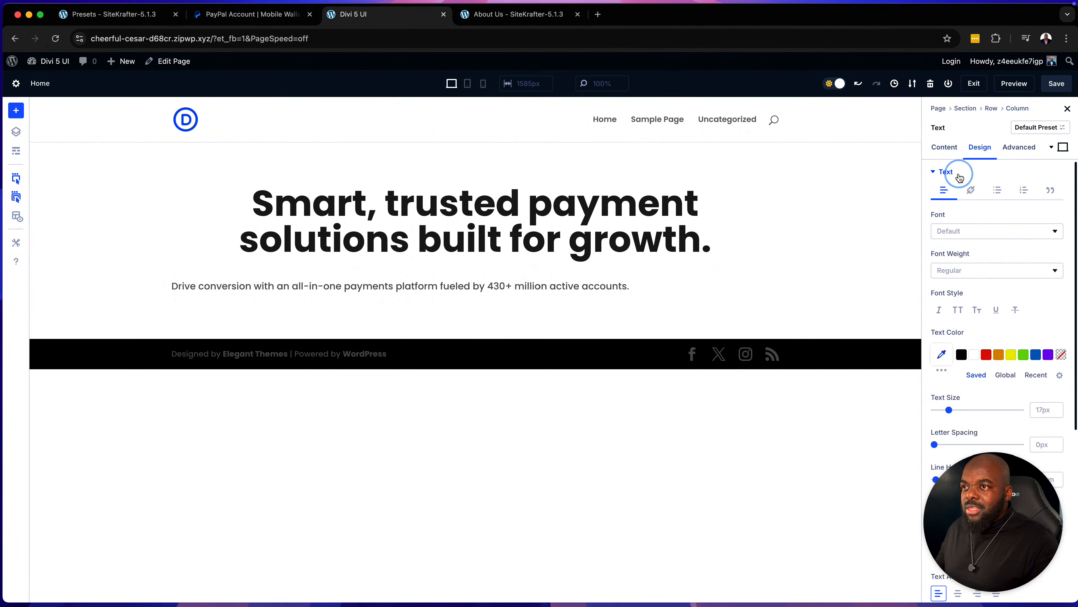
pyautogui.scroll(-6, 980, 233)
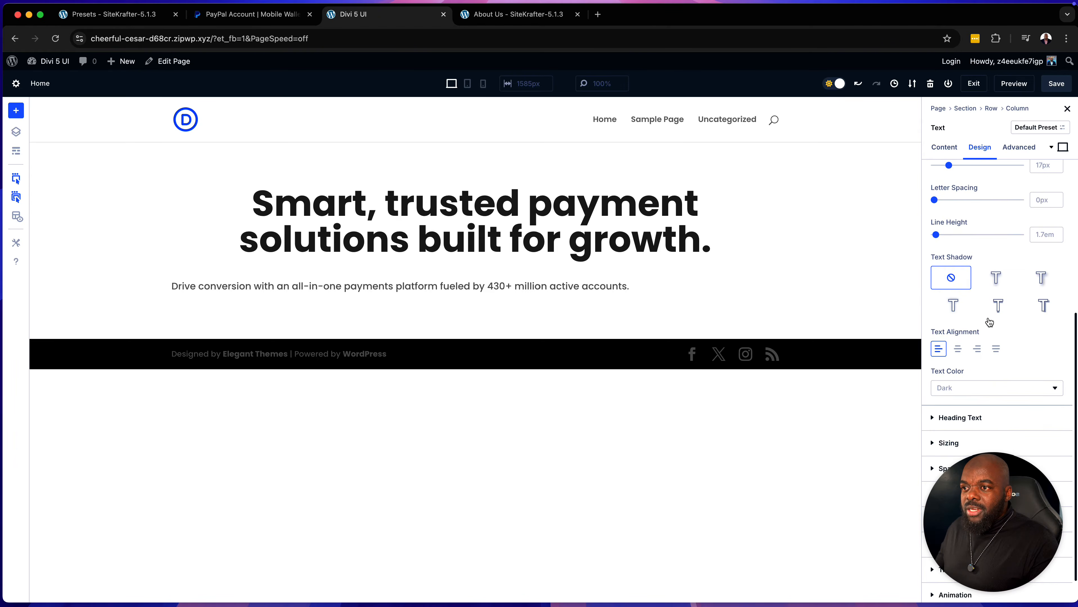
pyautogui.click(963, 343)
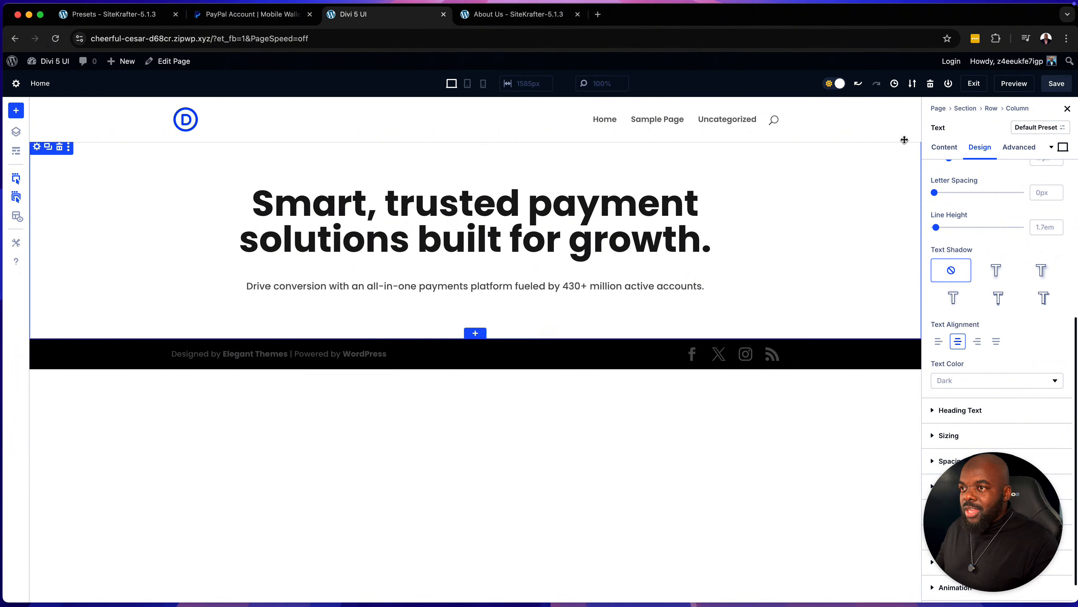
# Step: Check the PayPal hero layout and insert a Button module beneath the supporting sentence in the Divi page
pyautogui.click(267, 16)
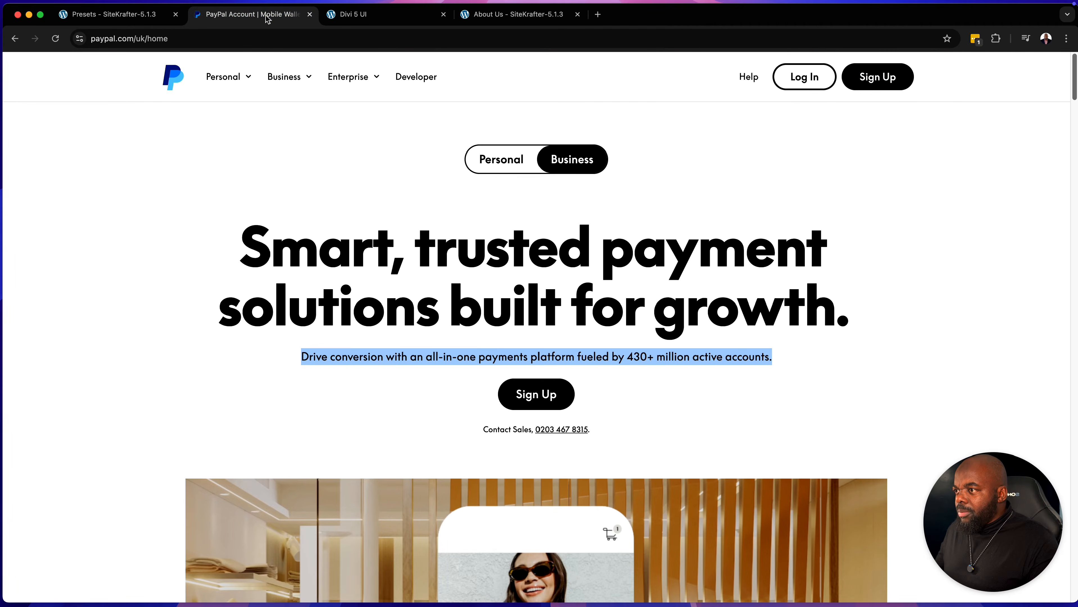
pyautogui.click(377, 16)
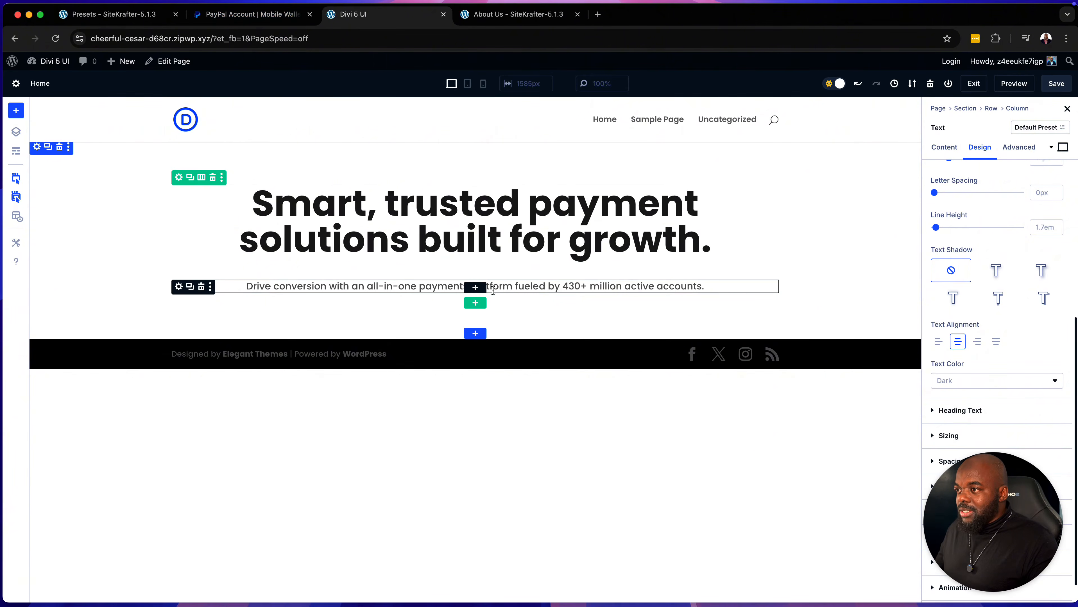
pyautogui.click(483, 291)
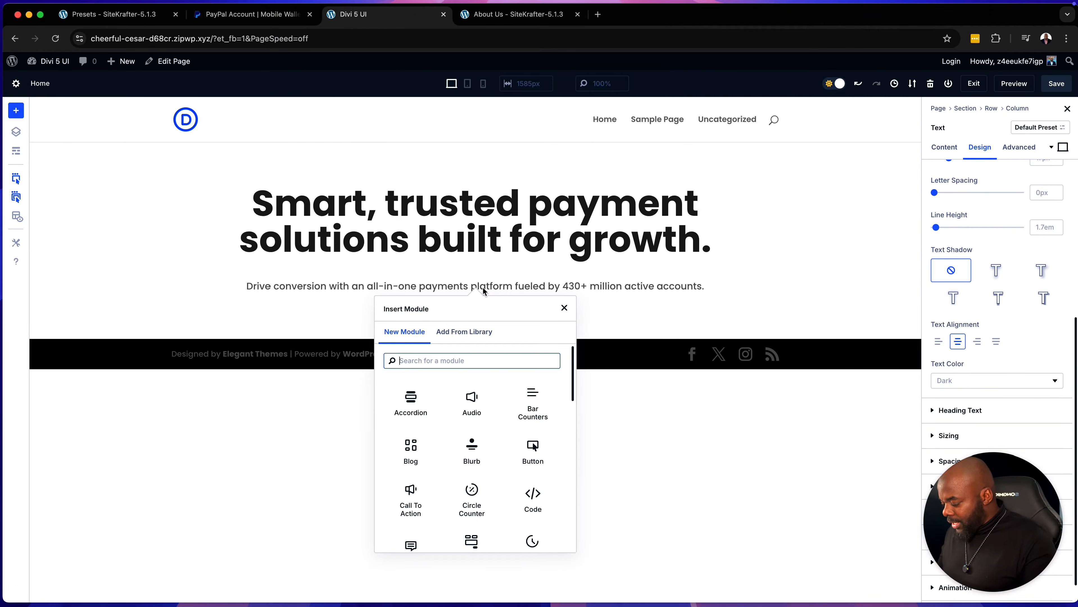
pyautogui.write('but')
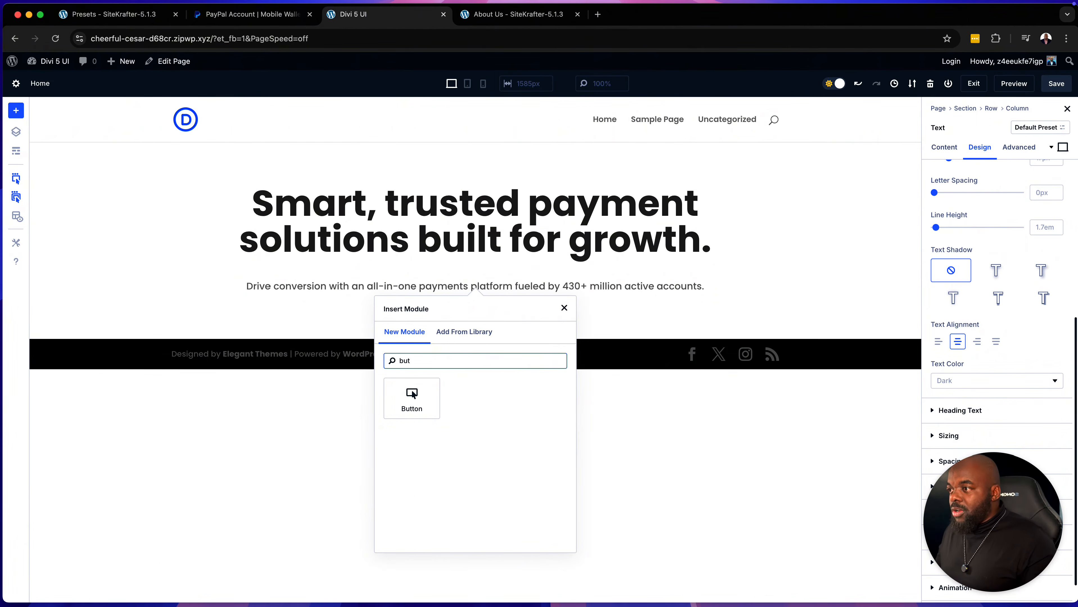
pyautogui.click(427, 399)
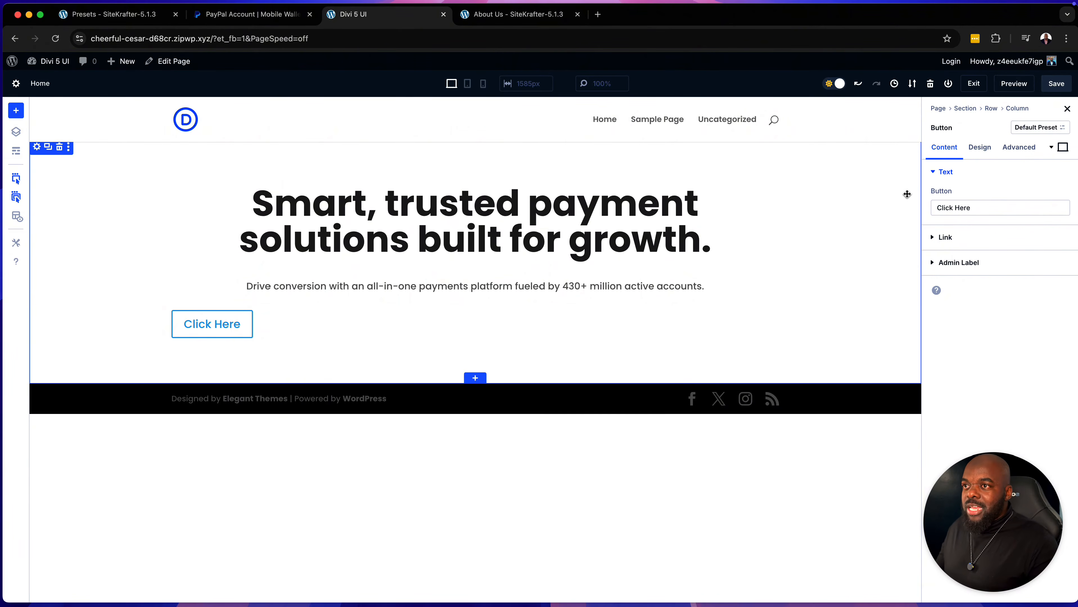
# Step: Set the button's alignment to center
pyautogui.click(986, 149)
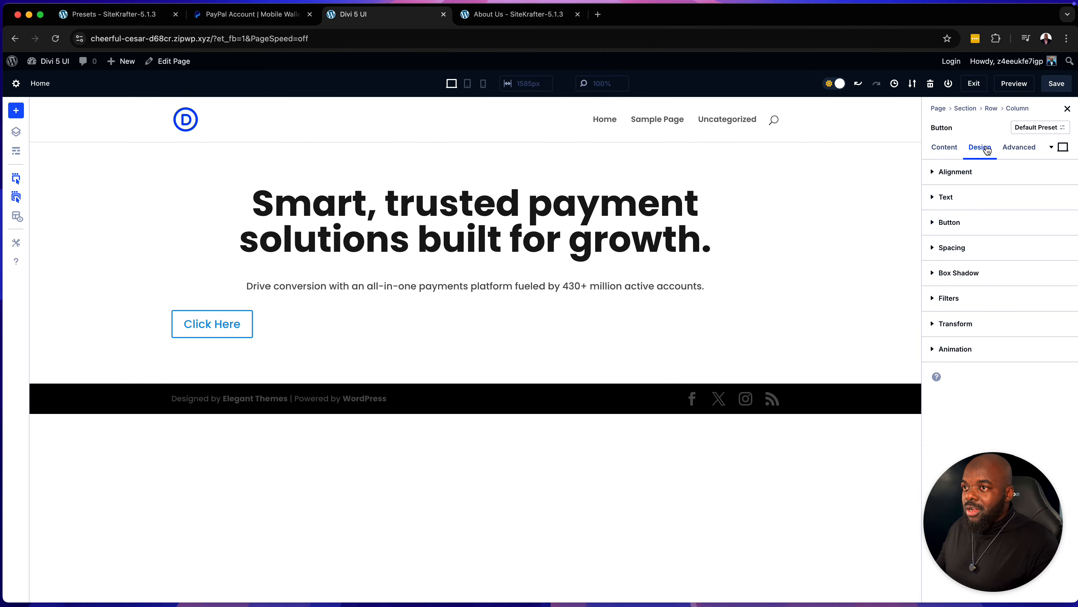
pyautogui.click(965, 172)
pyautogui.click(958, 211)
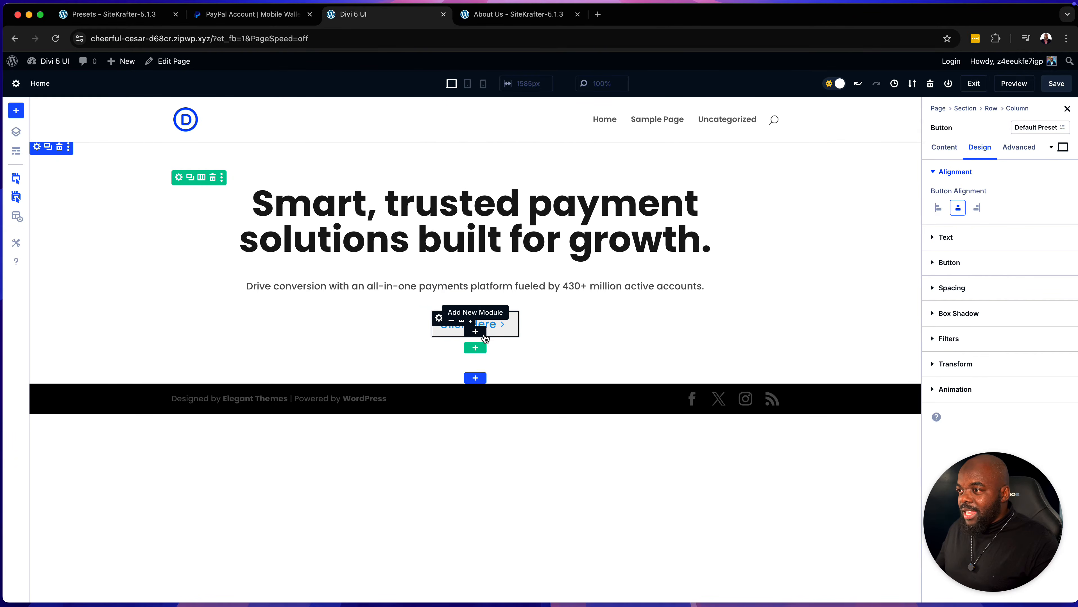
# Step: Insert a Text module beneath the button
pyautogui.click(475, 331)
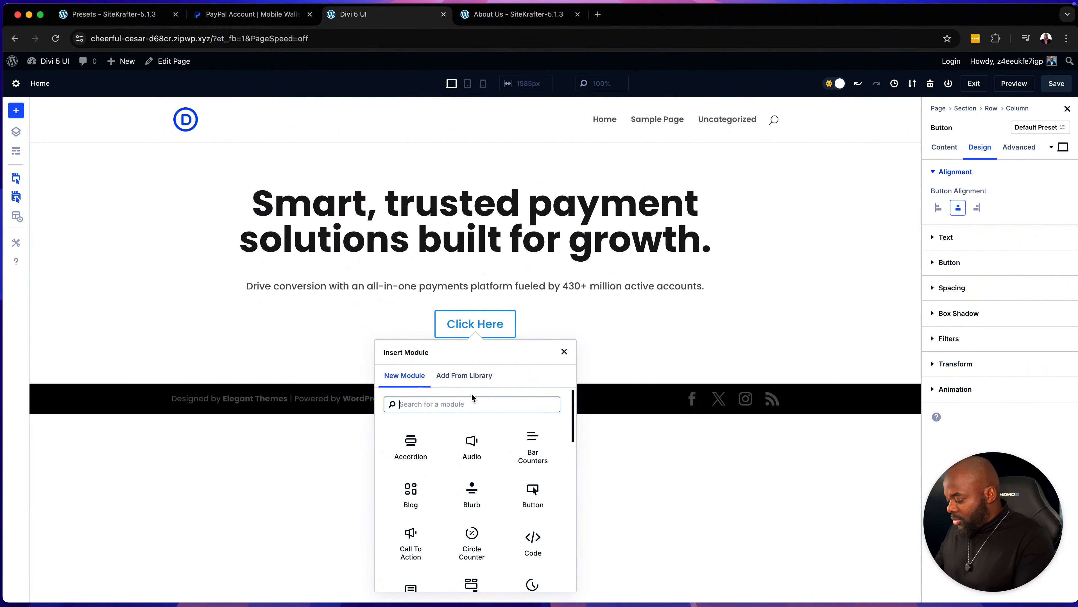
pyautogui.write('text')
pyautogui.click(419, 461)
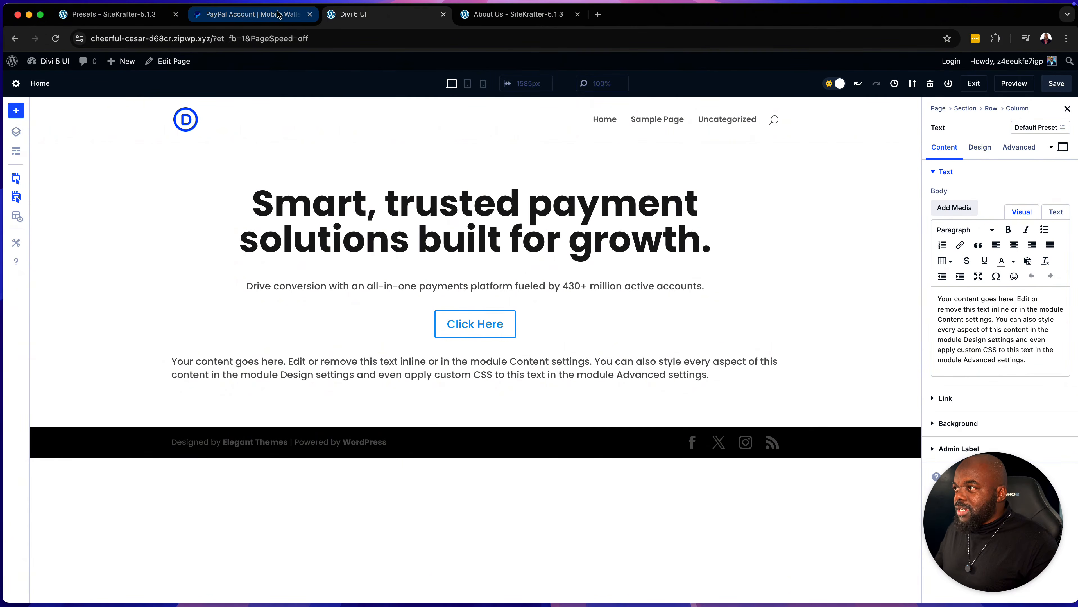
# Step: Copy the "Contact Sales" line with its phone number from the PayPal page and replace the new Text module's placeholder body with it
pyautogui.click(251, 14)
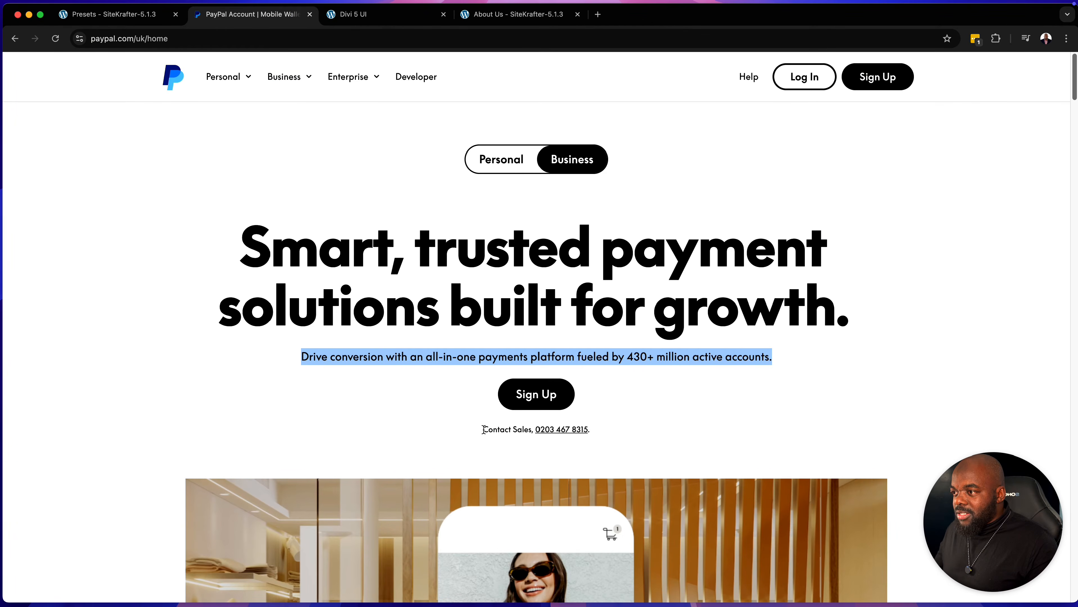
pyautogui.moveTo(483, 429); pyautogui.dragTo(599, 435)
pyautogui.press('super+c')
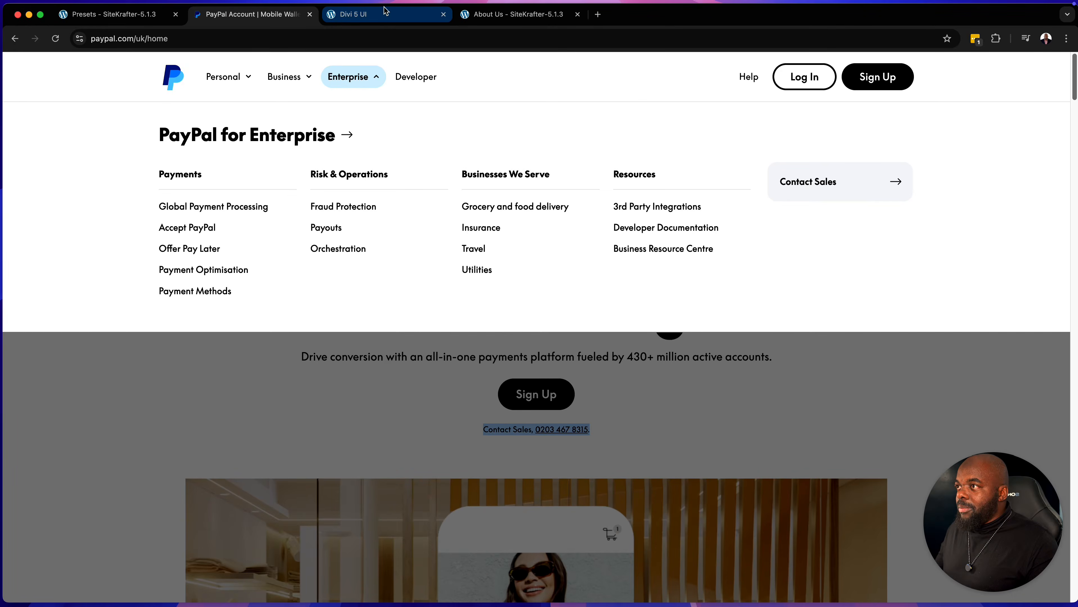
pyautogui.click(366, 14)
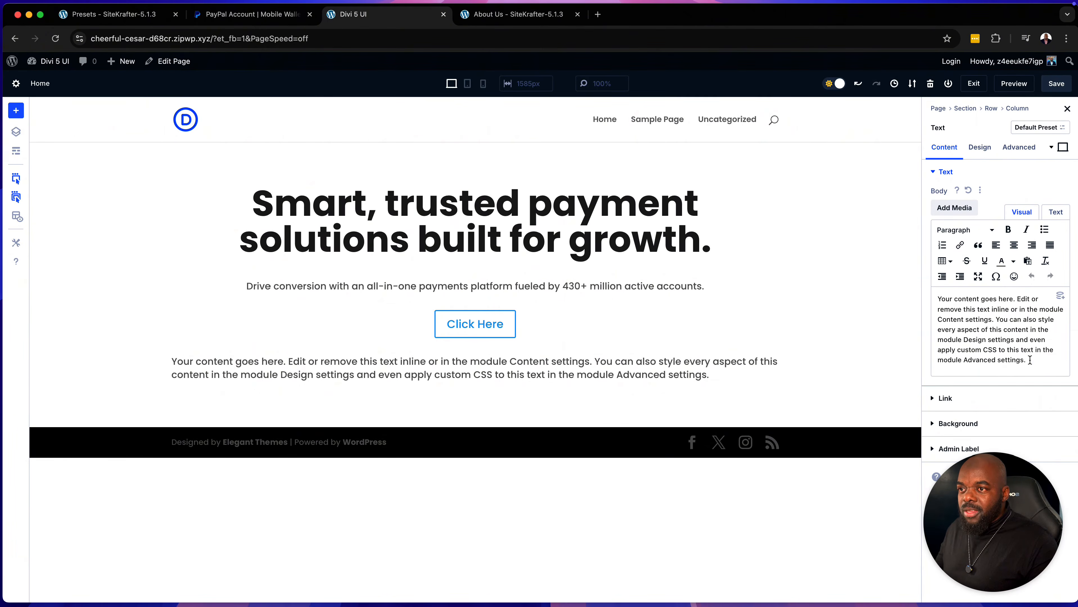
pyautogui.moveTo(1030, 360); pyautogui.dragTo(926, 300)
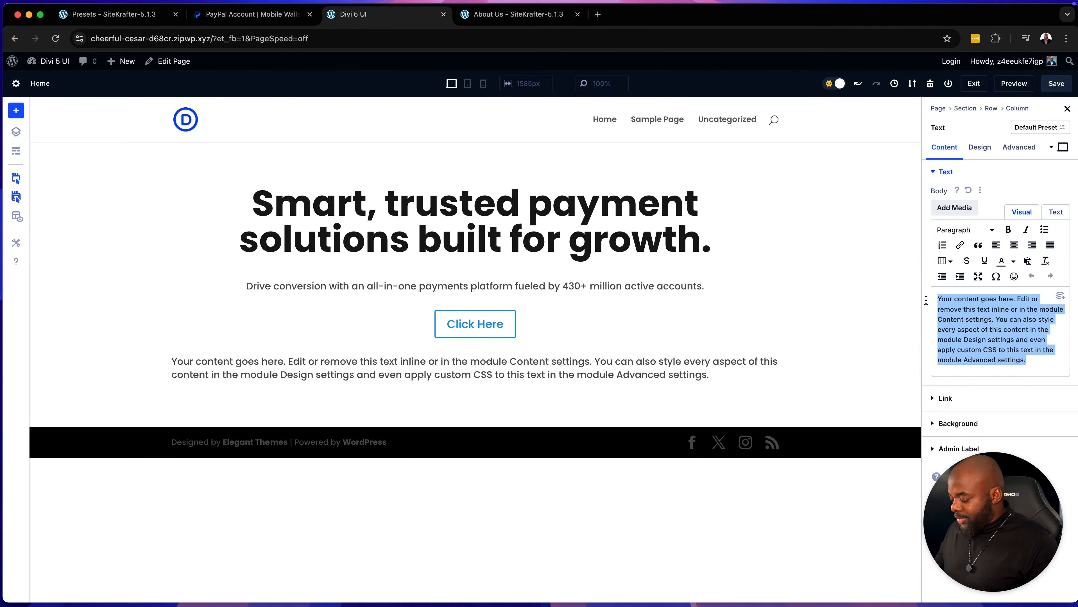
pyautogui.press('super+v')
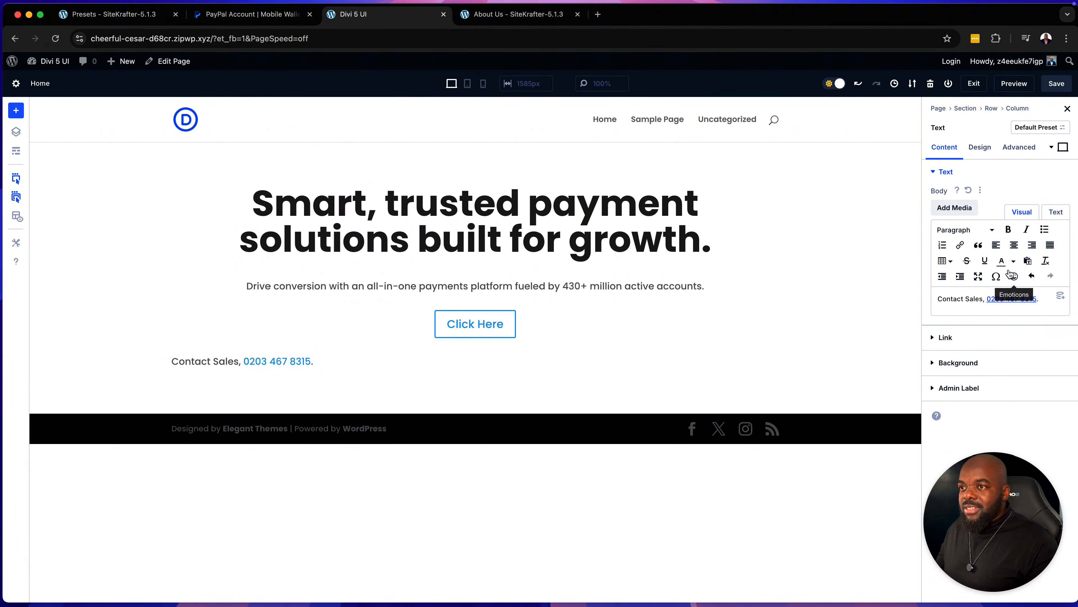
# Step: Center the text alignment of the "Contact Sales" line
pyautogui.click(979, 147)
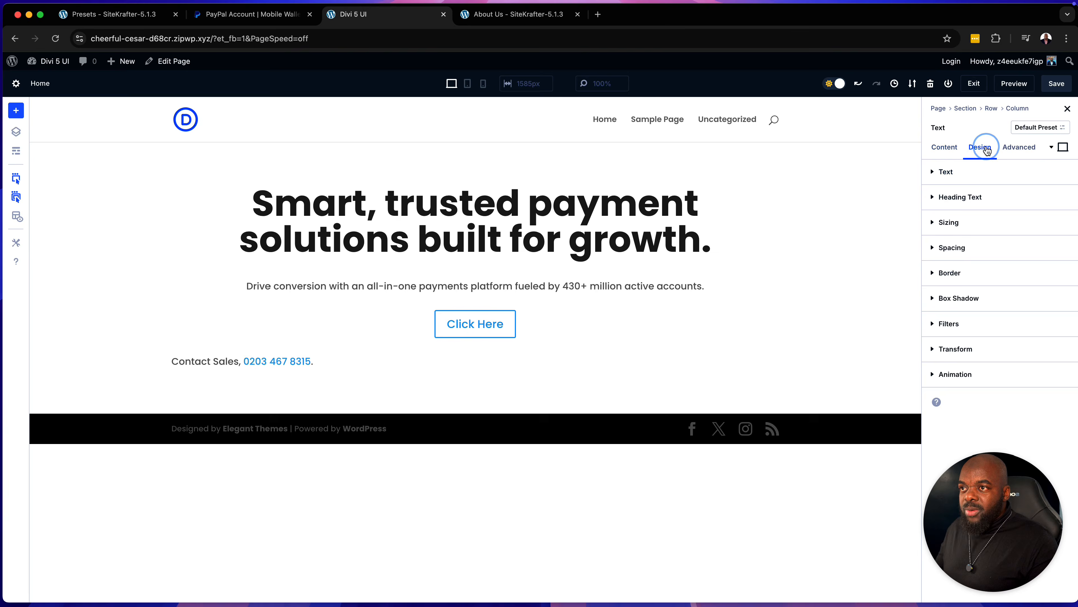
pyautogui.click(978, 172)
pyautogui.scroll(-7, 986, 259)
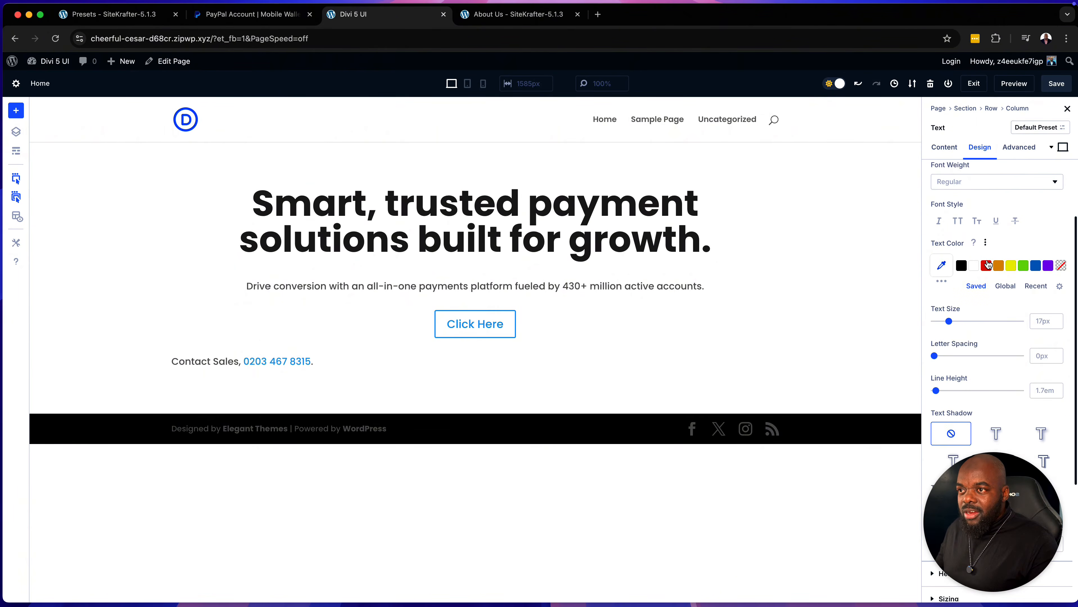
pyautogui.click(960, 321)
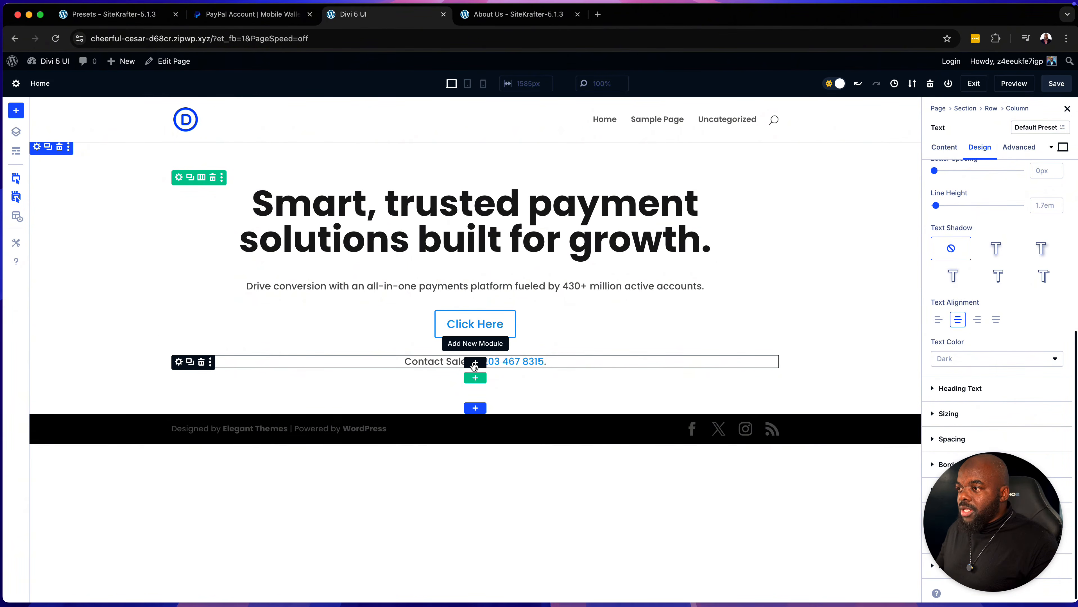
# Step: Insert an Image module beneath the "Contact Sales" line, check the media library for its picture, and return to the file upload view
pyautogui.click(475, 363)
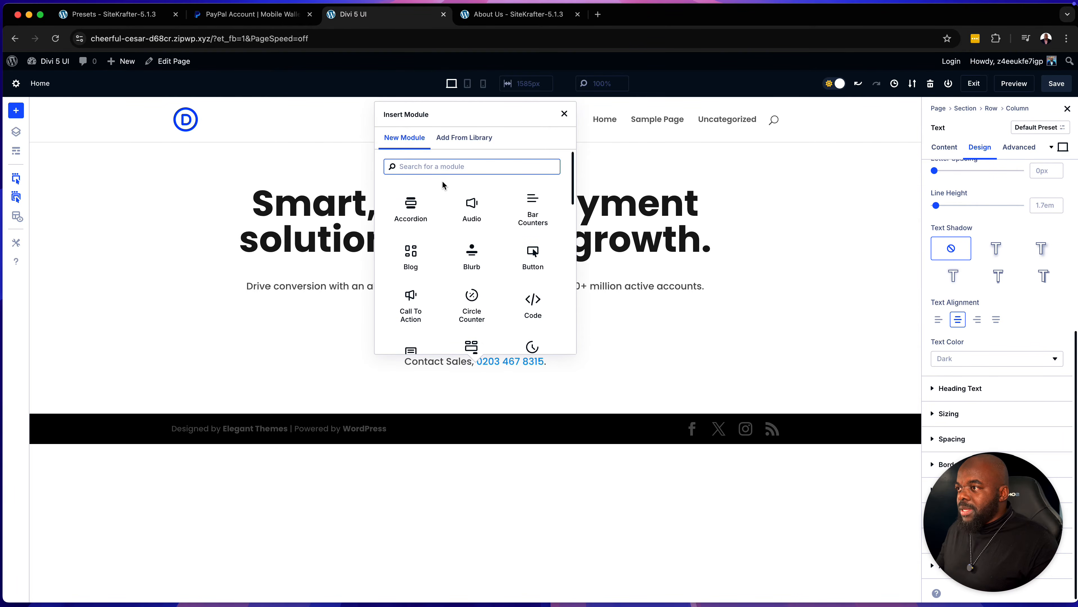
pyautogui.write('ima')
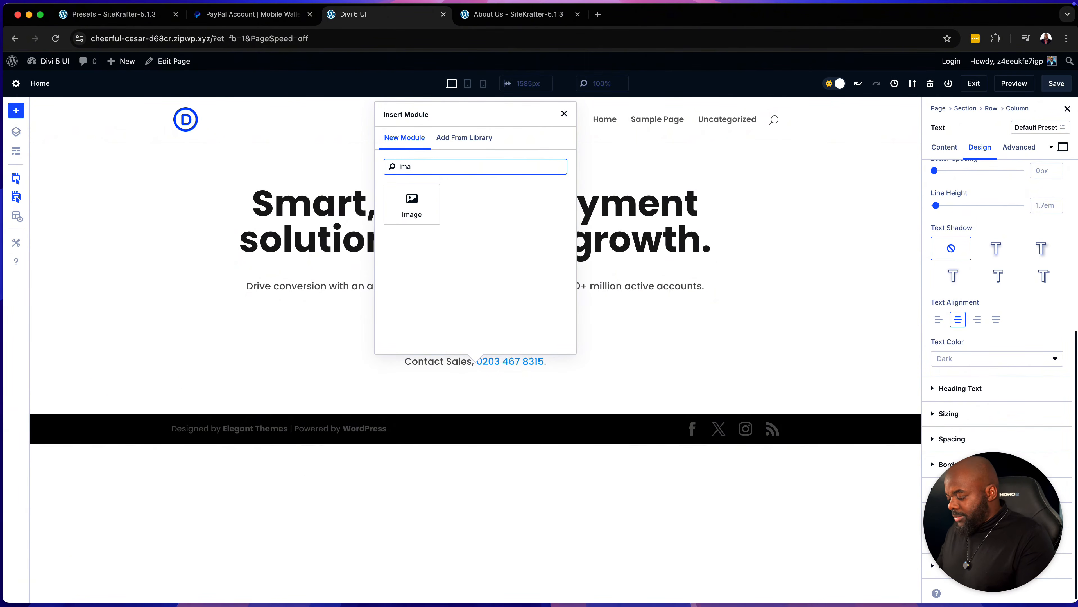
pyautogui.write('g')
pyautogui.click(413, 204)
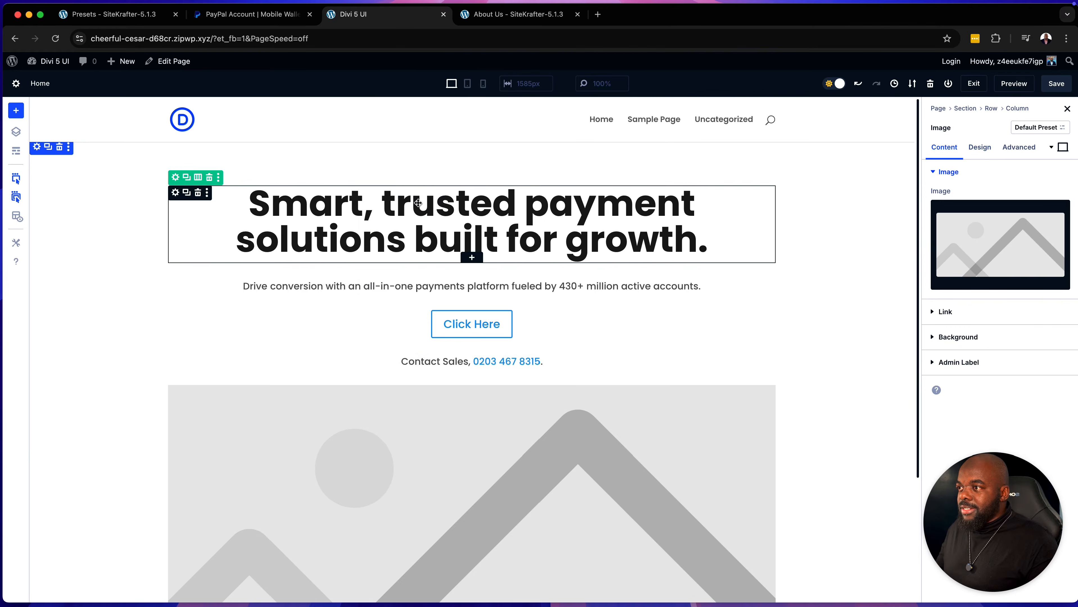
pyautogui.click(987, 255)
pyautogui.click(208, 110)
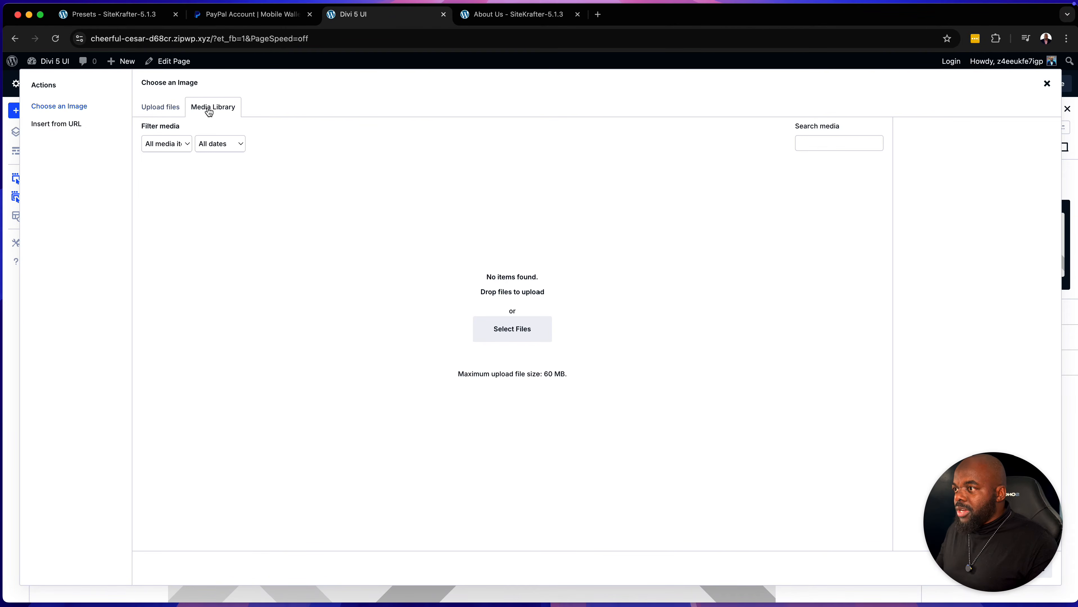
pyautogui.click(145, 108)
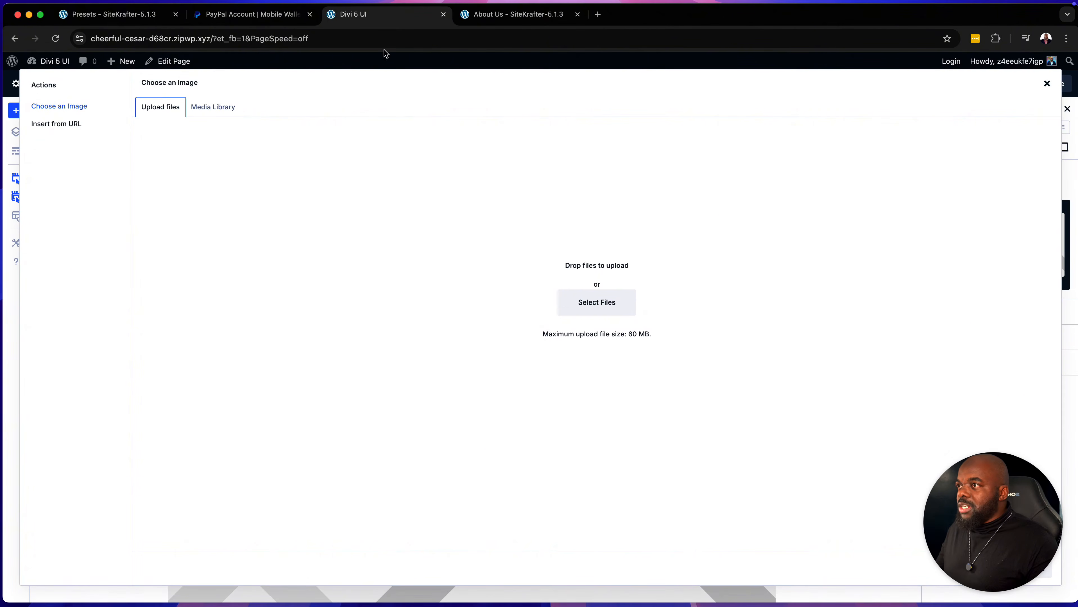
# Step: Open the Pexels stock photo site in a new browser tab and go to its home page
pyautogui.click(599, 15)
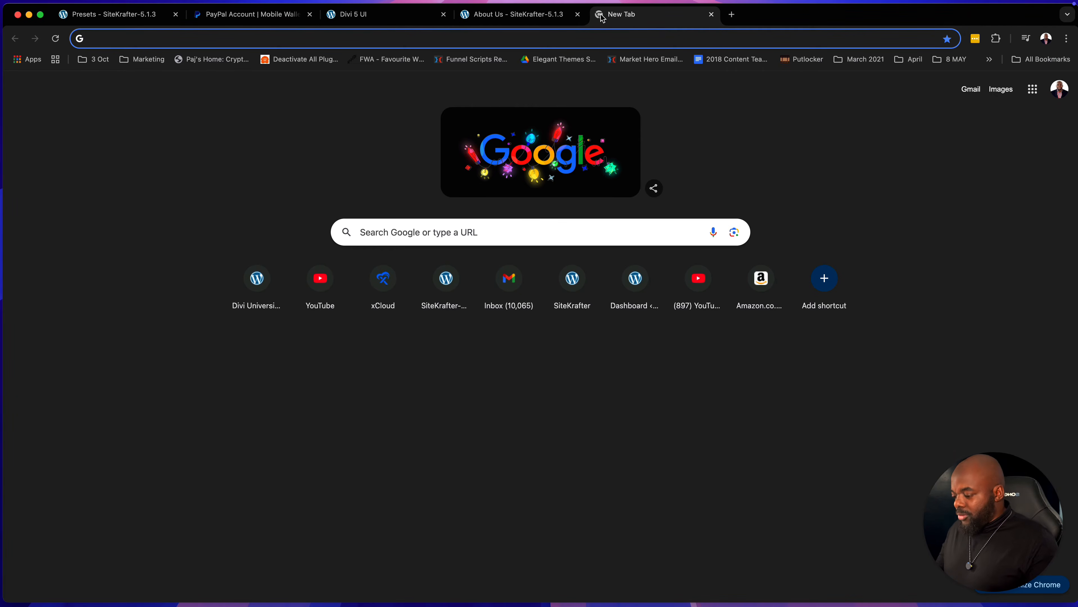
pyautogui.write('pexe')
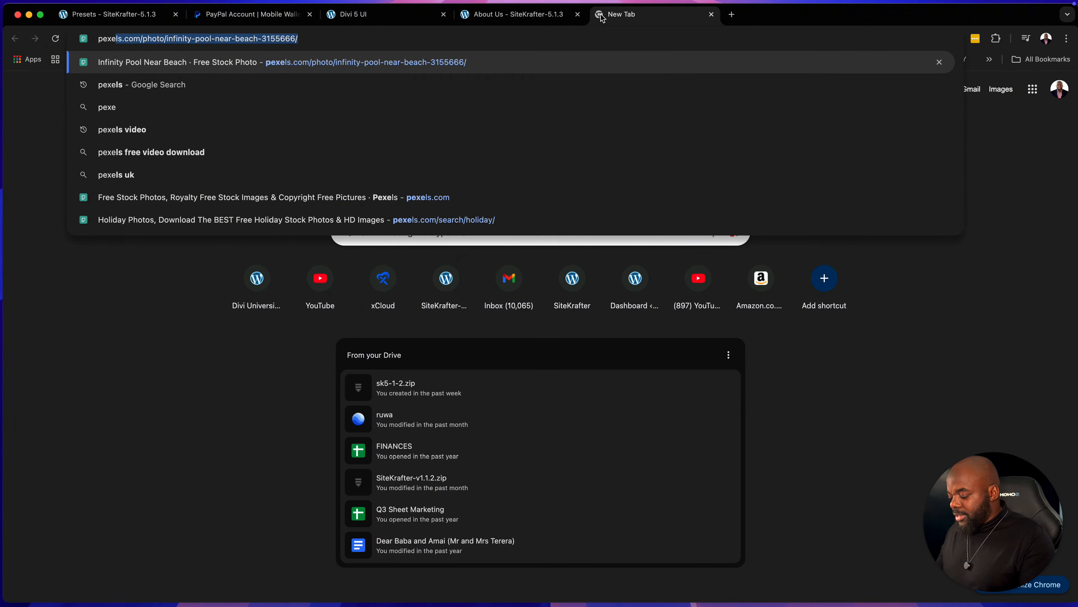
pyautogui.write('l')
pyautogui.press('Return')
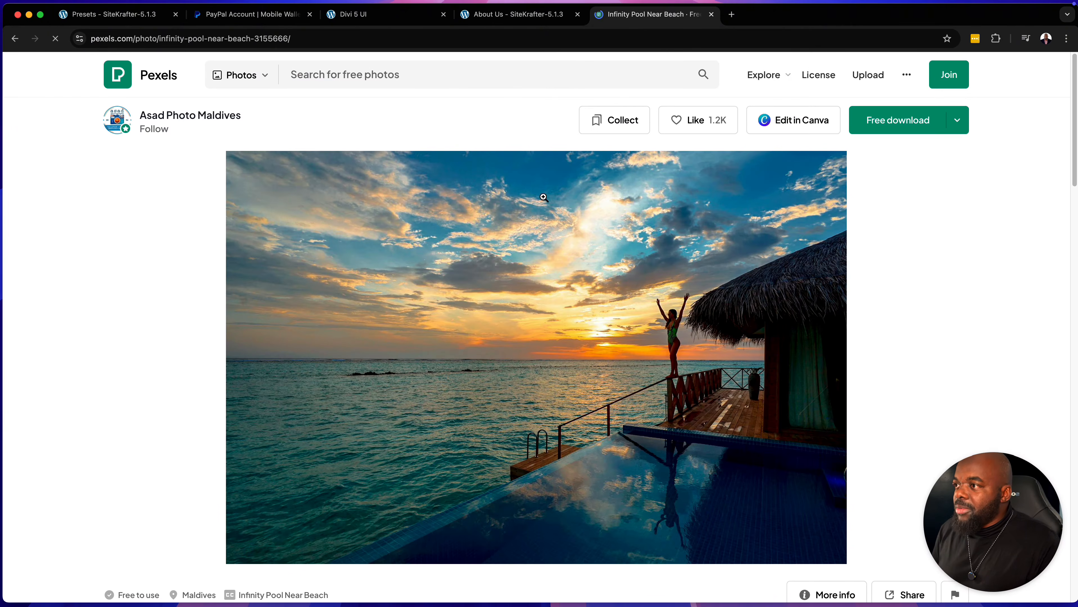
pyautogui.scroll(-3, 702, 330)
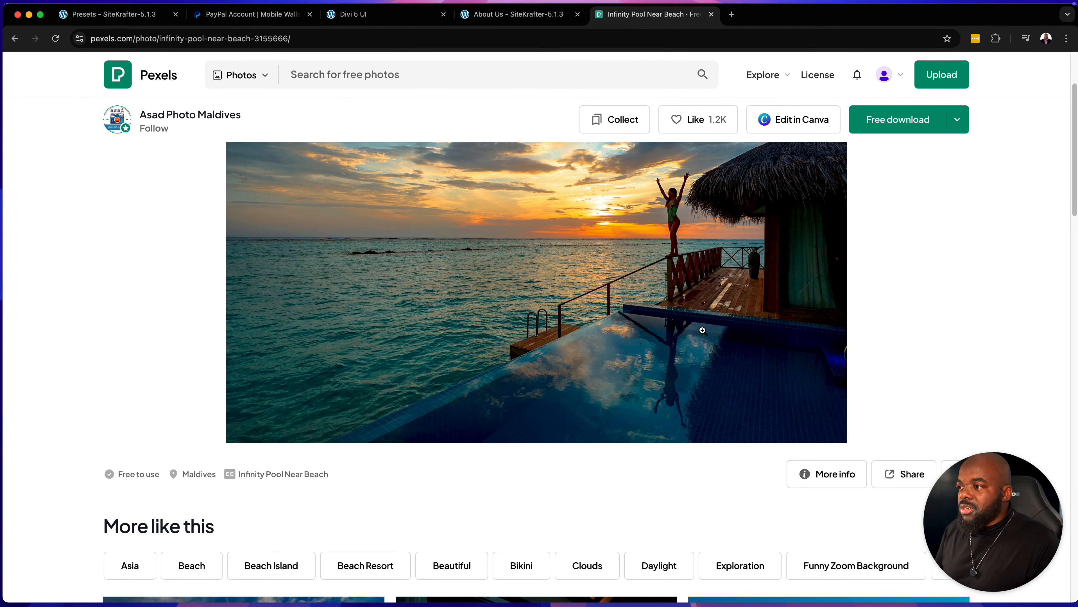
pyautogui.scroll(3, 702, 330)
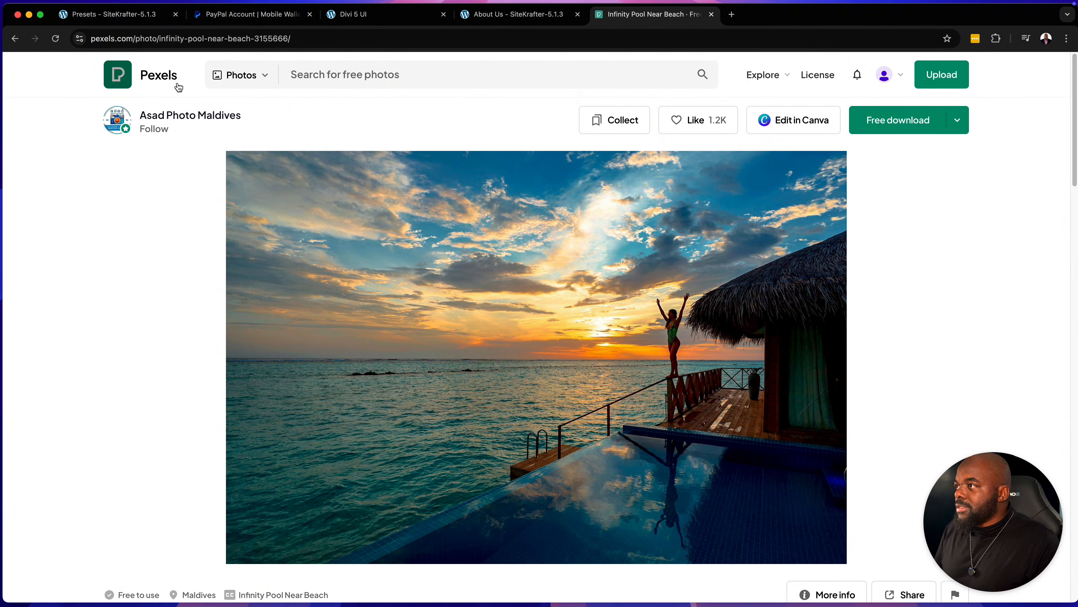
pyautogui.click(159, 75)
# Step: Browse the trending photos on the Pexels home page for a suitable hero image, previewing the windmill video
pyautogui.scroll(-15, 516, 386)
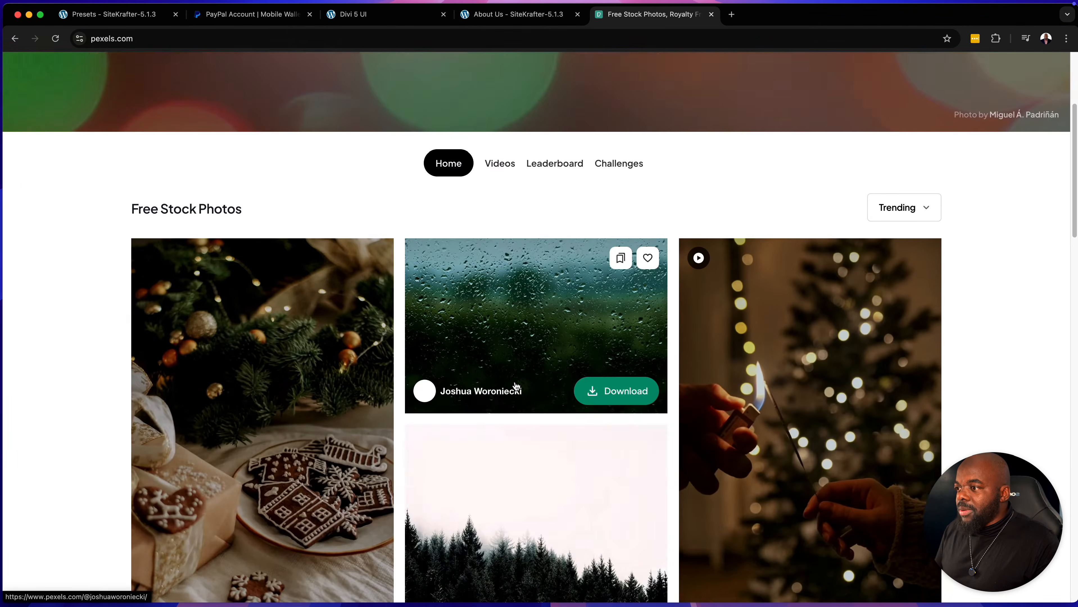
pyautogui.scroll(-10, 516, 386)
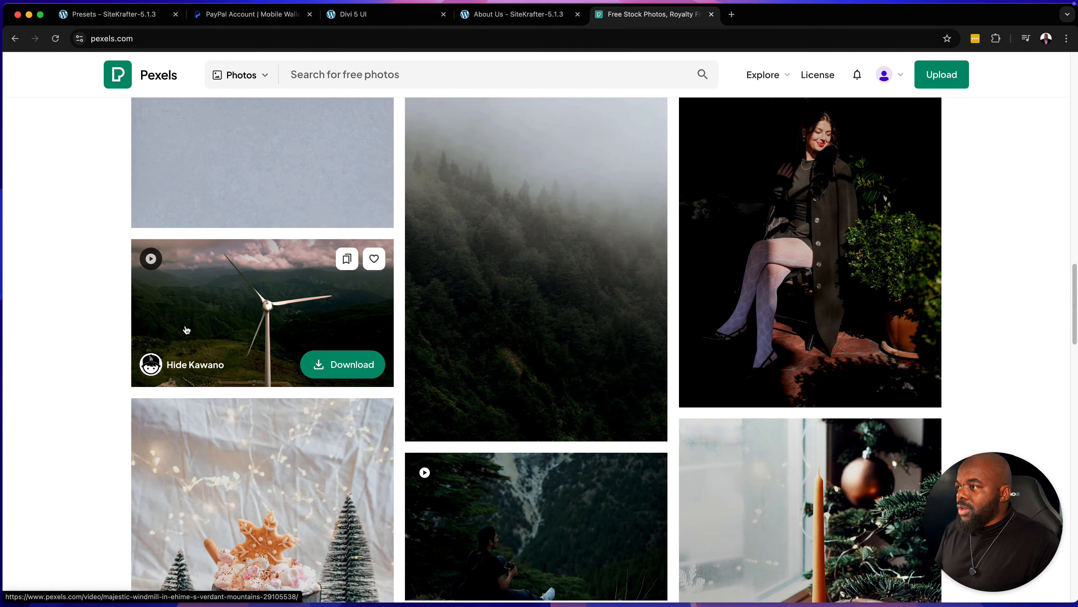
pyautogui.click(257, 310)
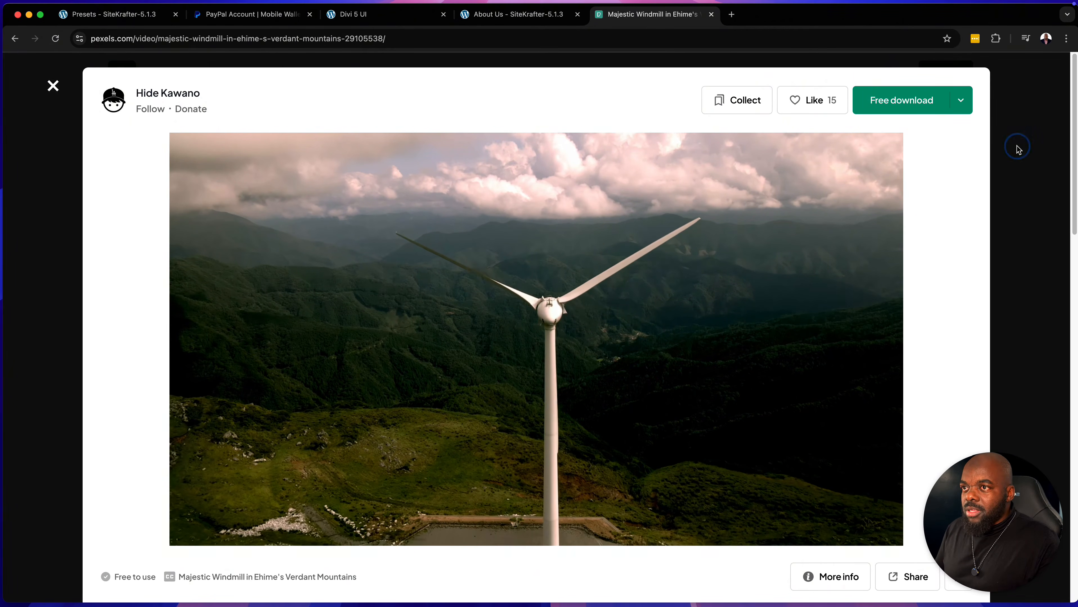
pyautogui.click(1018, 148)
pyautogui.scroll(-20, 707, 305)
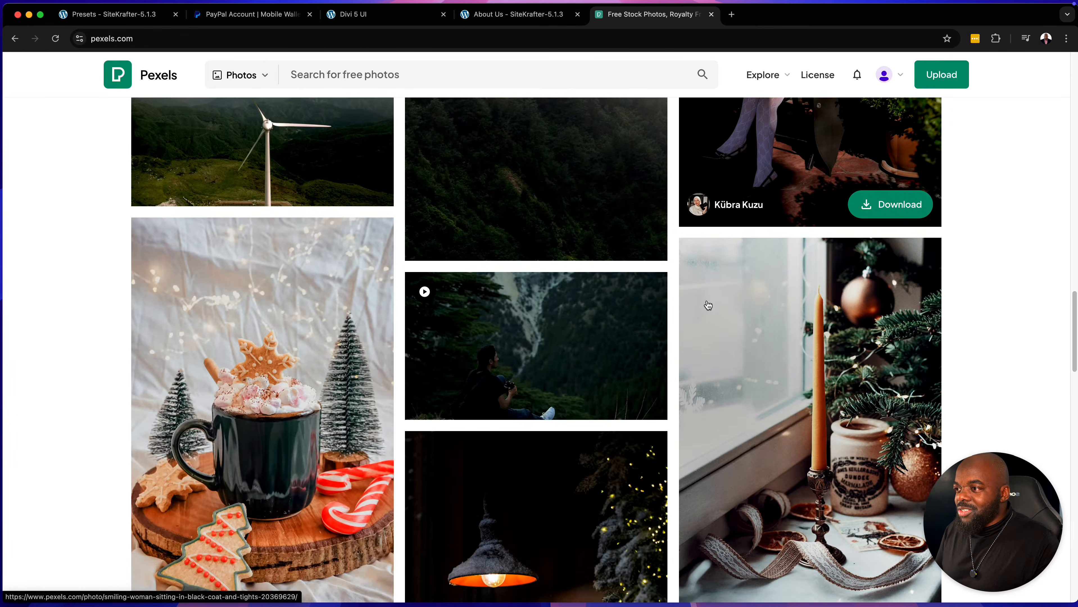
pyautogui.scroll(-20, 708, 305)
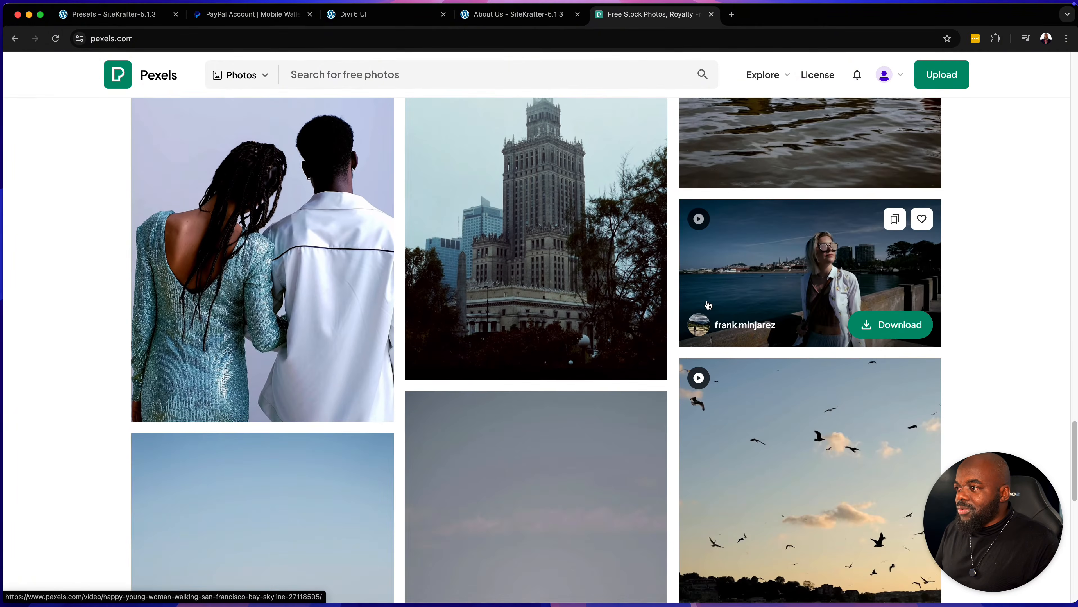
pyautogui.scroll(-20, 708, 306)
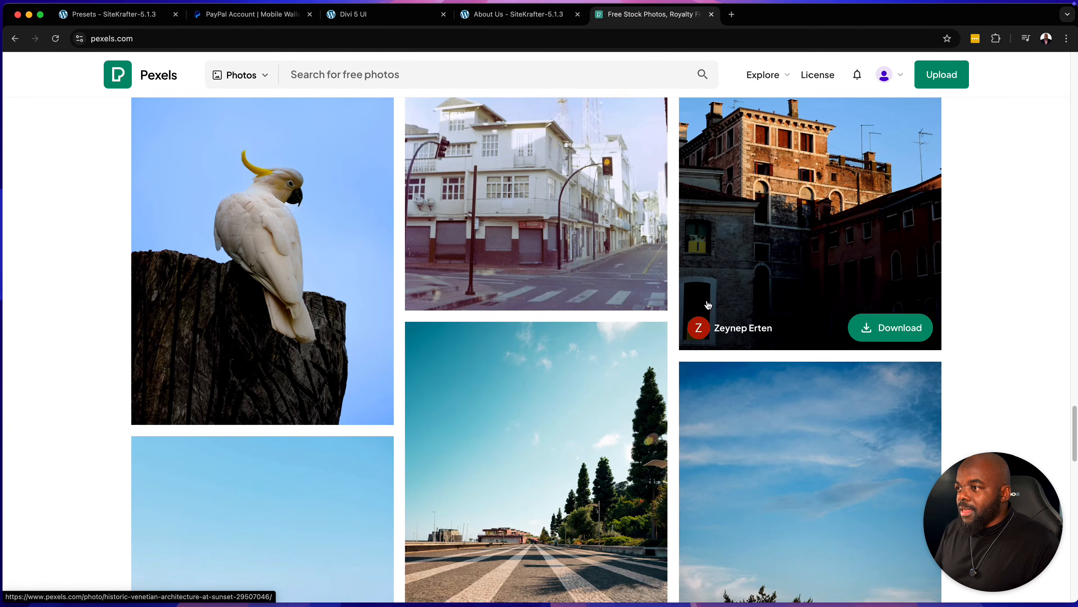
pyautogui.scroll(-5, 708, 305)
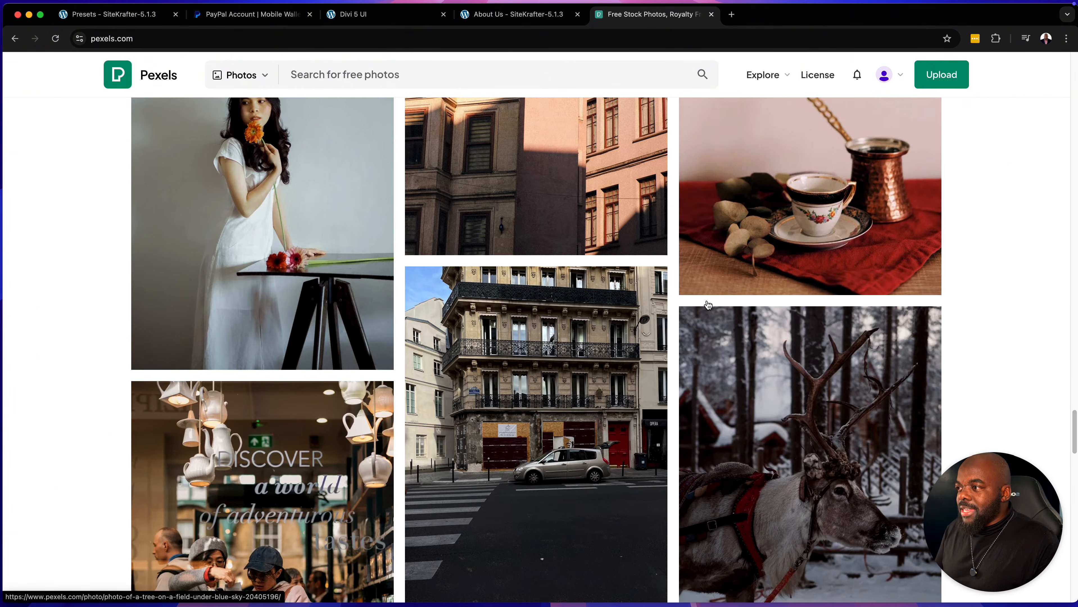
pyautogui.scroll(-12, 708, 305)
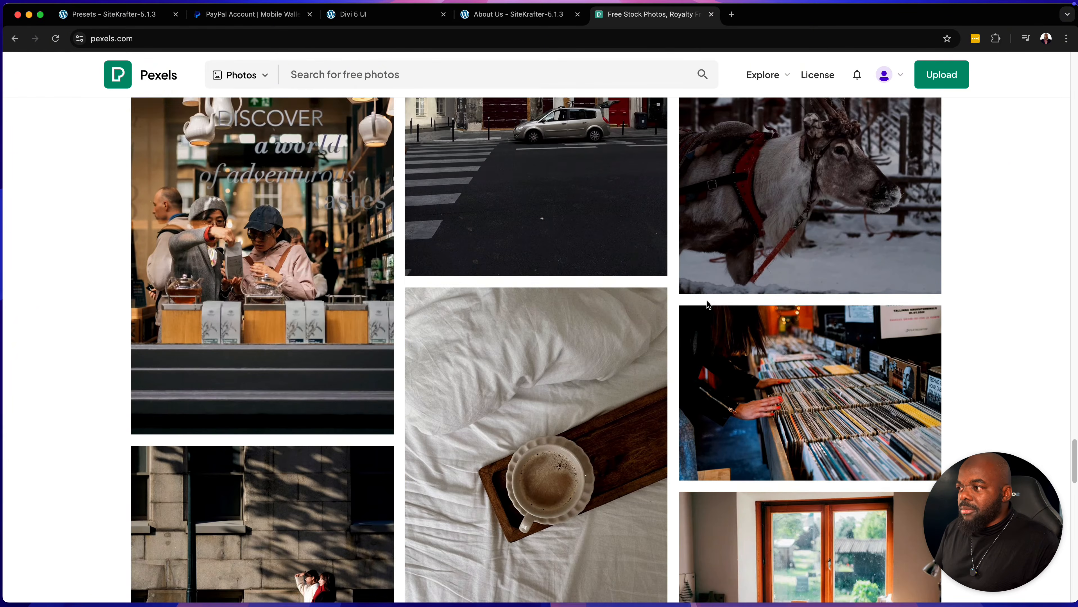
pyautogui.scroll(-20, 708, 305)
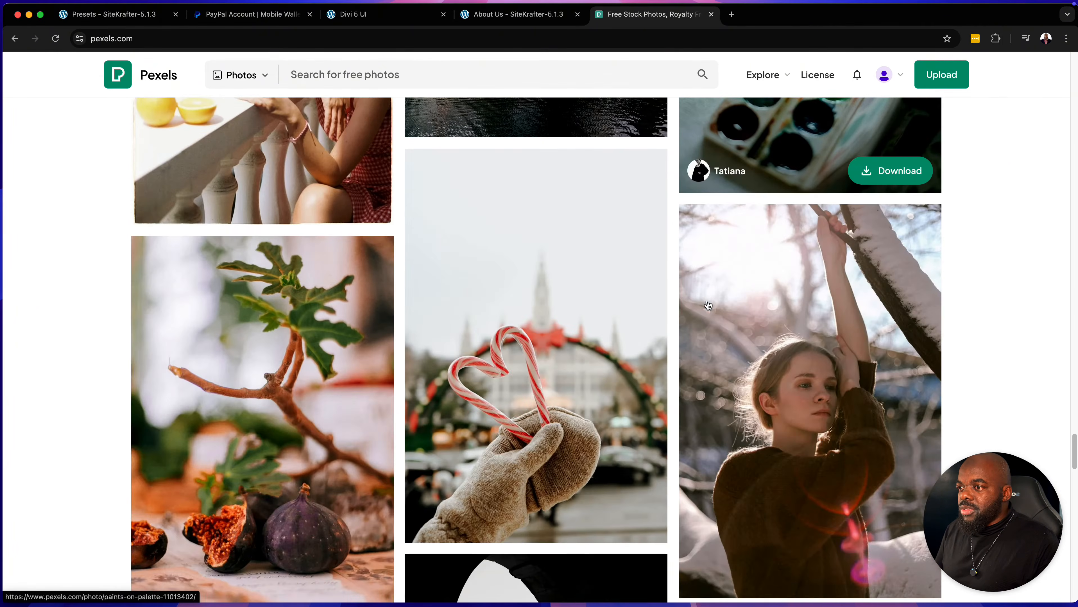
pyautogui.scroll(-18, 708, 305)
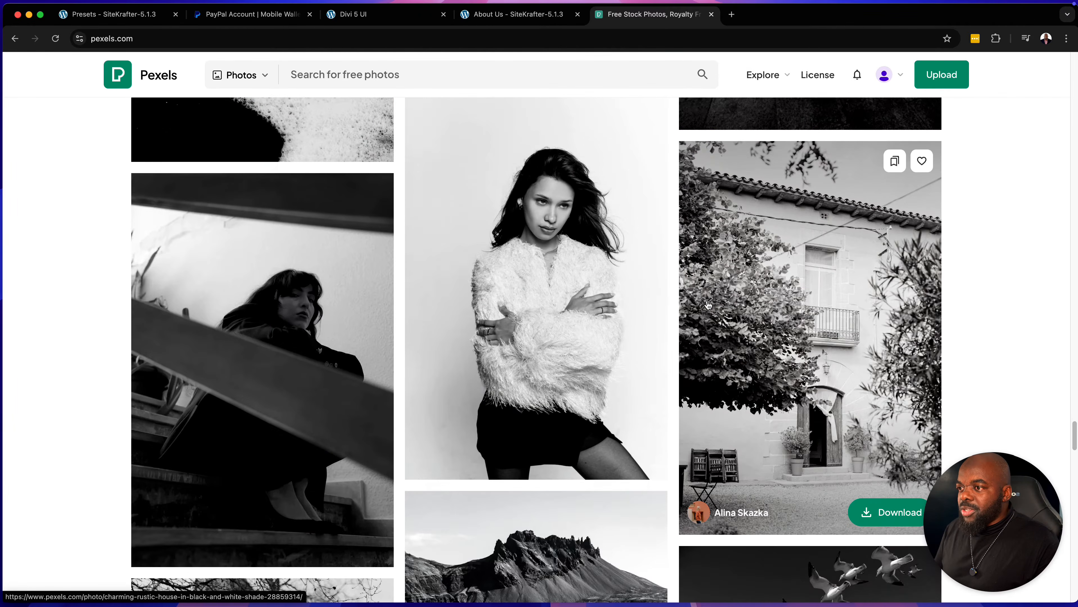
pyautogui.scroll(-4, 708, 305)
pyautogui.scroll(2, 708, 306)
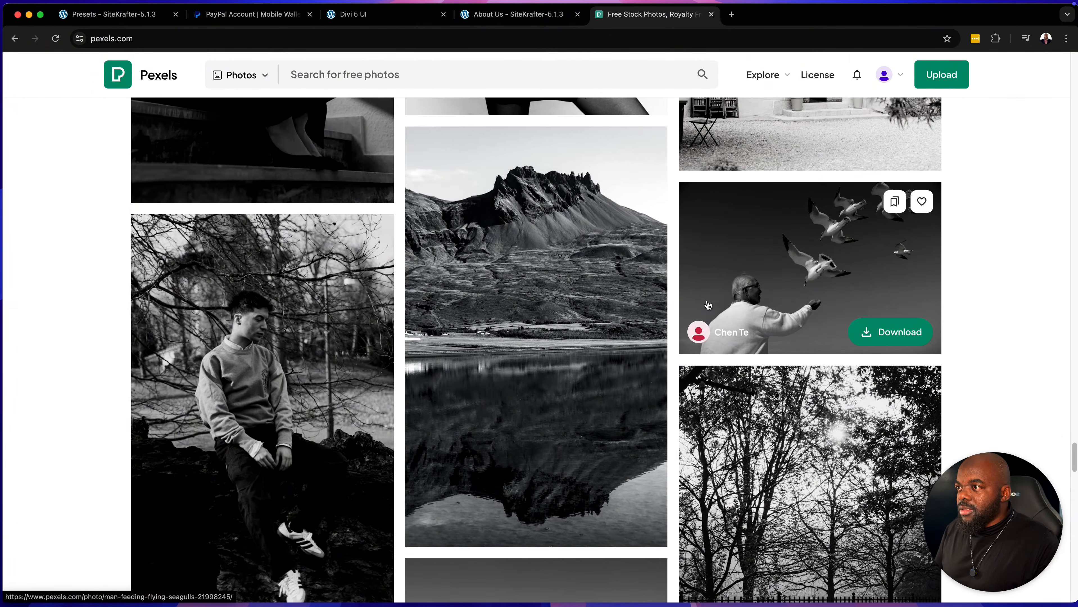
pyautogui.scroll(20, 708, 305)
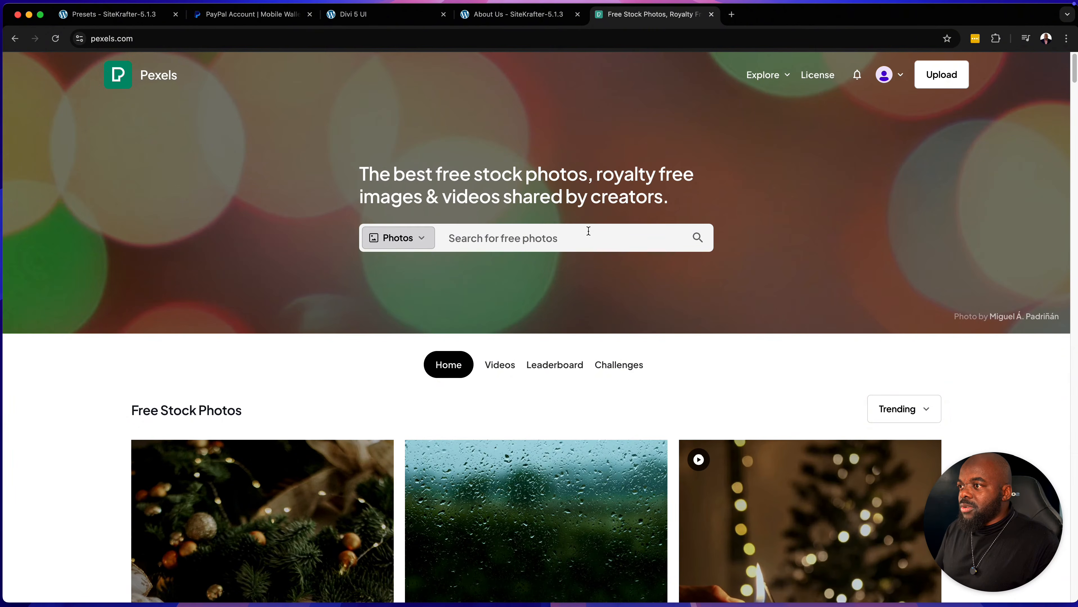
# Step: Search Pexels photos for "holiday" and open the photo of the woman sitting on a boat spreading her arms
pyautogui.click(586, 233)
pyautogui.write('hol')
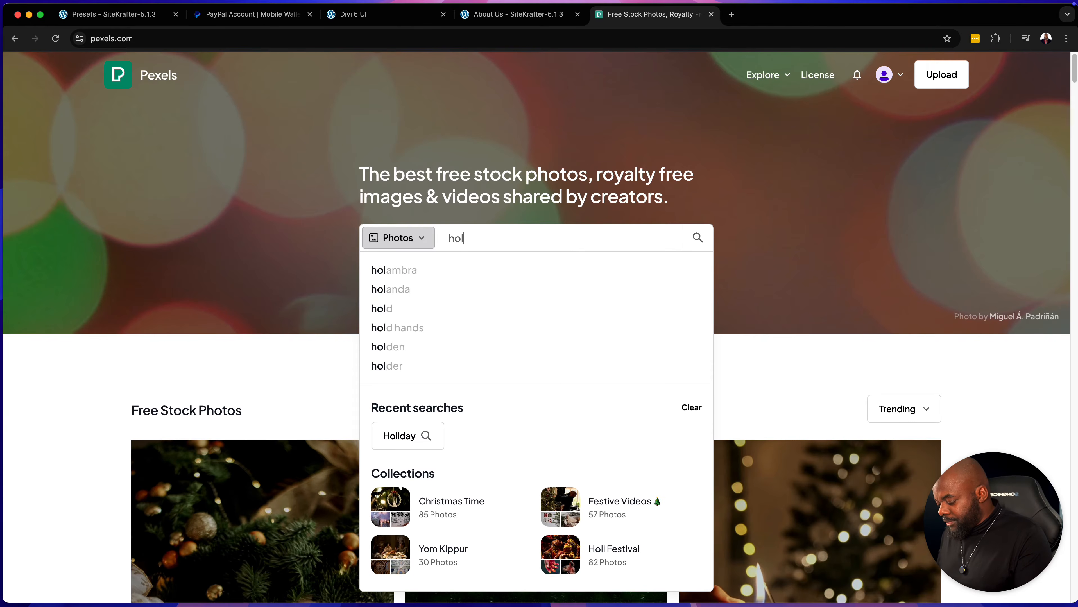
pyautogui.write('iday')
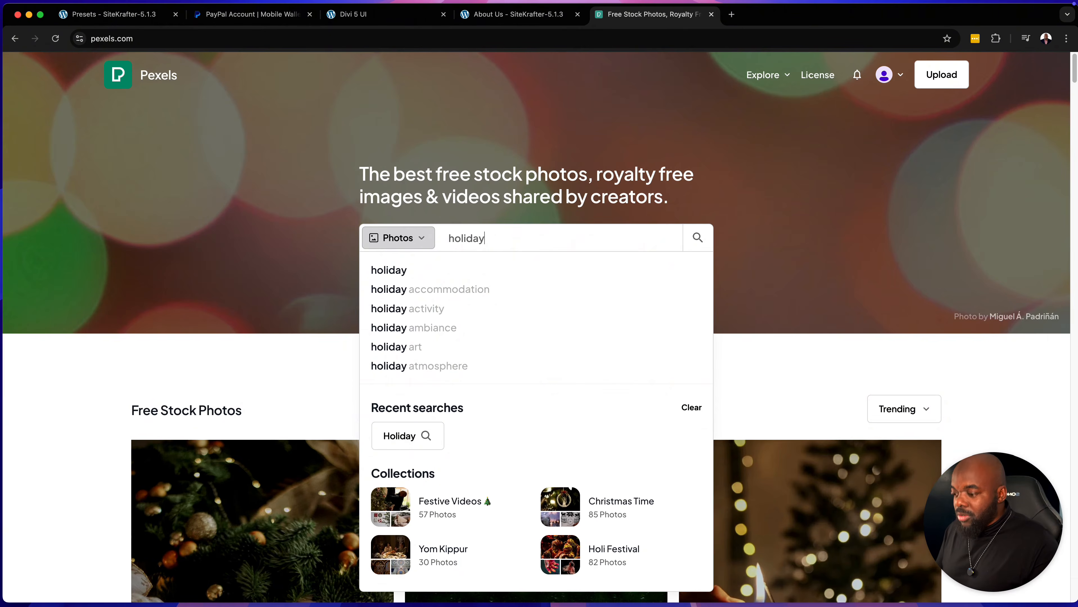
pyautogui.press('Return')
pyautogui.scroll(-3, 569, 289)
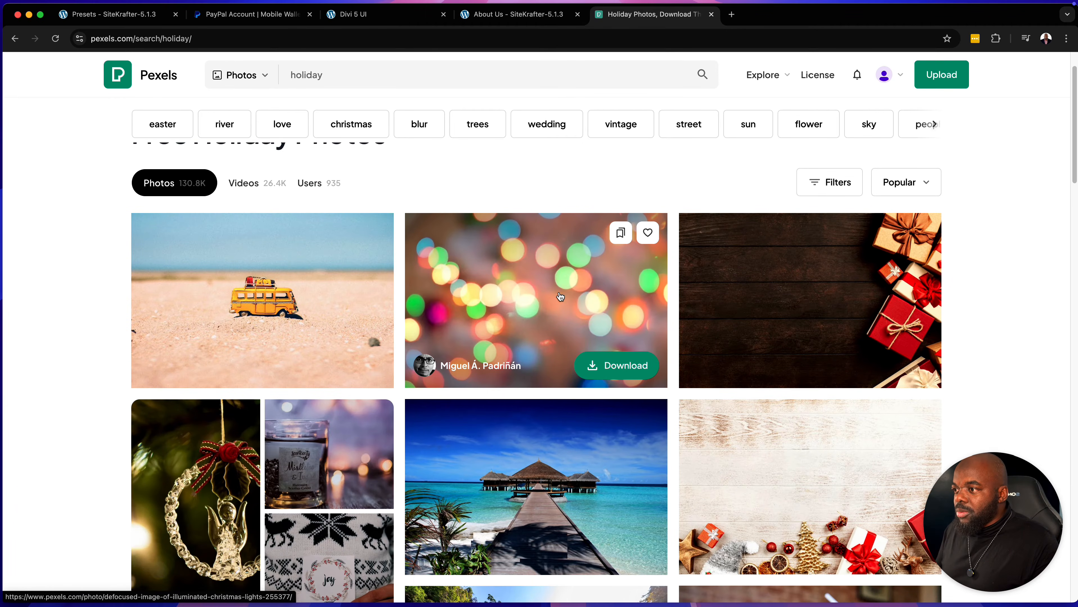
pyautogui.scroll(-5, 564, 303)
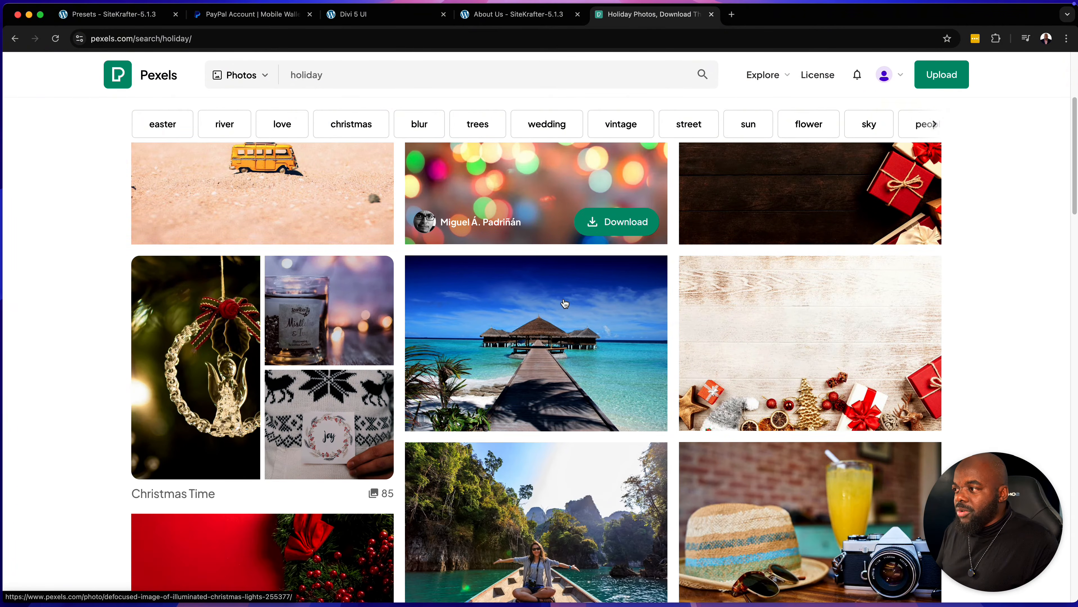
pyautogui.scroll(-3, 563, 309)
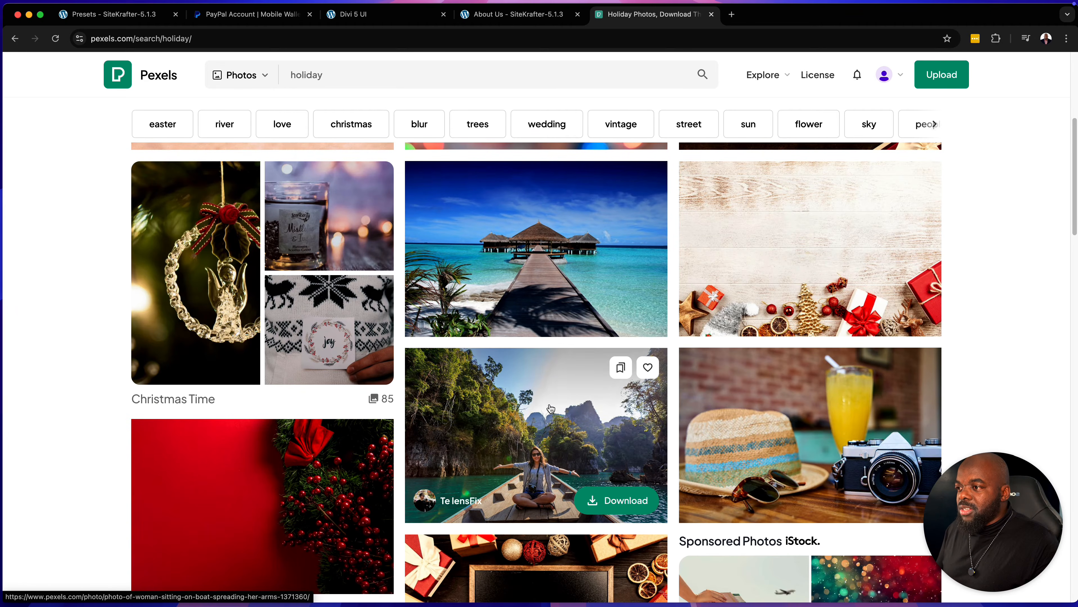
pyautogui.click(555, 410)
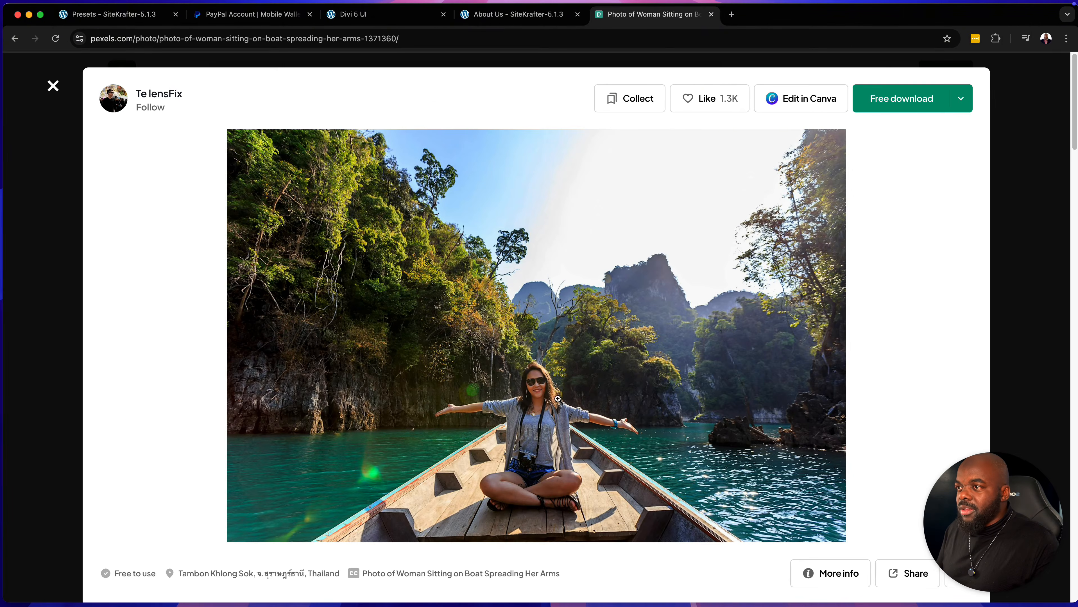
# Step: Download the boat photo in the Large 1920×1280 size
pyautogui.click(960, 98)
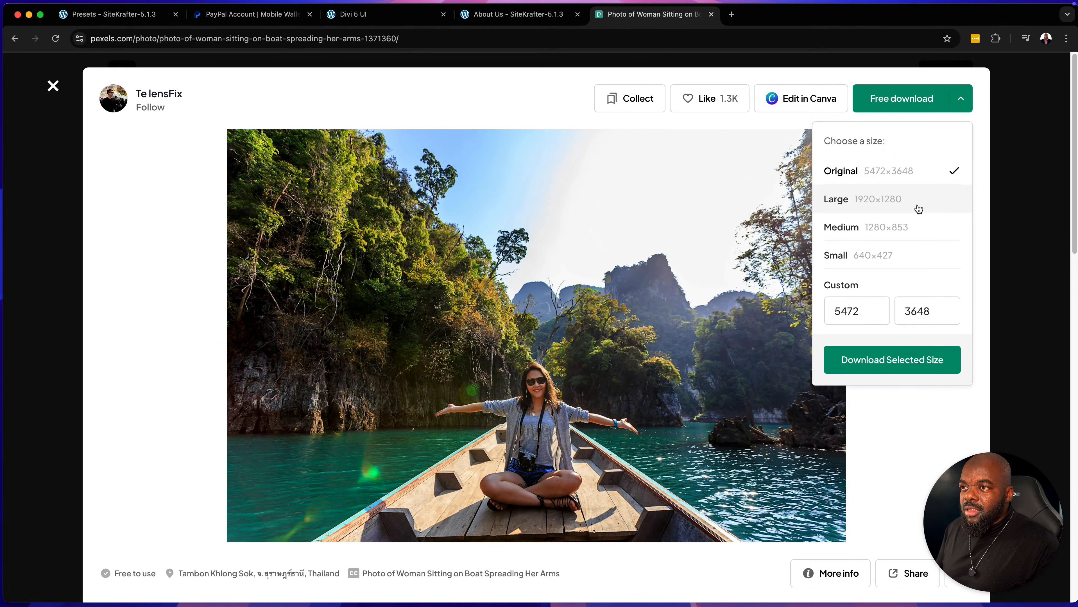
pyautogui.click(918, 208)
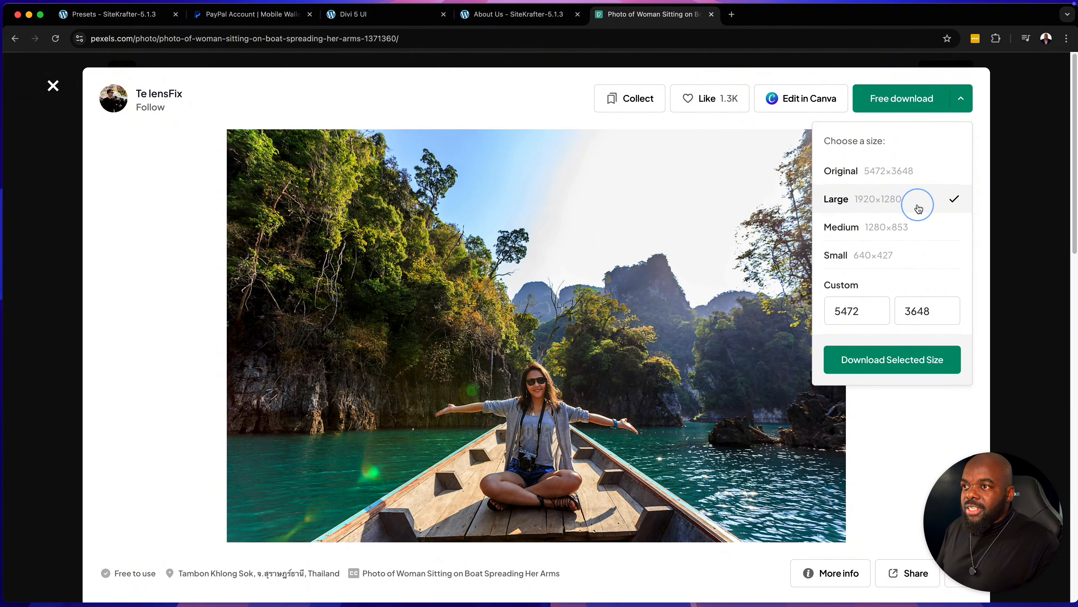
pyautogui.click(904, 363)
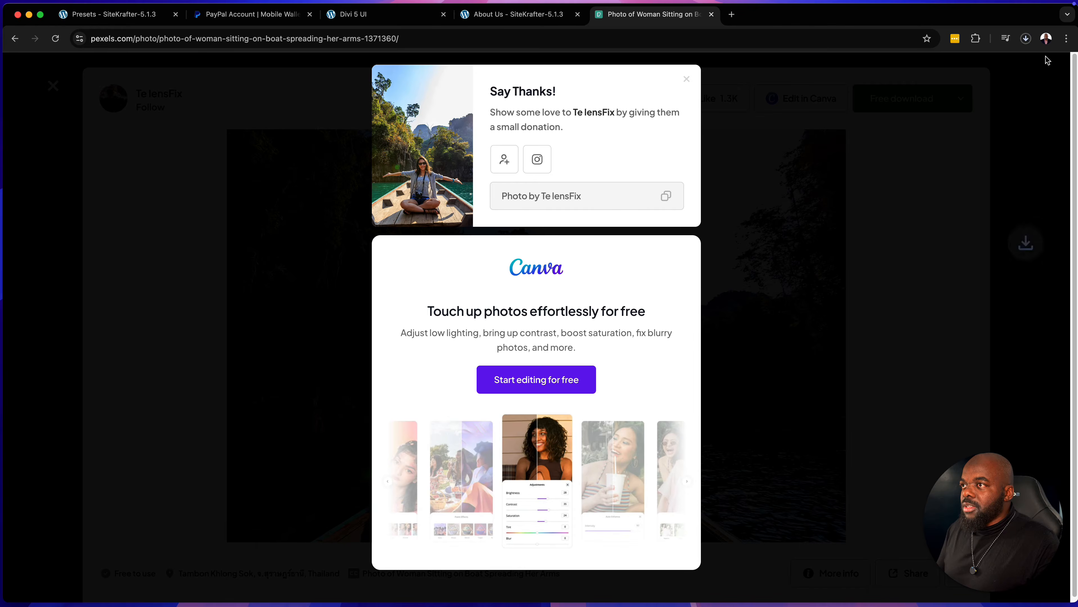
# Step: Return to the Divi page and upload pexels-te-lensfix-380994-1371360.jpg from Downloads as the Image module's picture
pyautogui.click(362, 17)
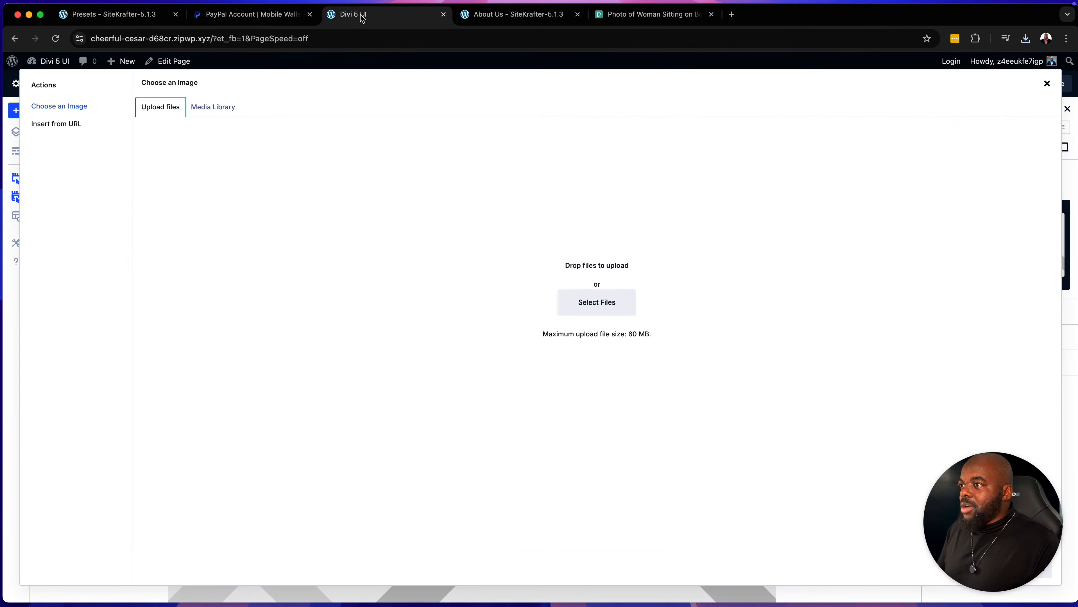
pyautogui.click(620, 311)
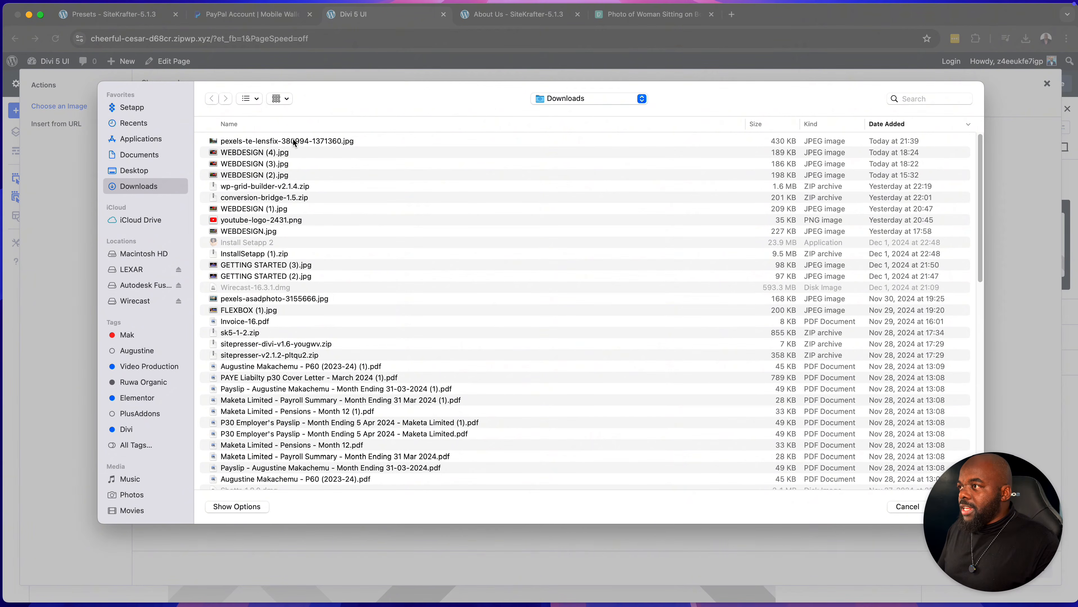
pyautogui.doubleClick(294, 141)
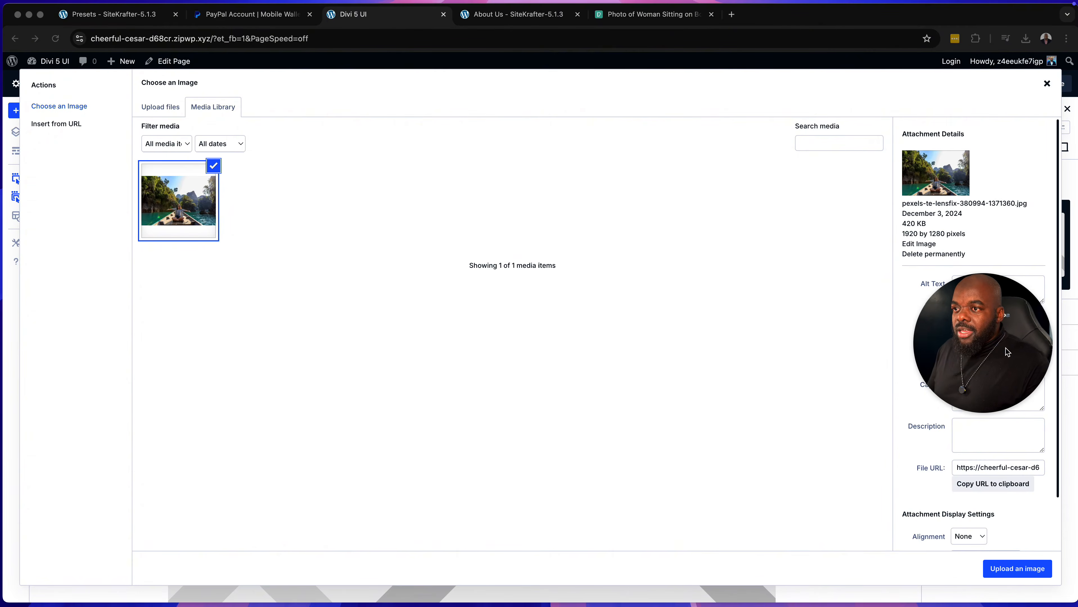
pyautogui.click(1017, 570)
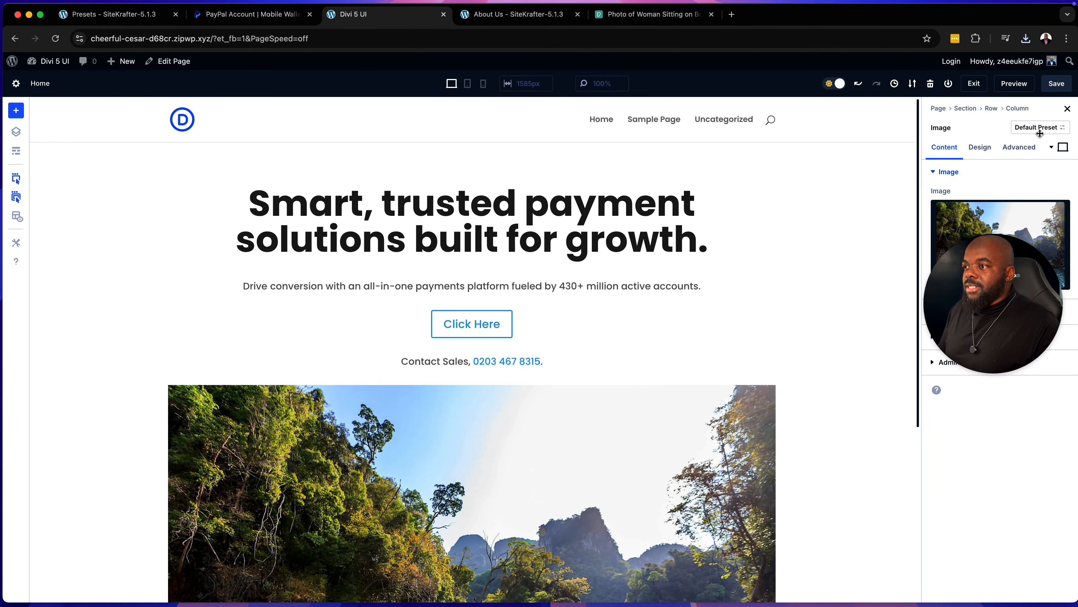
pyautogui.moveTo(1020, 302); pyautogui.dragTo(1017, 516)
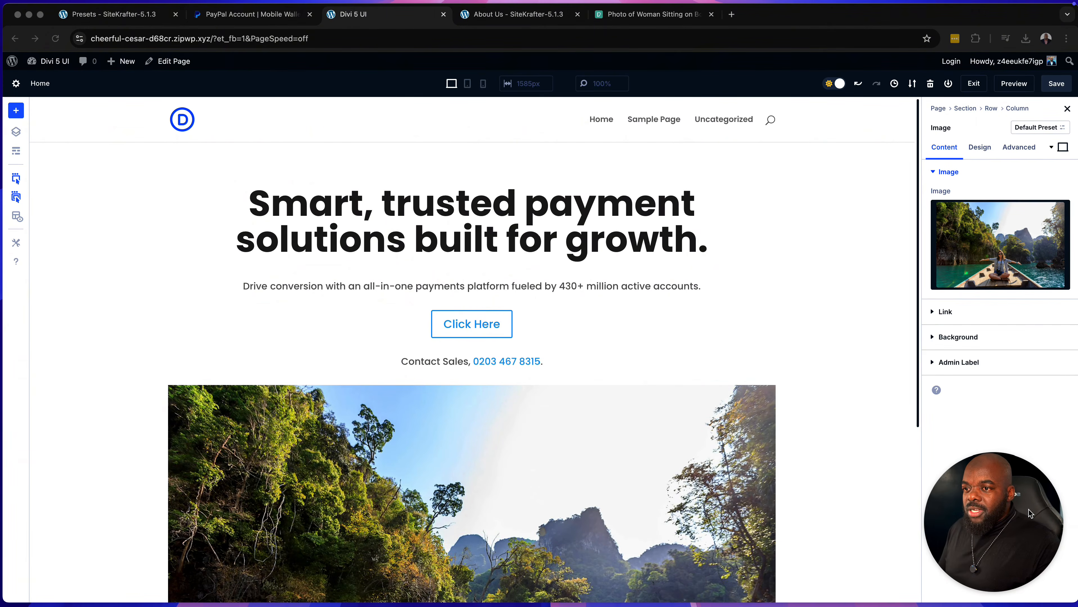
# Step: Set the hero image's alignment to center and turn on the outlines around the page's elements
pyautogui.click(983, 149)
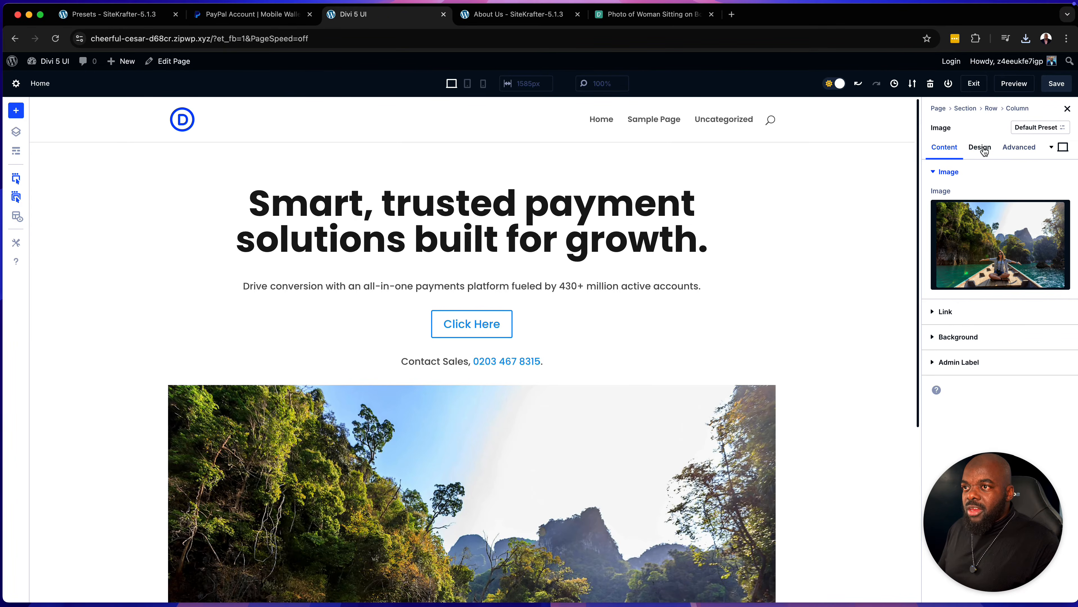
pyautogui.click(981, 148)
pyautogui.click(969, 174)
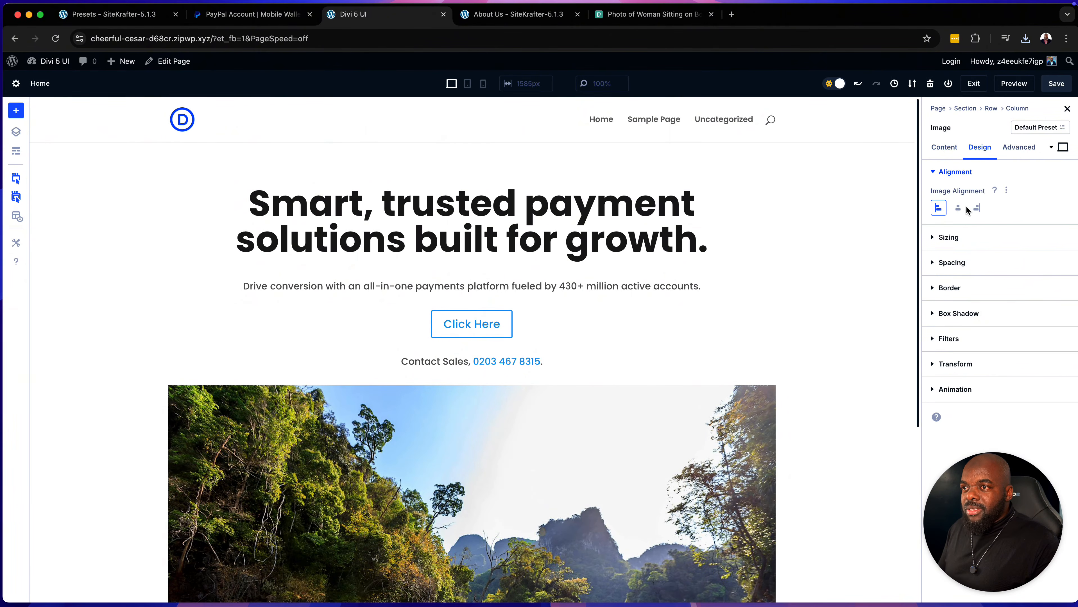
pyautogui.click(959, 207)
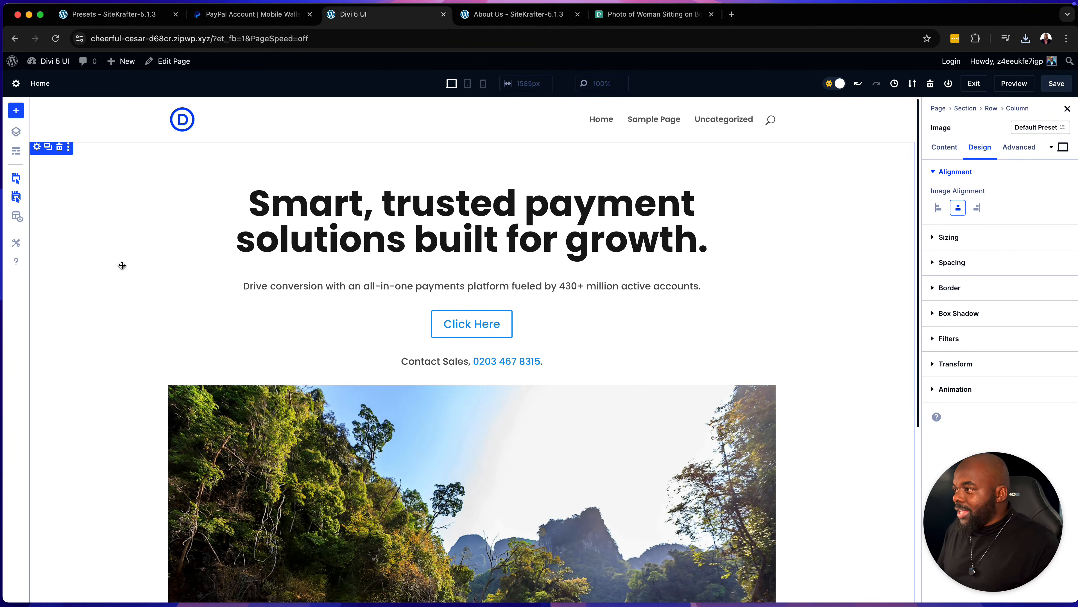
pyautogui.click(18, 217)
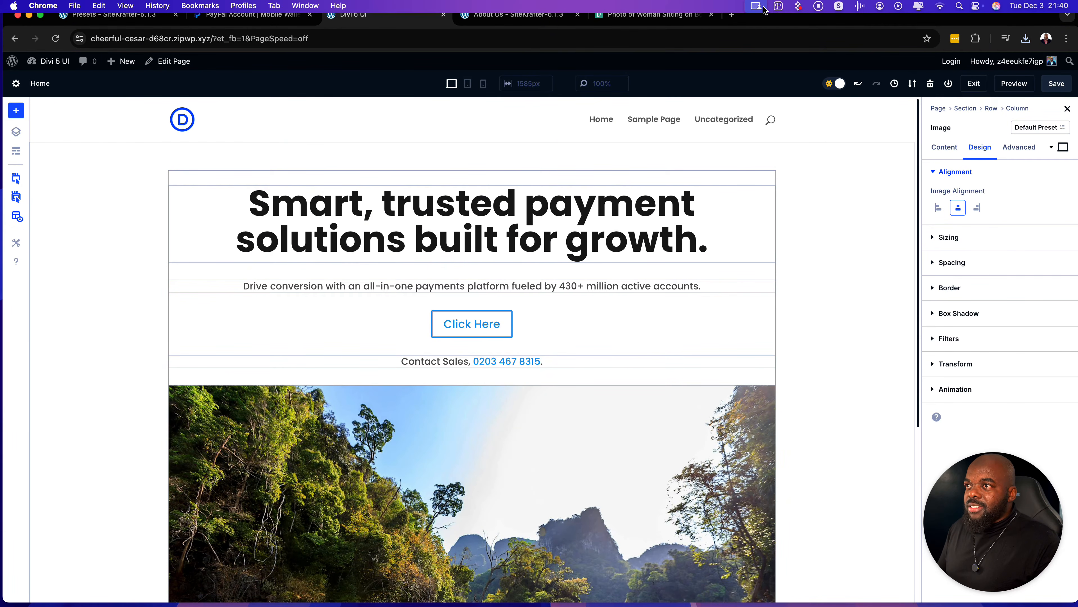
# Step: Measure the gaps between the hero elements with PixelSnap and compare their spacing with the PayPal page's hero
pyautogui.click(779, 6)
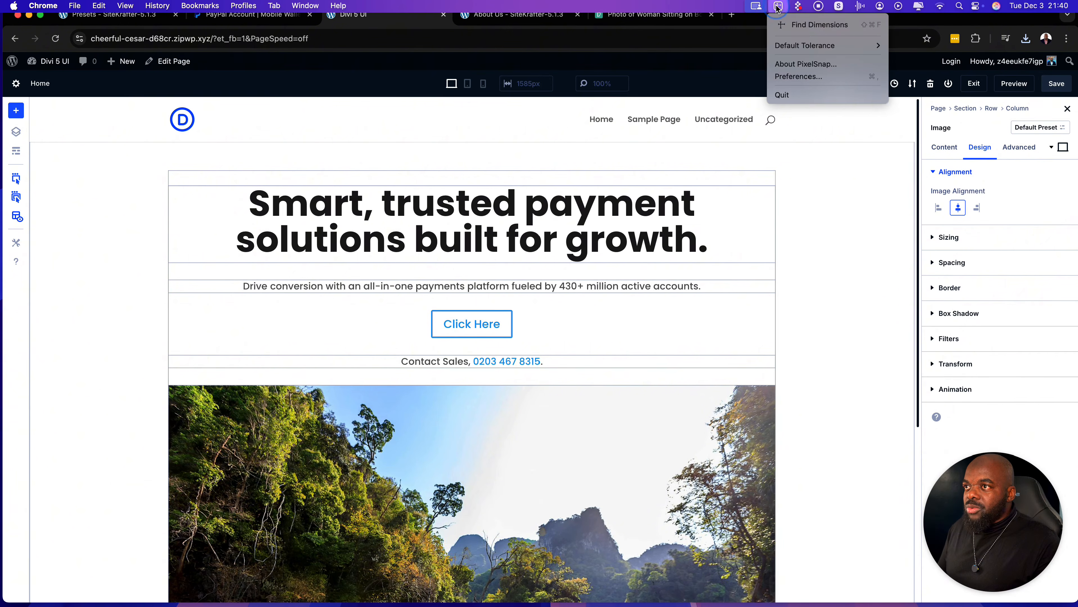
pyautogui.click(787, 24)
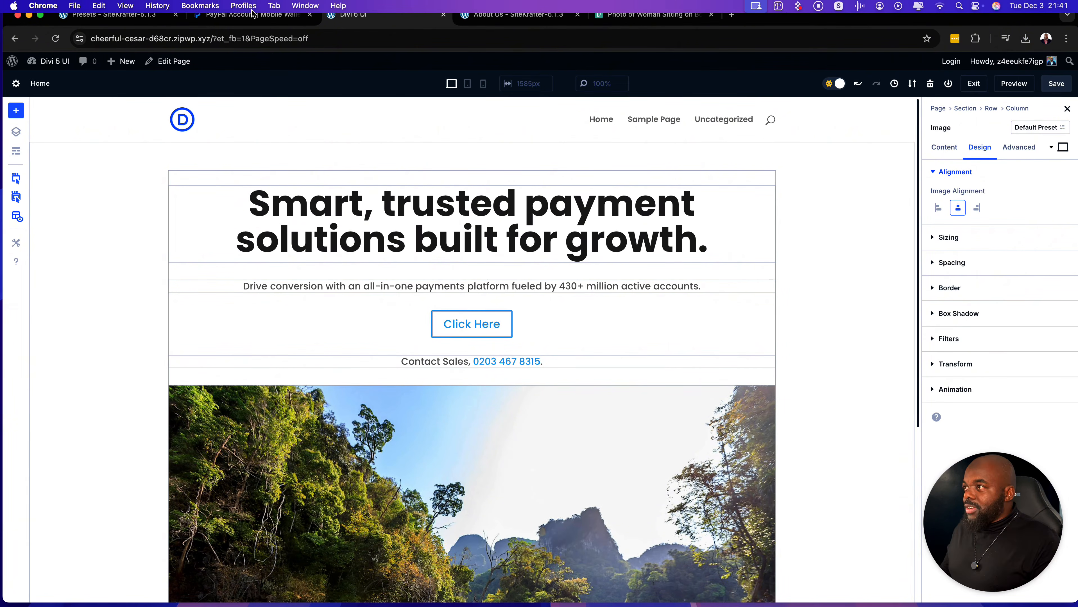
pyautogui.click(258, 19)
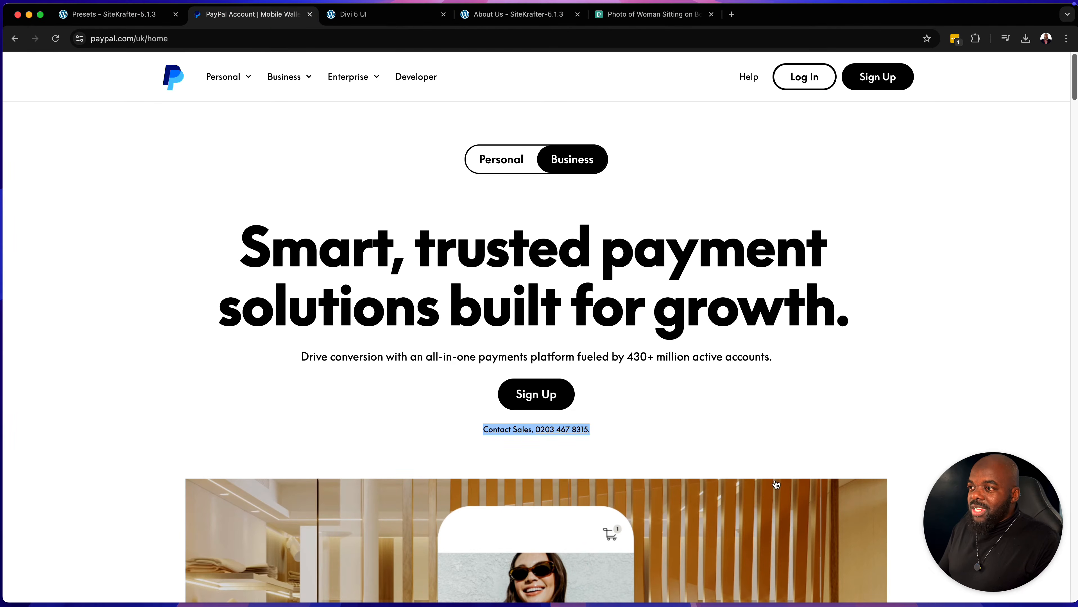
pyautogui.click(726, 436)
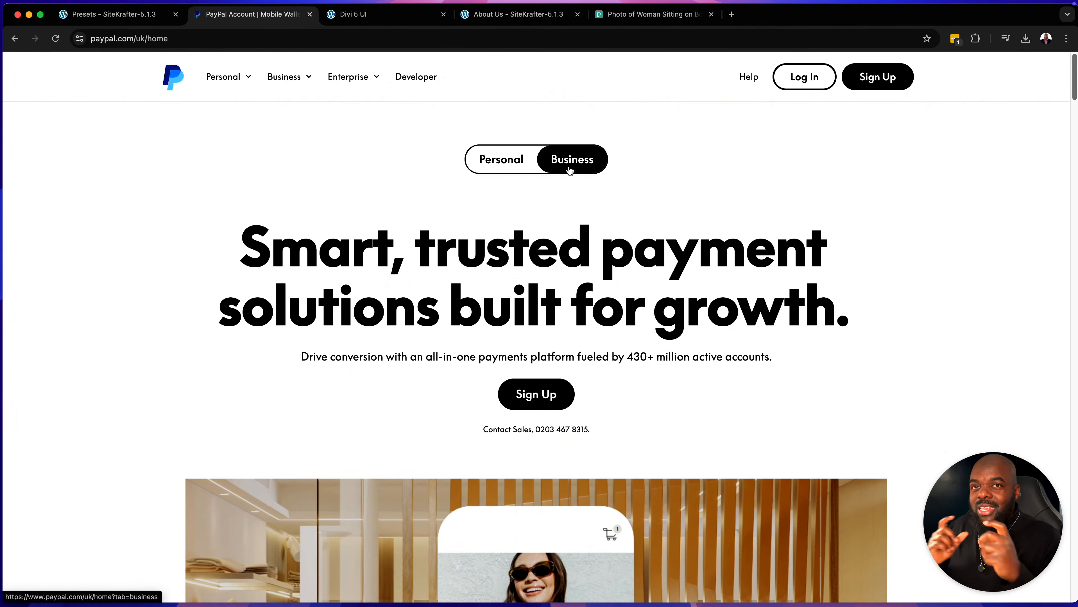
# Step: Return to the Divi page and set the top margin of the supporting text below the heading to 3rem
pyautogui.click(427, 19)
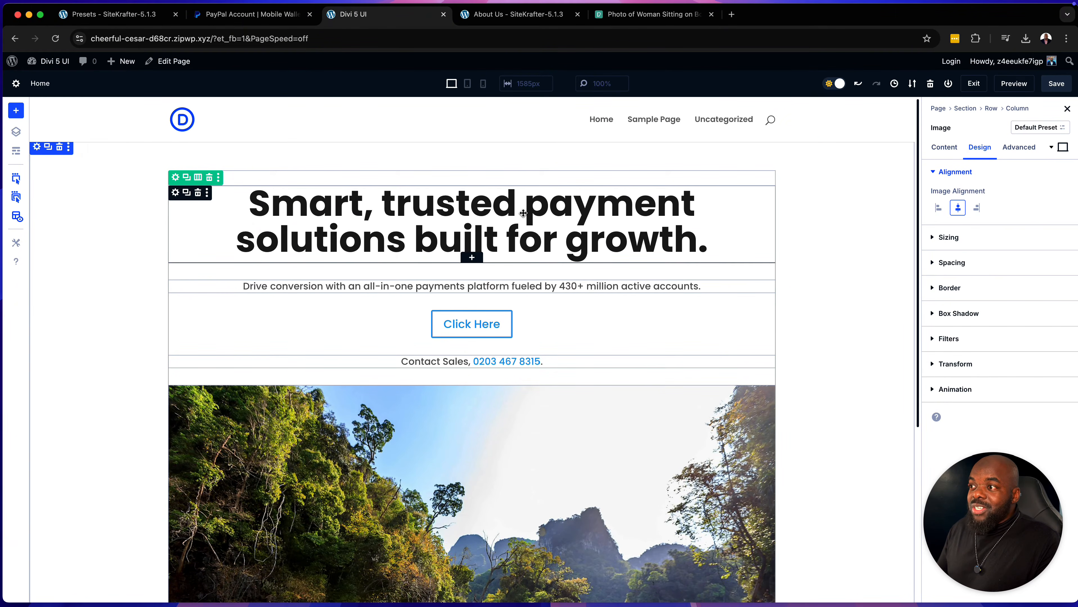
pyautogui.click(550, 286)
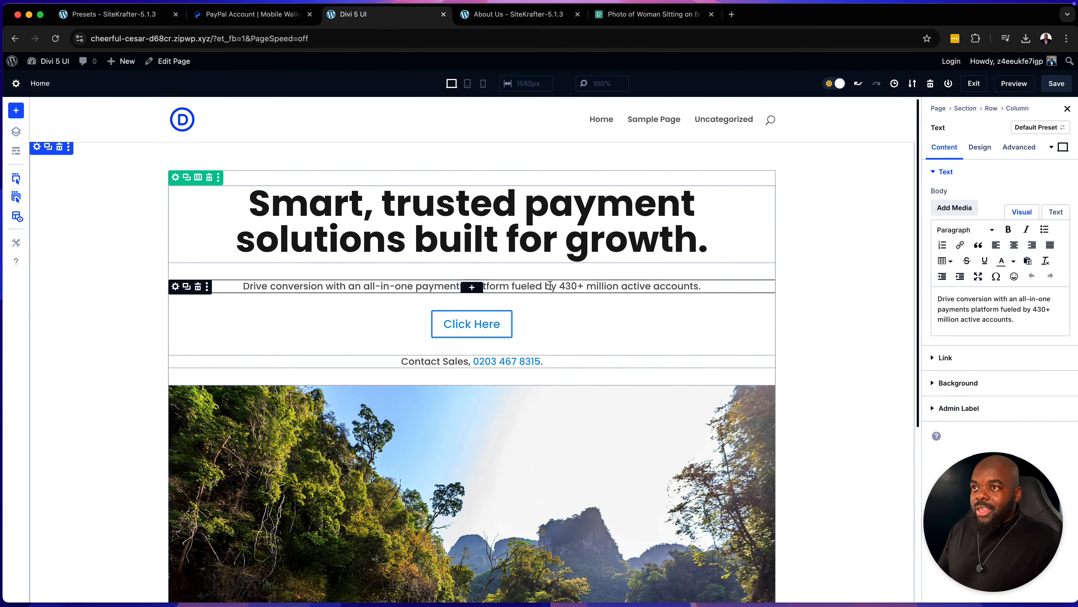
pyautogui.click(983, 151)
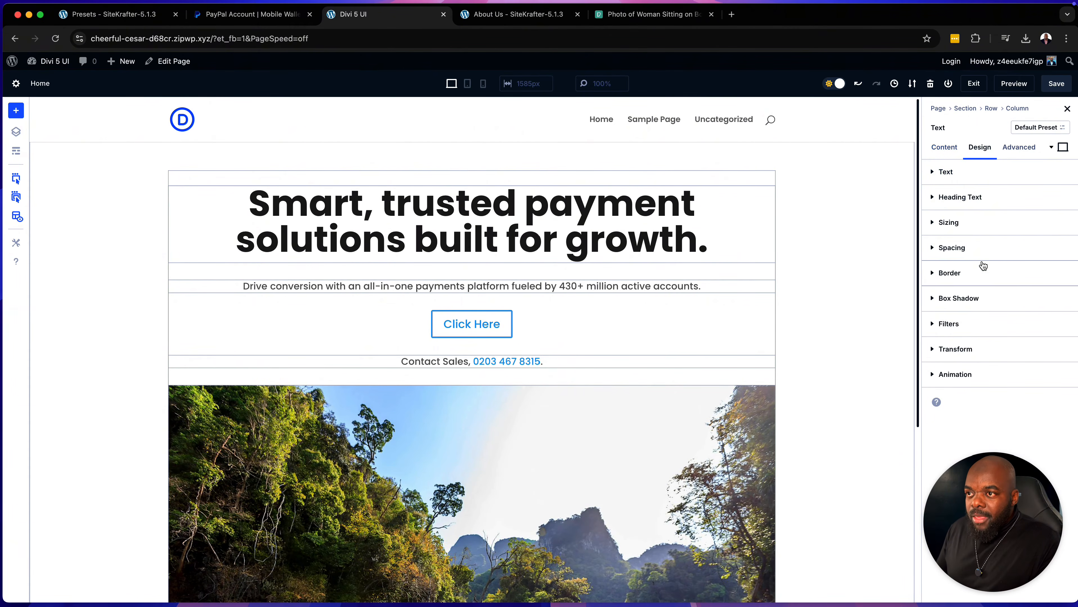
pyautogui.click(958, 250)
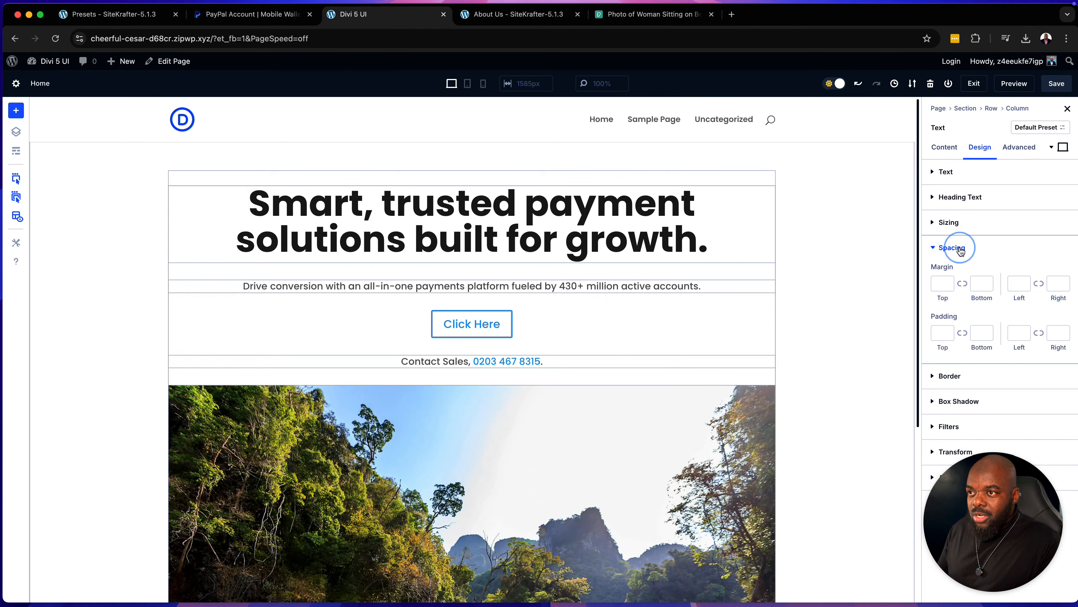
pyautogui.click(941, 283)
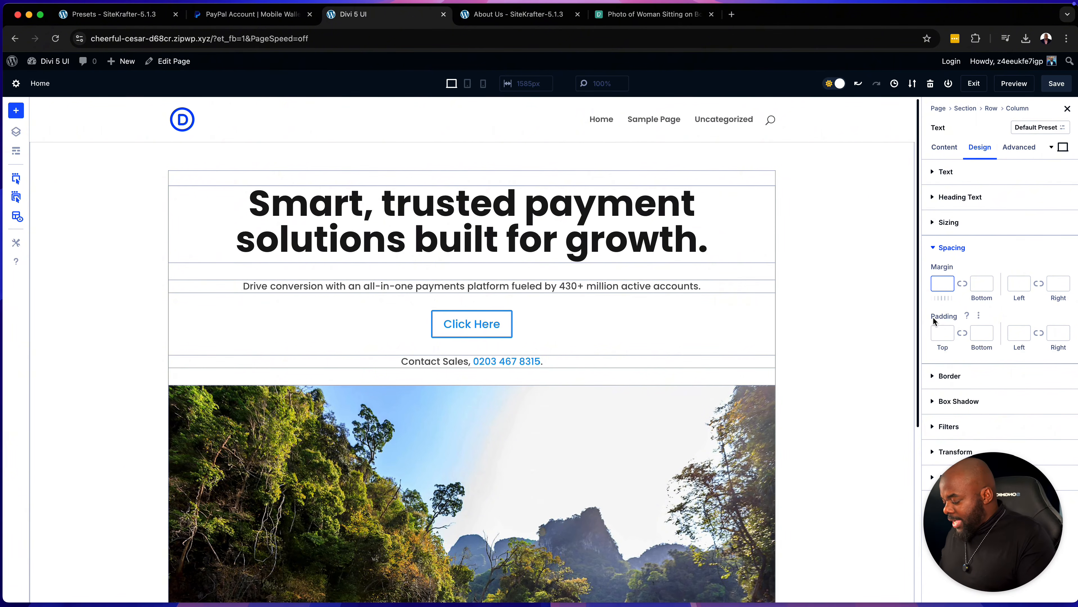
pyautogui.write('4rem')
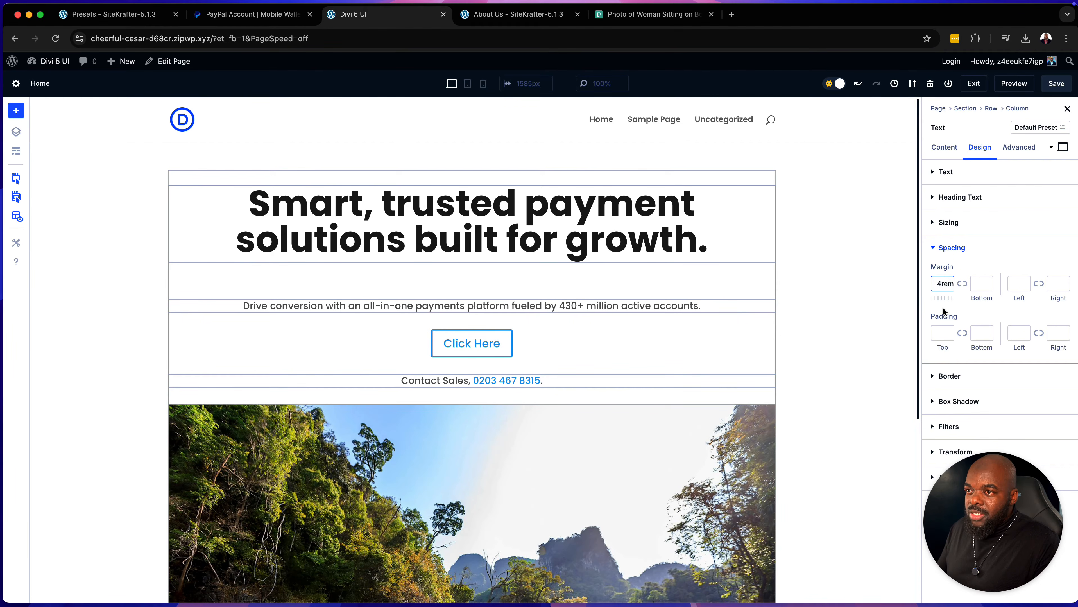
pyautogui.press('BackSpace')
pyautogui.write('3')
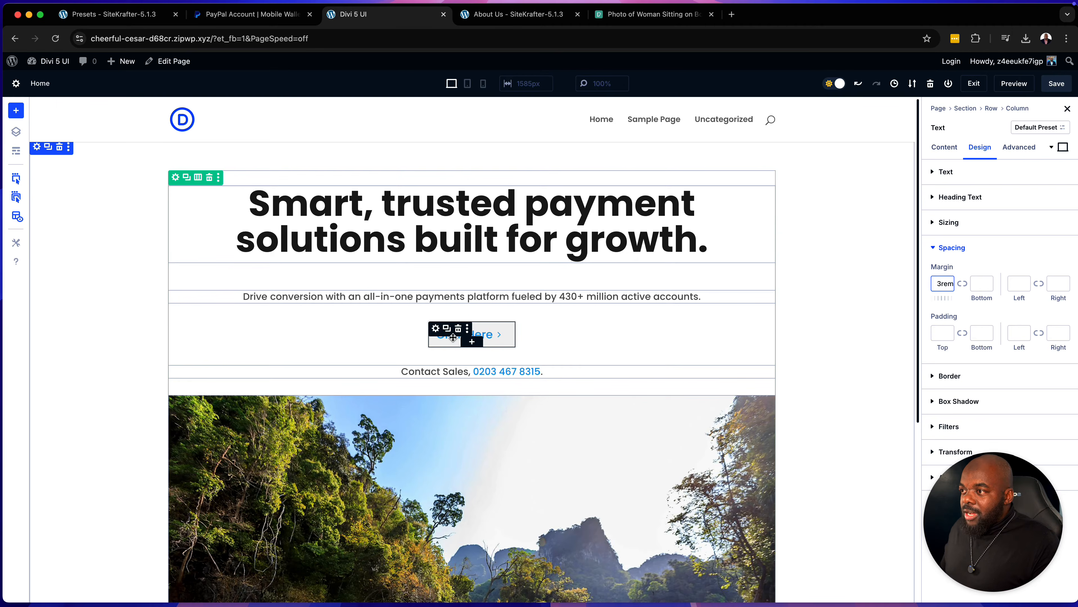
# Step: Set the "Click Here" button's top margin to 2rem
pyautogui.click(436, 329)
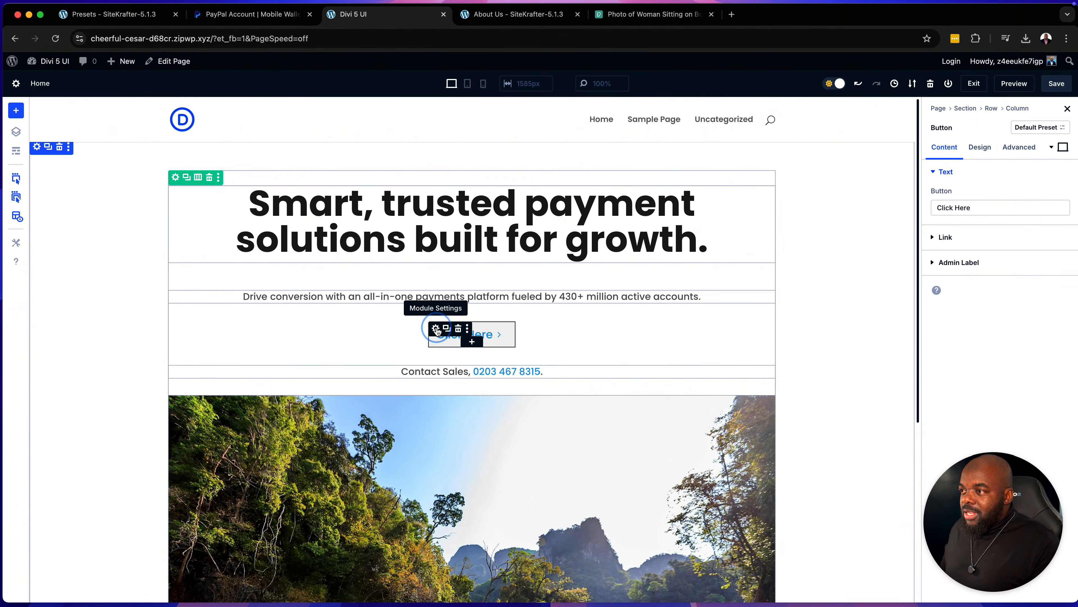
pyautogui.click(980, 149)
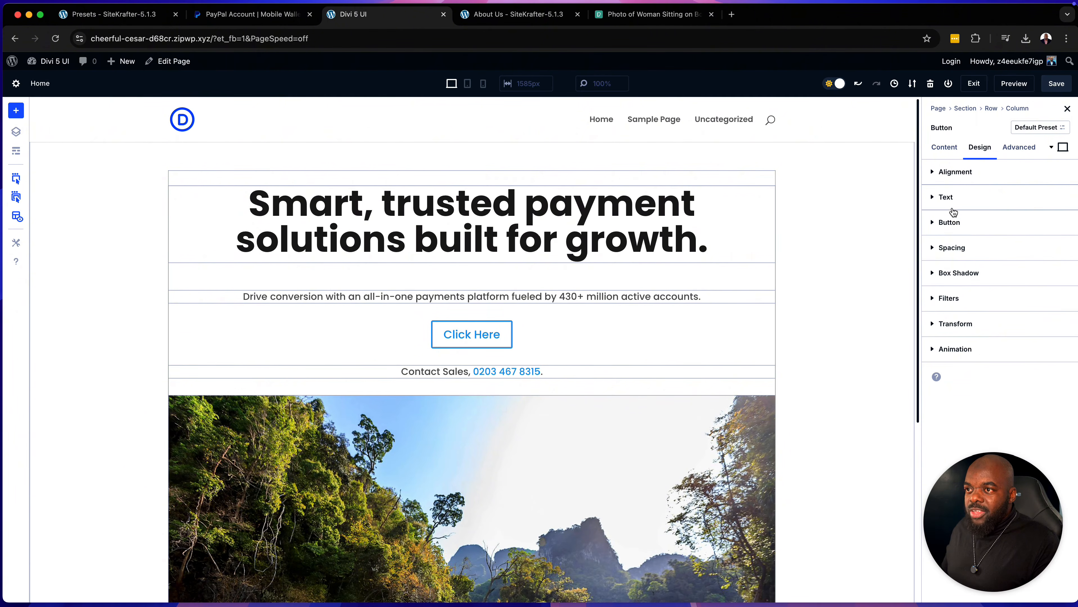
pyautogui.click(955, 249)
pyautogui.click(937, 285)
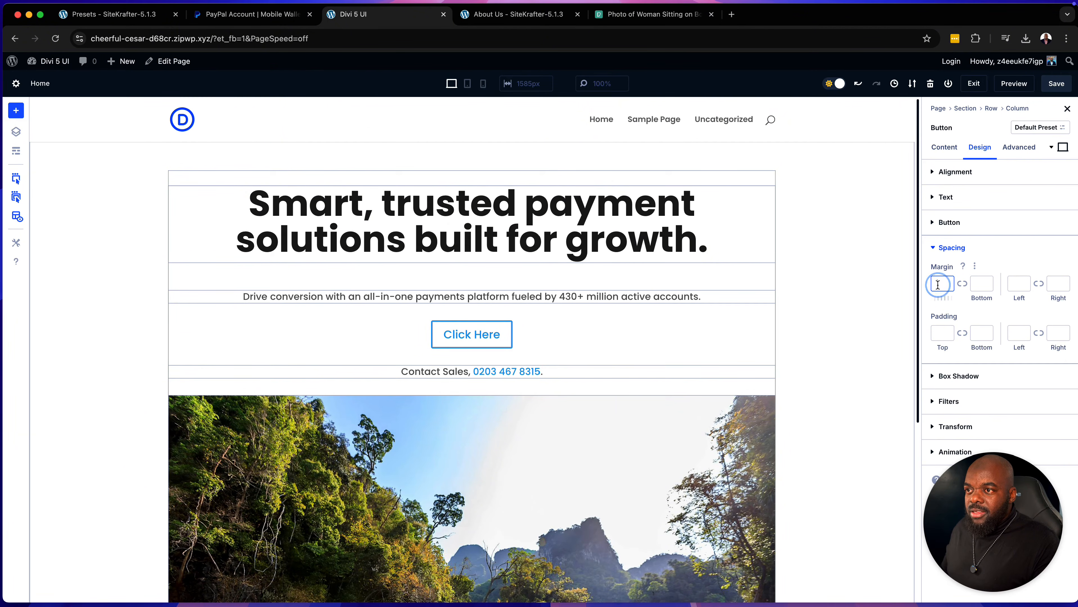
pyautogui.write('2rem')
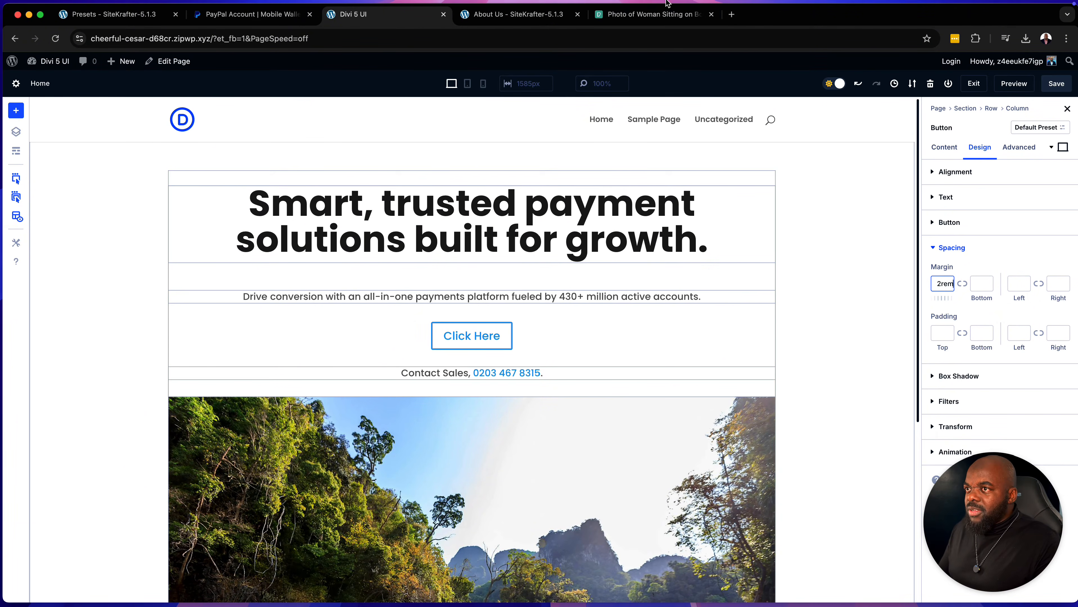
# Step: Measure the gap between the button and the contact line with PixelSnap
pyautogui.click(783, 6)
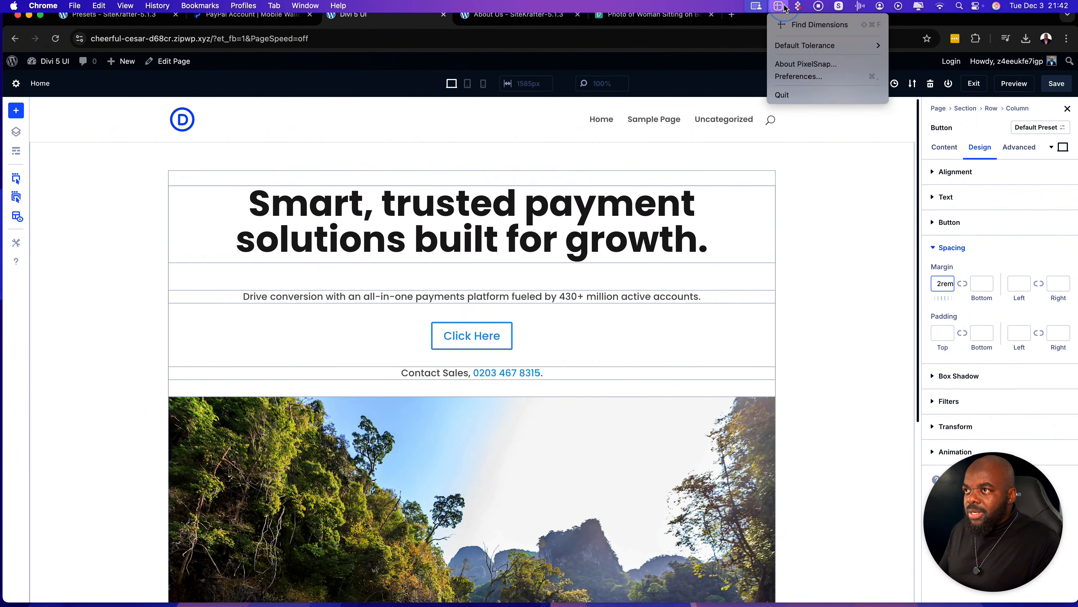
pyautogui.click(787, 24)
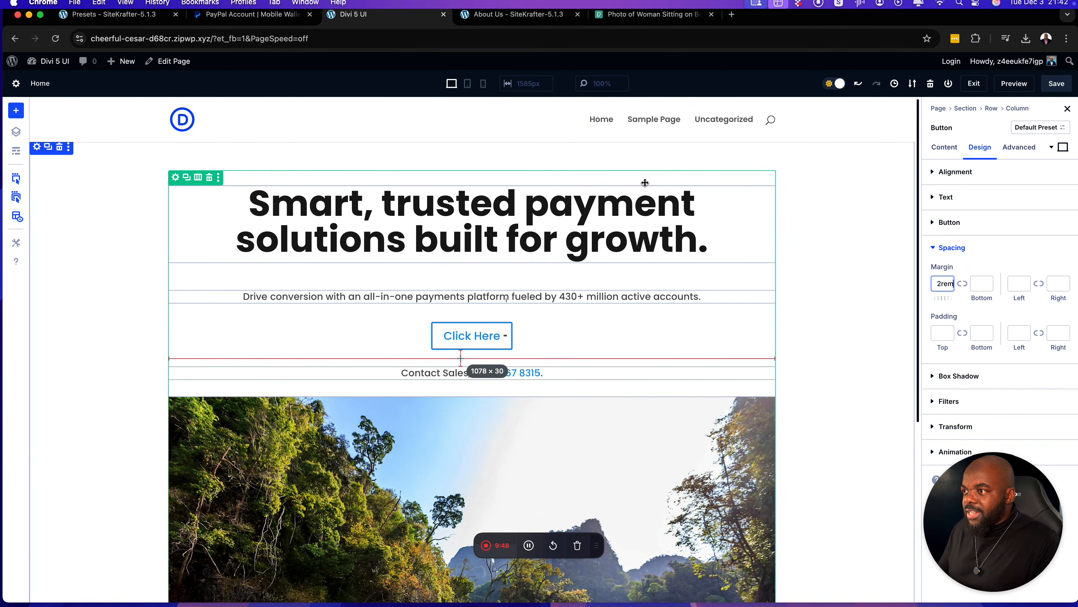
pyautogui.press('Escape')
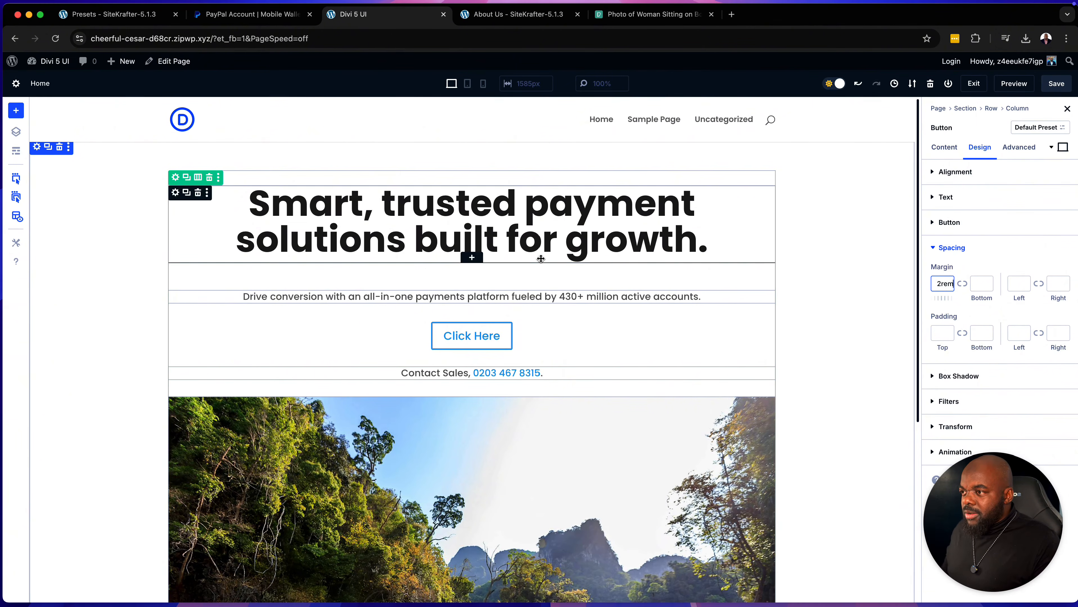
# Step: Set the top margin of the "Contact Sales" text to 2rem
pyautogui.click(430, 374)
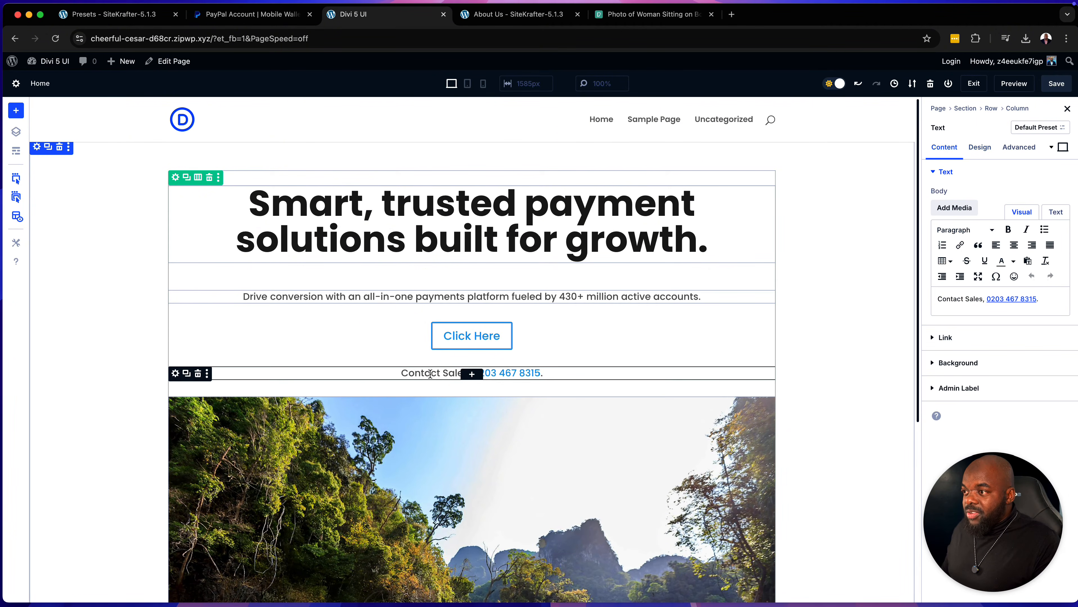
pyautogui.click(980, 148)
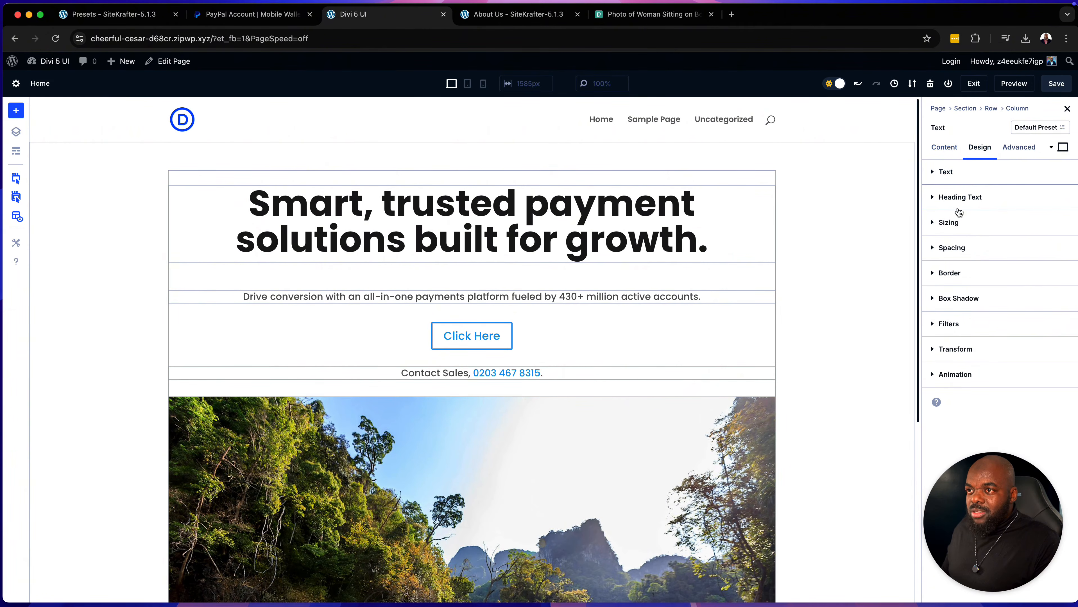
pyautogui.click(951, 248)
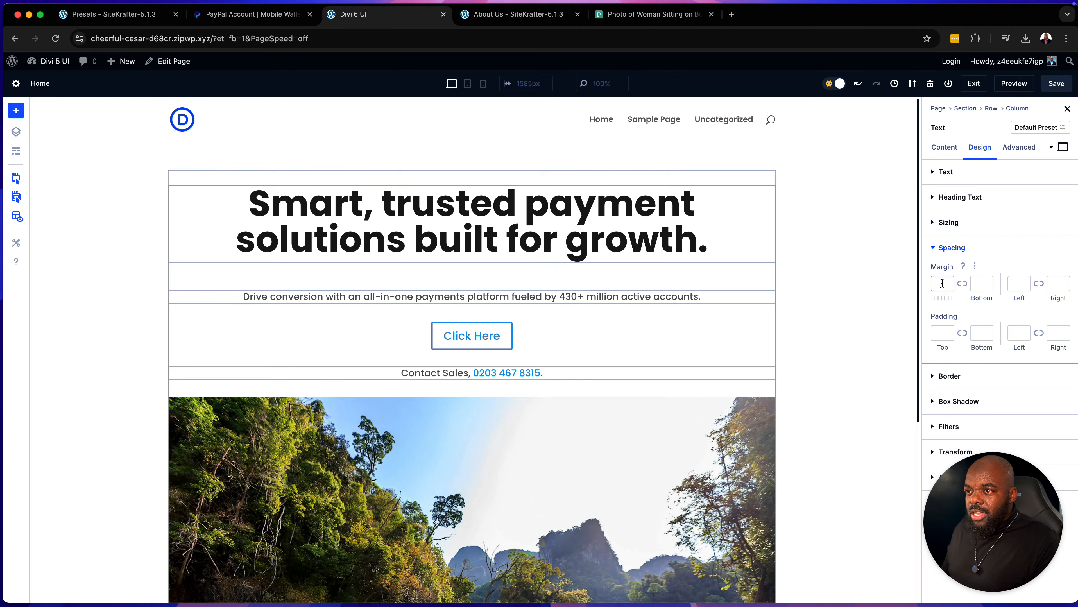
pyautogui.write('2rem')
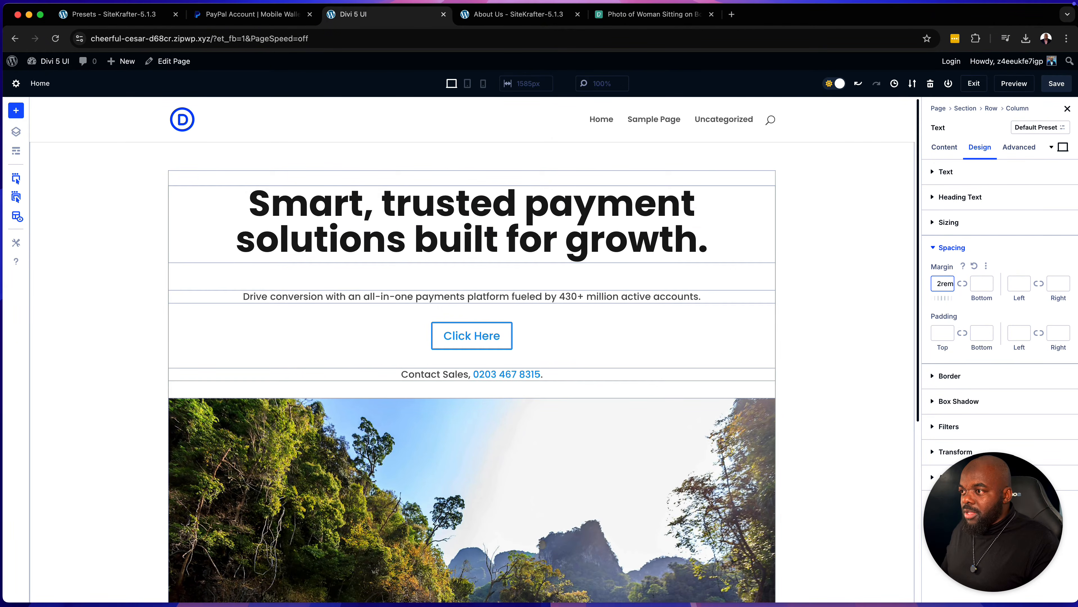
# Step: Set the hero image's top margin to 5rem
pyautogui.click(607, 446)
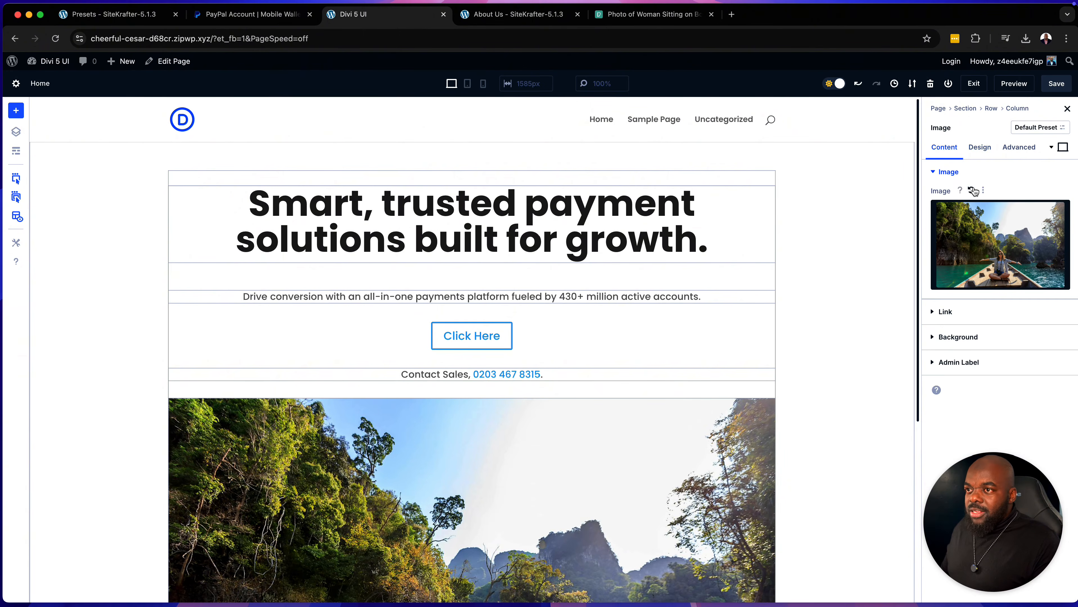
pyautogui.click(983, 147)
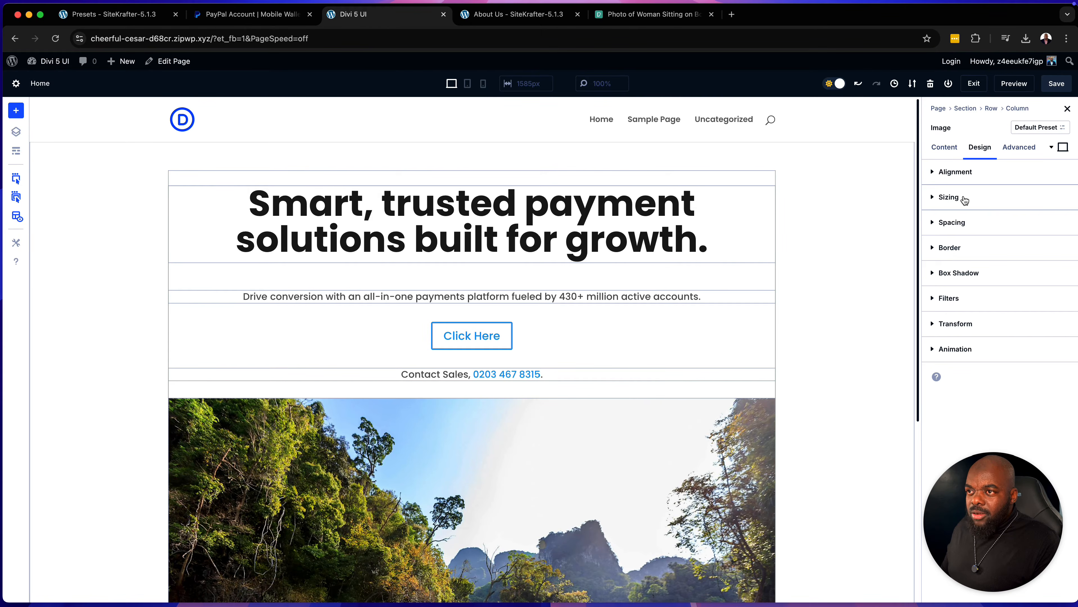
pyautogui.click(962, 222)
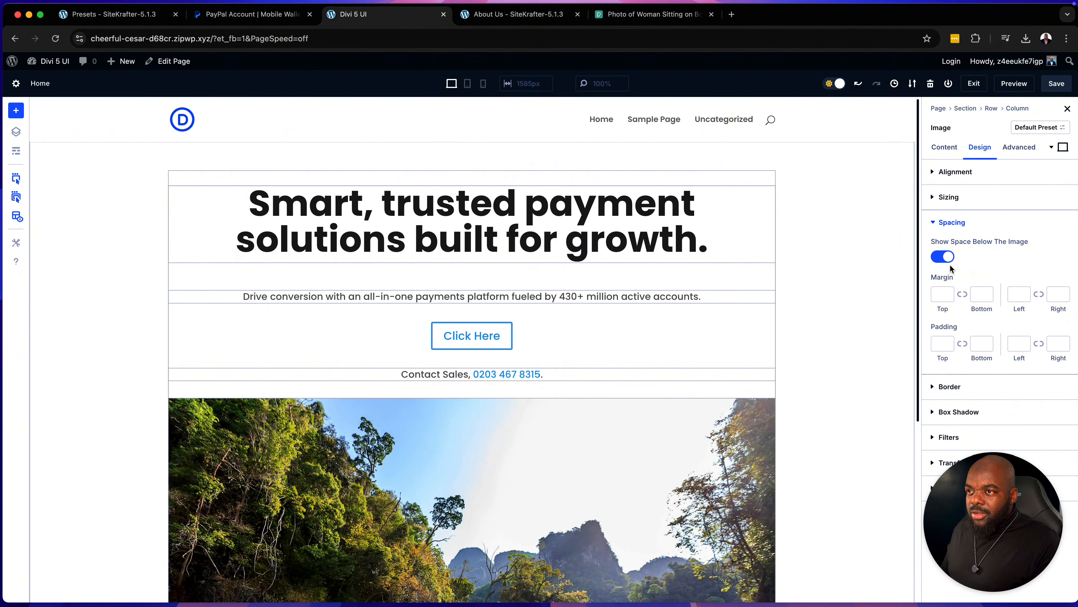
pyautogui.click(934, 294)
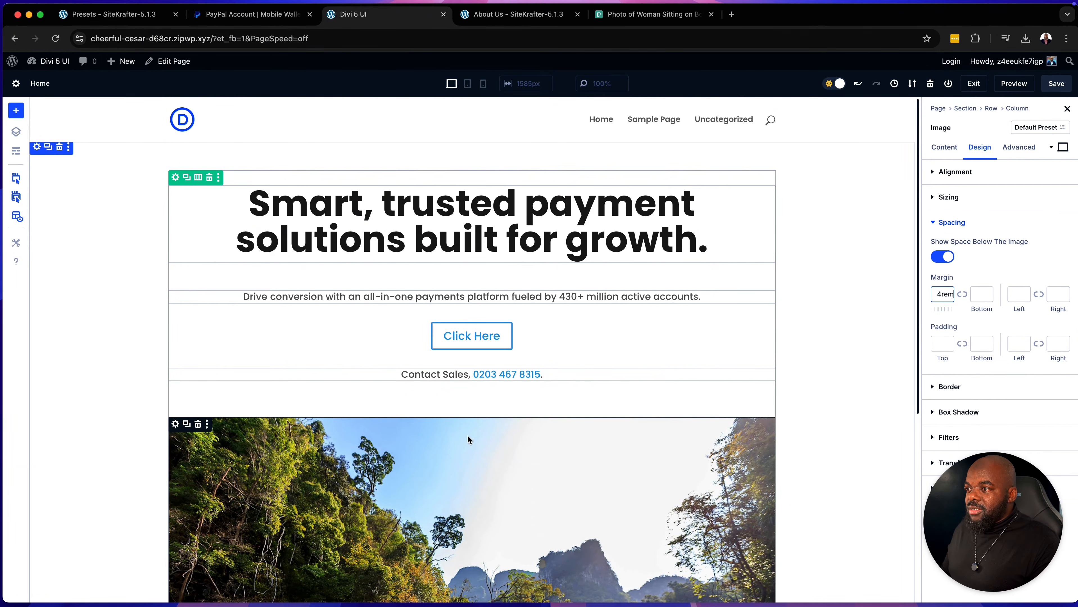
pyautogui.click(949, 294)
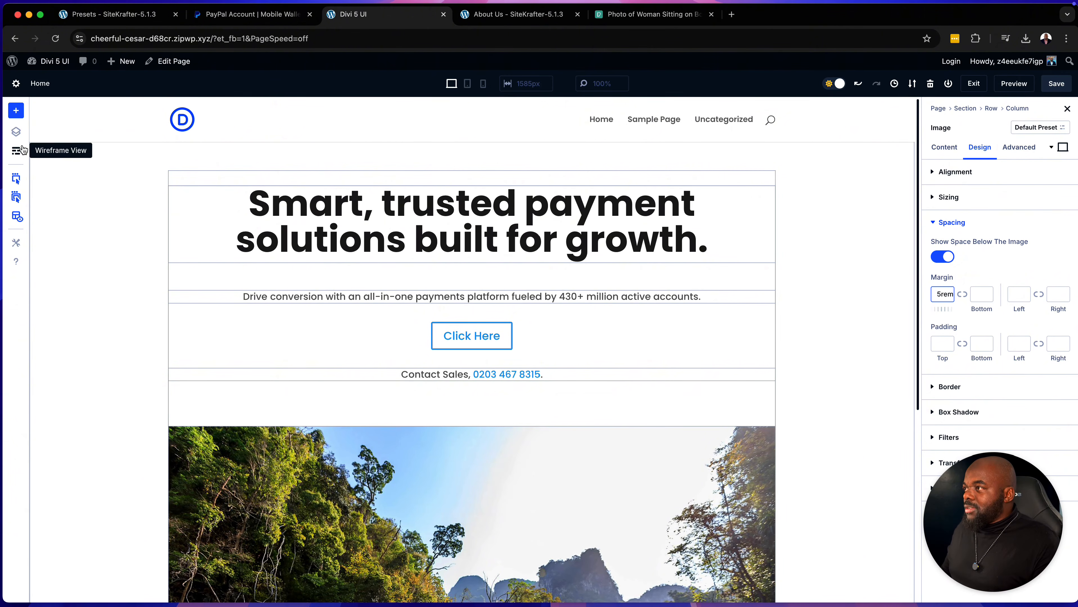
# Step: Turn off the outlines around the page's elements and save the page
pyautogui.click(18, 218)
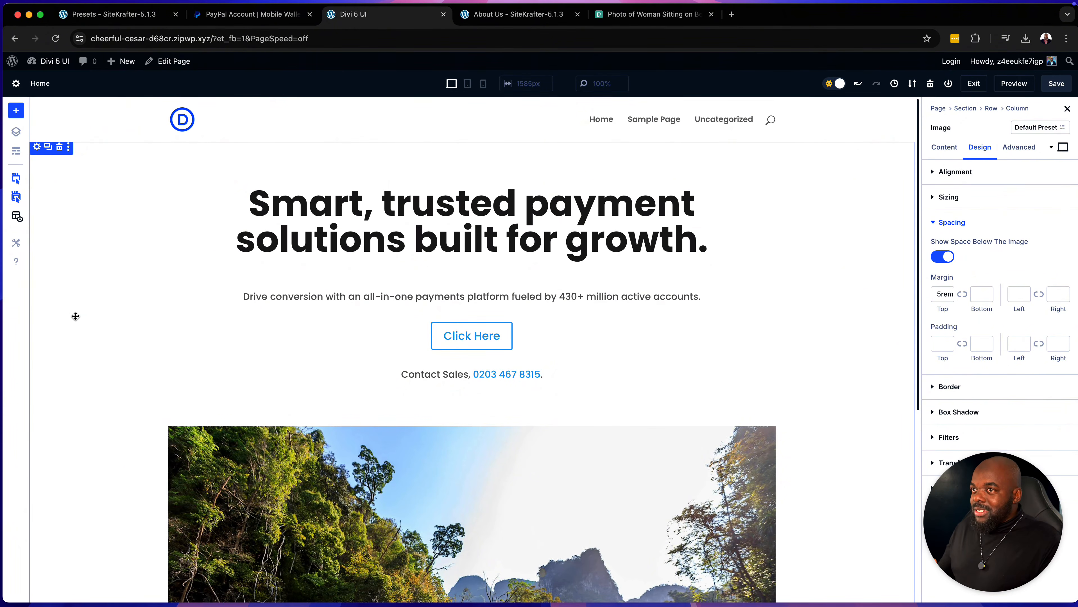
pyautogui.click(1057, 84)
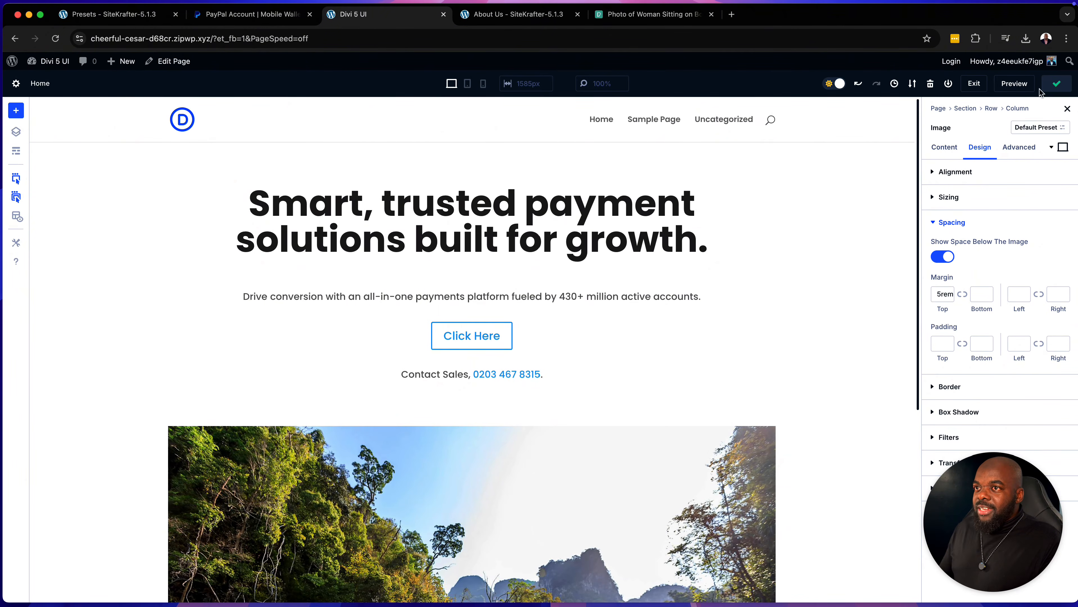
# Step: Open the page preview and check its responsive layout by narrowing the browser window to phone width and widening it back
pyautogui.click(1019, 84)
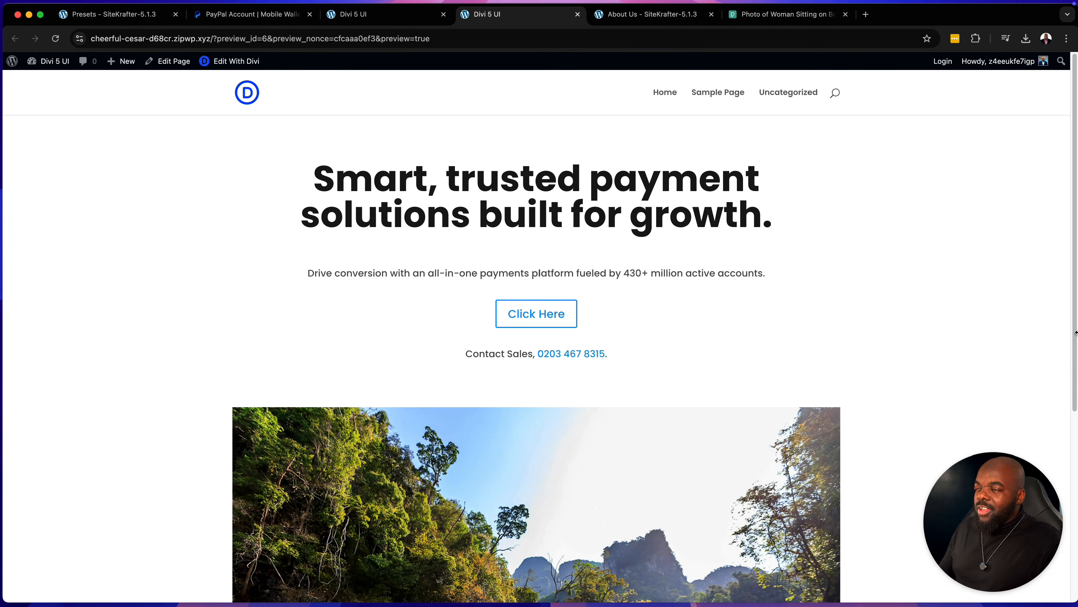
pyautogui.moveTo(1076, 329); pyautogui.dragTo(278, 264)
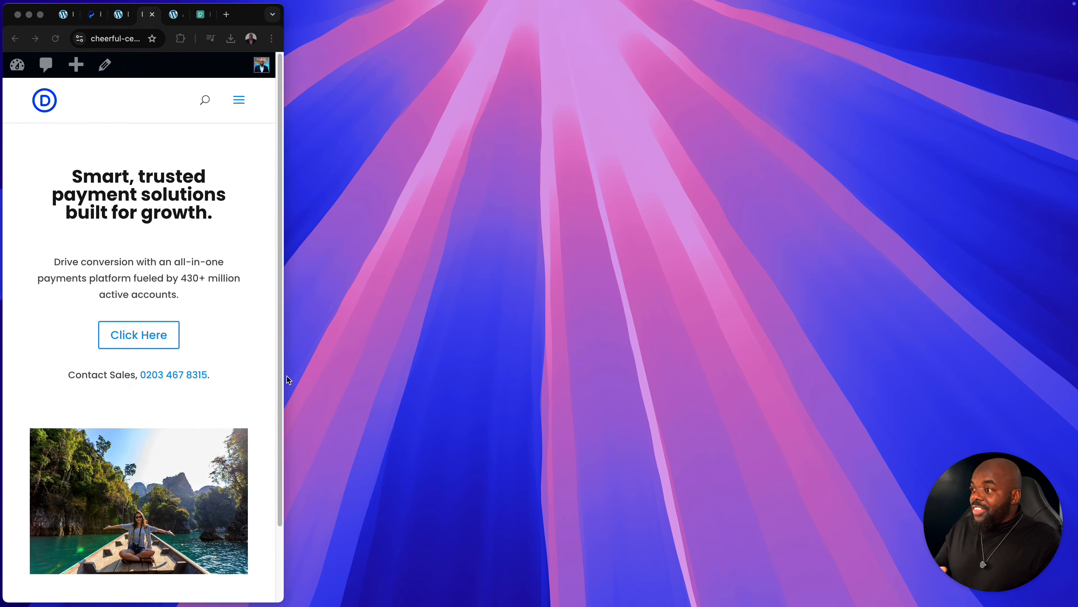
pyautogui.click(280, 381)
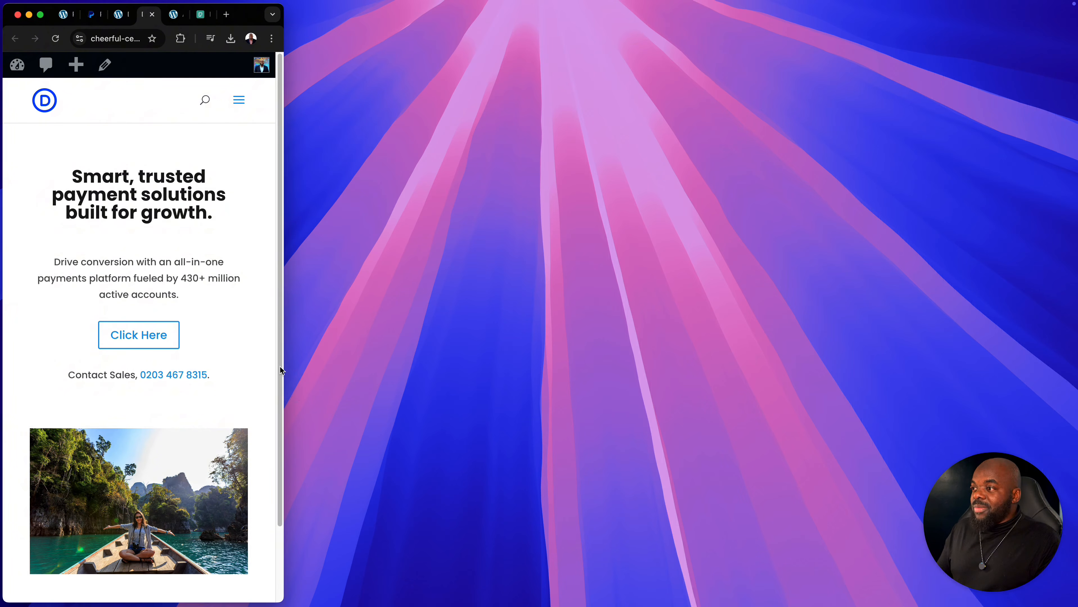
pyautogui.moveTo(285, 369); pyautogui.dragTo(1073, 397)
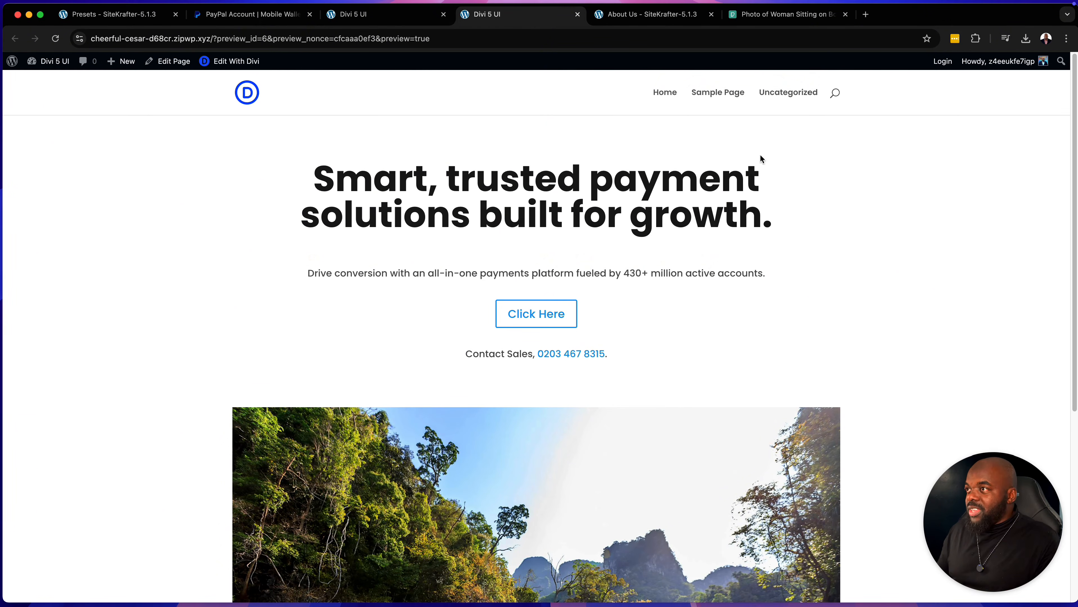
# Step: Switch to the PayPal page and narrow the browser window to phone width to examine its responsive hero layout
pyautogui.click(264, 18)
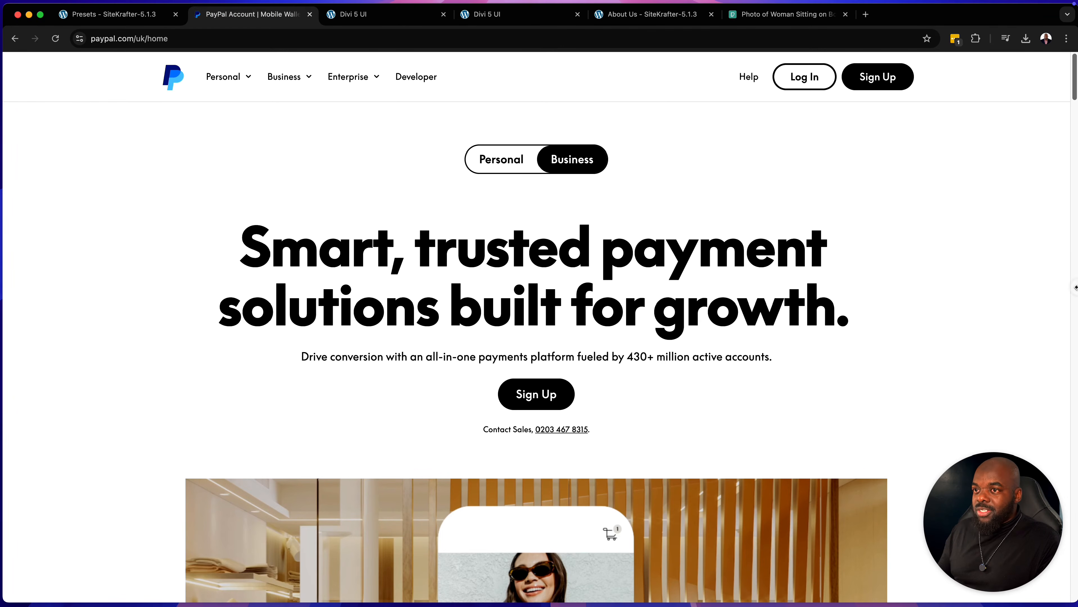
pyautogui.moveTo(1076, 287); pyautogui.dragTo(284, 257)
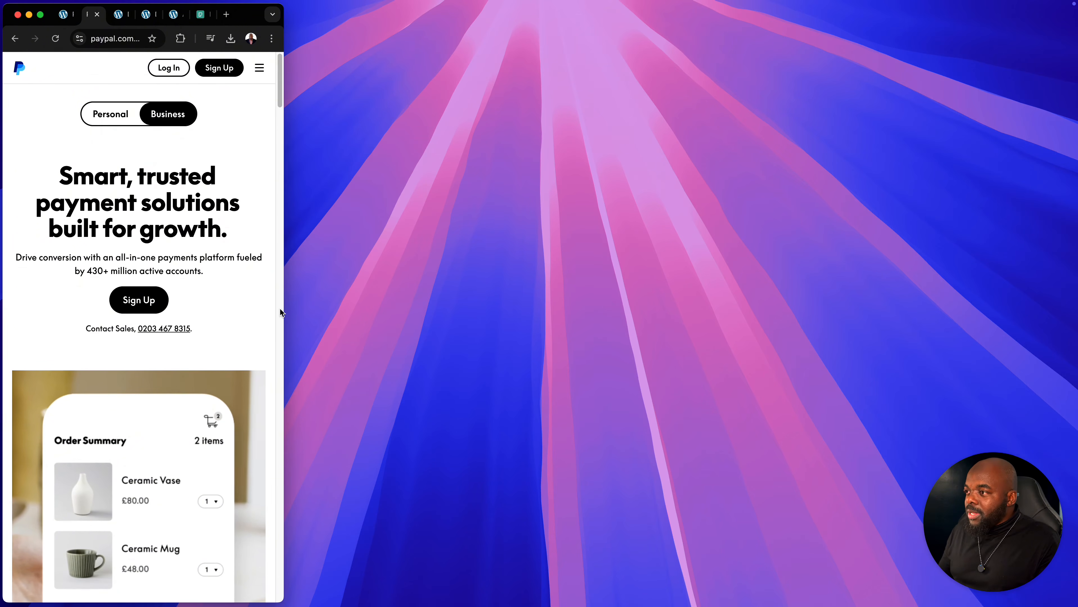
# Step: Widen the browser window showing the PayPal page back to full desktop width to examine its hero layout
pyautogui.click(295, 313)
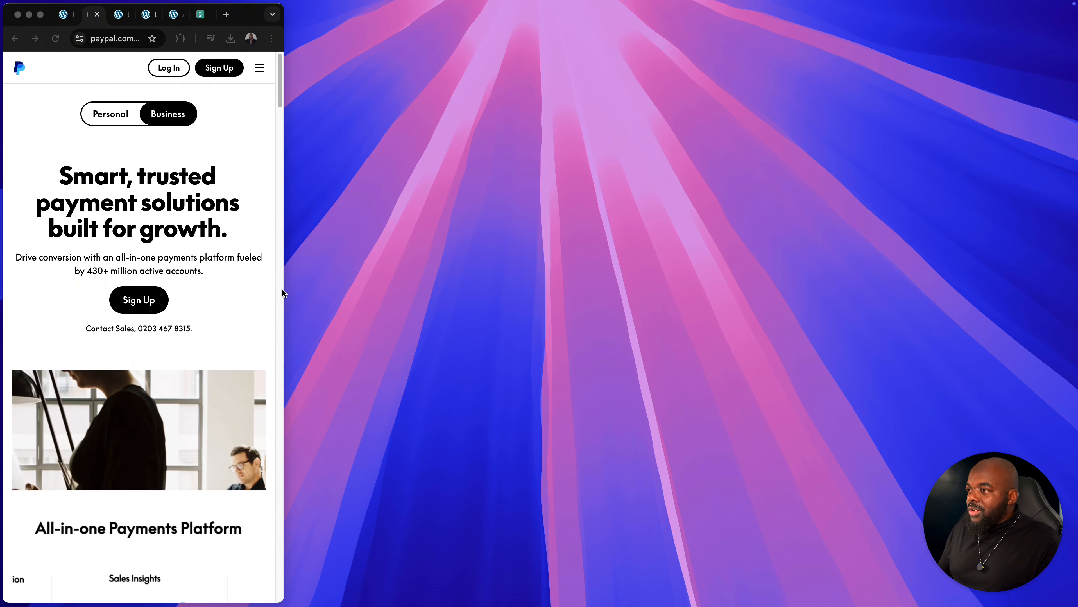
pyautogui.click(267, 288)
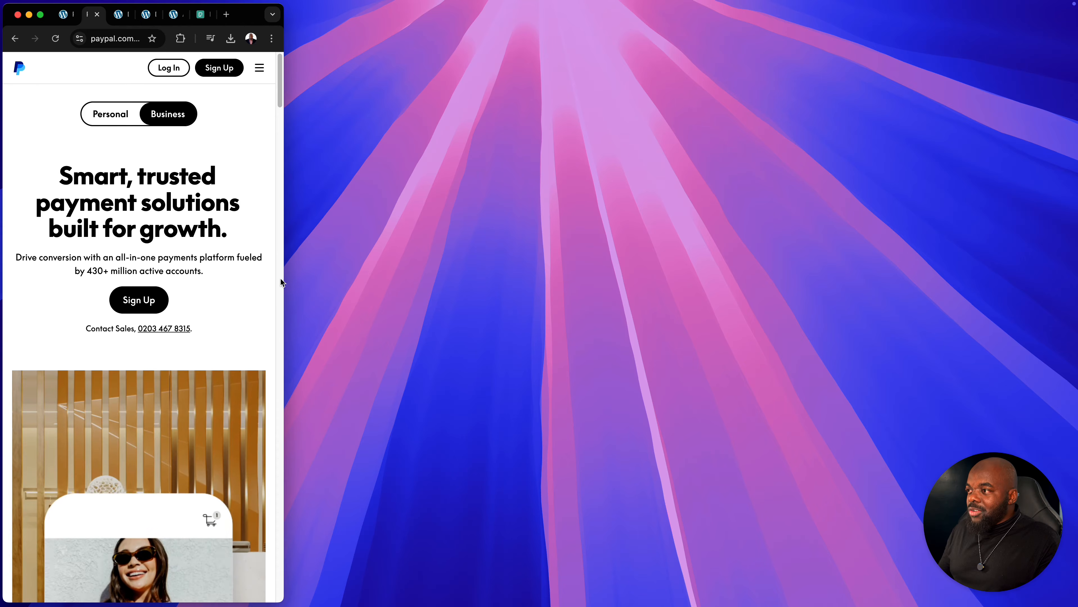
pyautogui.moveTo(294, 277); pyautogui.dragTo(1075, 289)
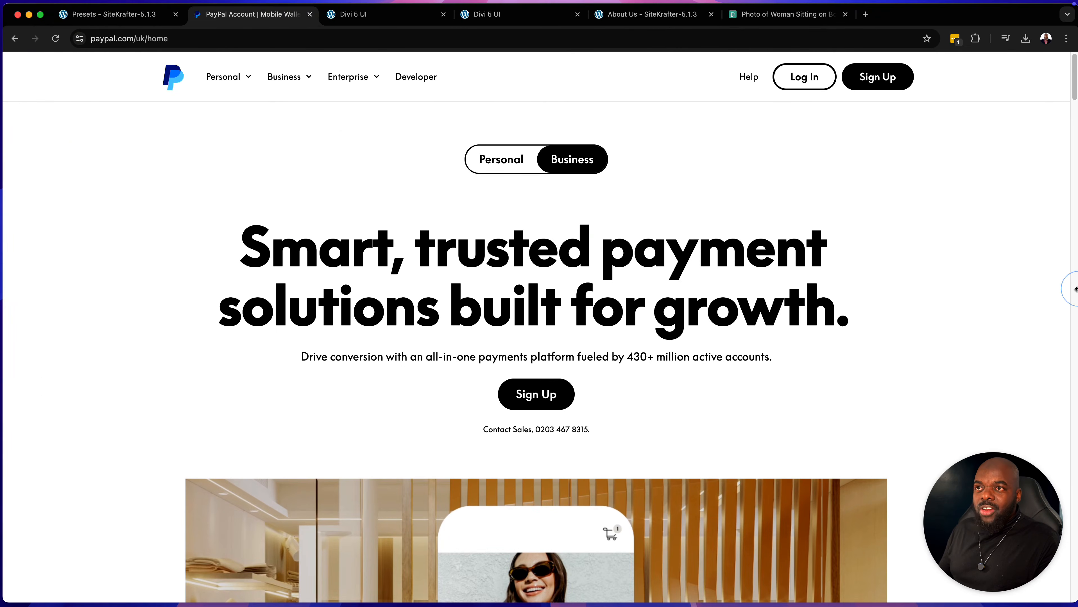
# Step: Place the PayPal tab beside the About Us tab and copy the PayPal page's hero heading text
pyautogui.click(661, 15)
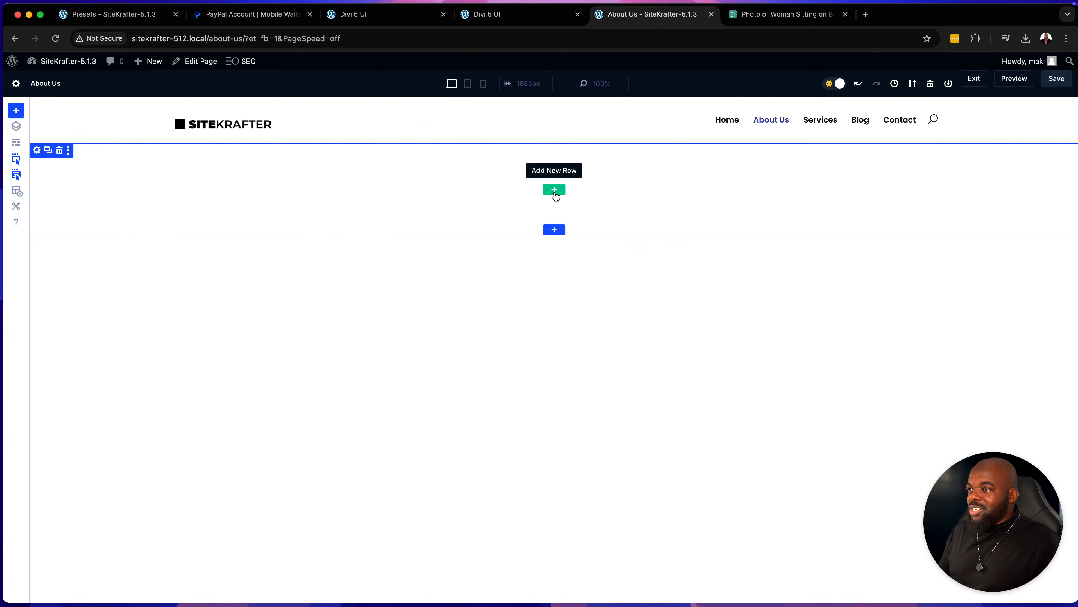
pyautogui.moveTo(307, 17); pyautogui.dragTo(595, 19)
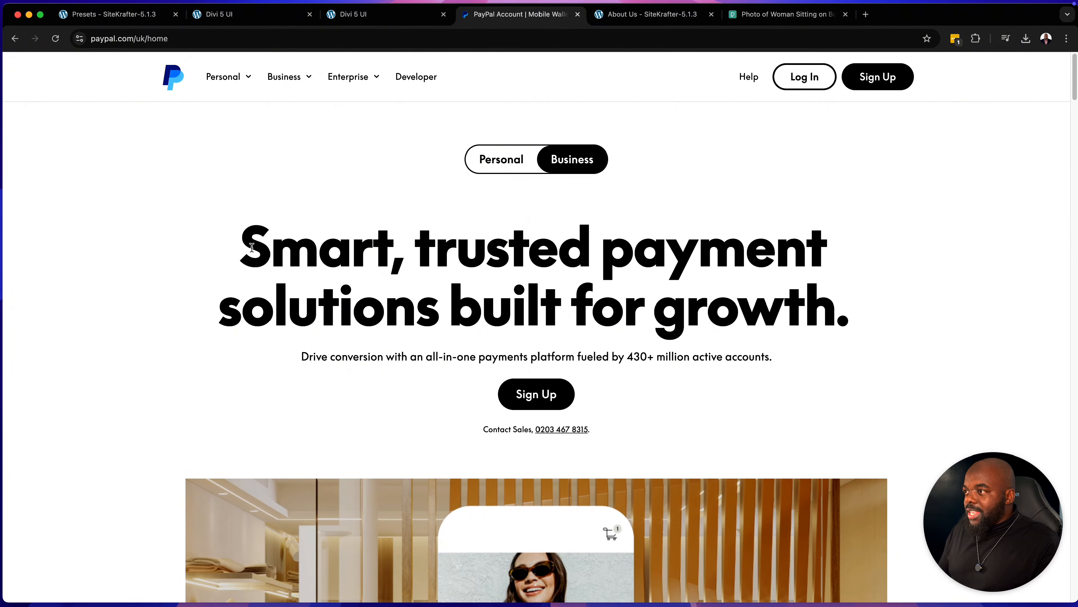
pyautogui.moveTo(246, 248); pyautogui.dragTo(917, 336)
pyautogui.press('super+c')
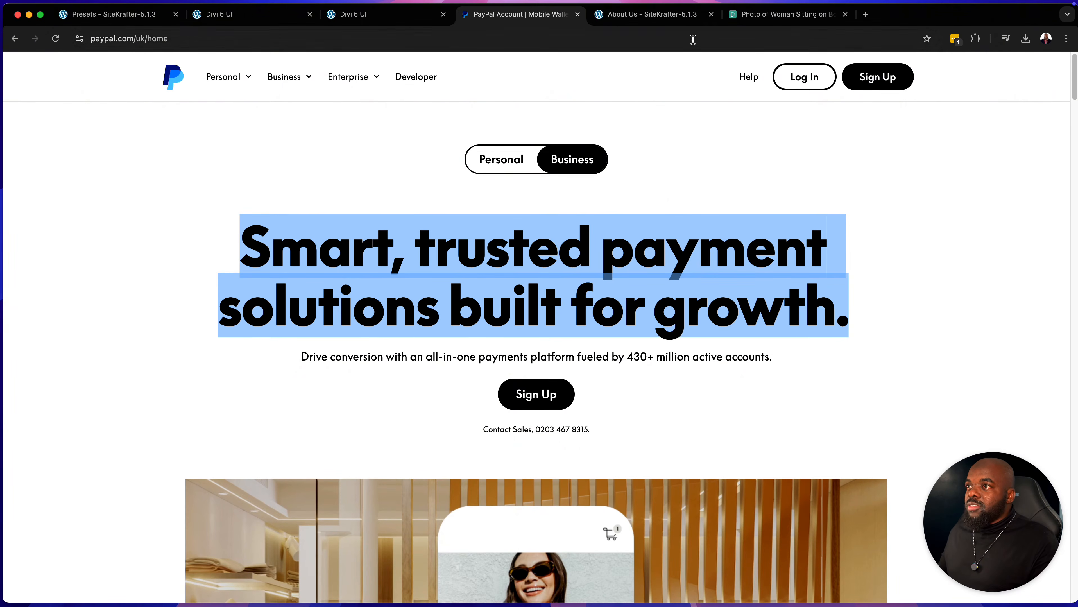
# Step: Add a single-column row to the About Us page's empty section and insert a Text module in it
pyautogui.click(665, 15)
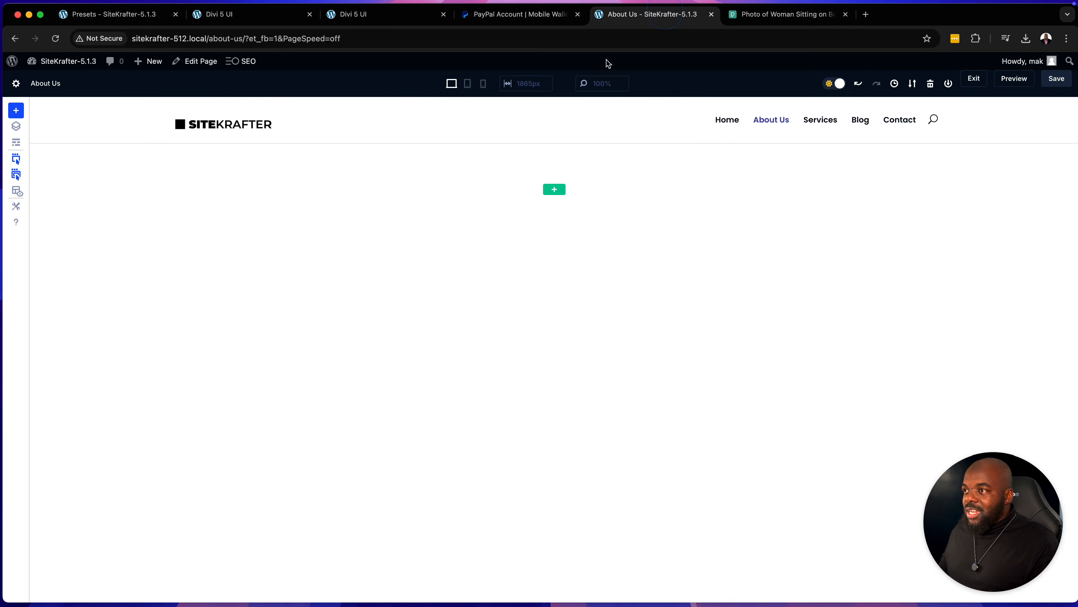
pyautogui.click(554, 190)
pyautogui.click(498, 270)
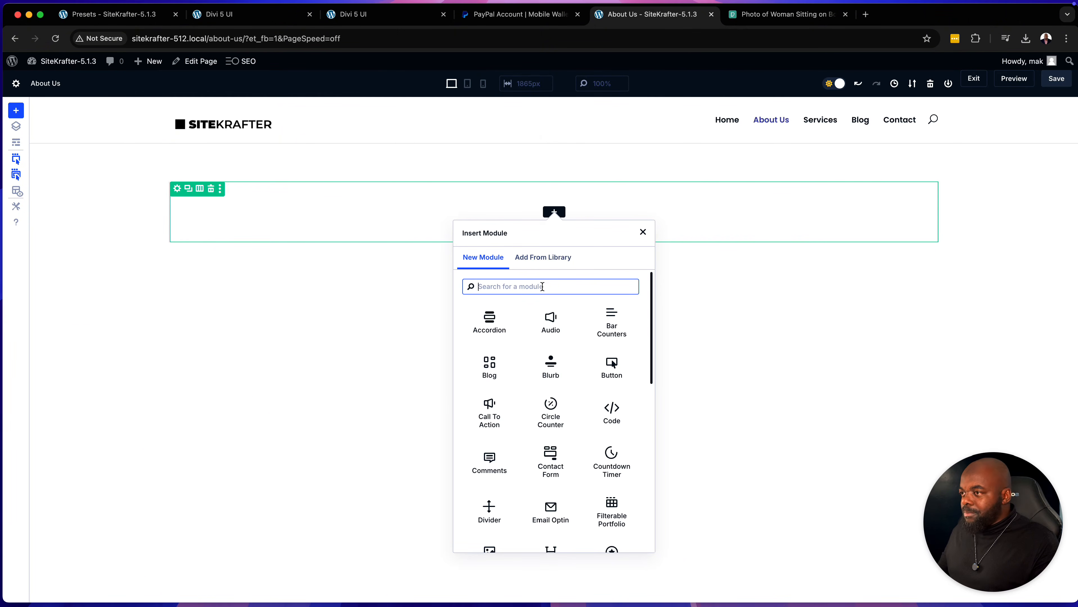
pyautogui.write('tex')
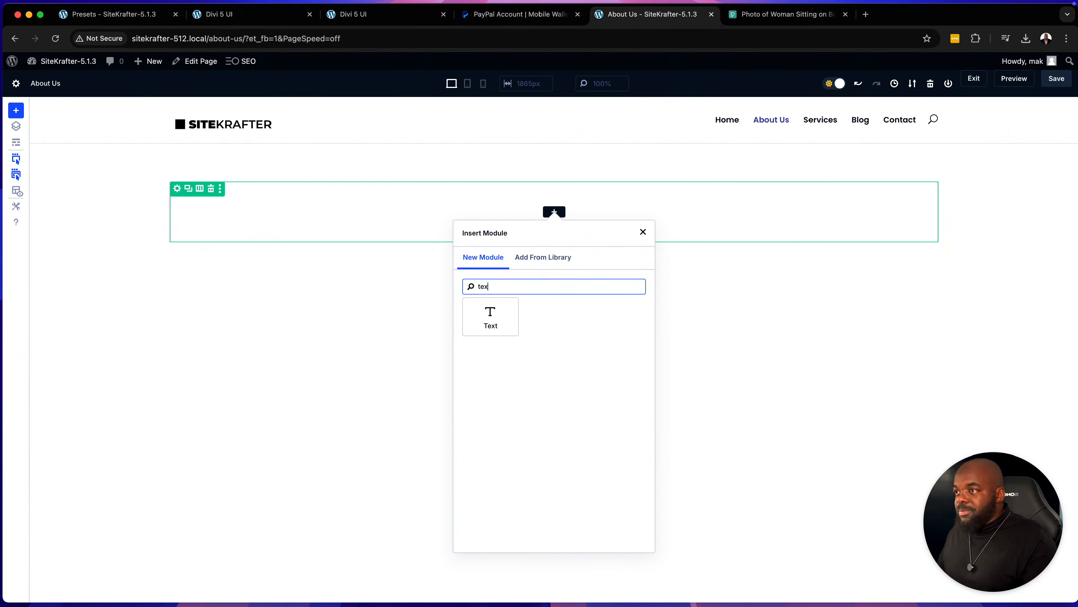
pyautogui.click(489, 319)
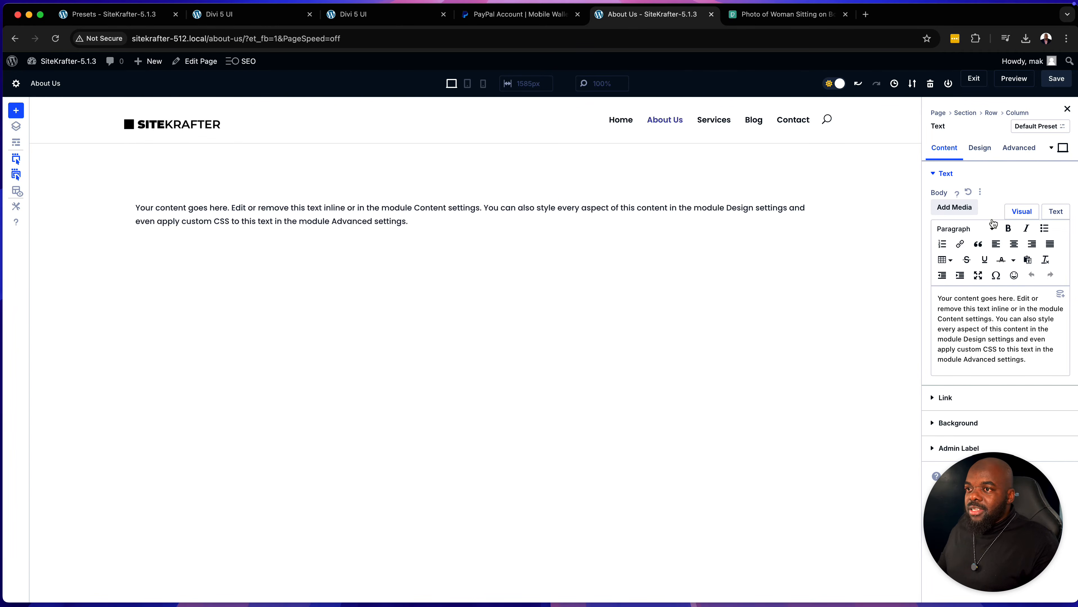
# Step: Replace the Text module's placeholder body with the copied heading "Smart, trusted payment solutions built for growth."
pyautogui.click(1056, 211)
pyautogui.moveTo(922, 237); pyautogui.dragTo(902, 223)
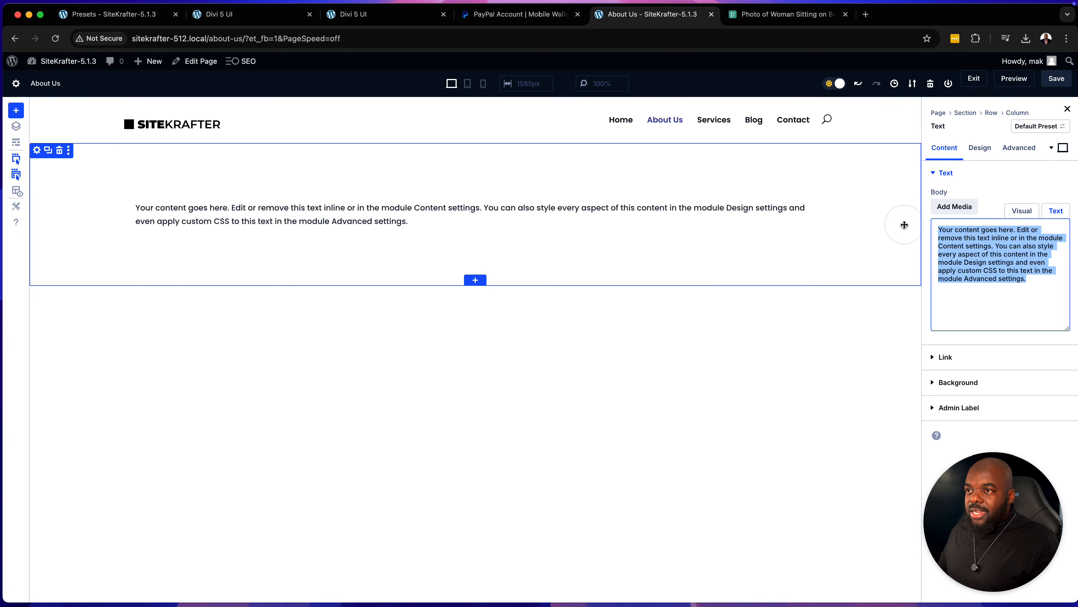
pyautogui.press('super+v')
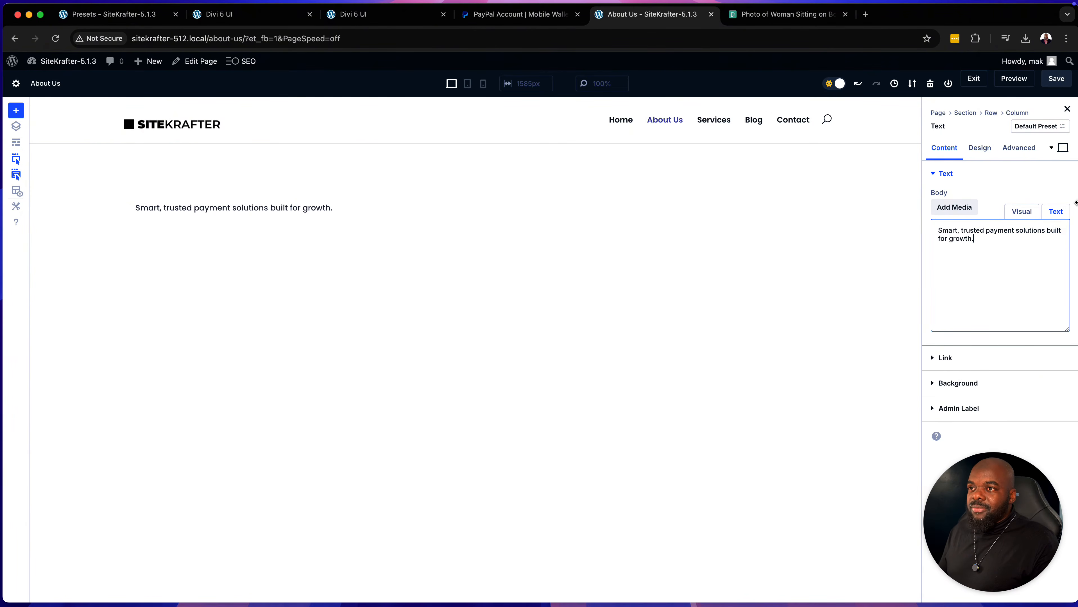
# Step: Open the heading module's CSS class setting and copy the heading-xxlarge class name from the Presets page's Fluid Custom Headings list
pyautogui.click(1020, 149)
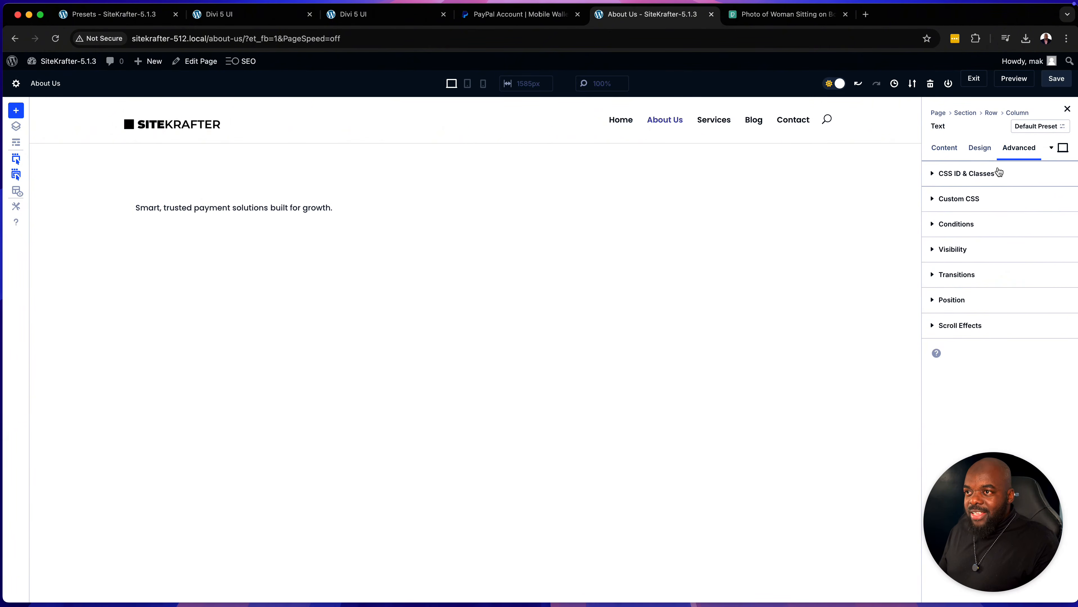
pyautogui.click(990, 173)
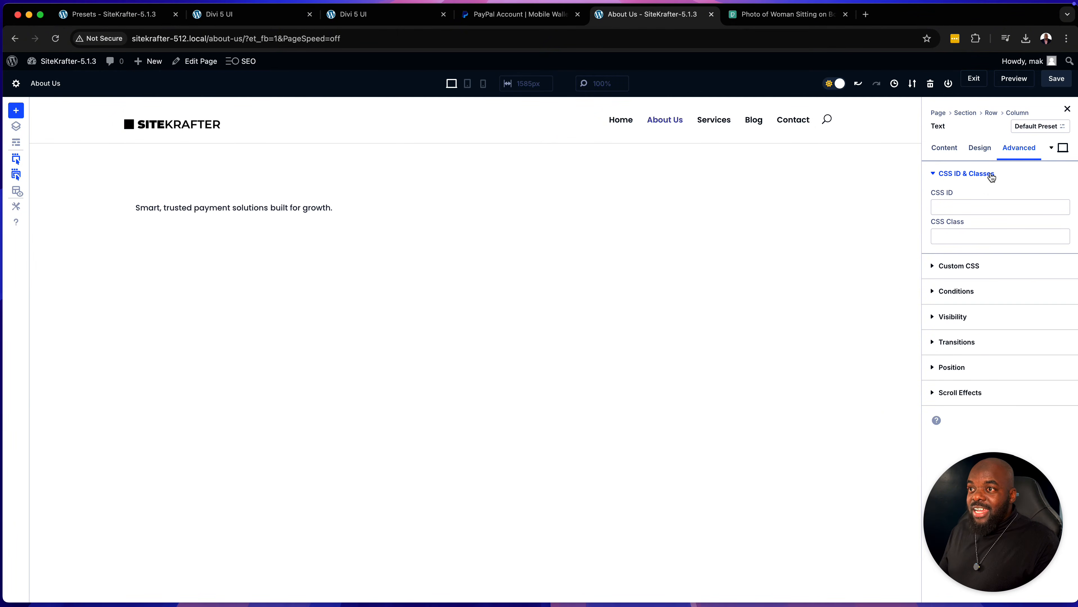
pyautogui.click(967, 240)
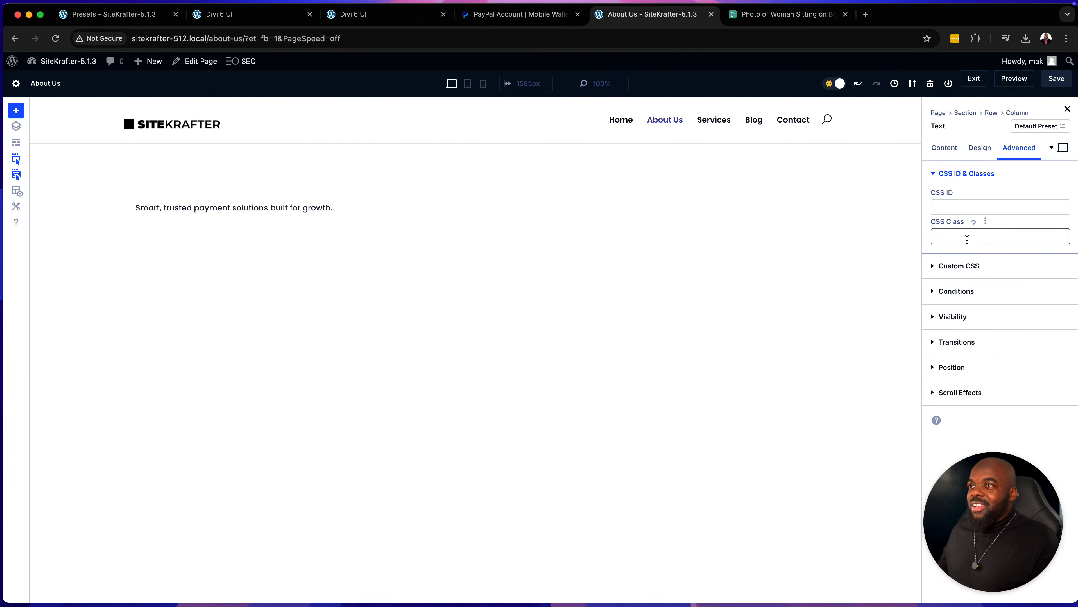
pyautogui.click(164, 18)
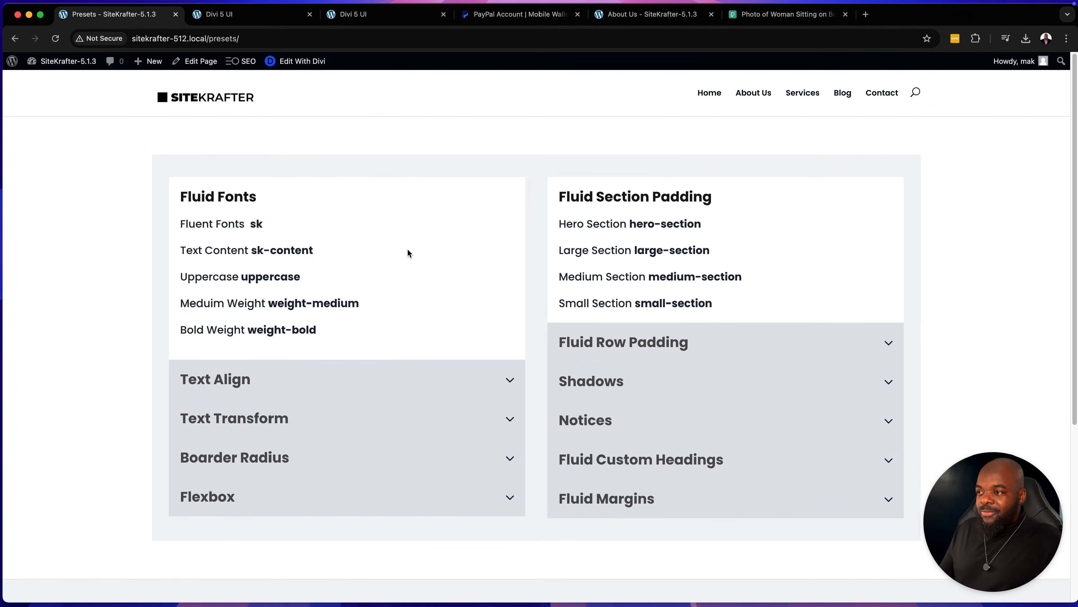
pyautogui.click(697, 458)
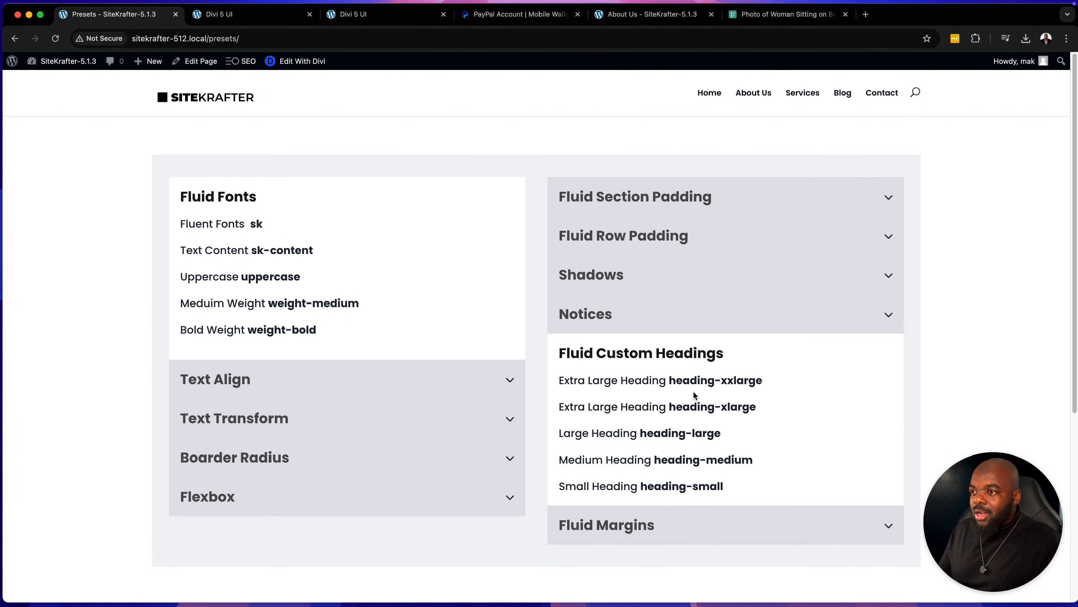
pyautogui.moveTo(669, 381); pyautogui.dragTo(765, 389)
pyautogui.press('super+c')
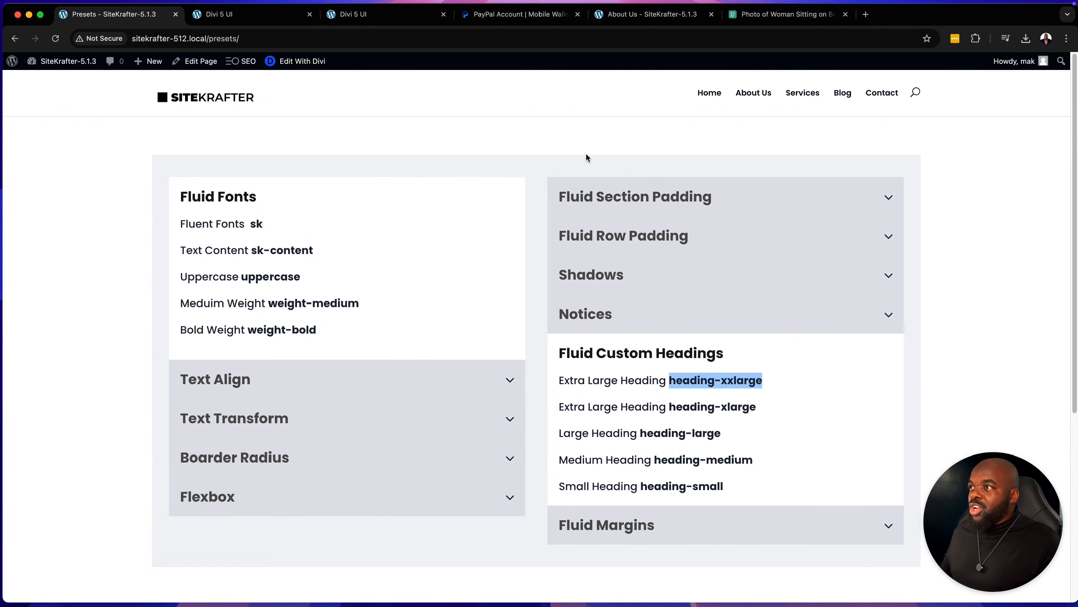
# Step: Give the About Us page's heading module the CSS classes heading-xxxlarge and center, starting from the copied class name
pyautogui.click(646, 14)
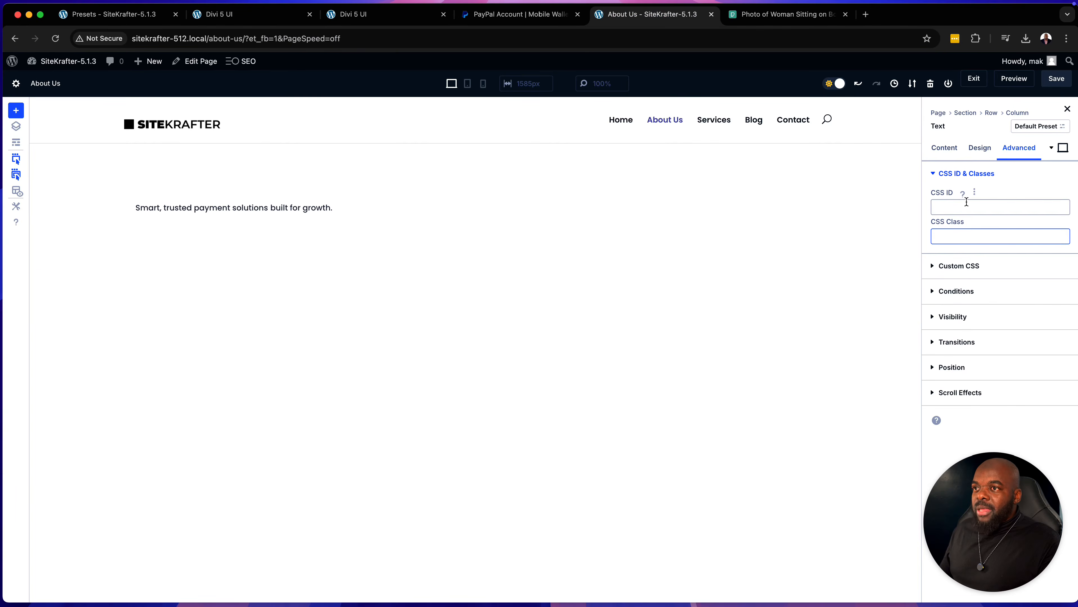
pyautogui.click(955, 239)
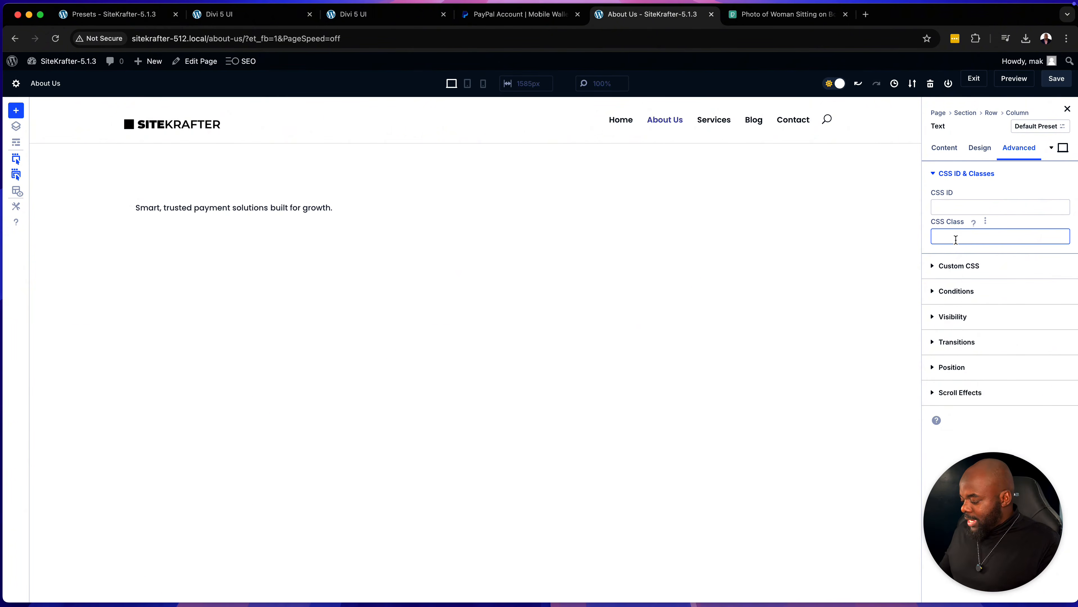
pyautogui.press('super+v')
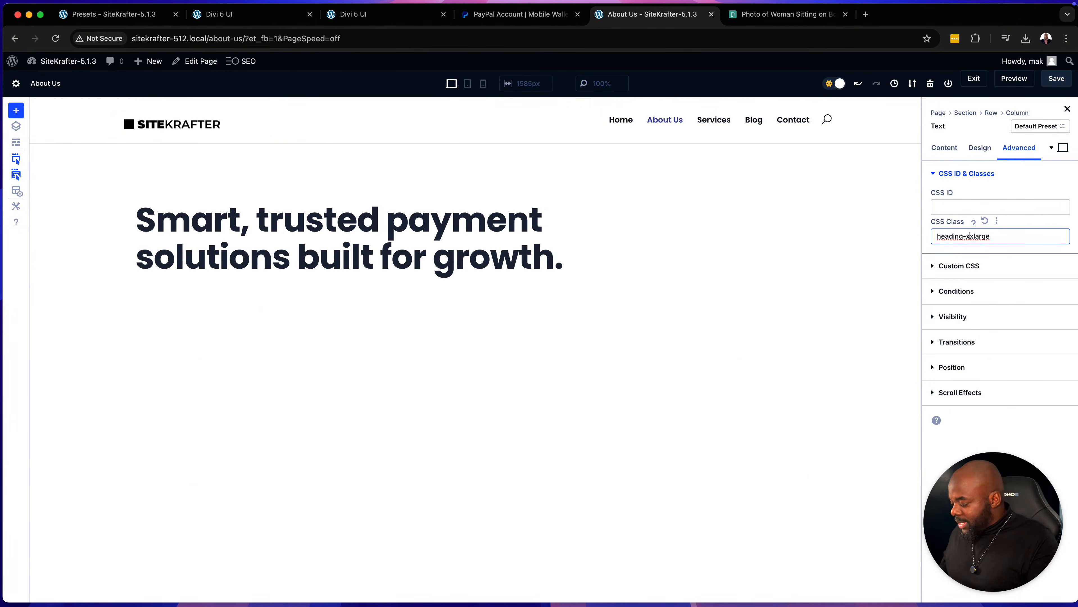
pyautogui.write('xlarge')
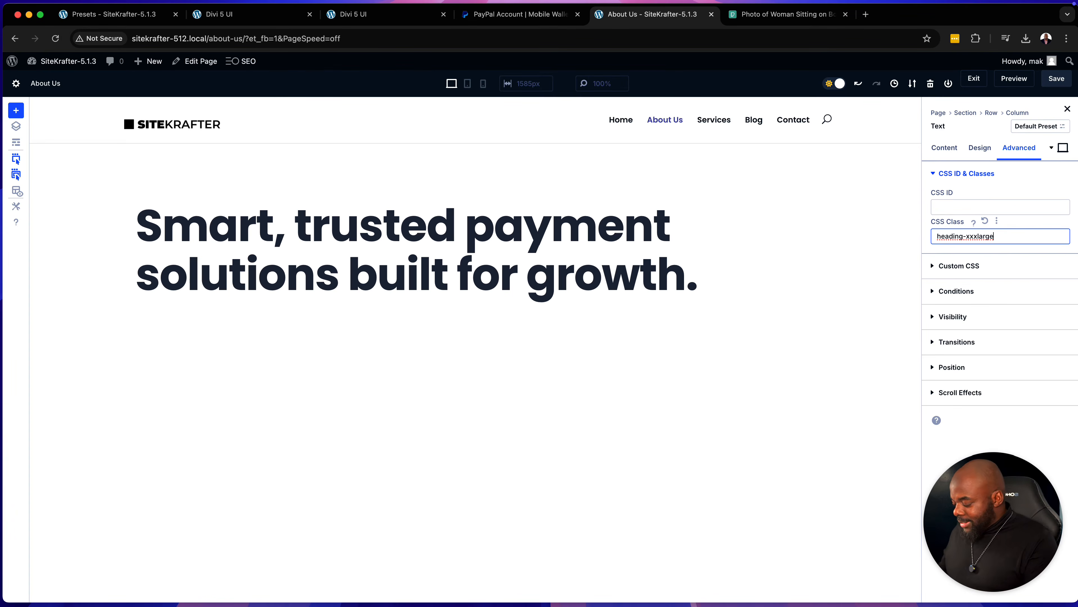
pyautogui.write(' center')
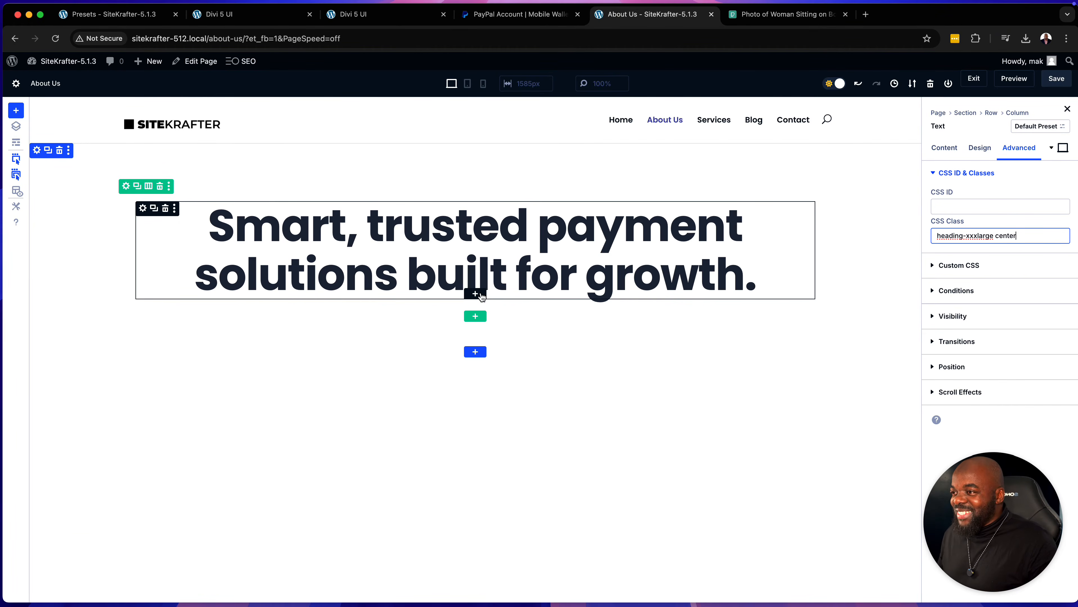
# Step: Insert a second Text module directly below the heading
pyautogui.click(475, 293)
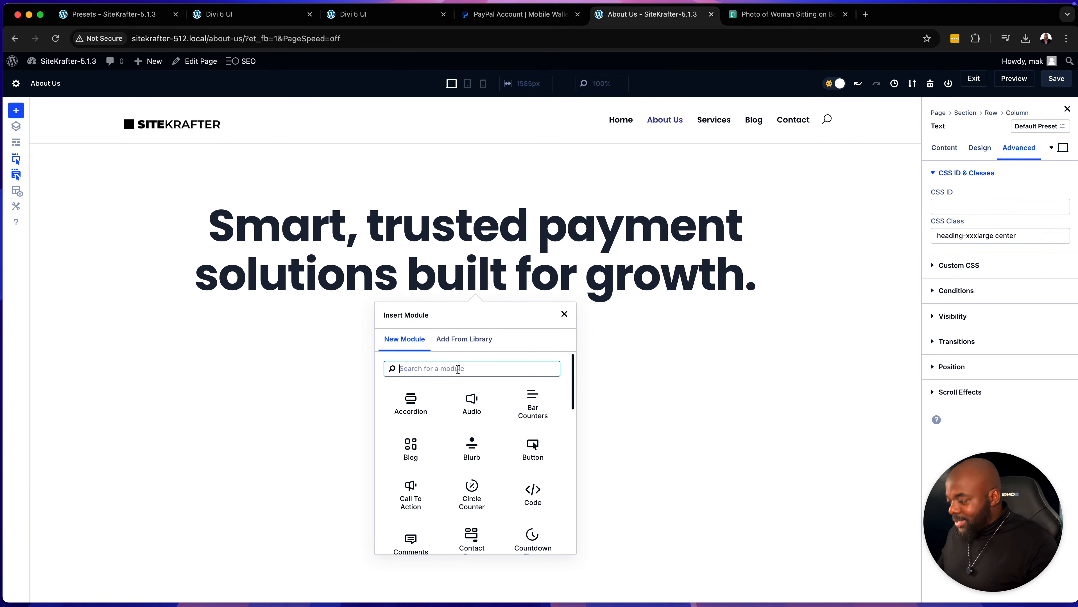
pyautogui.write('text')
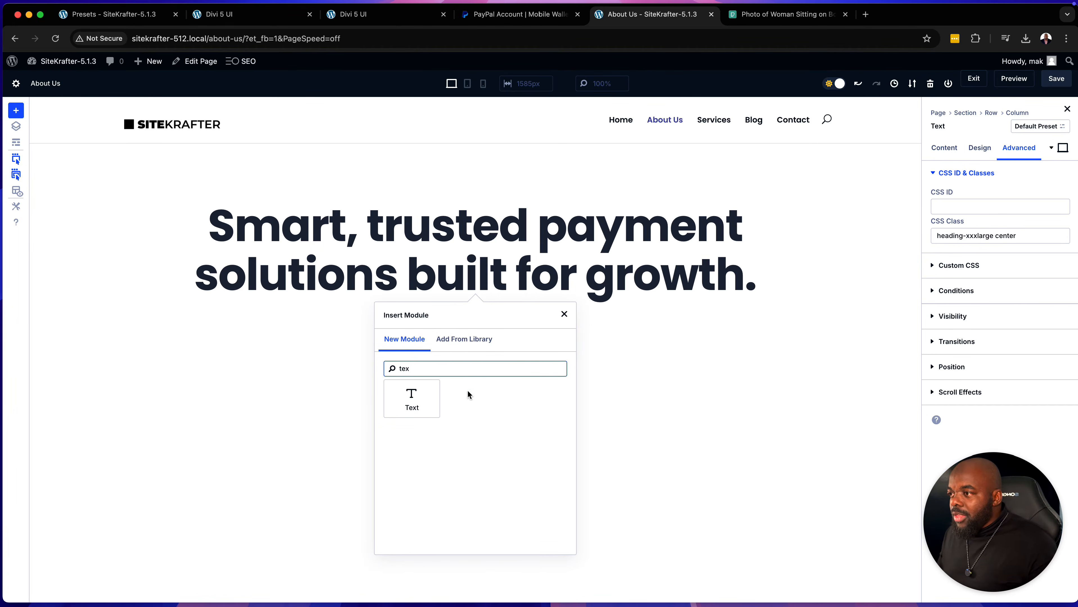
pyautogui.click(411, 400)
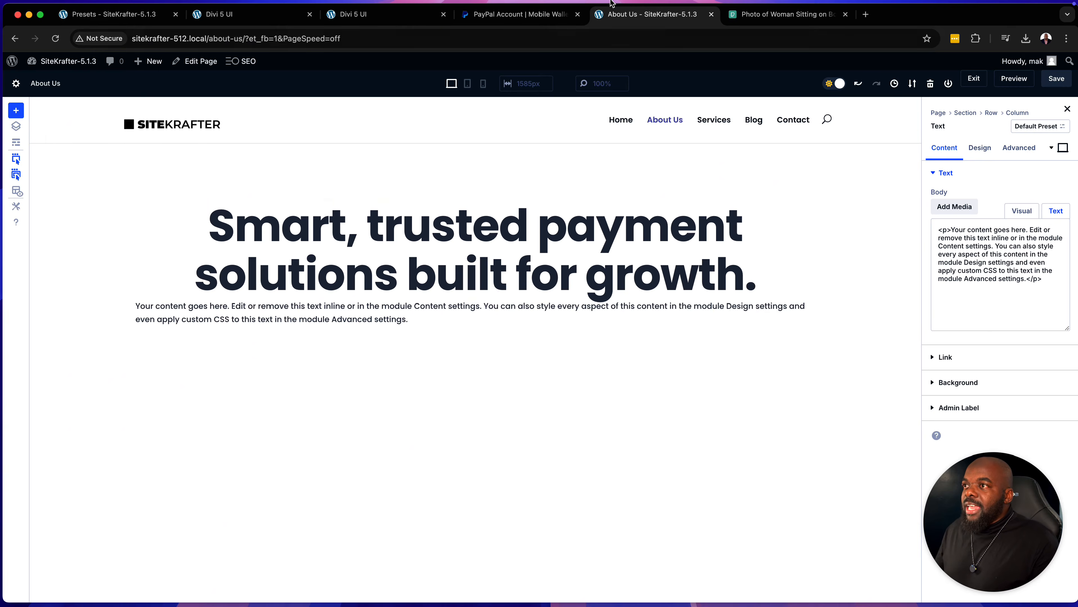
# Step: Replace the new module's placeholder with PayPal's subheading "Drive conversion with an all-in-one payments platform fueled by 430+ million active accounts."
pyautogui.click(519, 14)
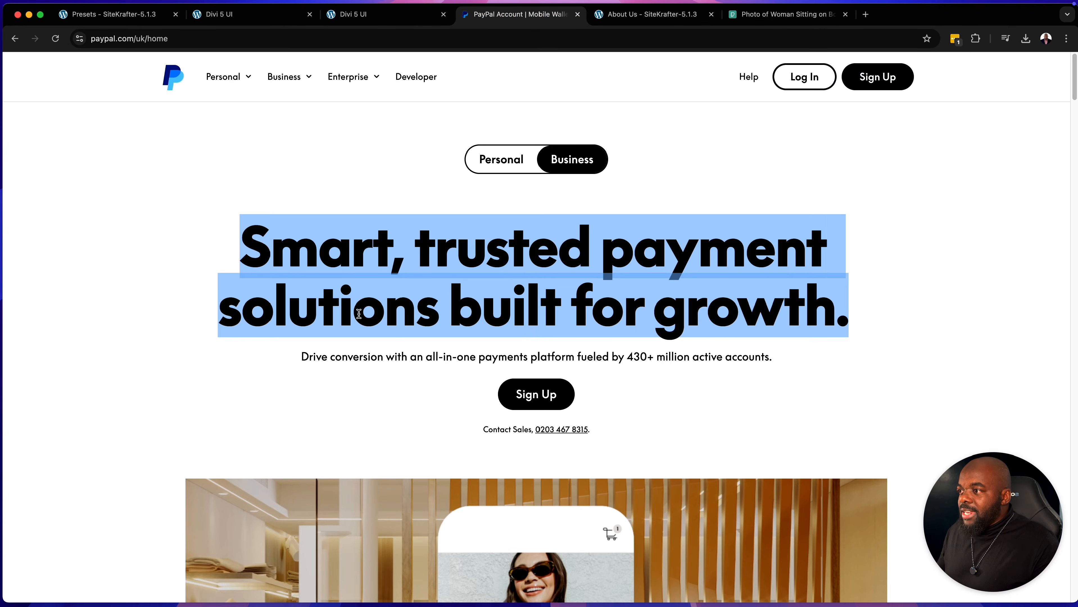
pyautogui.moveTo(305, 356); pyautogui.dragTo(786, 364)
pyautogui.press('super+c')
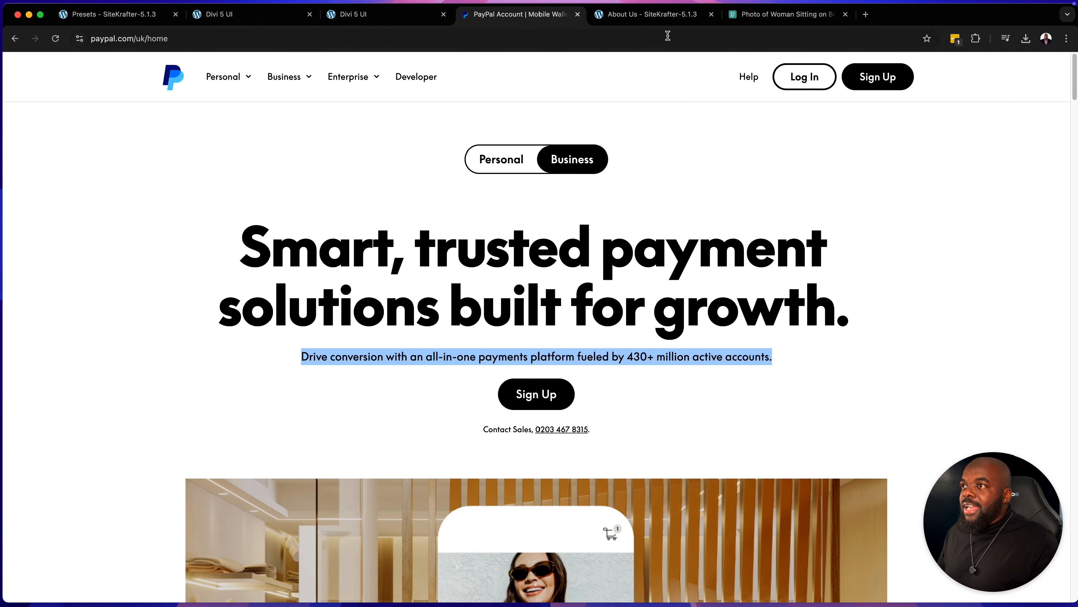
pyautogui.click(663, 14)
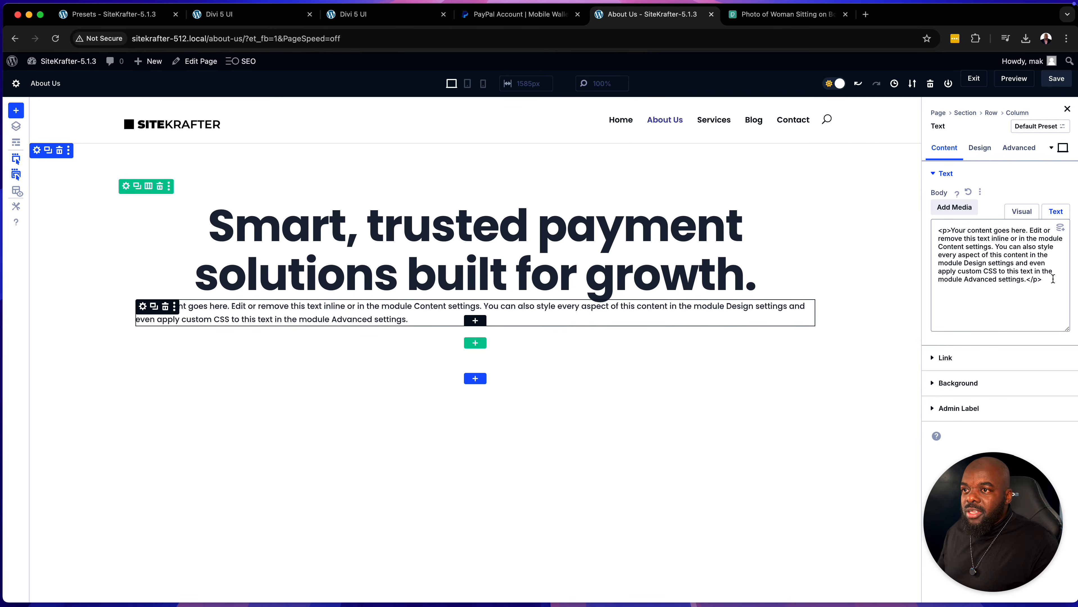
pyautogui.moveTo(1052, 278); pyautogui.dragTo(937, 227)
pyautogui.press('super+v')
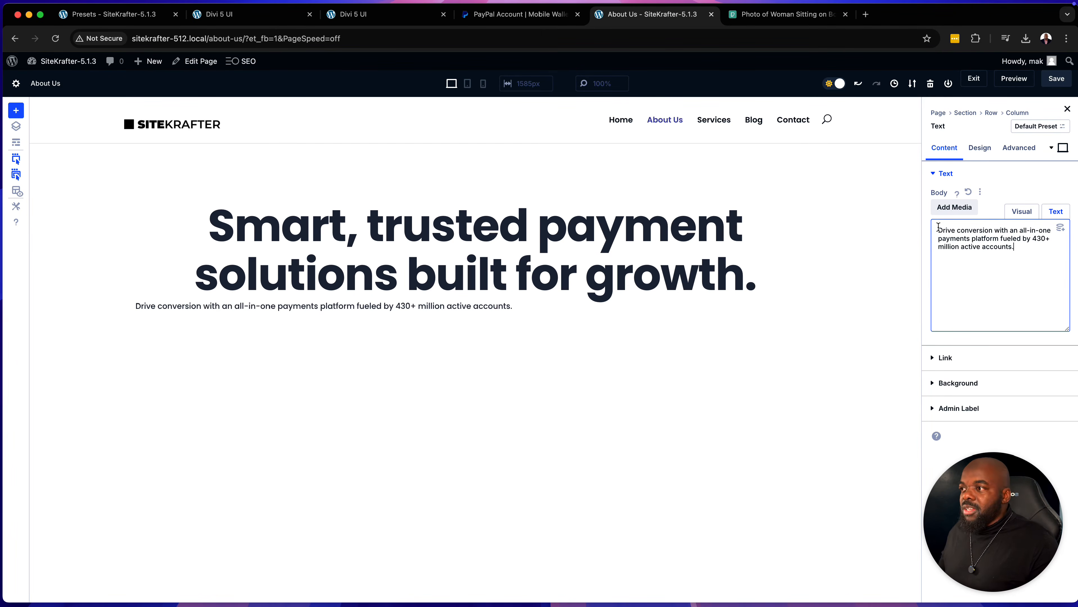
# Step: Give the subheading's Text module the CSS classes sk-content and center
pyautogui.click(1018, 148)
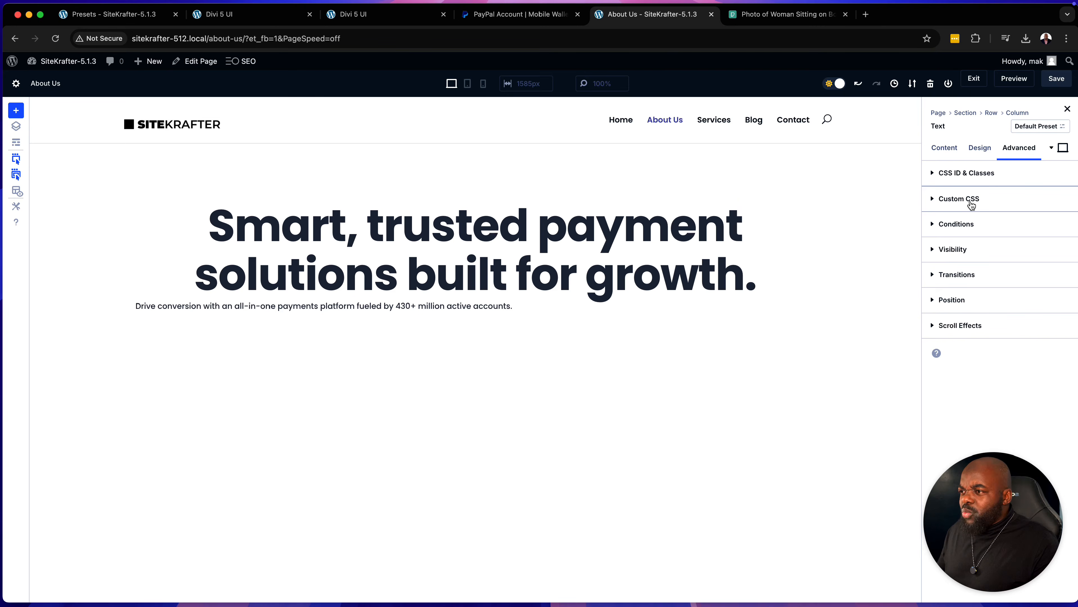
pyautogui.click(973, 174)
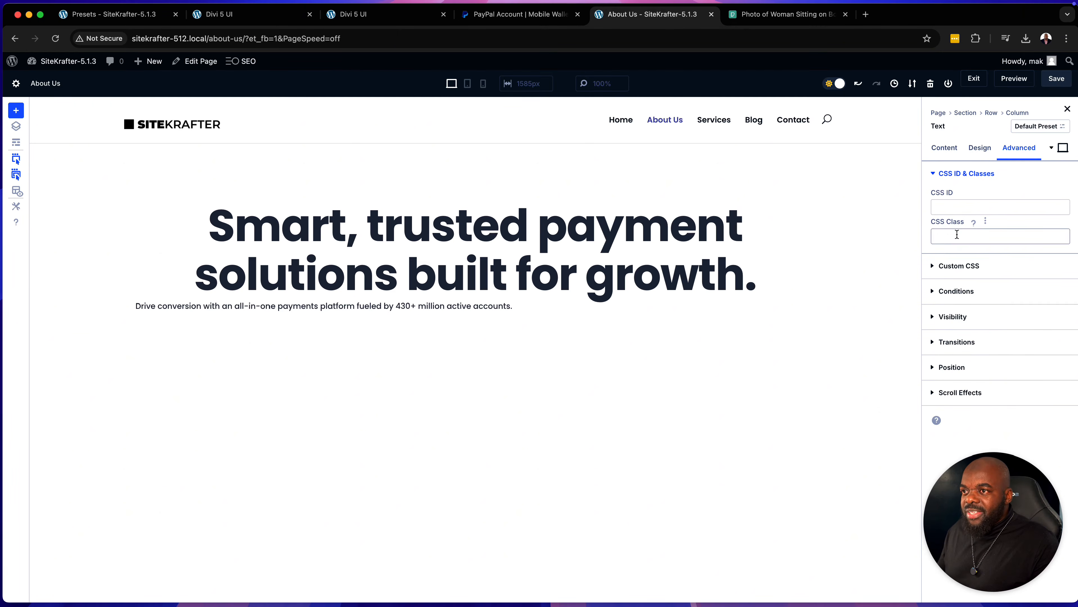
pyautogui.click(956, 235)
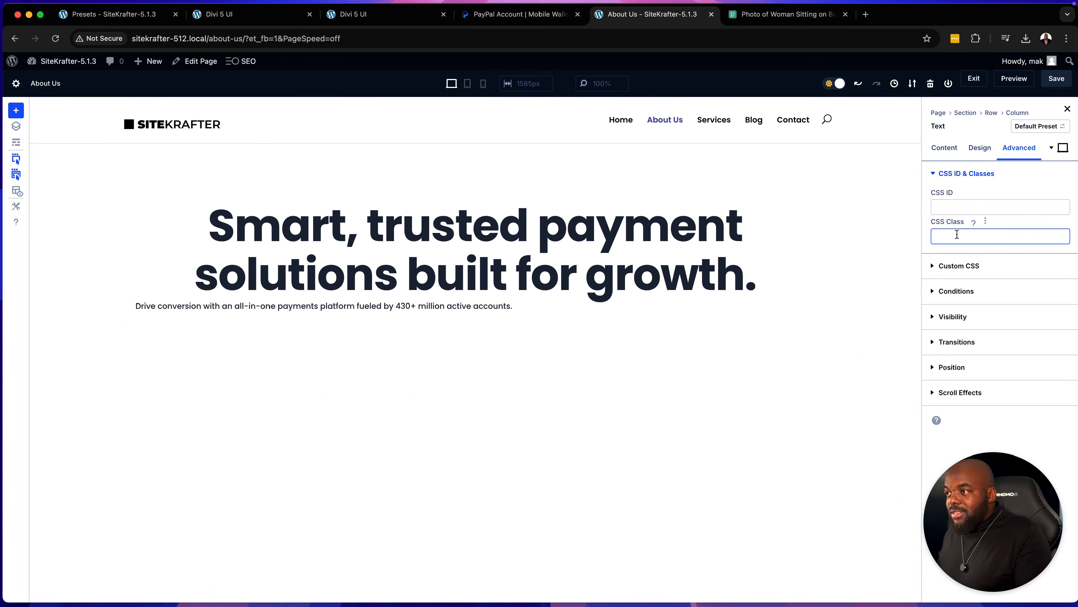
pyautogui.write('sk')
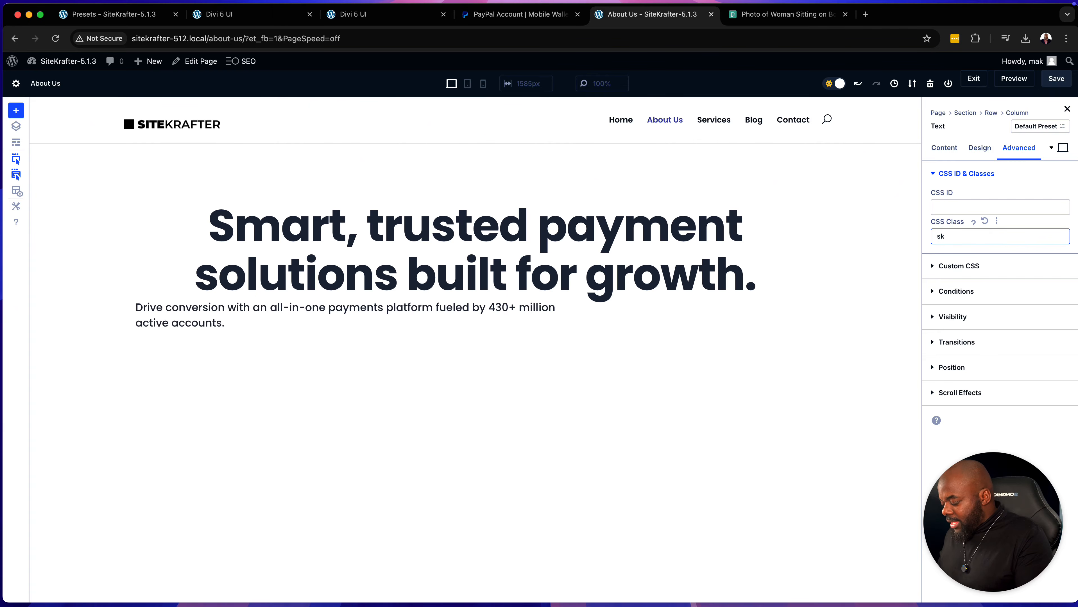
pyautogui.write('-conten')
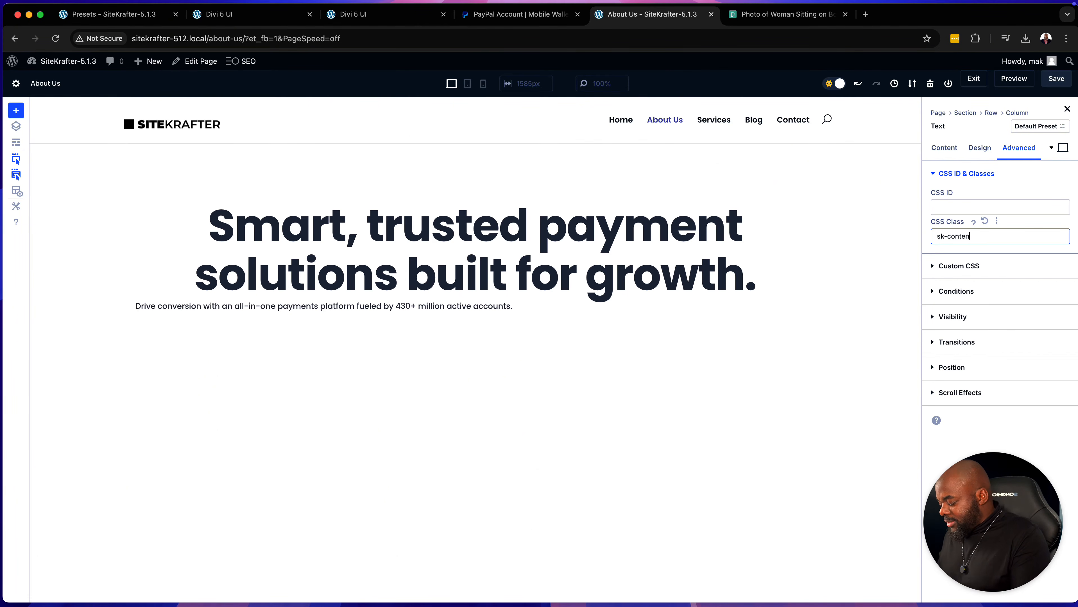
pyautogui.write('t')
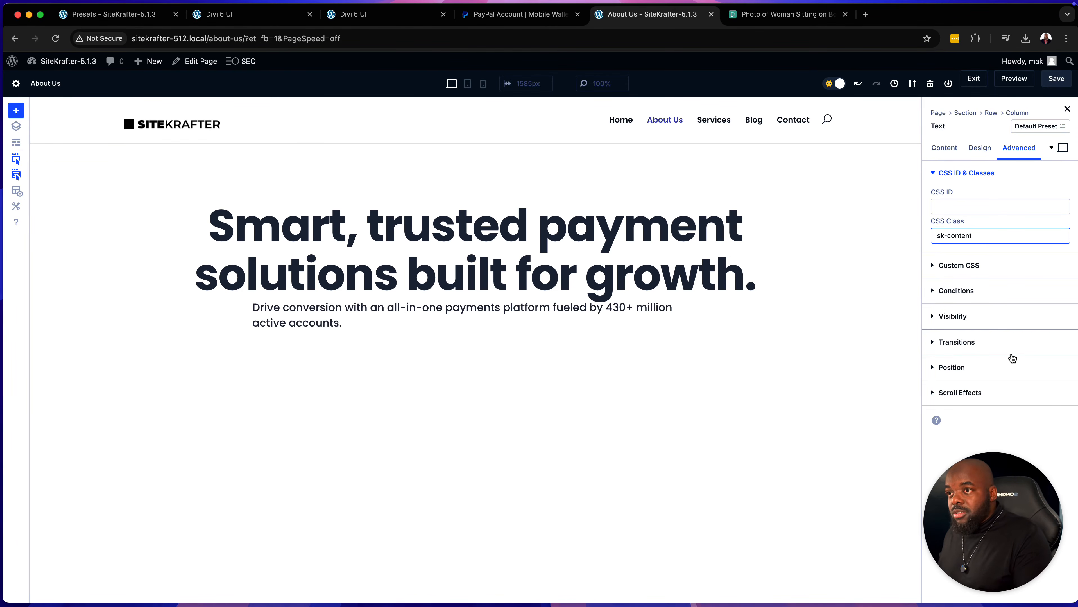
pyautogui.write('center')
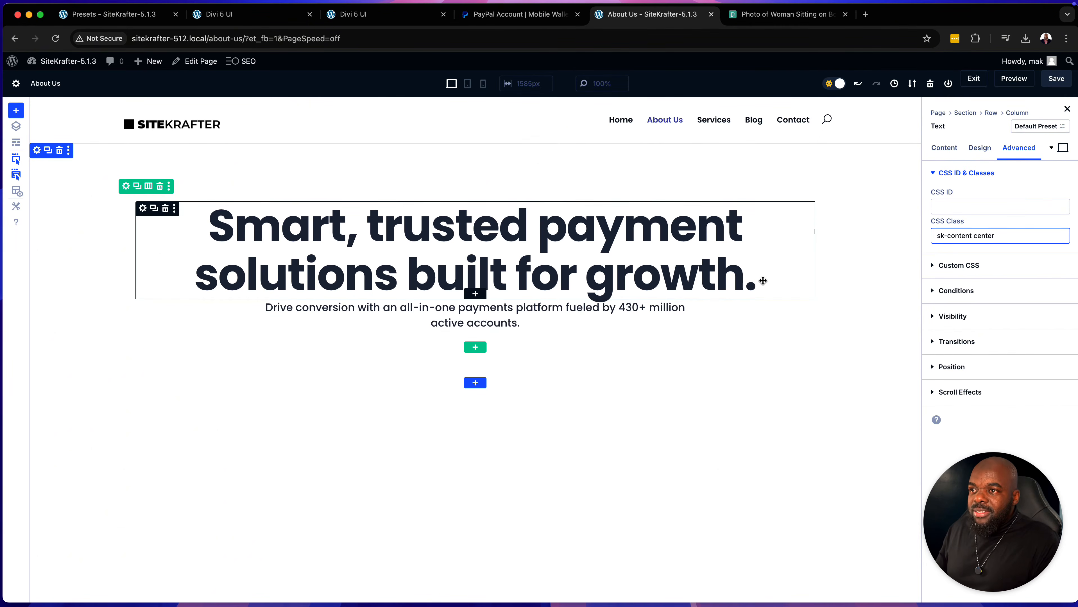
# Step: Strip the subheading's CSS class entry down to just sk
pyautogui.moveTo(974, 234); pyautogui.dragTo(943, 237)
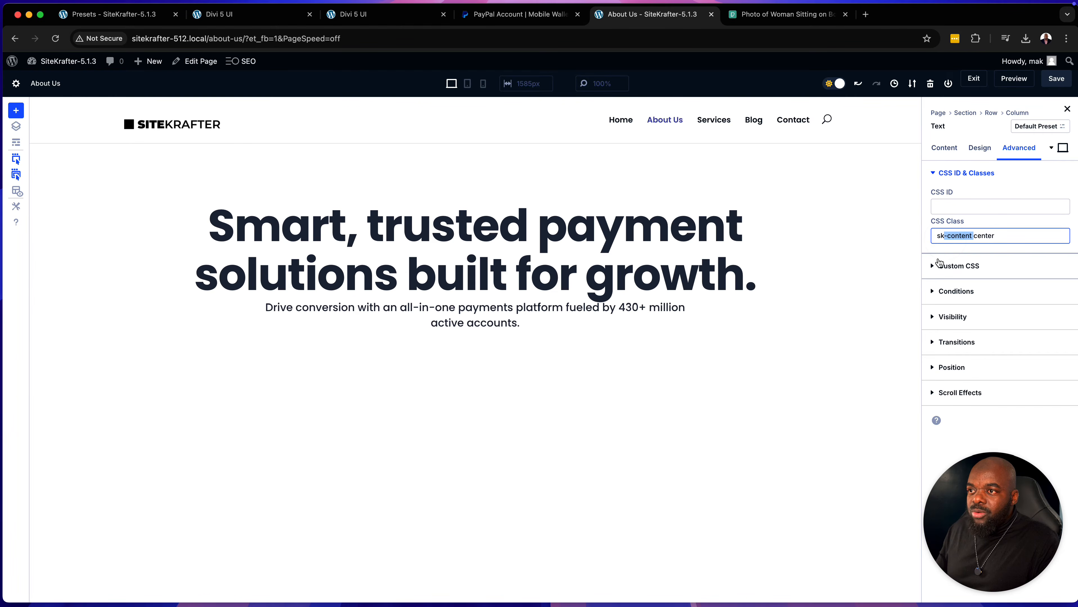
pyautogui.press('BackSpace')
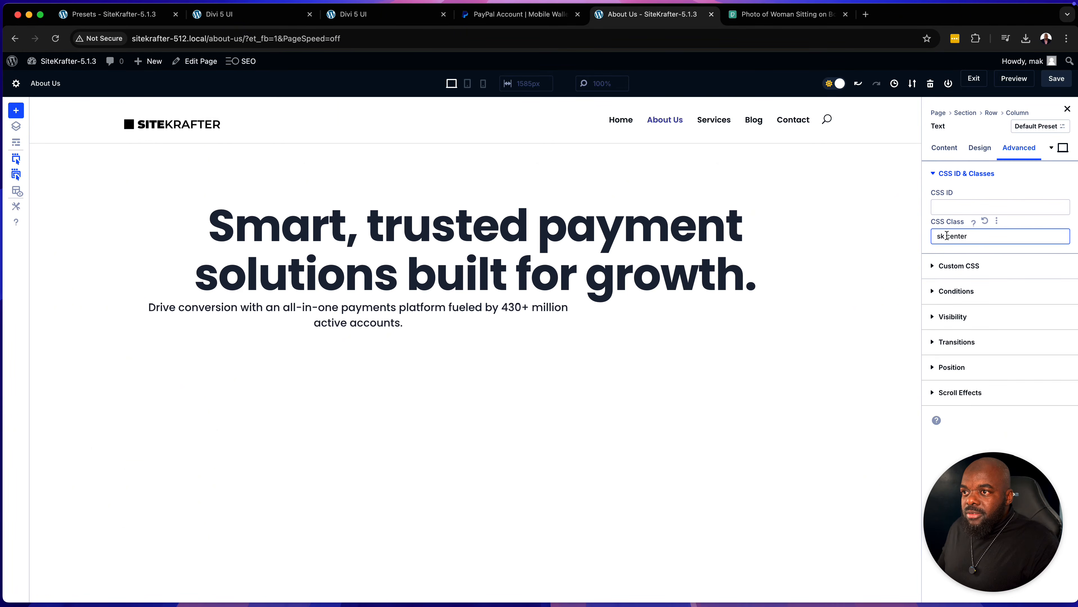
pyautogui.moveTo(947, 236); pyautogui.dragTo(1051, 235)
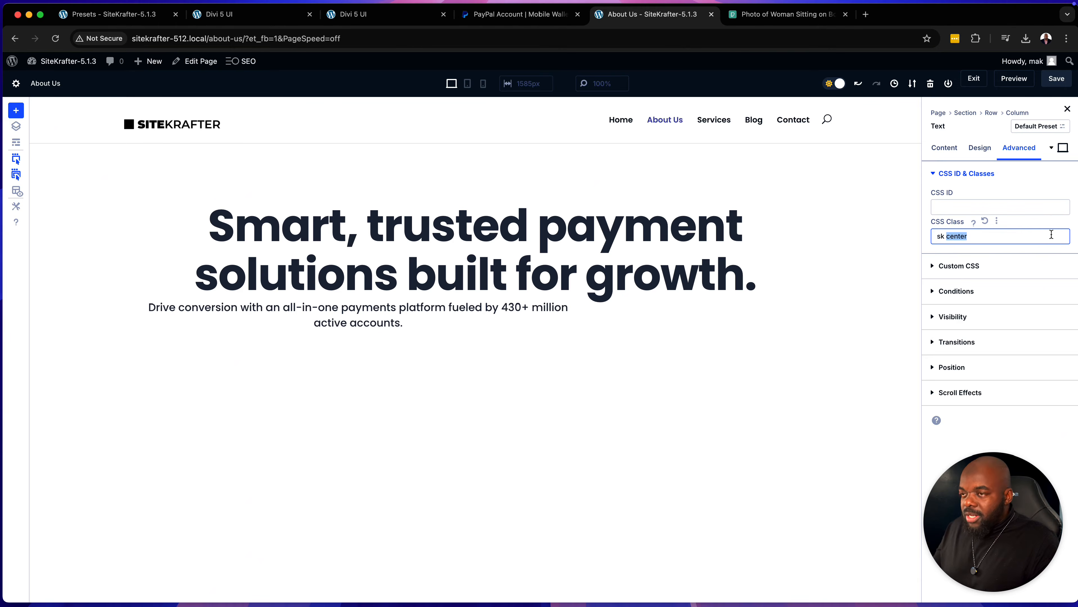
pyautogui.press('BackSpace')
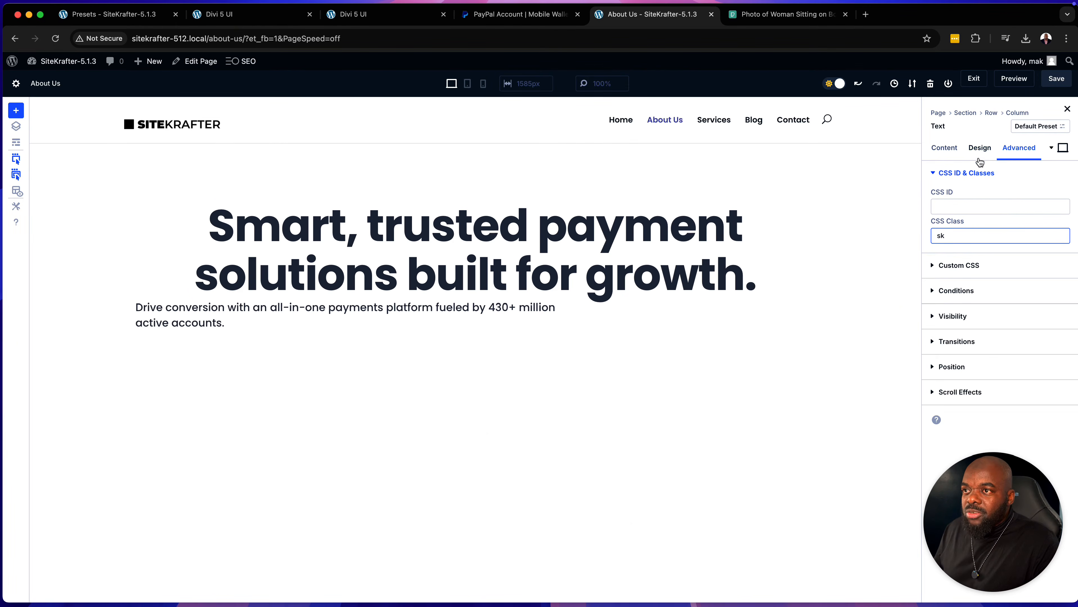
# Step: Try centered text alignment in the subheading module's design settings, and set it back to left
pyautogui.click(977, 147)
pyautogui.click(971, 177)
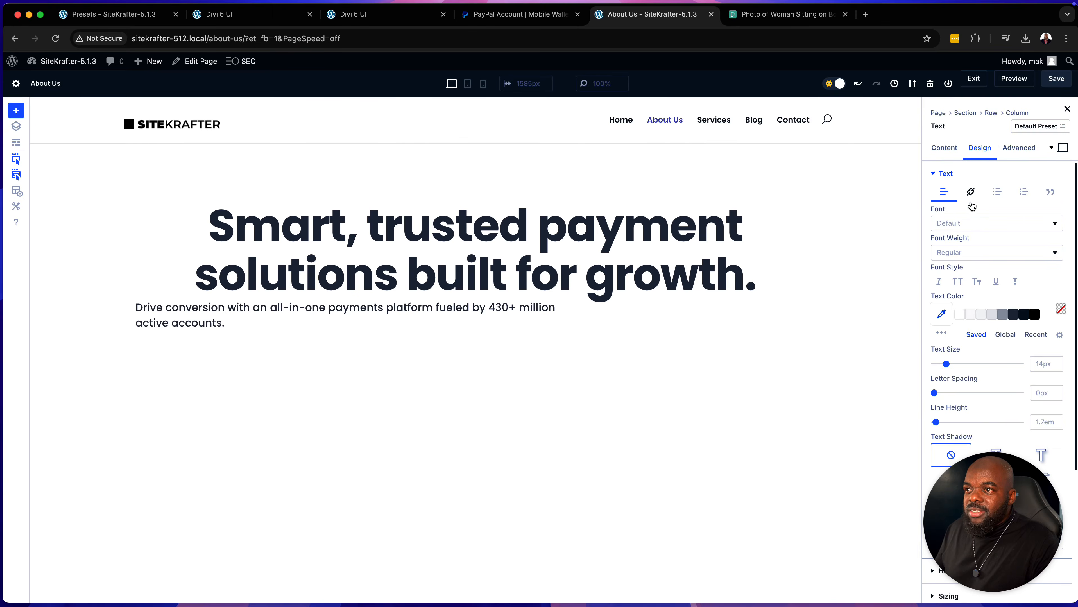
pyautogui.scroll(-4, 1001, 291)
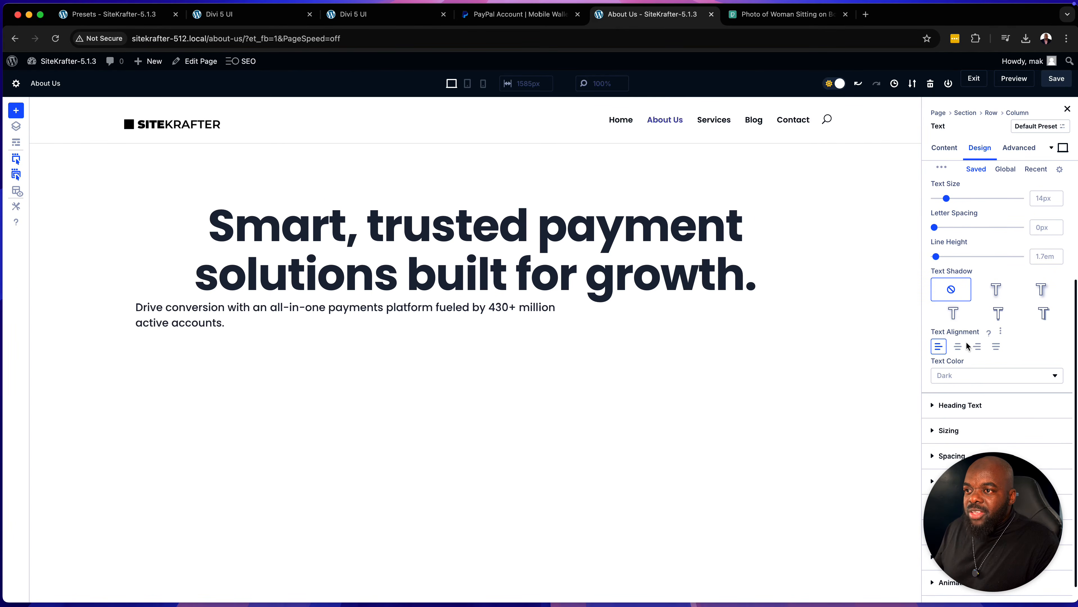
pyautogui.click(961, 347)
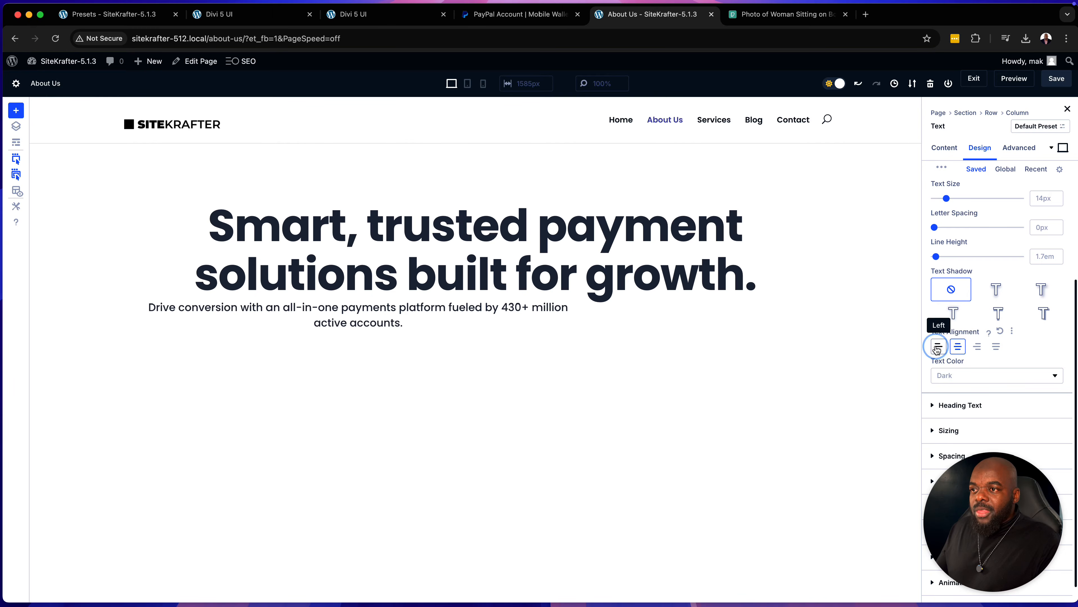
pyautogui.click(938, 347)
# Step: Complete the subheading's shortened CSS class entry so that it reads sk-content center again
pyautogui.click(1014, 149)
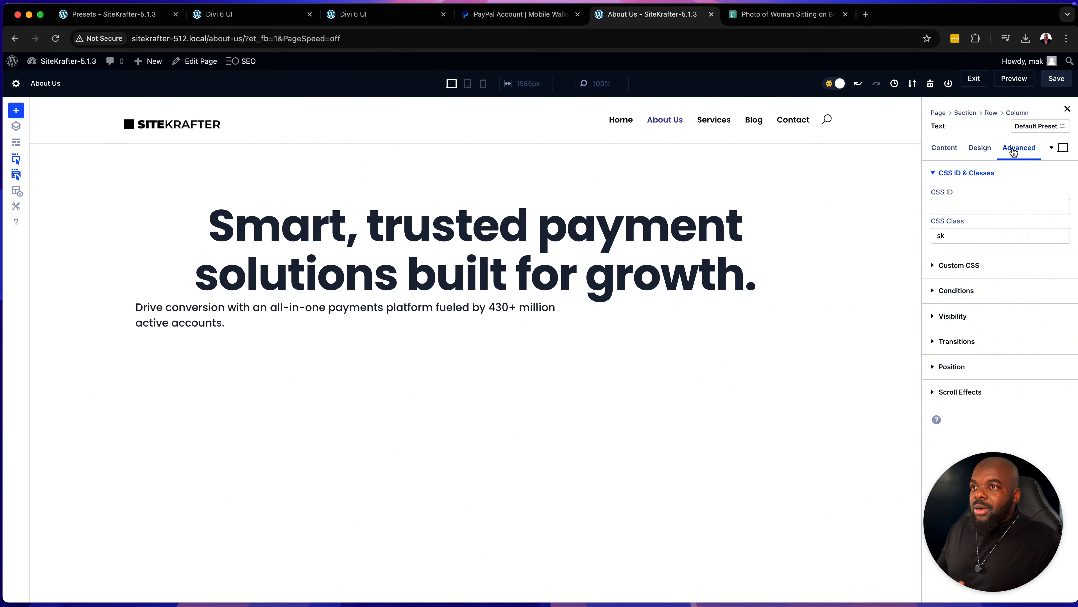
pyautogui.click(961, 237)
pyautogui.write('sk')
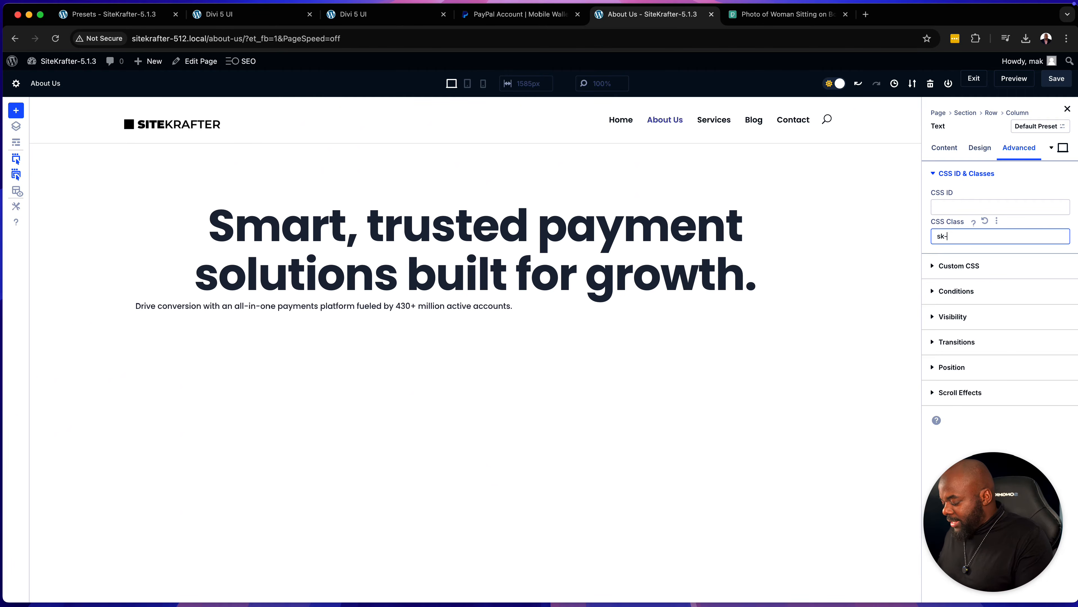
pyautogui.write('-conte')
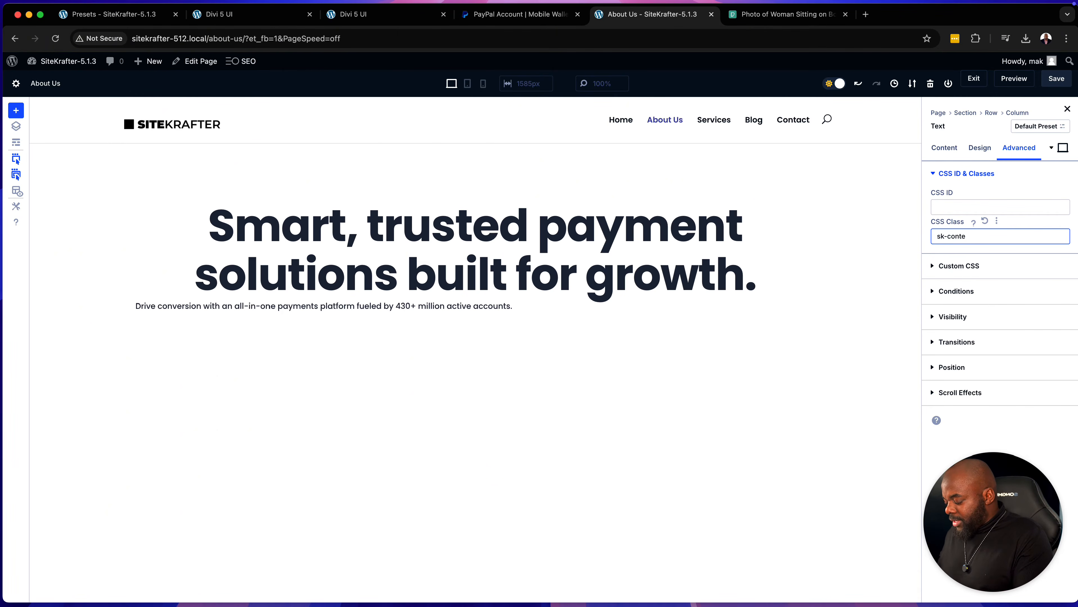
pyautogui.write('nt')
pyautogui.write(' cen')
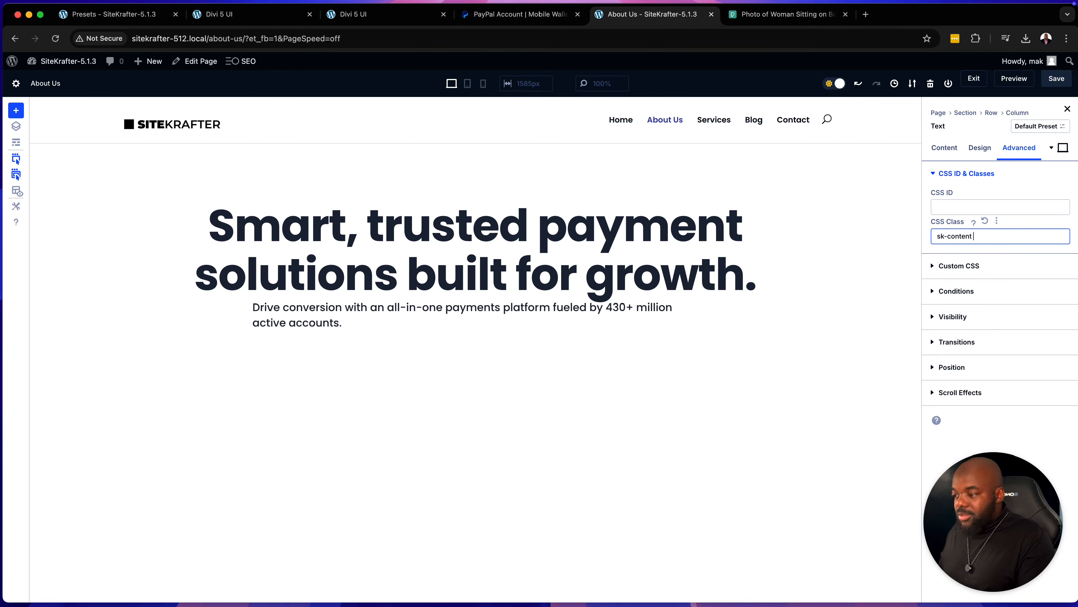
pyautogui.write('ter')
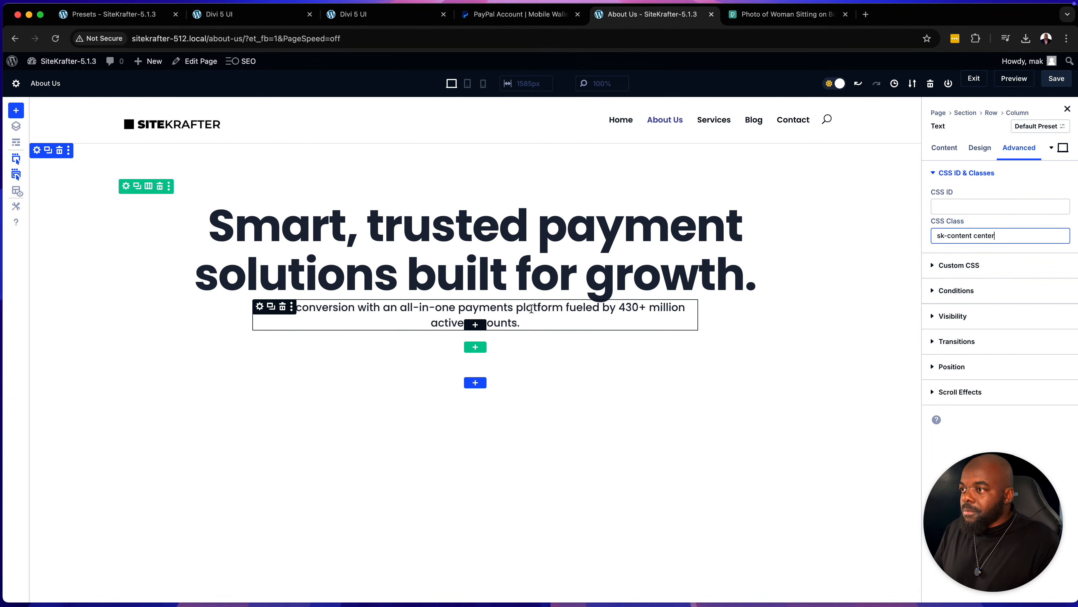
# Step: Insert a Button module directly below the subheading and set its button alignment to center
pyautogui.click(475, 325)
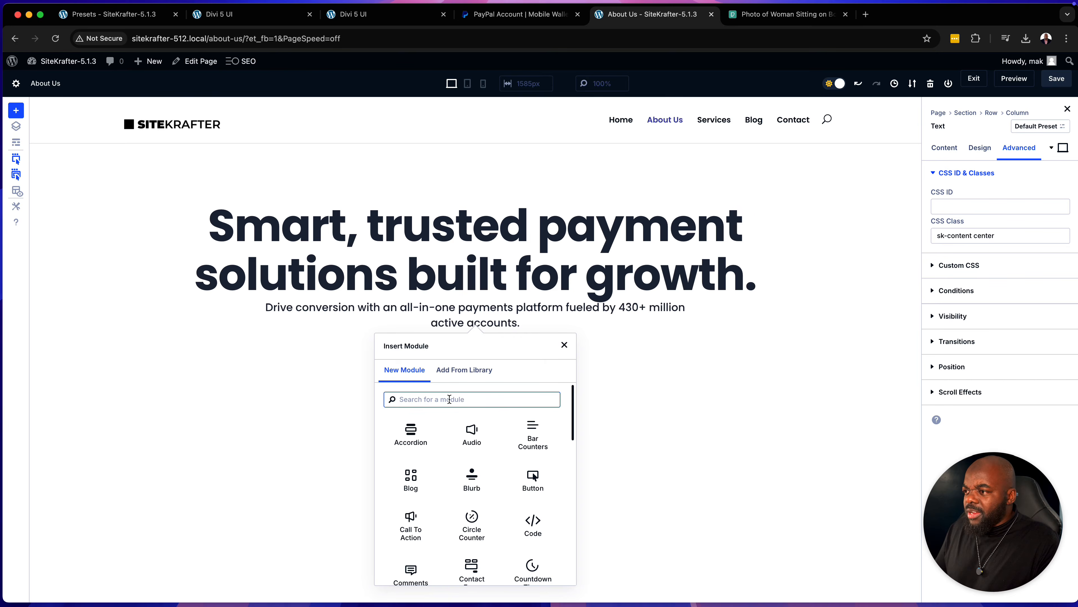
pyautogui.write('butt')
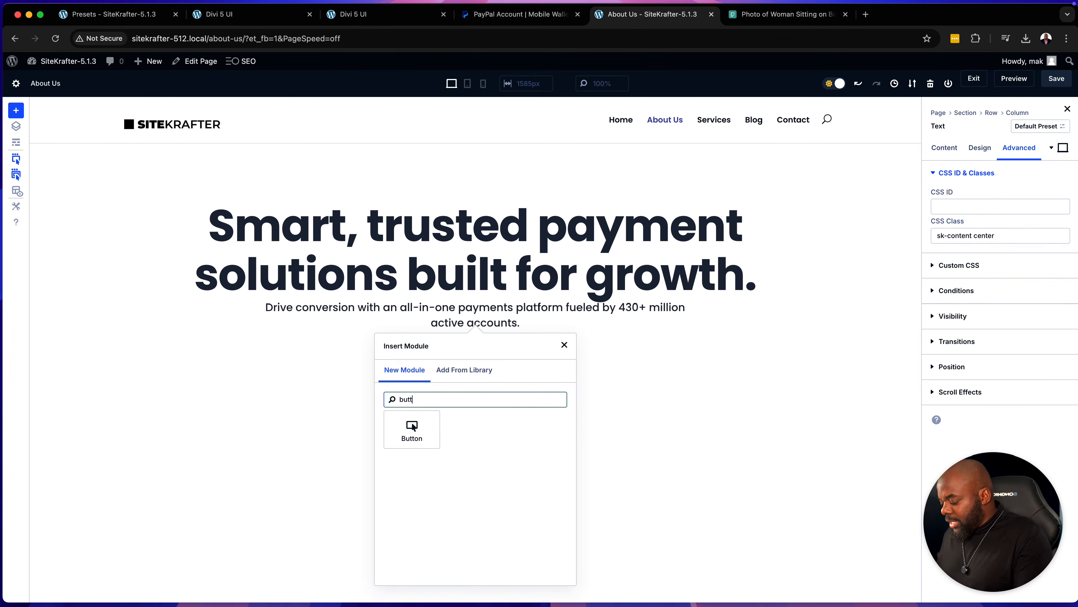
pyautogui.write('on')
pyautogui.click(428, 431)
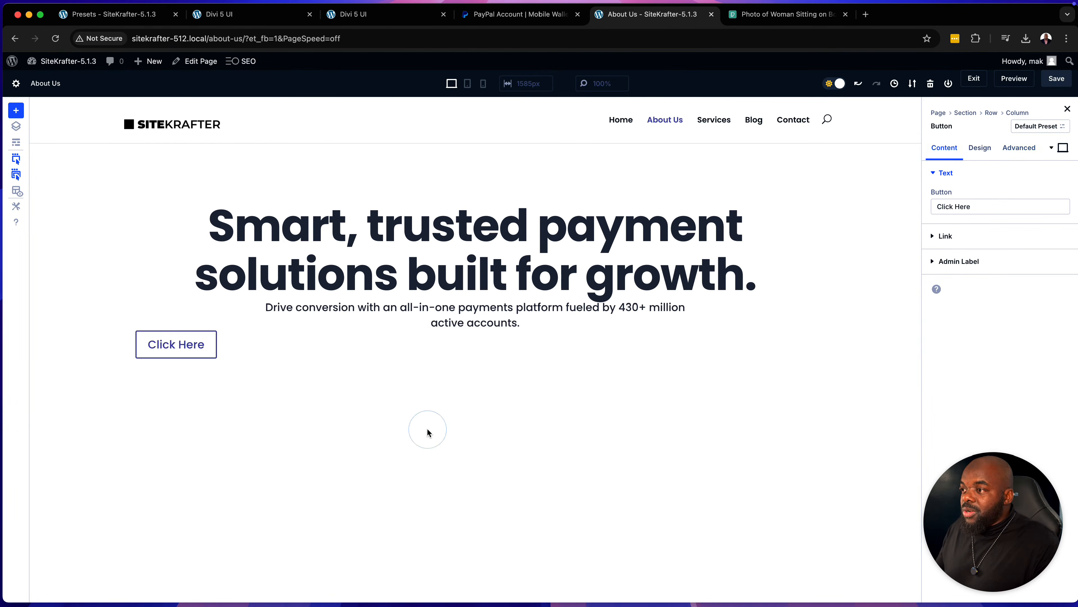
pyautogui.click(988, 148)
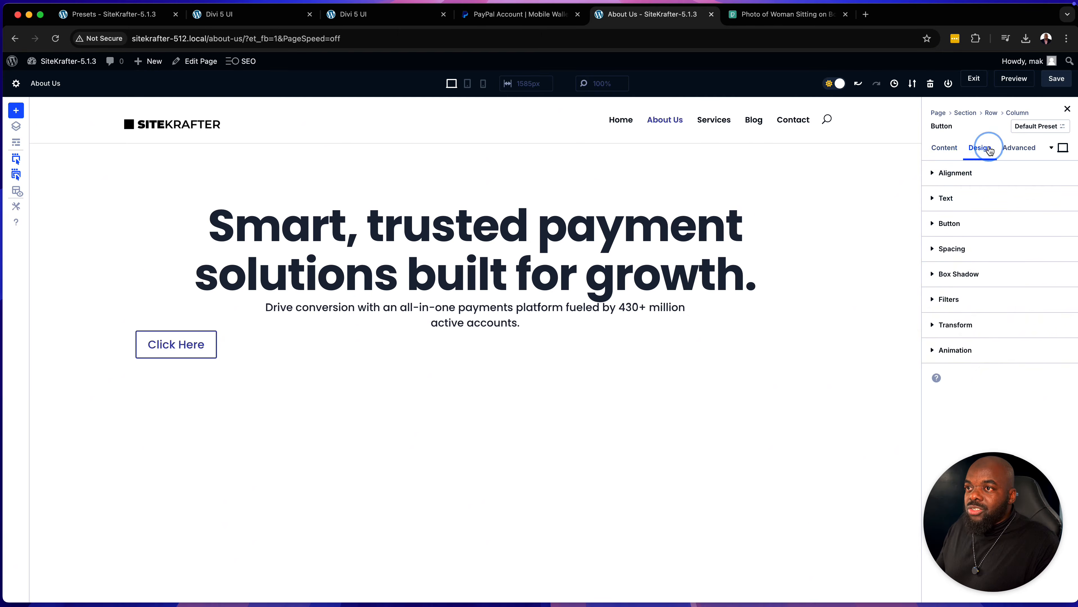
pyautogui.click(962, 173)
pyautogui.click(958, 207)
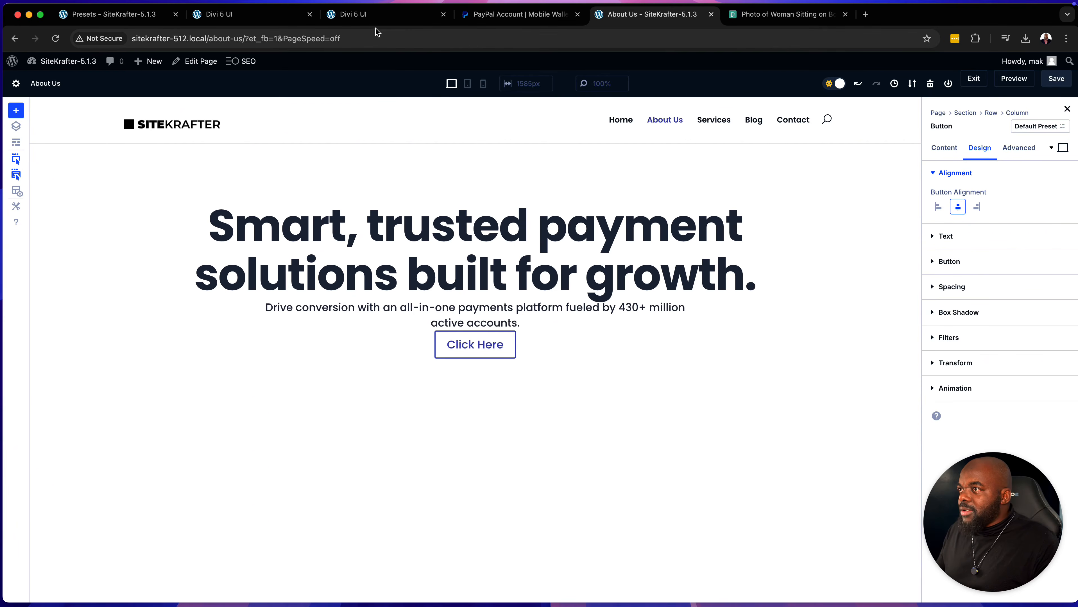
# Step: Switch to the PayPal page and copy the Contact Sales line with its phone number below the Sign Up button
pyautogui.click(520, 16)
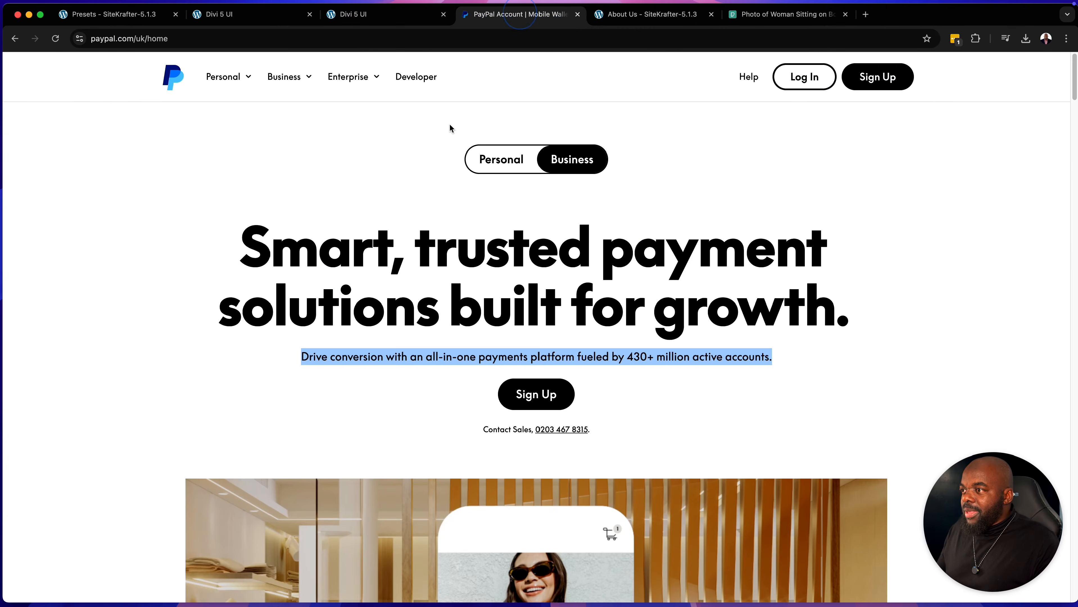
pyautogui.click(476, 432)
pyautogui.moveTo(476, 432); pyautogui.dragTo(591, 439)
pyautogui.press('super+c')
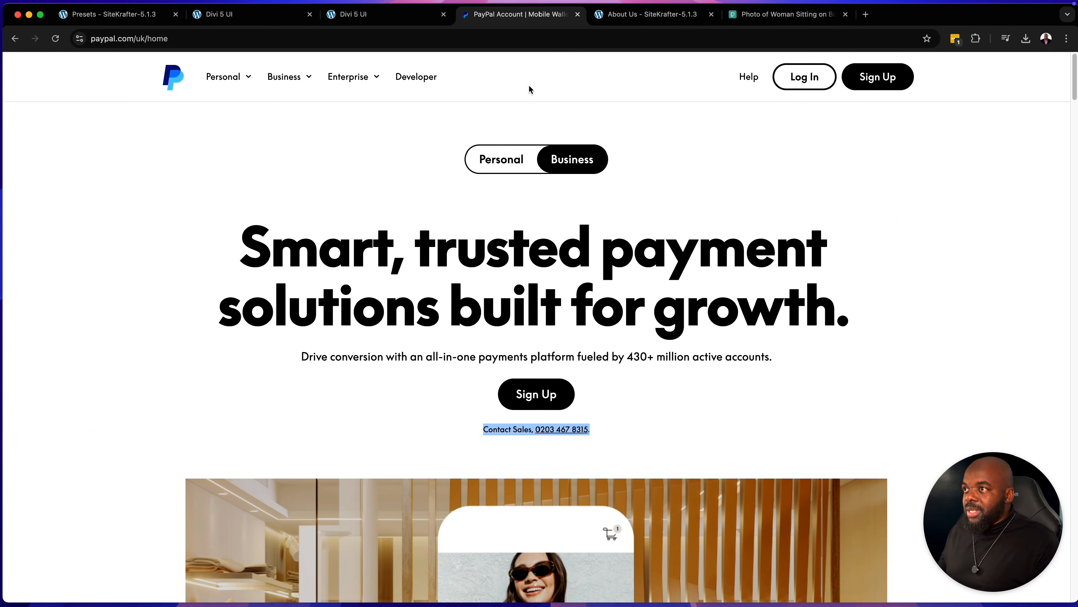
# Step: Insert a Text module below the About Us page's button and replace its placeholder with the copied Contact Sales line
pyautogui.click(629, 16)
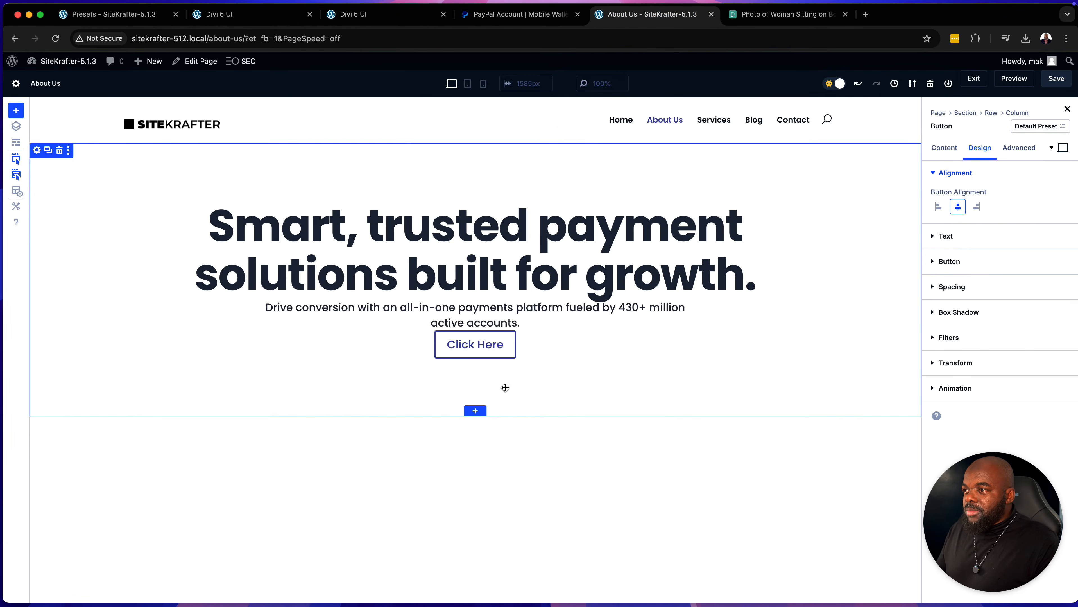
pyautogui.click(476, 353)
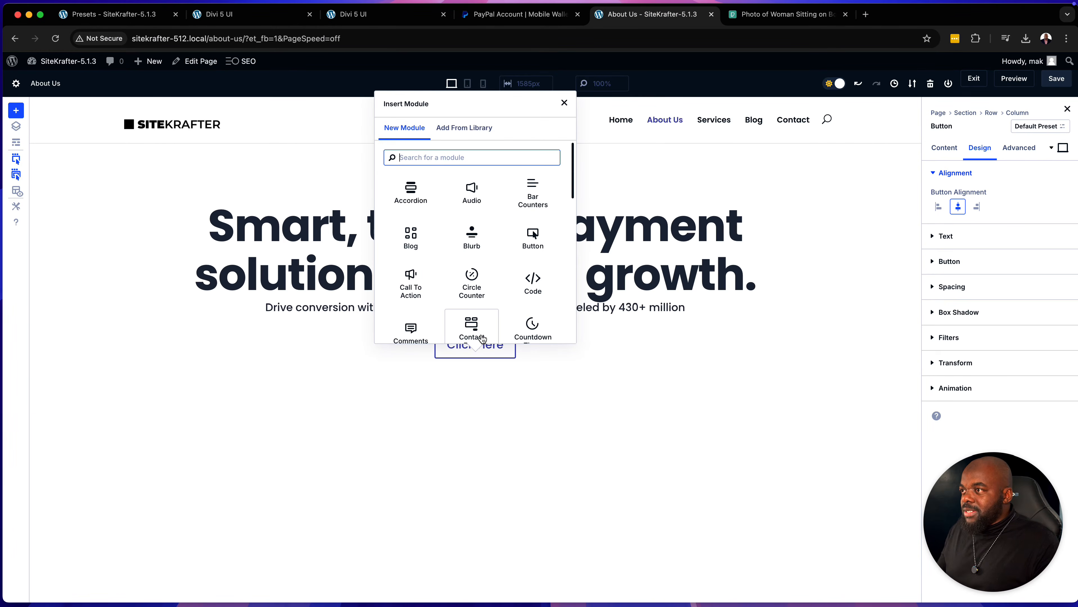
pyautogui.write('text')
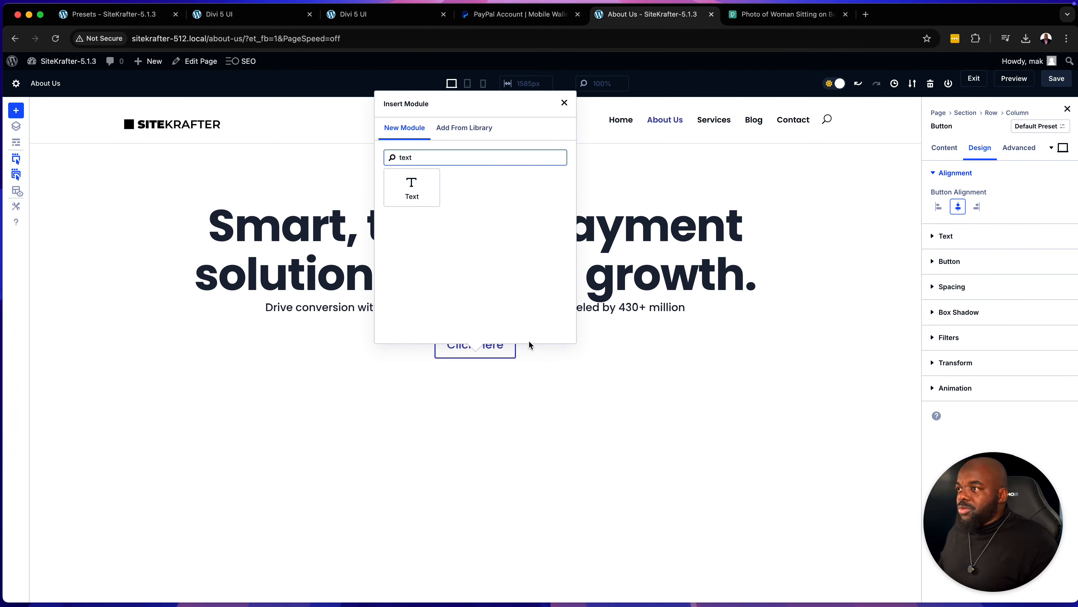
pyautogui.click(433, 181)
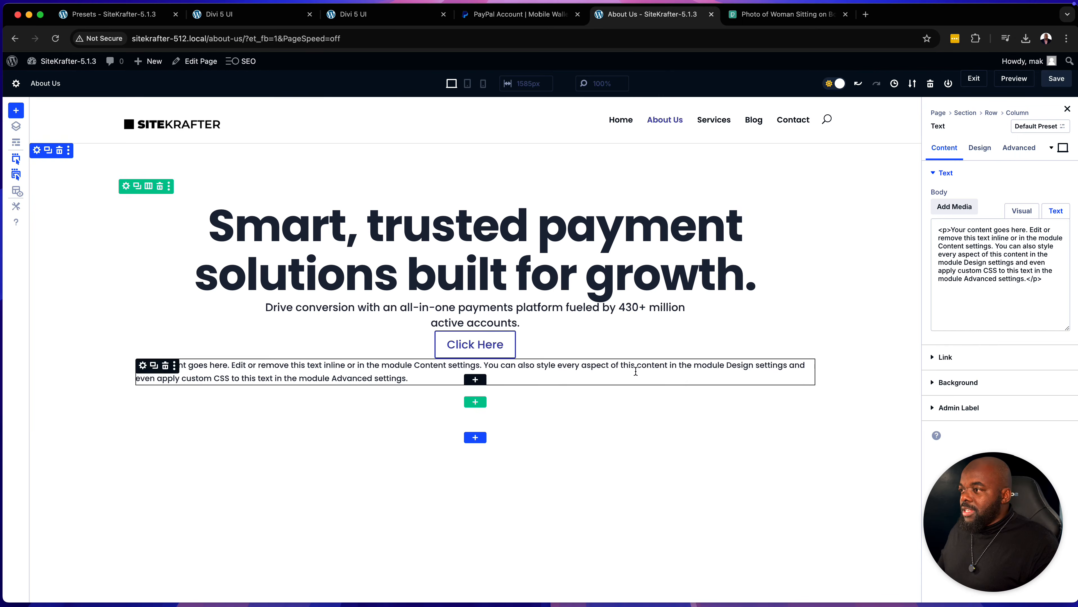
pyautogui.moveTo(1042, 279); pyautogui.dragTo(931, 228)
pyautogui.press('super+v')
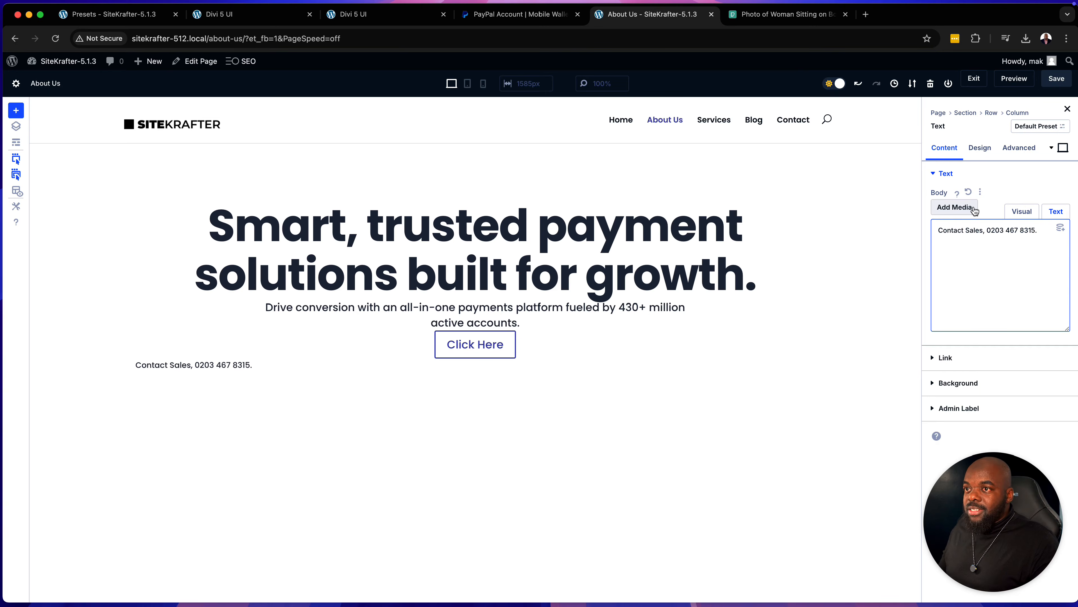
# Step: Assign the CSS classes text-xsmall center to the Contact Sales text module
pyautogui.click(1022, 148)
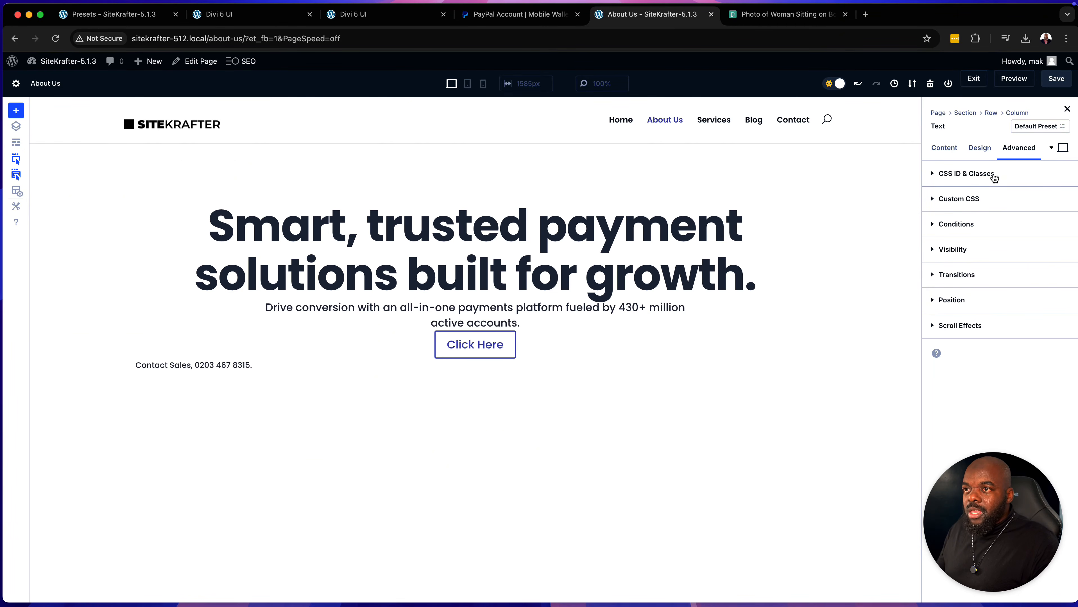
pyautogui.click(994, 177)
pyautogui.click(953, 237)
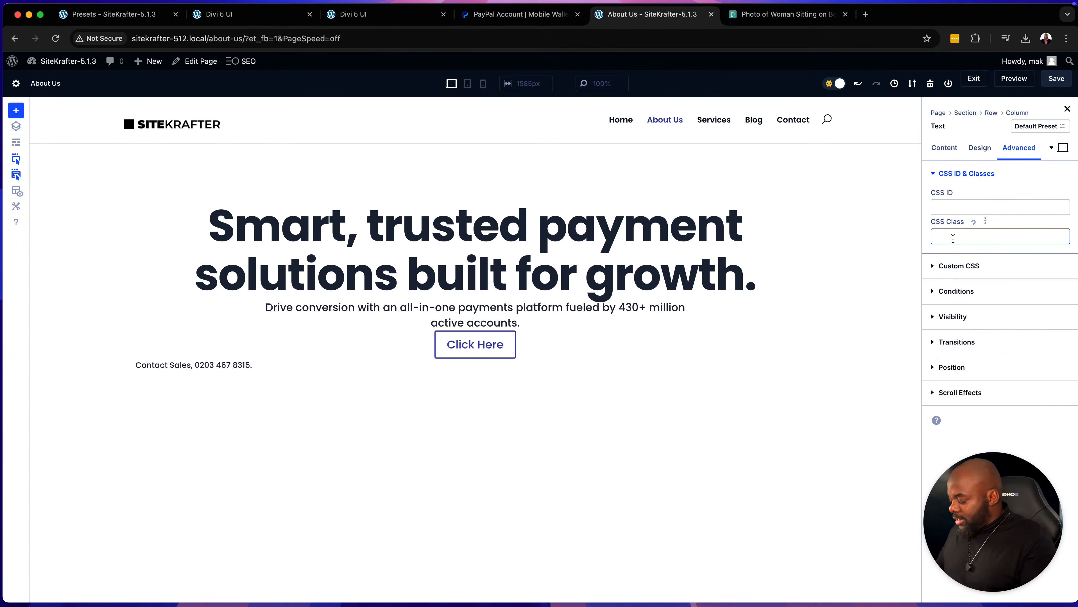
pyautogui.write('text-xs')
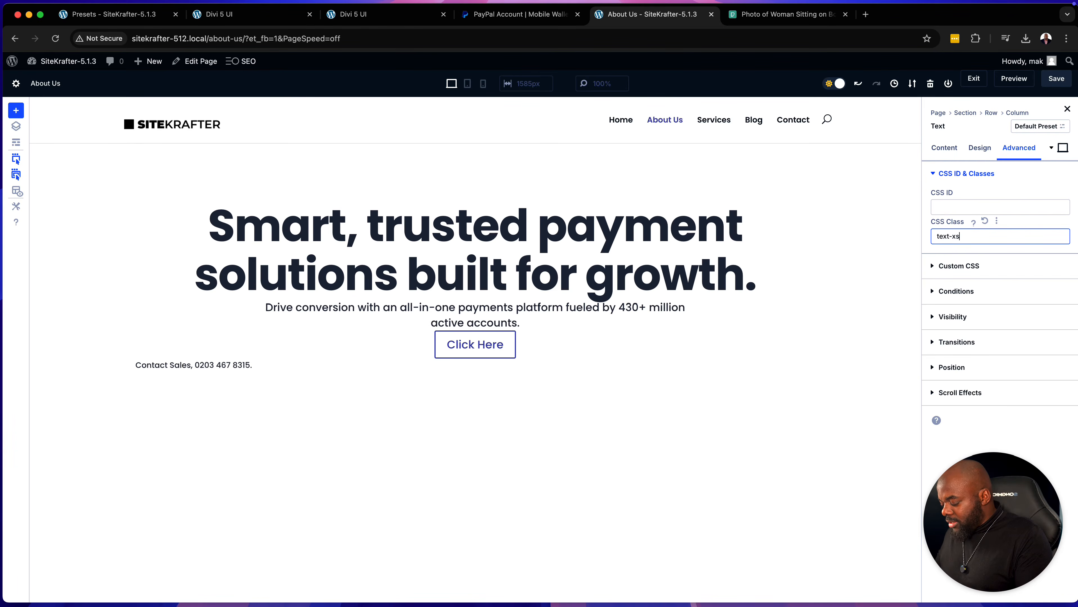
pyautogui.write('mall ')
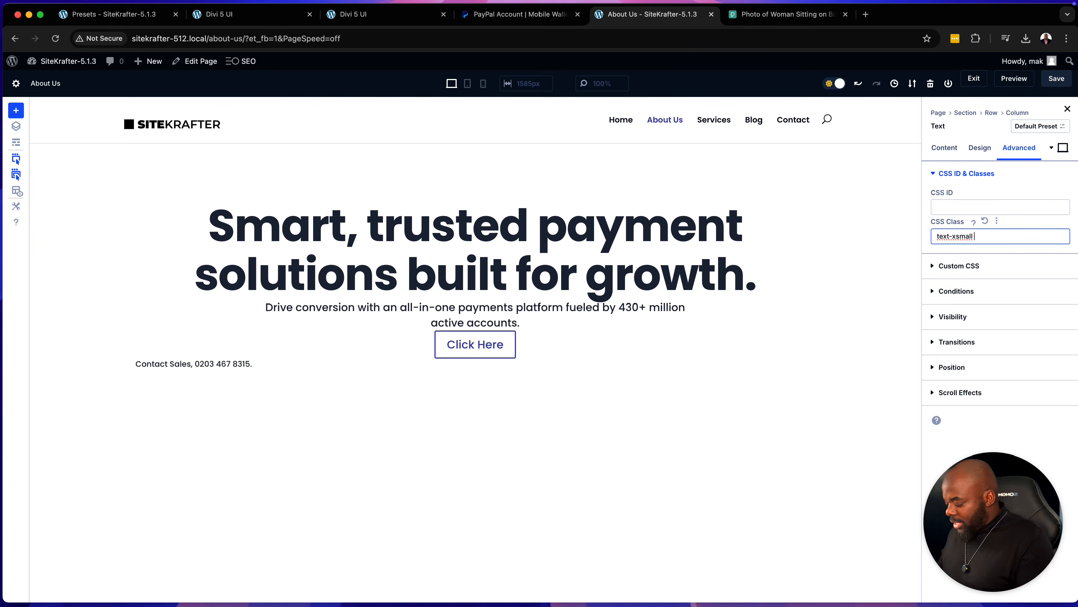
pyautogui.write('center')
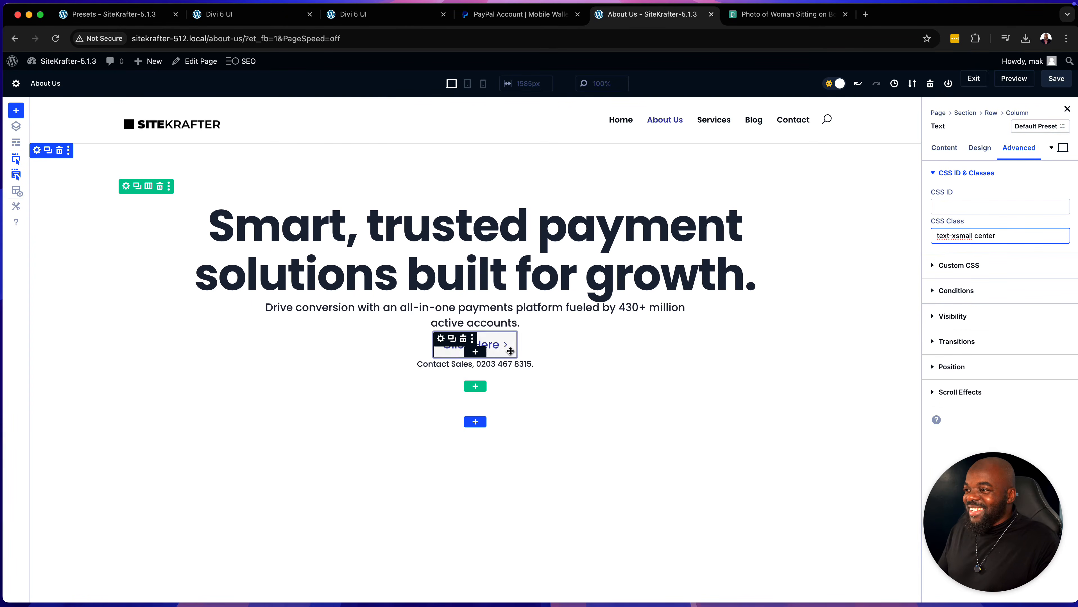
# Step: Insert an Image module below the Contact Sales line and fill it with the media library's red tent landscape photo
pyautogui.click(471, 365)
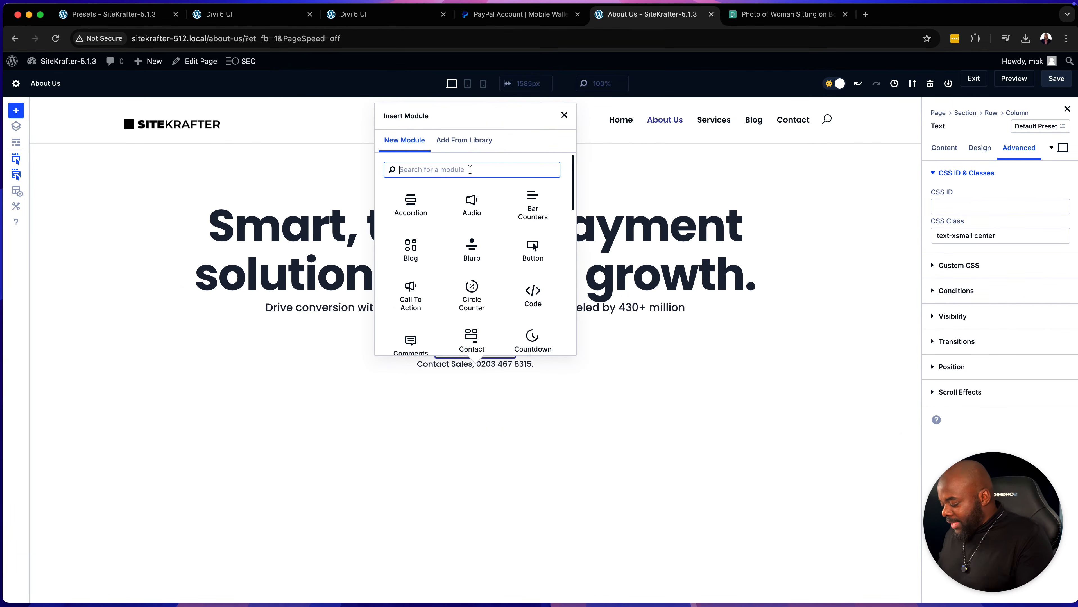
pyautogui.write('image')
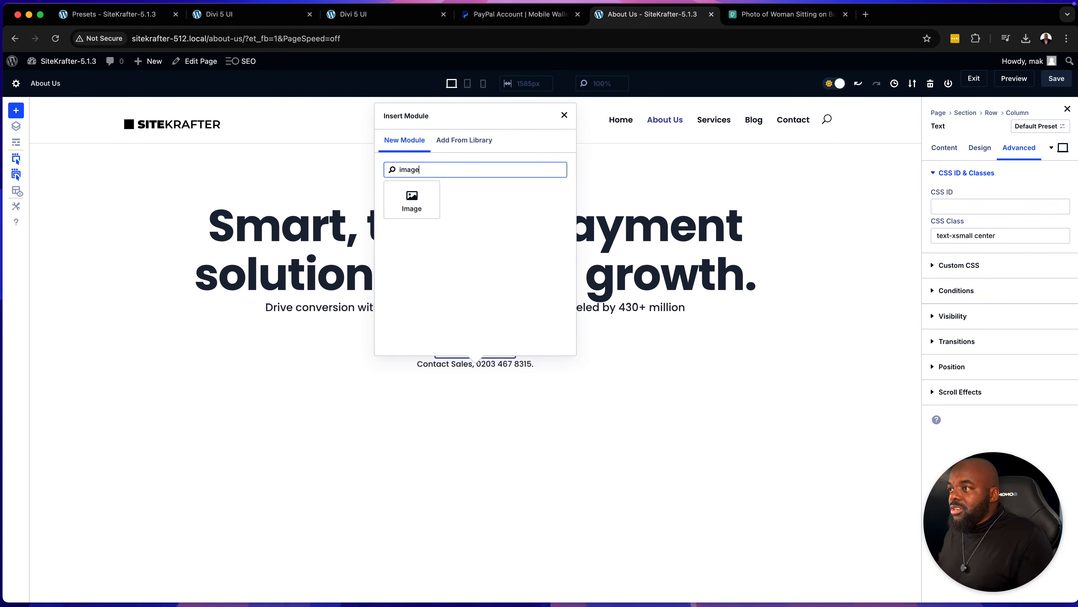
pyautogui.click(422, 197)
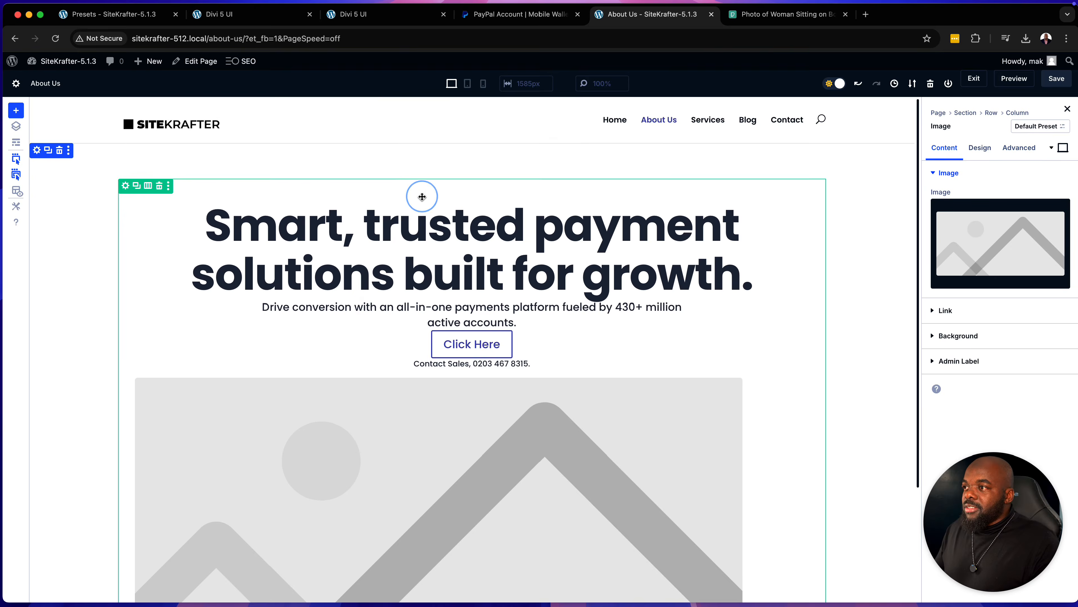
pyautogui.click(967, 250)
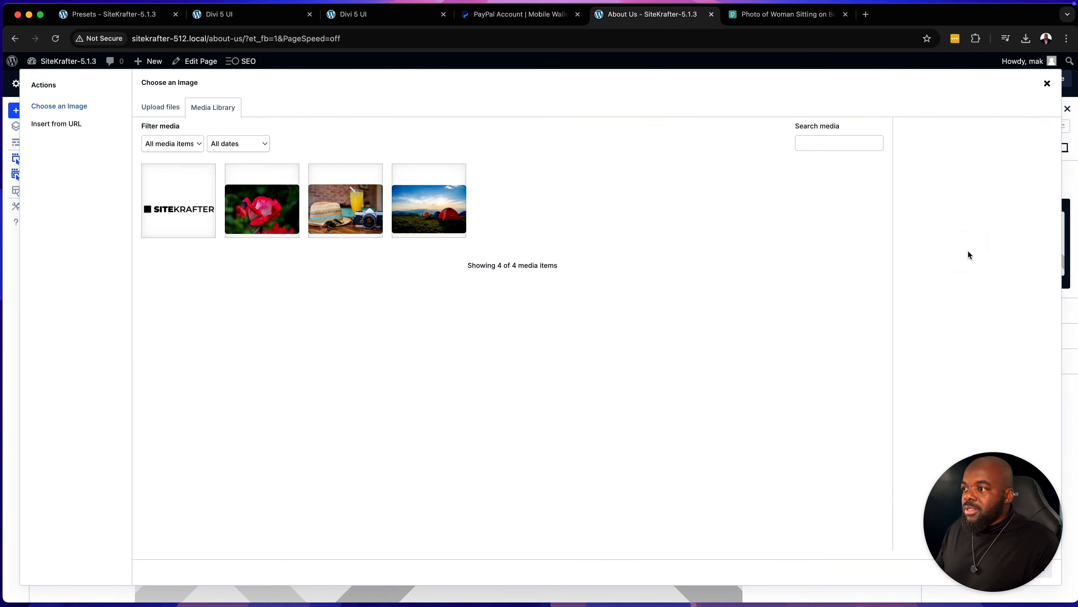
pyautogui.click(418, 204)
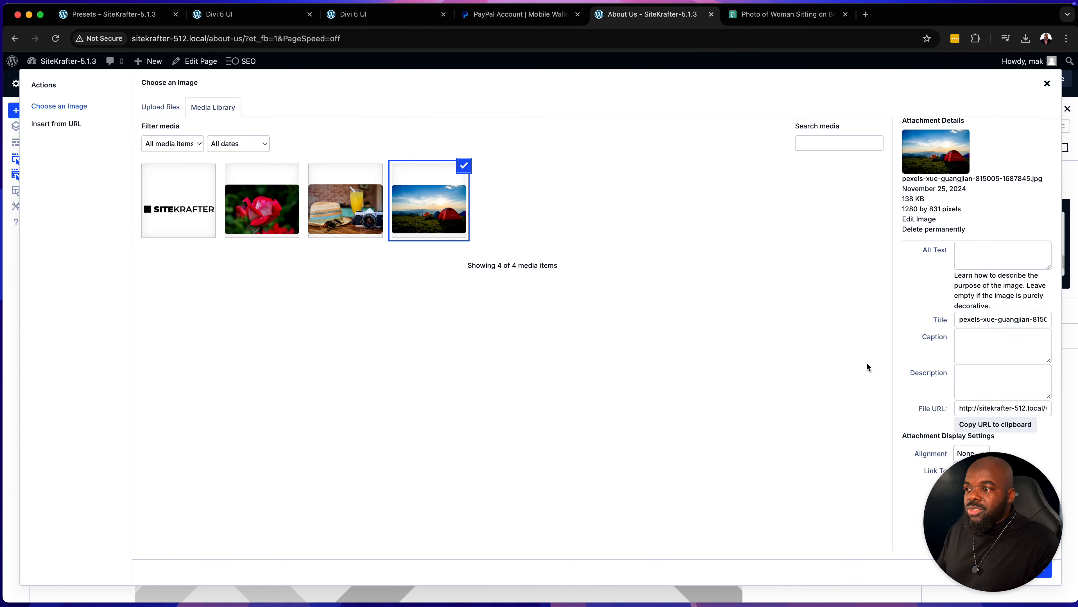
pyautogui.moveTo(1002, 542); pyautogui.dragTo(1002, 324)
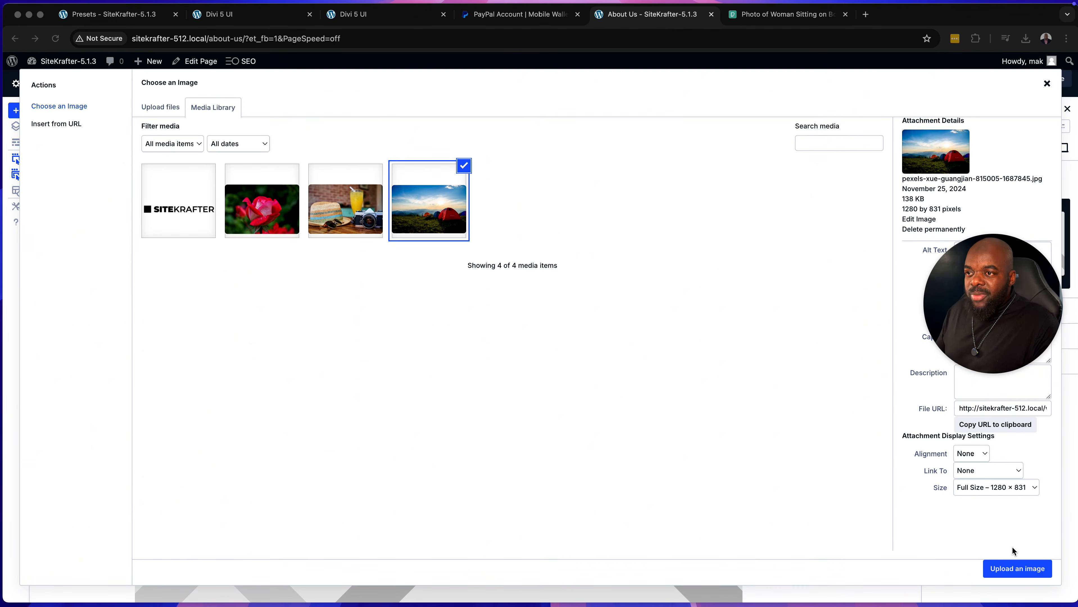
pyautogui.click(1015, 569)
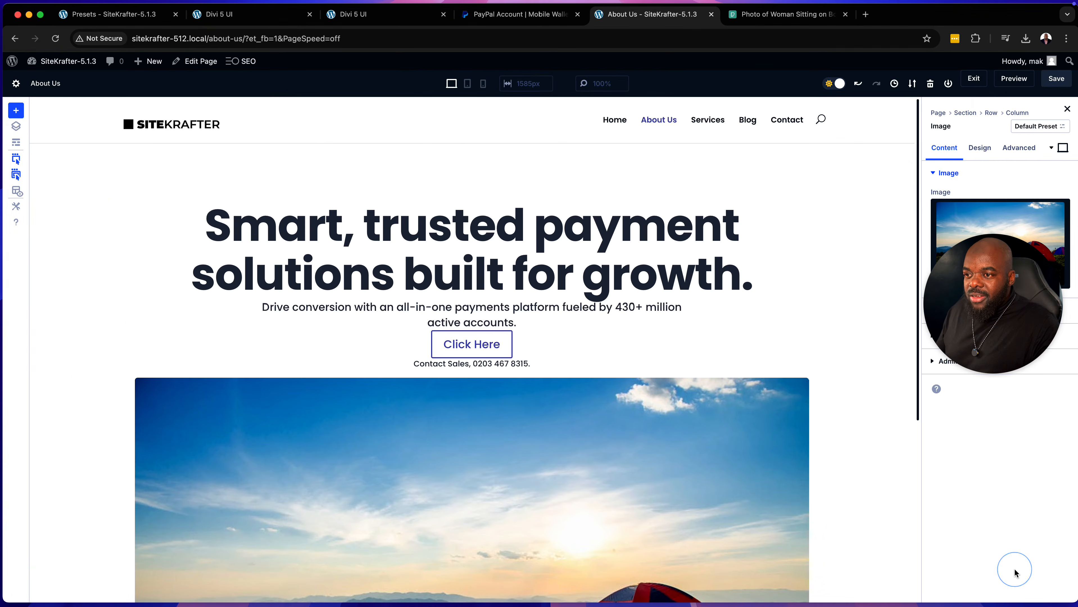
pyautogui.moveTo(1019, 233); pyautogui.dragTo(1005, 501)
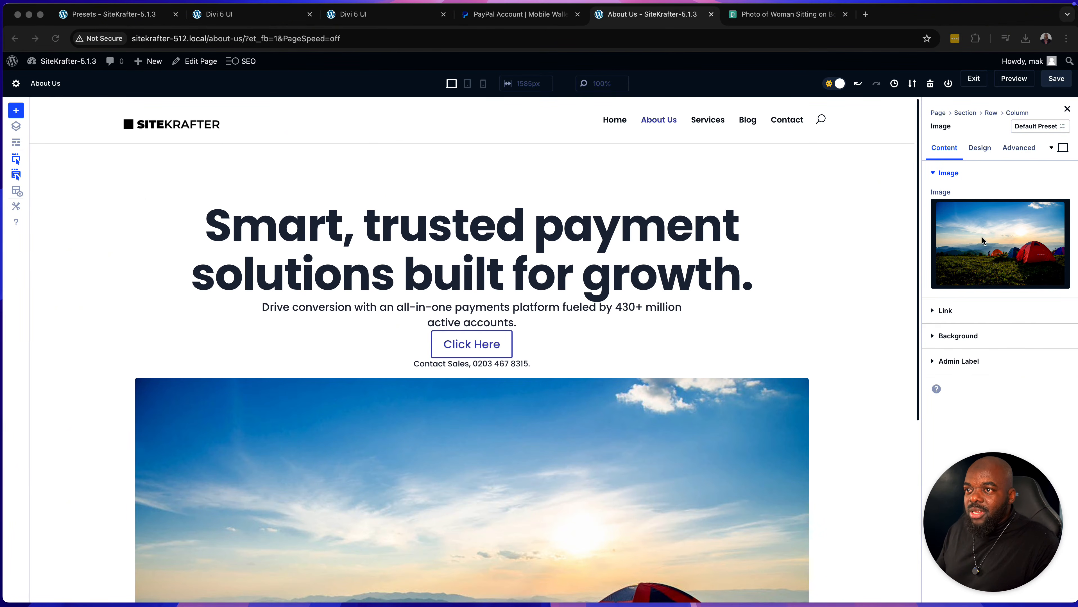
# Step: Set the tent photo's image alignment to center
pyautogui.click(979, 147)
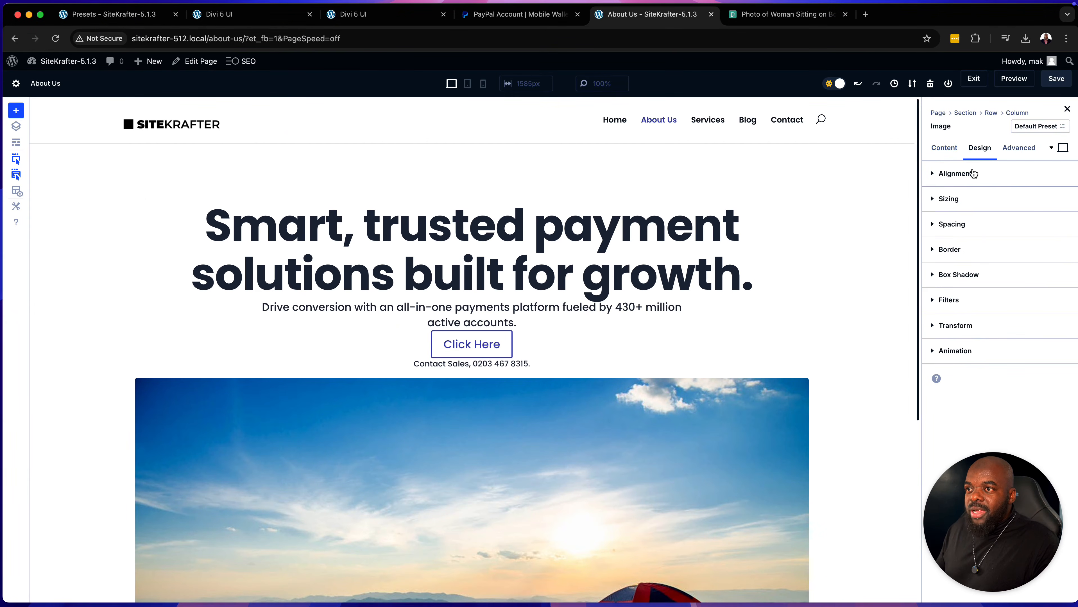
pyautogui.click(971, 174)
pyautogui.click(958, 208)
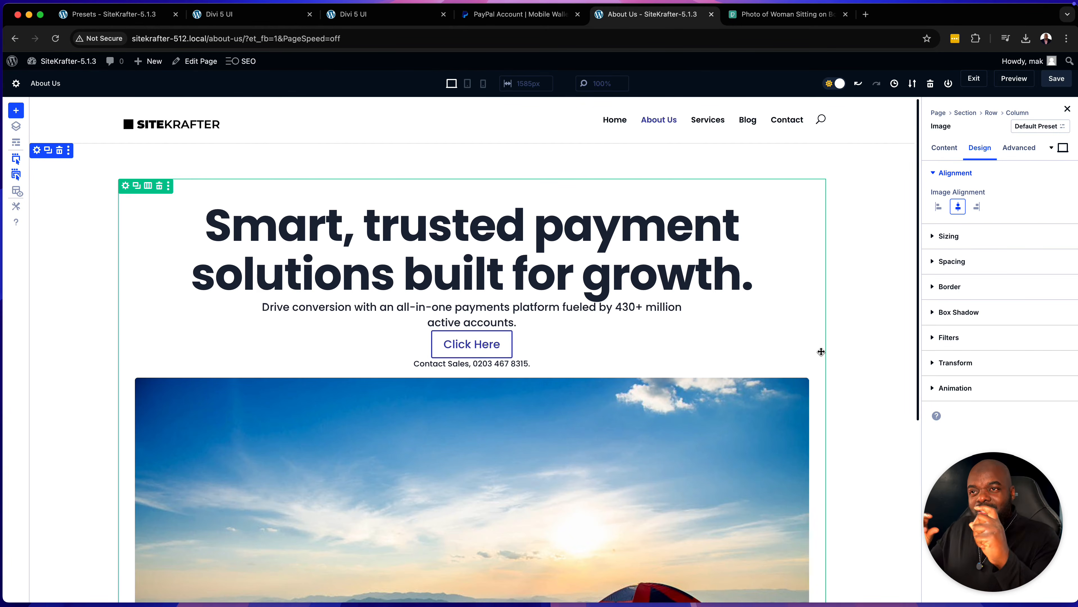
# Step: Add the margin-top-medium class after sk-content center in the subheading text module's CSS classes
pyautogui.click(482, 307)
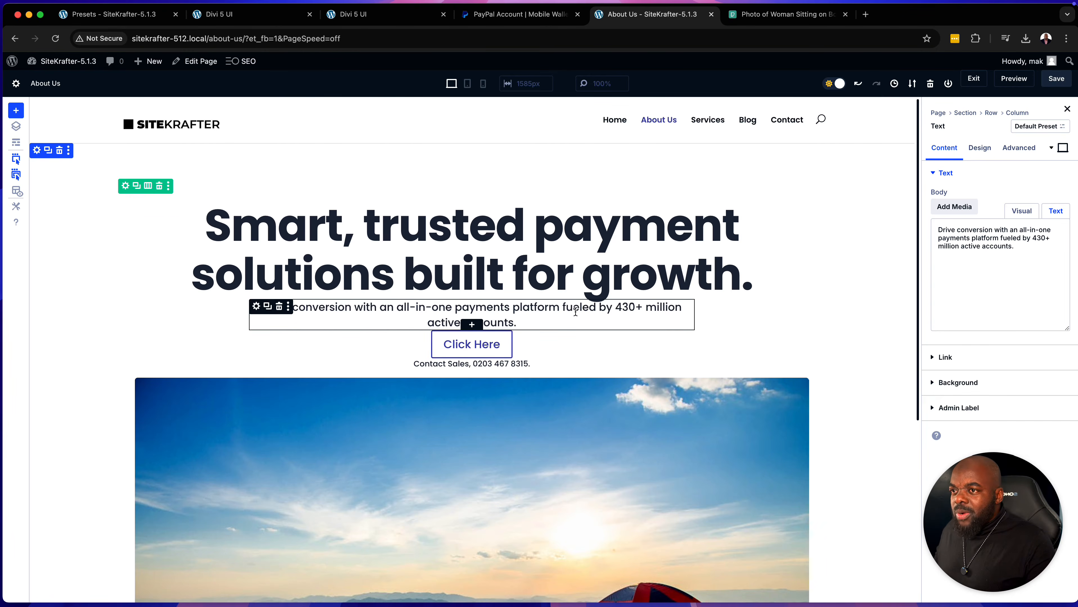
pyautogui.click(260, 309)
pyautogui.click(1011, 148)
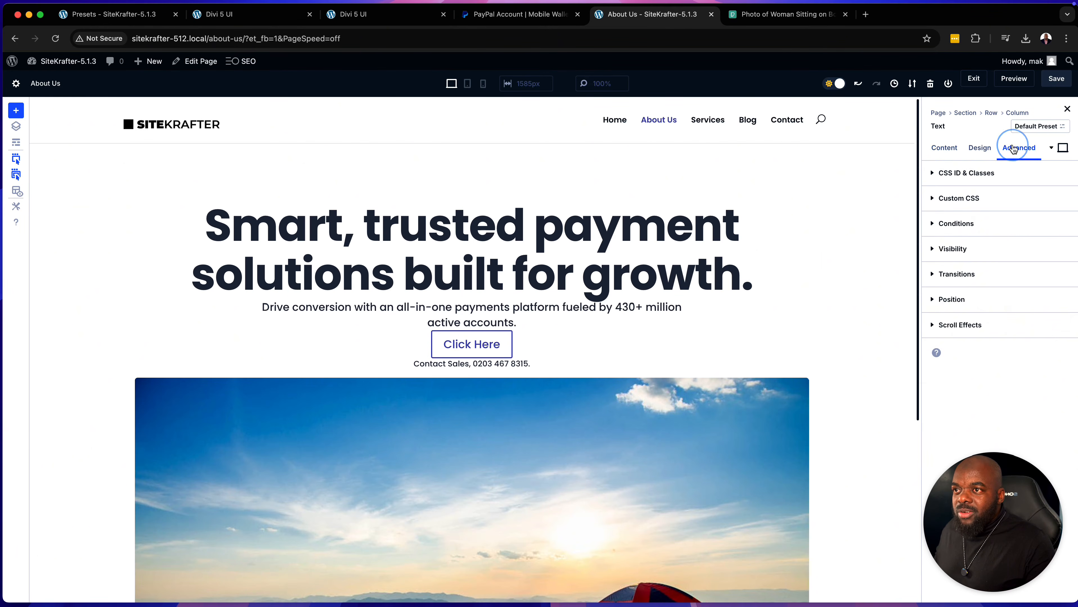
pyautogui.click(987, 175)
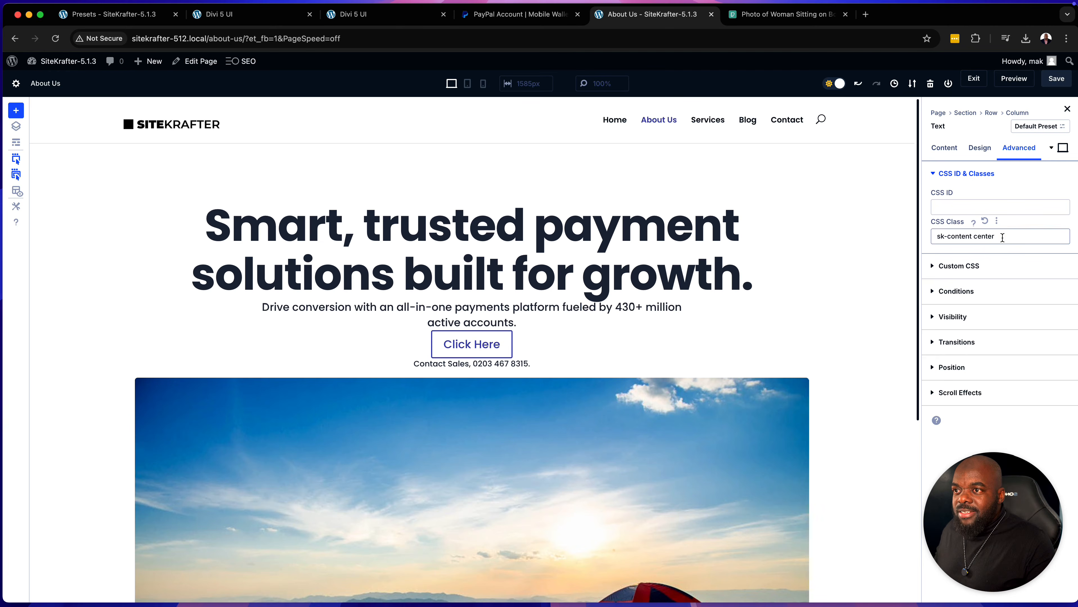
pyautogui.click(1021, 237)
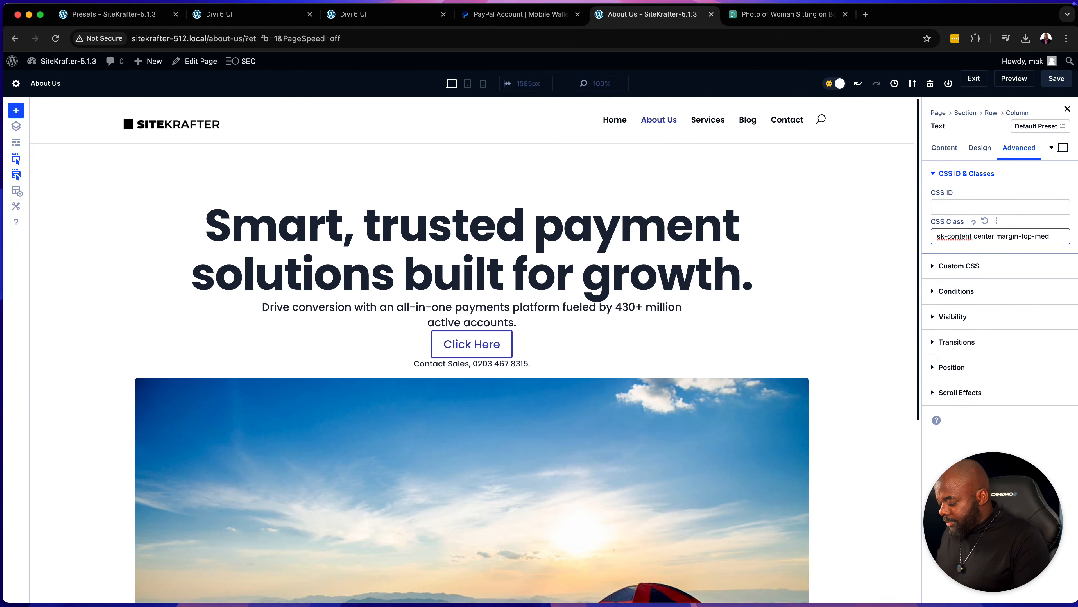
pyautogui.write('um')
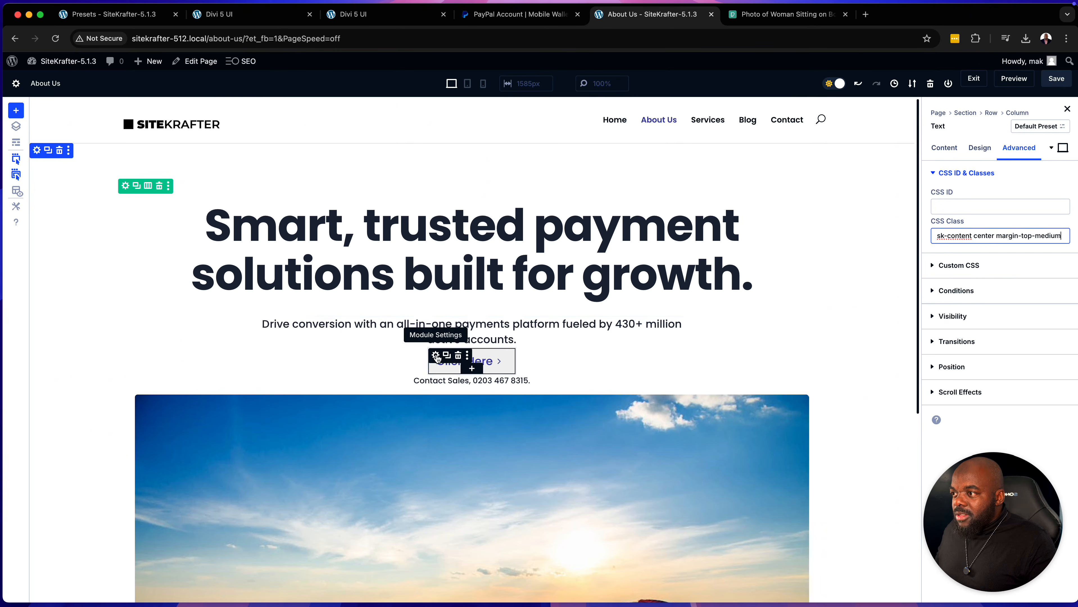
# Step: Assign the CSS class margin-top-small to the Click Here button
pyautogui.click(436, 356)
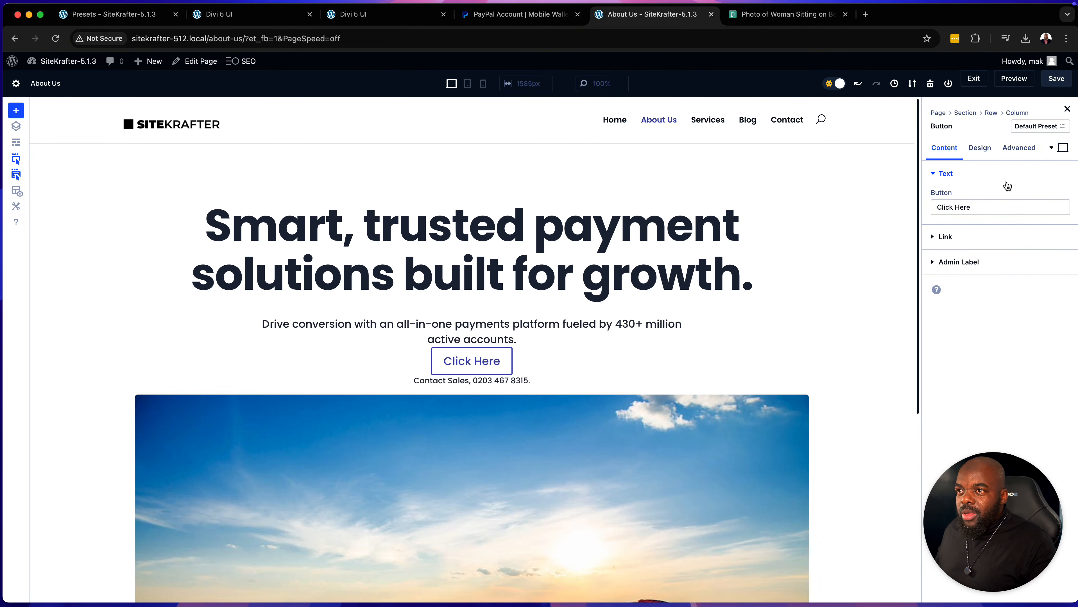
pyautogui.click(1019, 148)
pyautogui.click(994, 174)
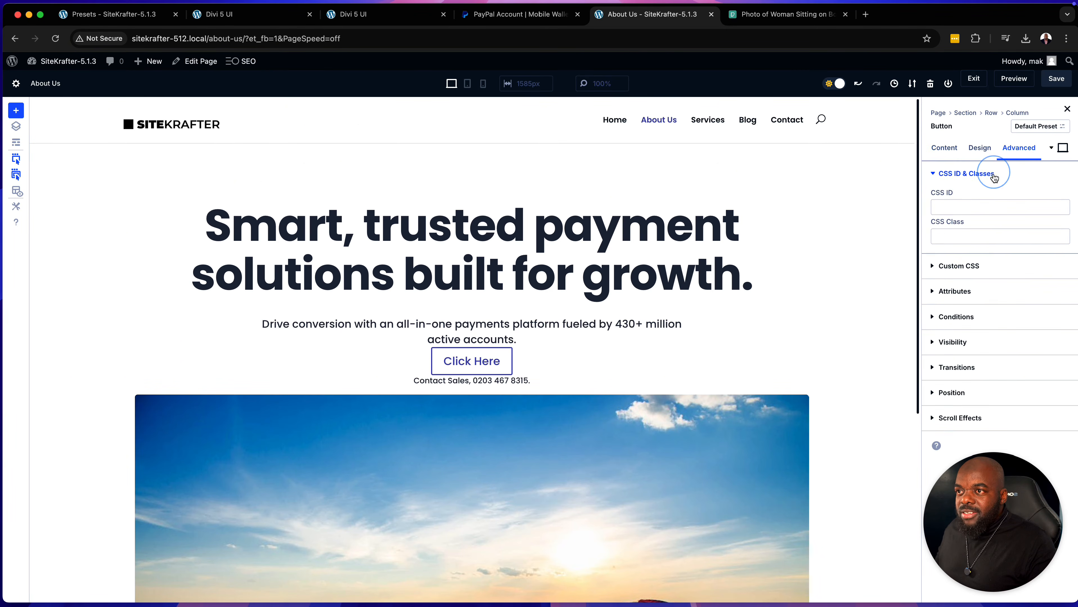
pyautogui.click(969, 235)
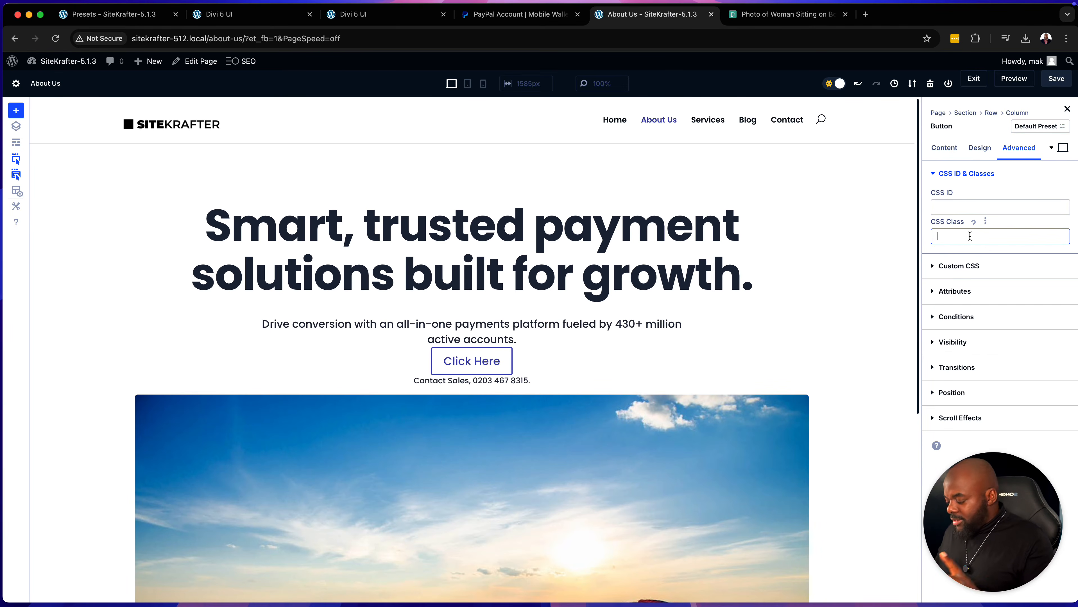
pyautogui.write('margi')
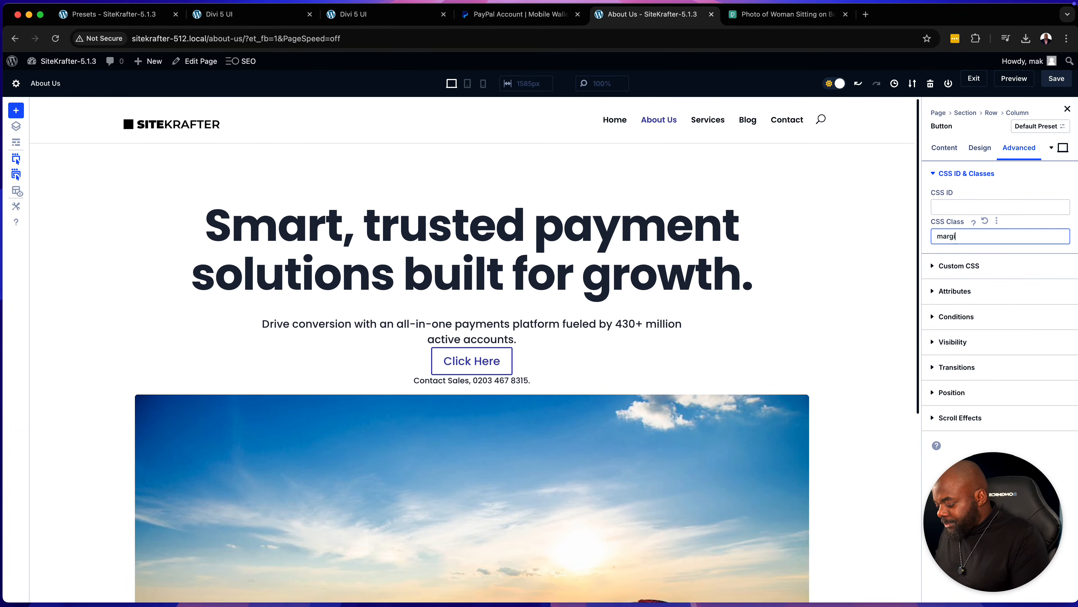
pyautogui.write('n-top-sma')
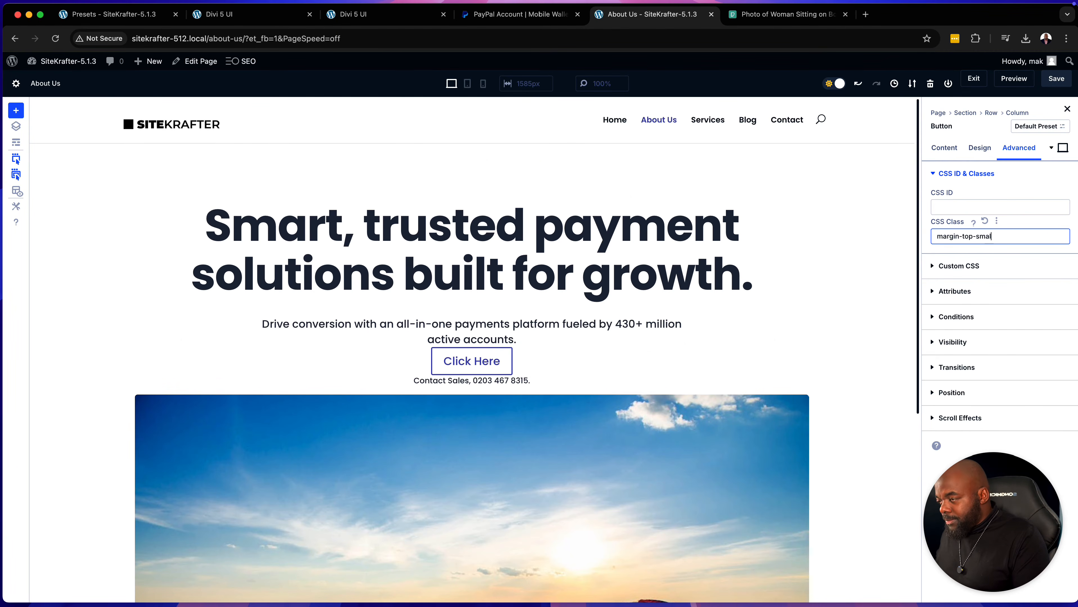
pyautogui.write('l')
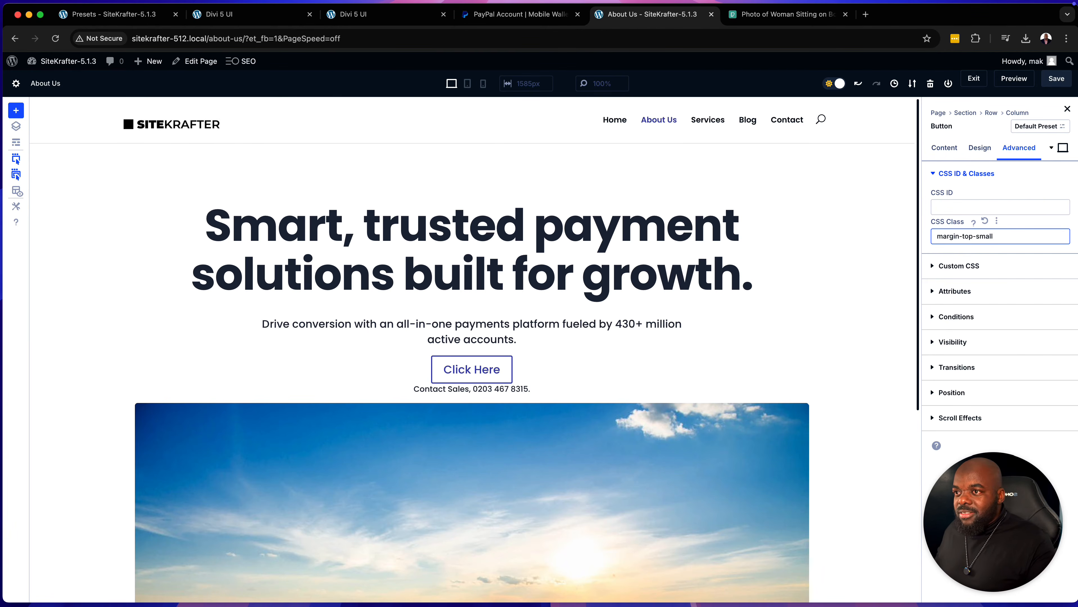
# Step: Copy the button's margin-top-small class and append it to the Contact Sales text module's CSS classes
pyautogui.tripleClick(998, 234)
pyautogui.press('super+c')
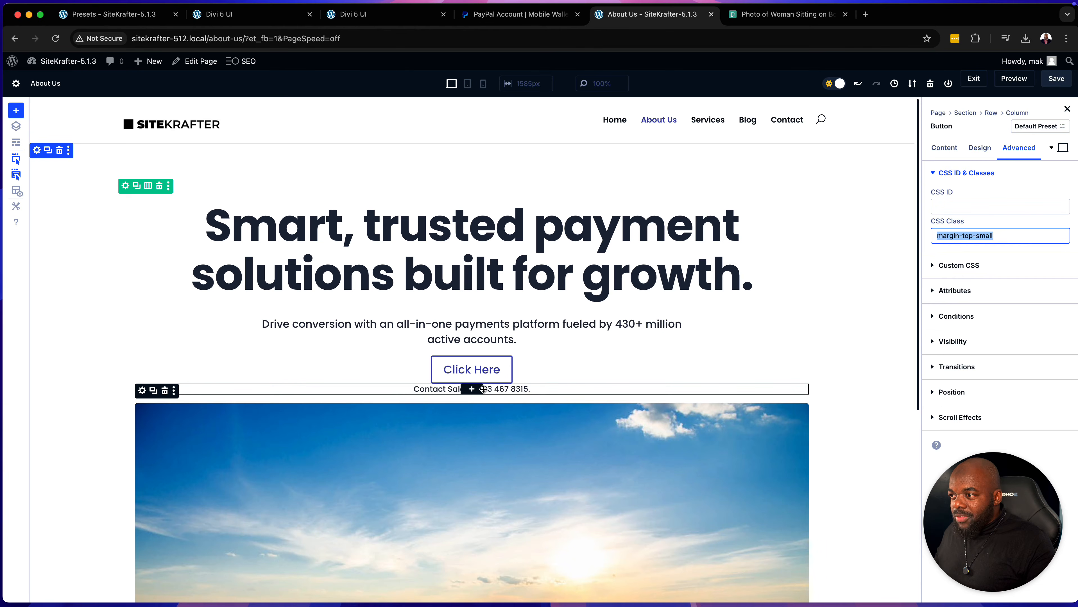
pyautogui.click(457, 389)
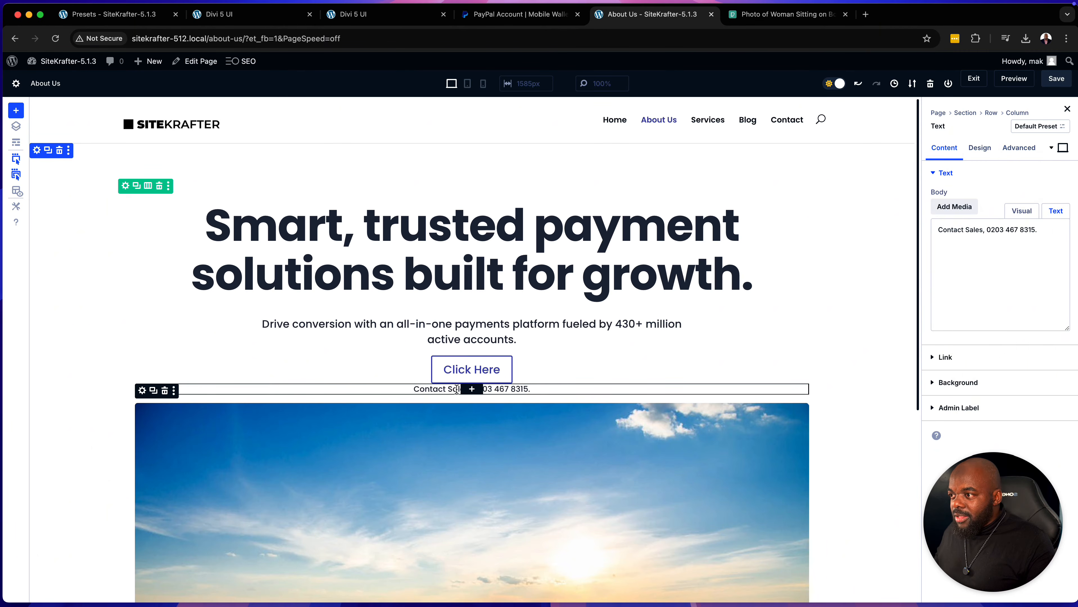
pyautogui.click(1022, 154)
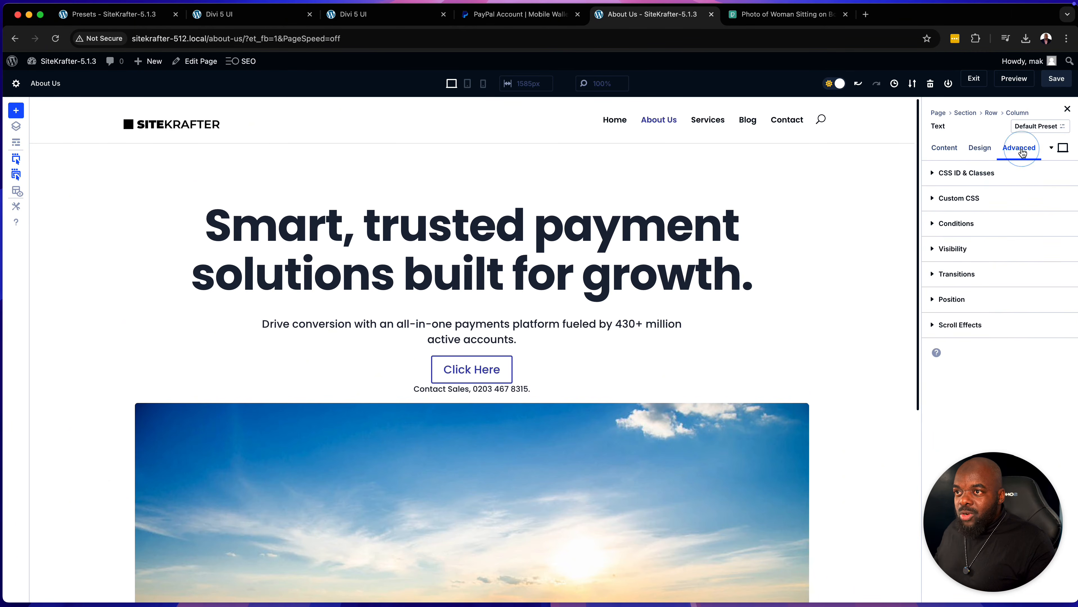
pyautogui.click(975, 174)
pyautogui.click(1005, 236)
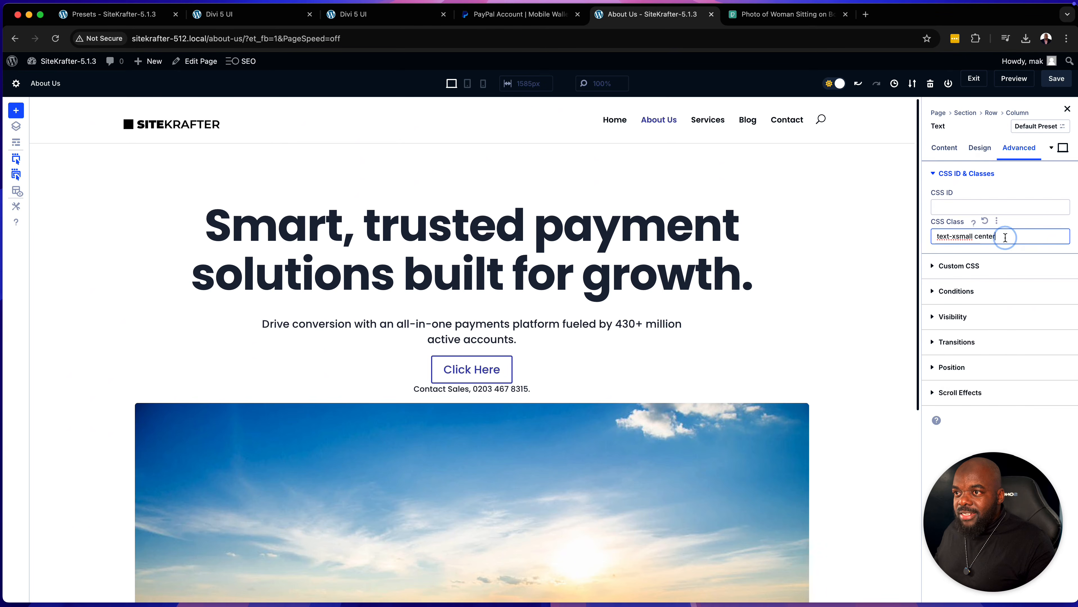
pyautogui.press('super+v')
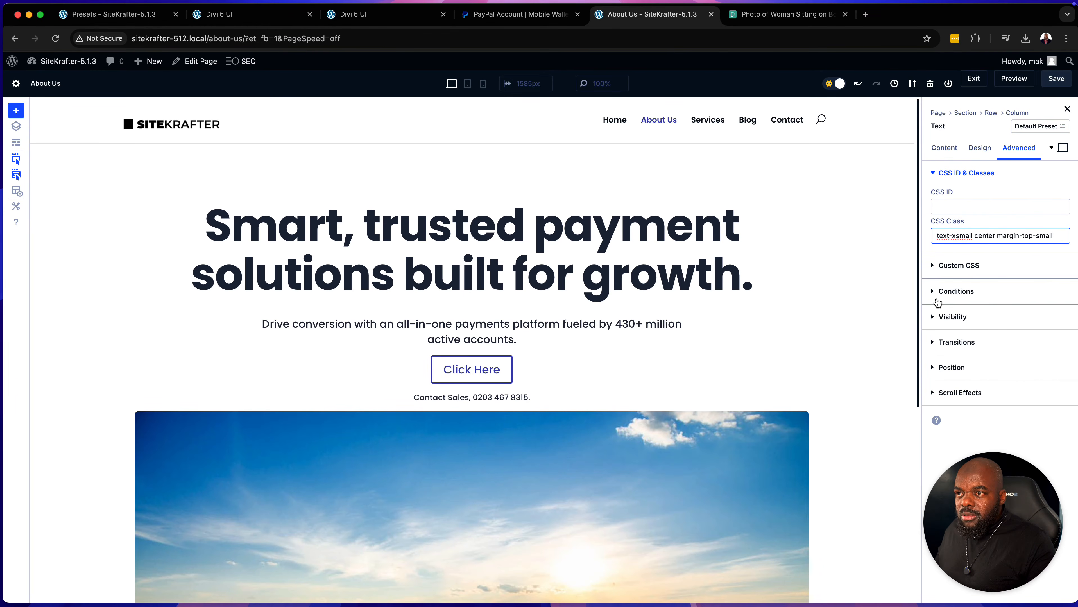
# Step: Paste the copied margin-top-small class as the CSS class of the tent image module
pyautogui.click(574, 431)
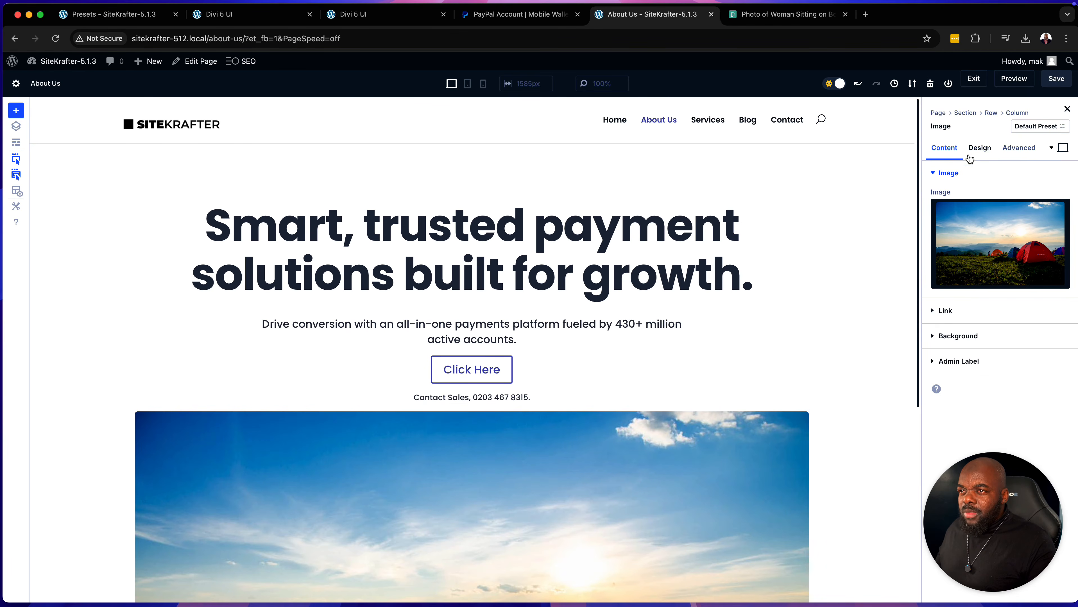
pyautogui.click(1023, 151)
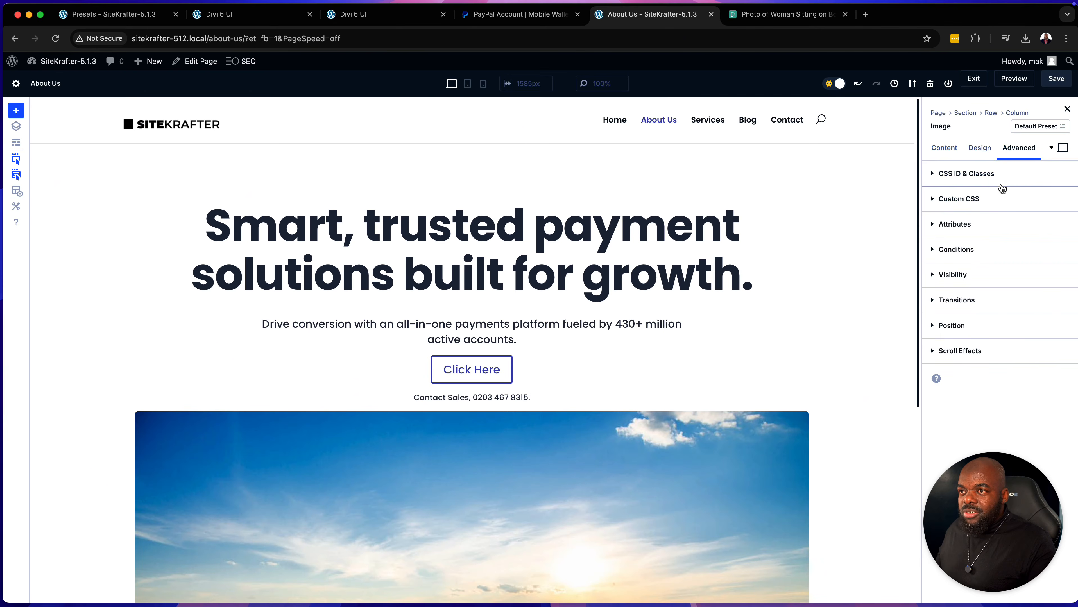
pyautogui.click(992, 172)
pyautogui.click(975, 235)
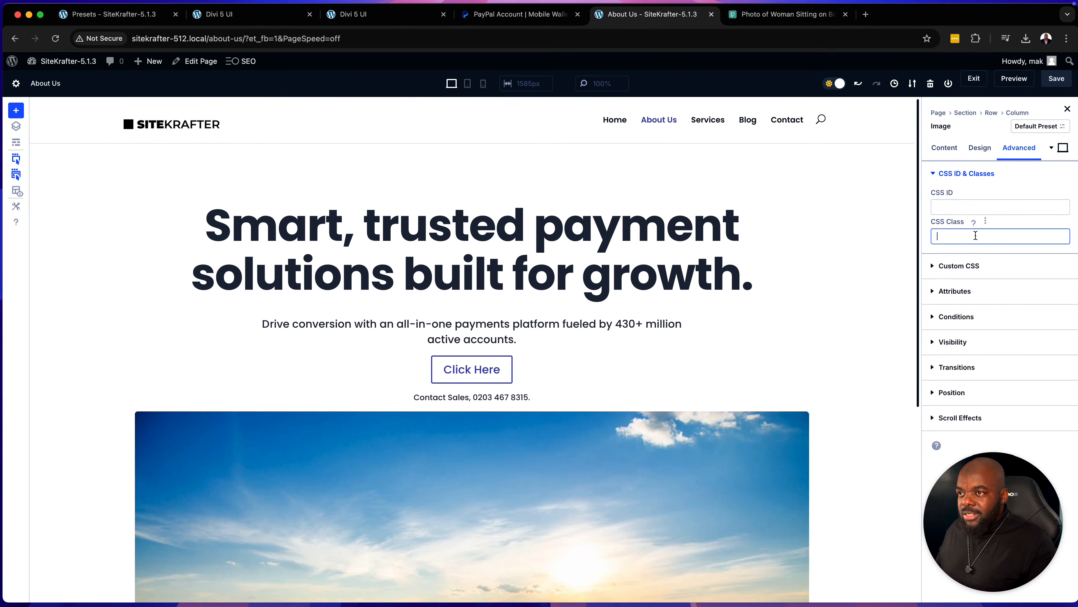
pyautogui.press('super+v')
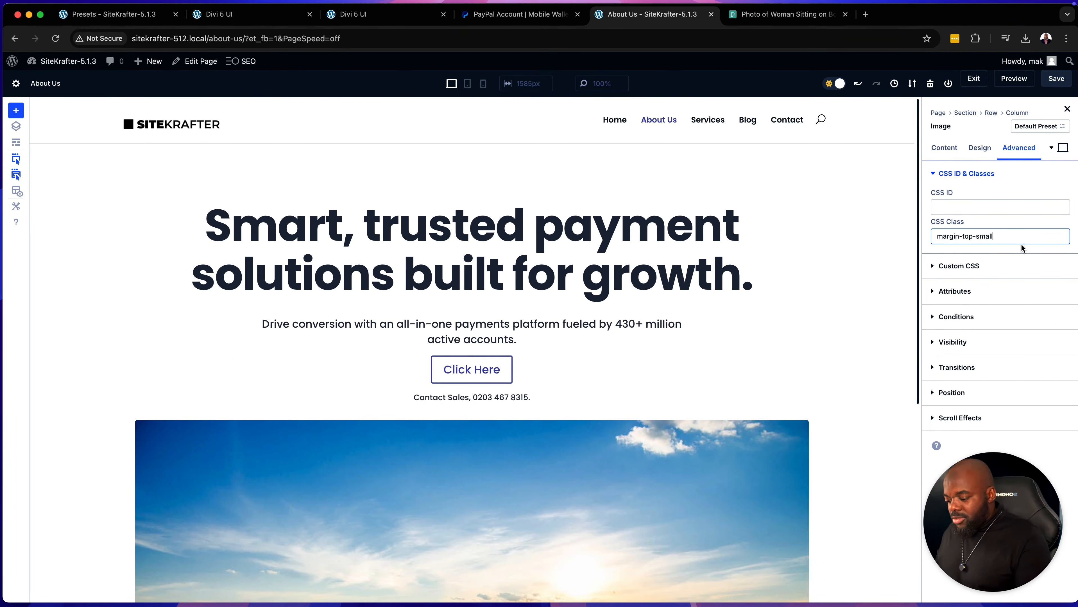
# Step: Change the tent image module's CSS class to margin-top-large
pyautogui.press('BackSpace')
pyautogui.press('BackSpace')
pyautogui.press('BackSpace')
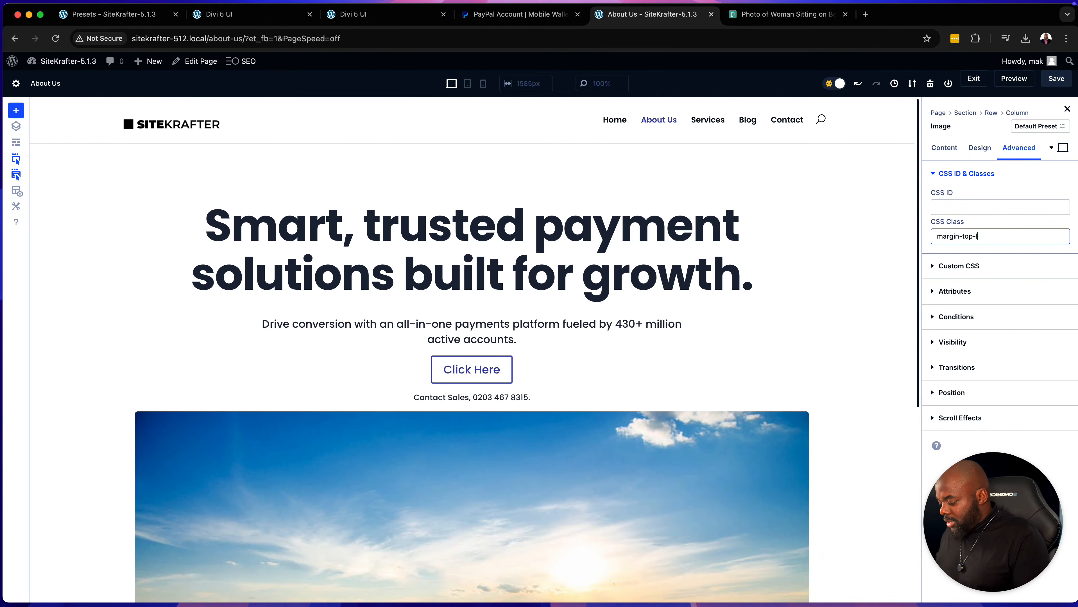
pyautogui.write('large')
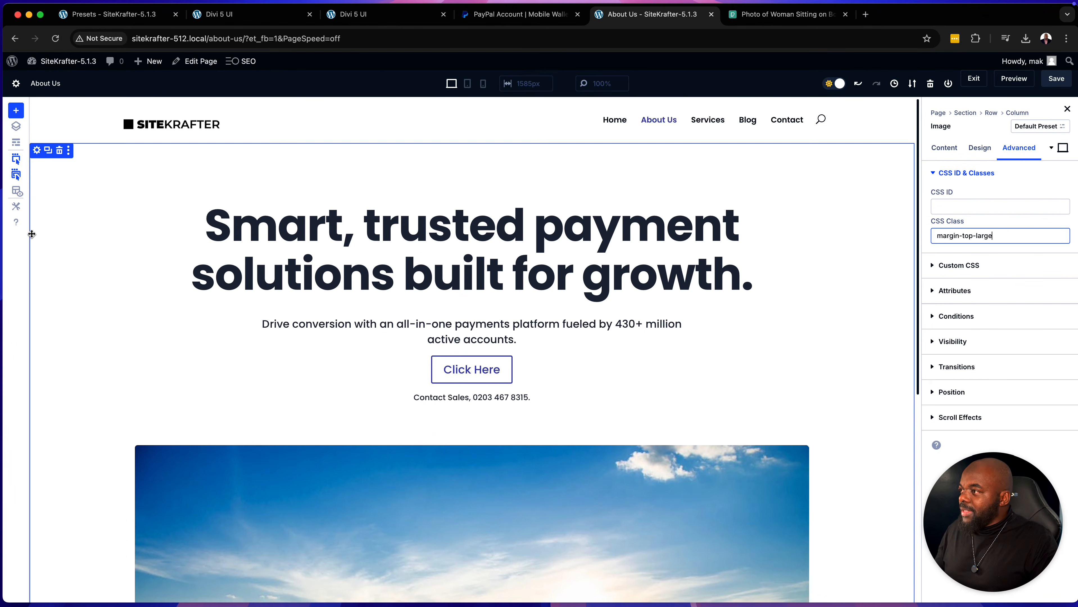
# Step: Show the outlines of all page elements and start PixelSnap's Find Dimensions to measure the hero spacing
pyautogui.click(19, 192)
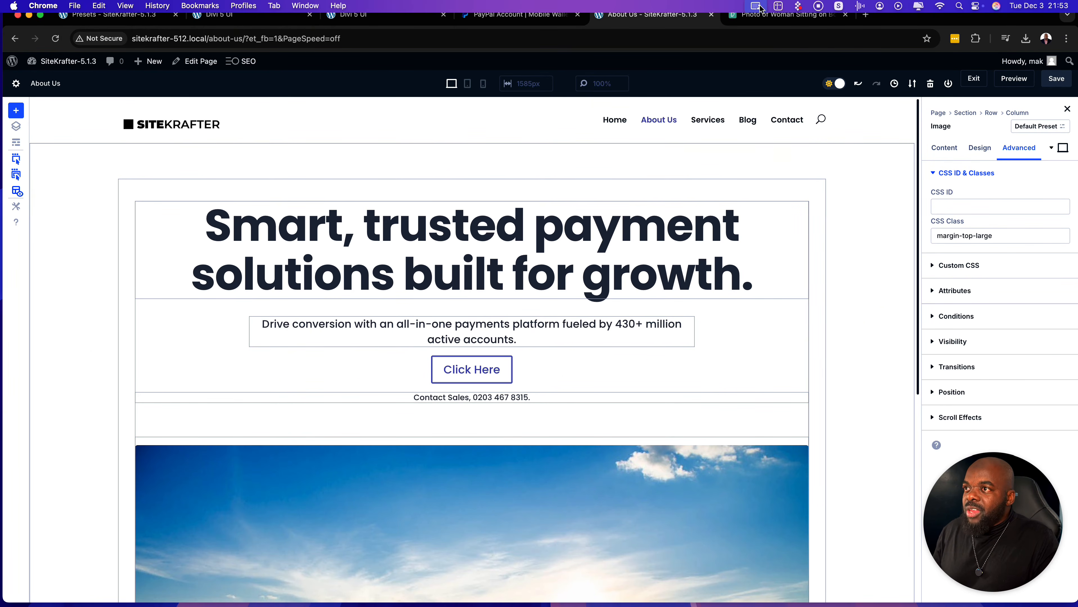
pyautogui.click(778, 6)
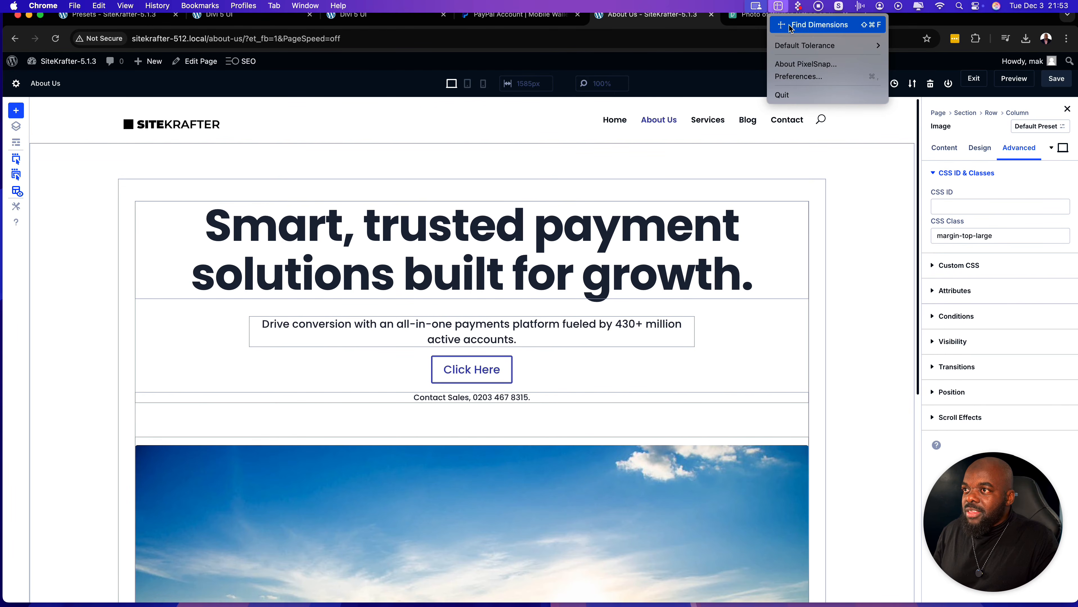
pyautogui.click(799, 25)
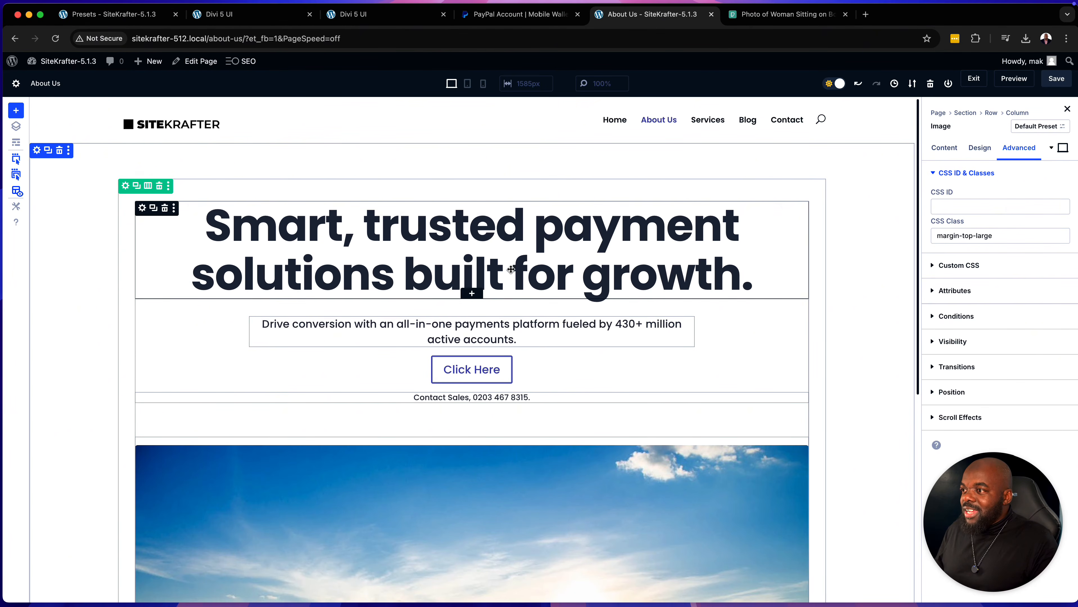
# Step: Insert a new Text module directly below the hero heading
pyautogui.click(472, 294)
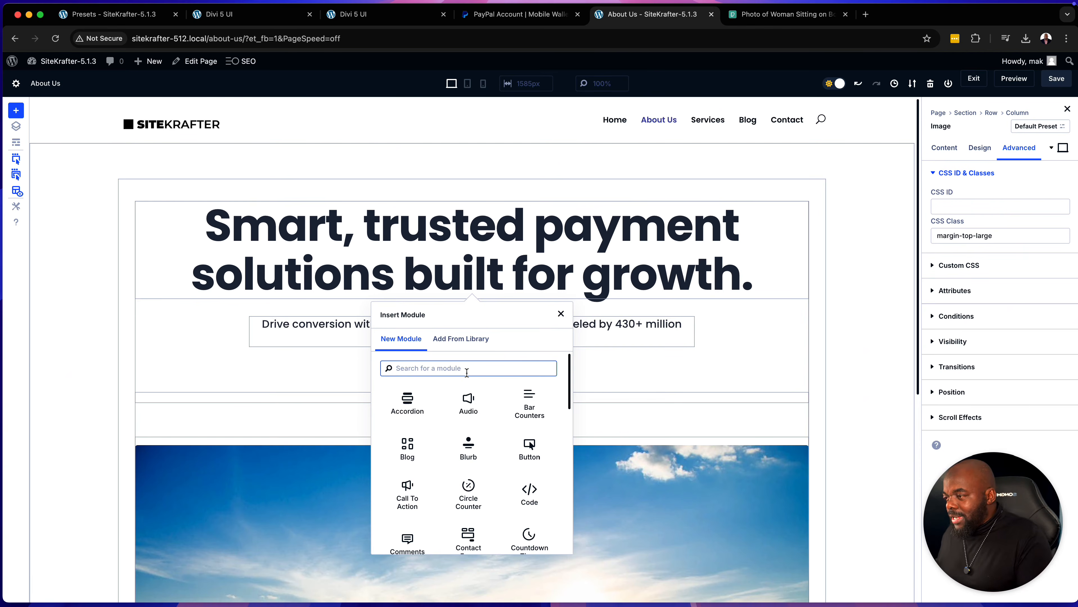
pyautogui.write('text')
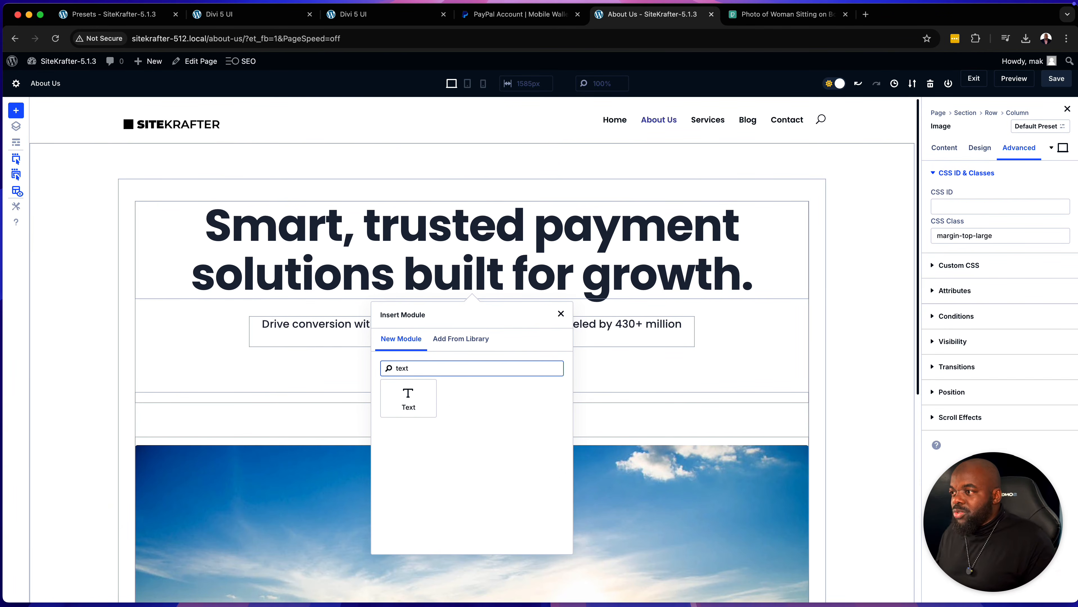
pyautogui.click(416, 400)
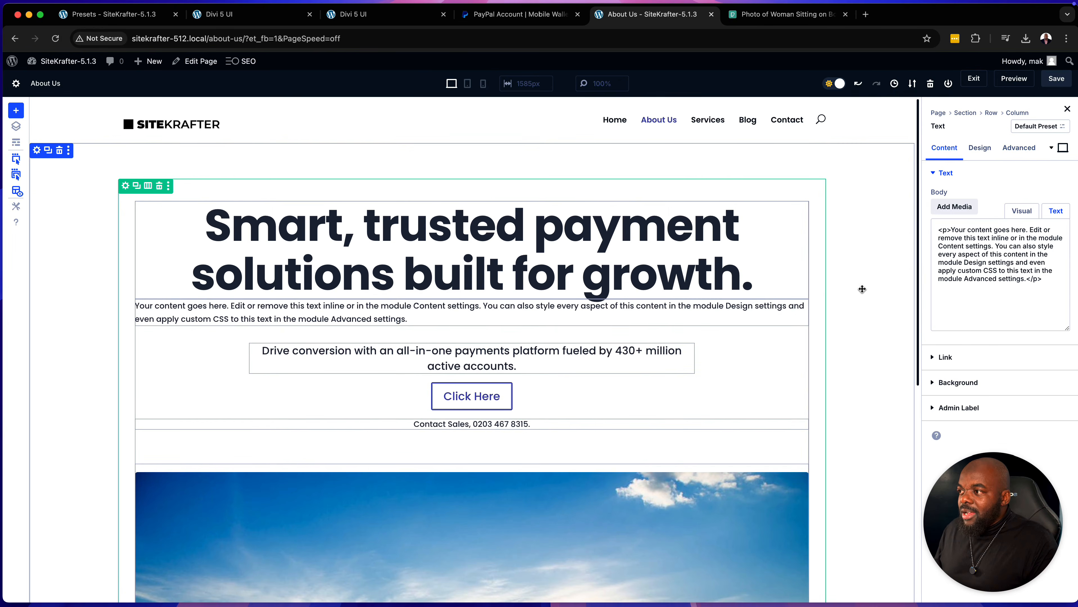
# Step: Assign the CSS classes notice center to the new text module
pyautogui.click(1033, 151)
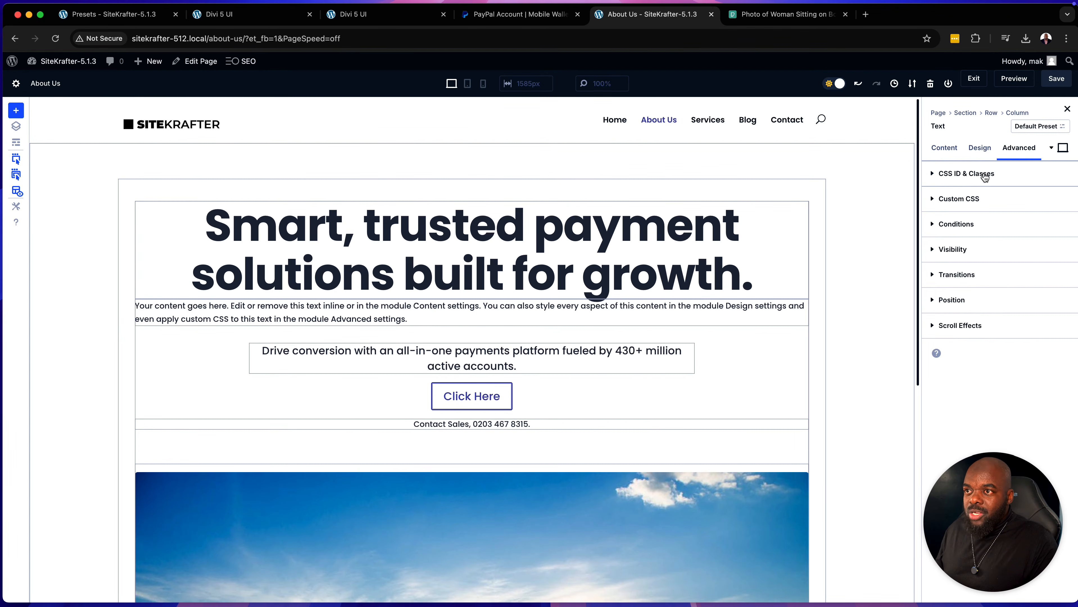
pyautogui.click(984, 174)
pyautogui.click(968, 235)
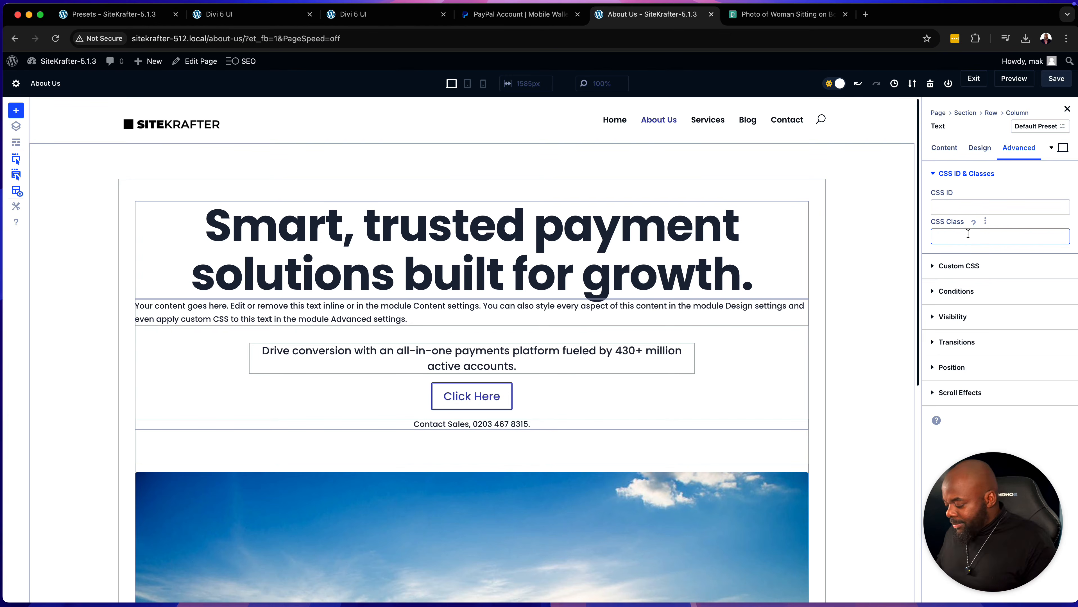
pyautogui.write('noti')
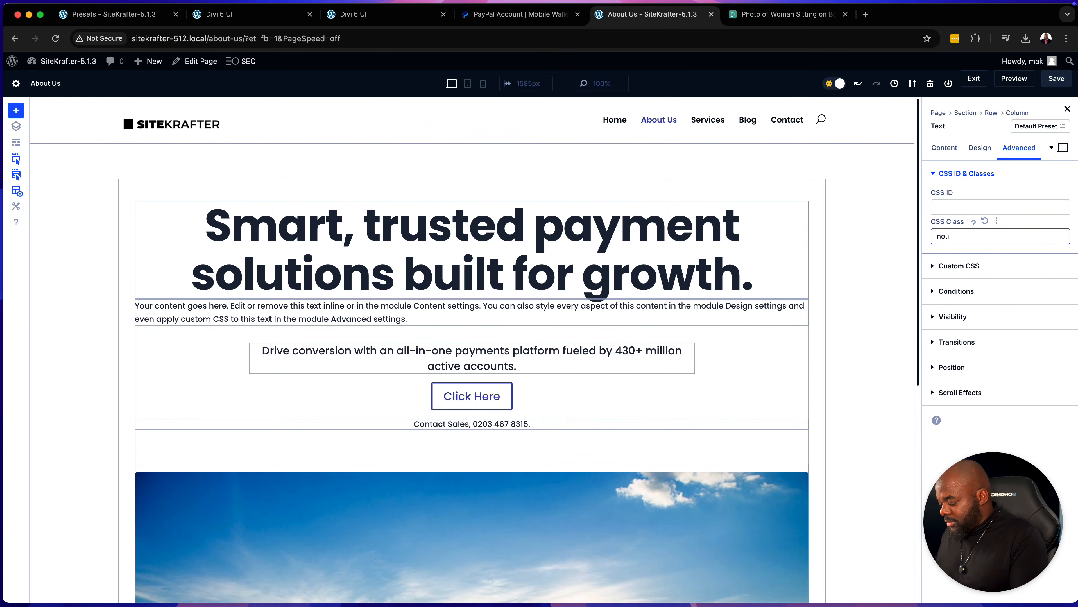
pyautogui.write('ce')
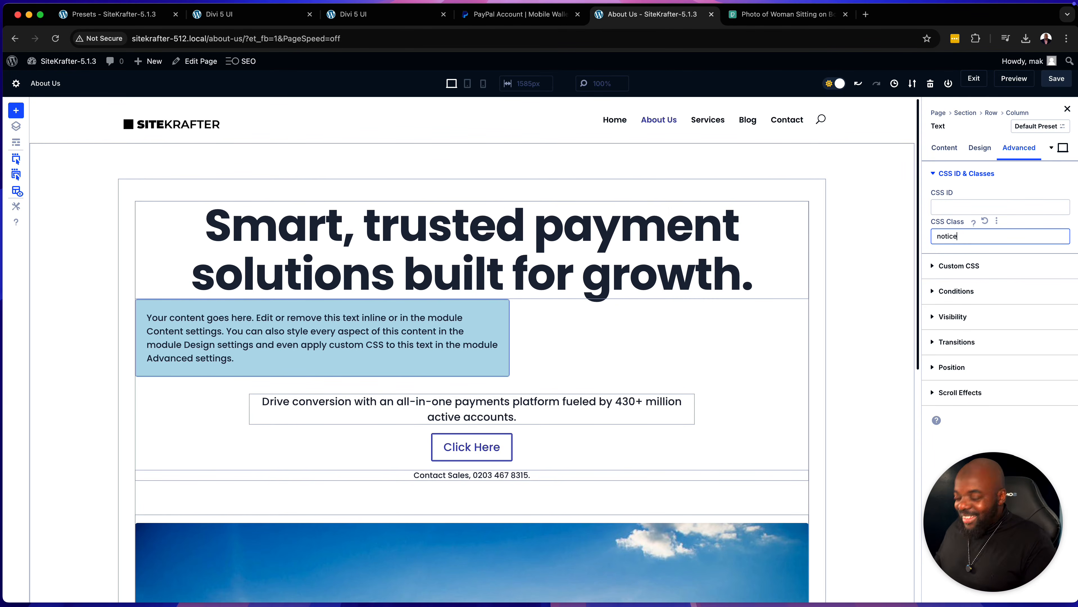
pyautogui.write(' cen')
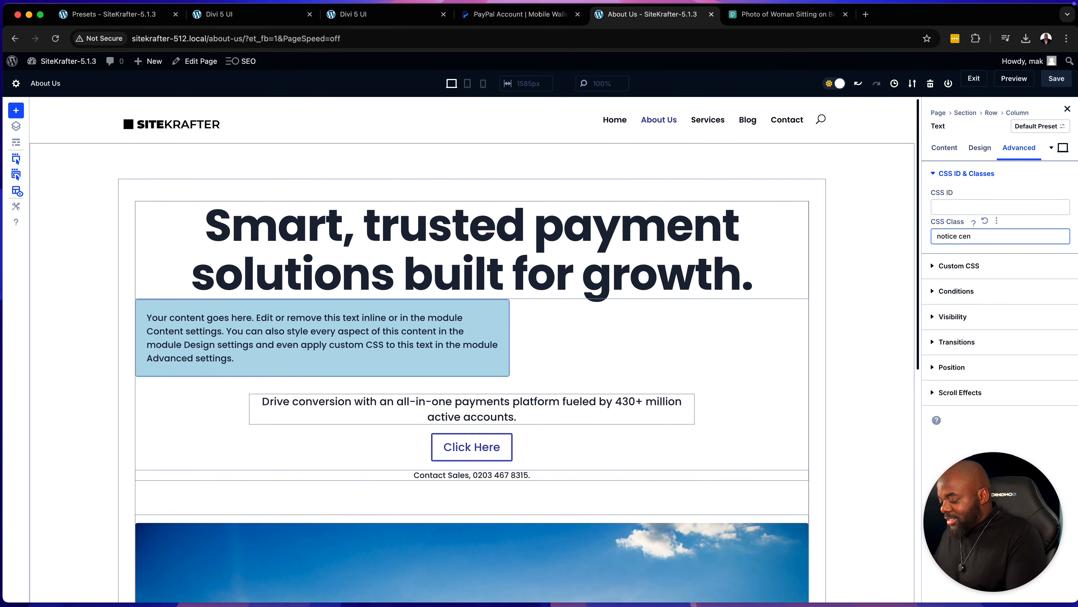
pyautogui.write('ter')
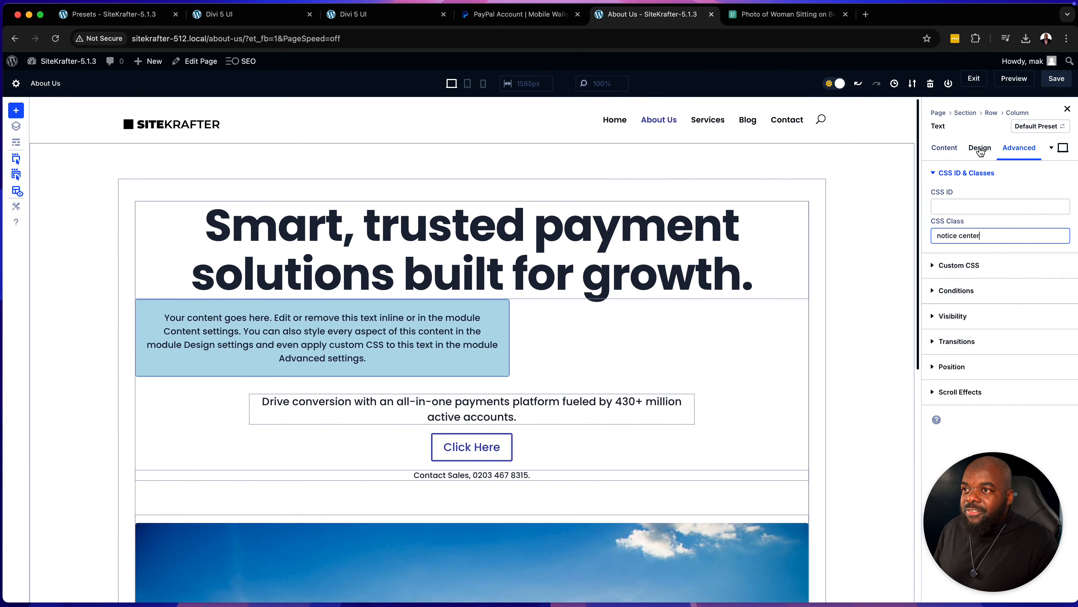
# Step: Set the notice module's alignment to center and move it above the hero heading
pyautogui.click(979, 148)
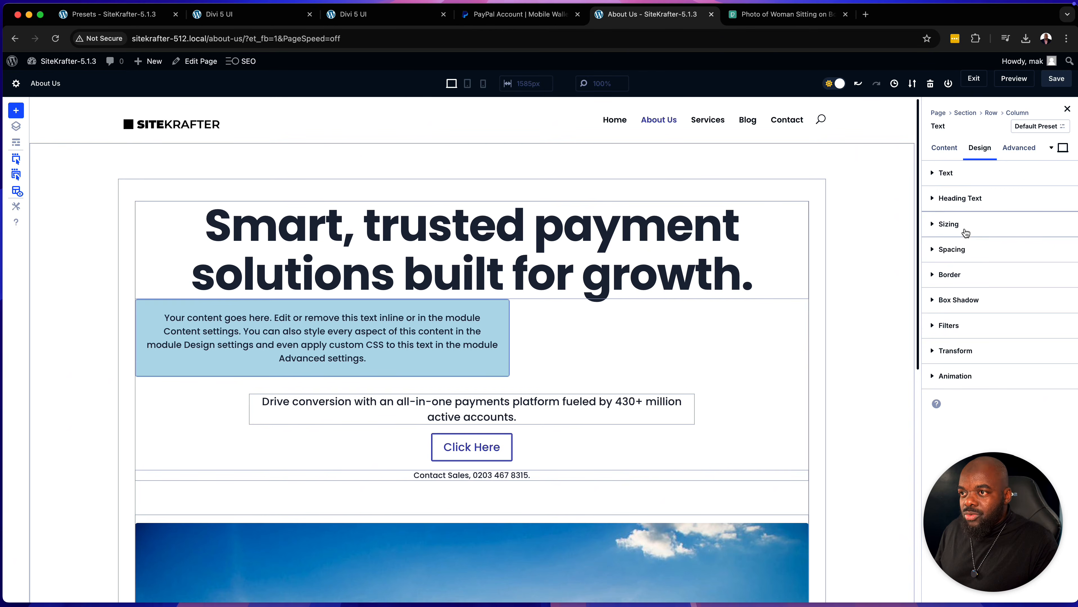
pyautogui.click(955, 228)
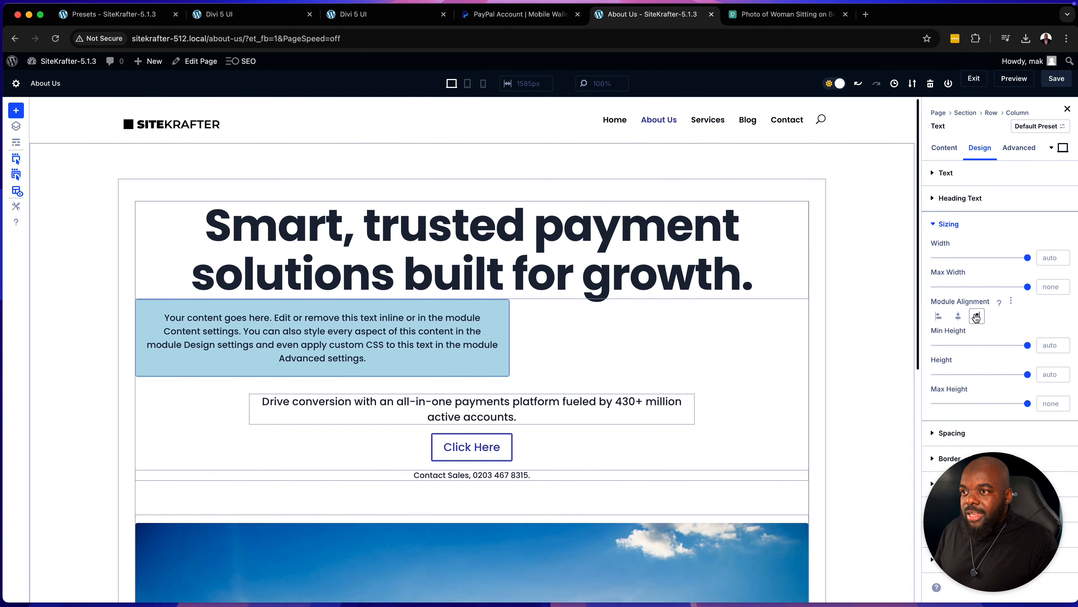
pyautogui.click(958, 316)
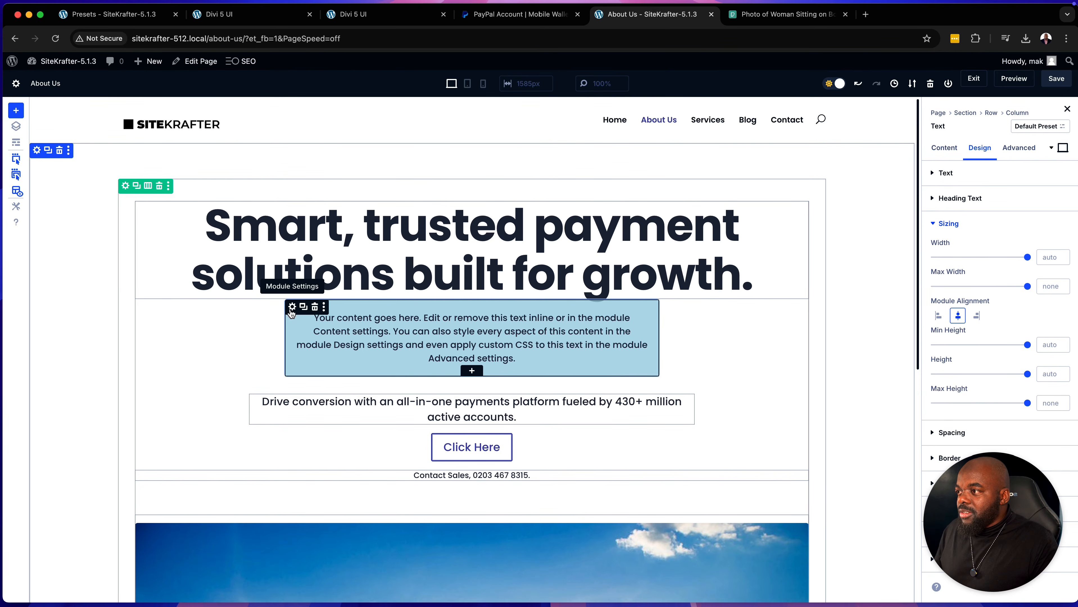
pyautogui.click(270, 336)
pyautogui.moveTo(306, 327); pyautogui.dragTo(322, 218)
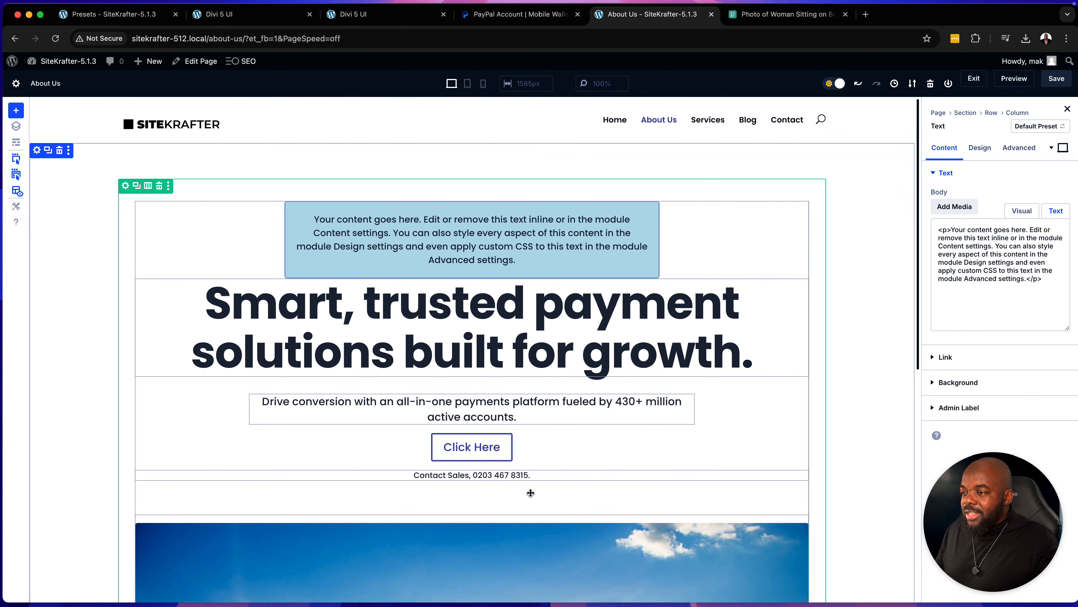
# Step: Append the margin-top-large class to the hero heading's CSS classes, after heading-xxxlarge center
pyautogui.click(483, 298)
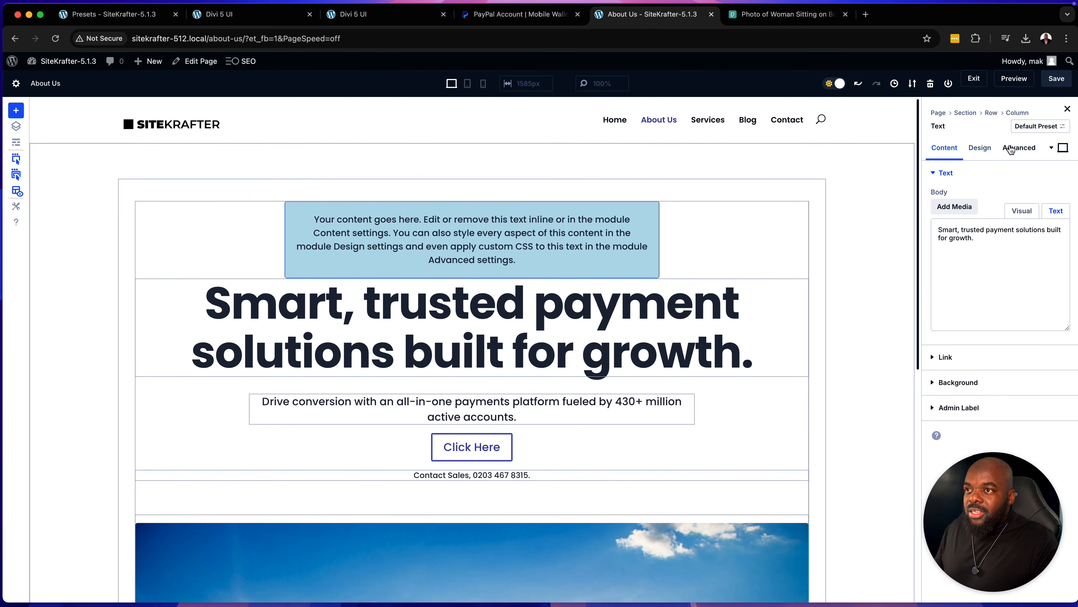
pyautogui.click(1010, 148)
pyautogui.click(974, 174)
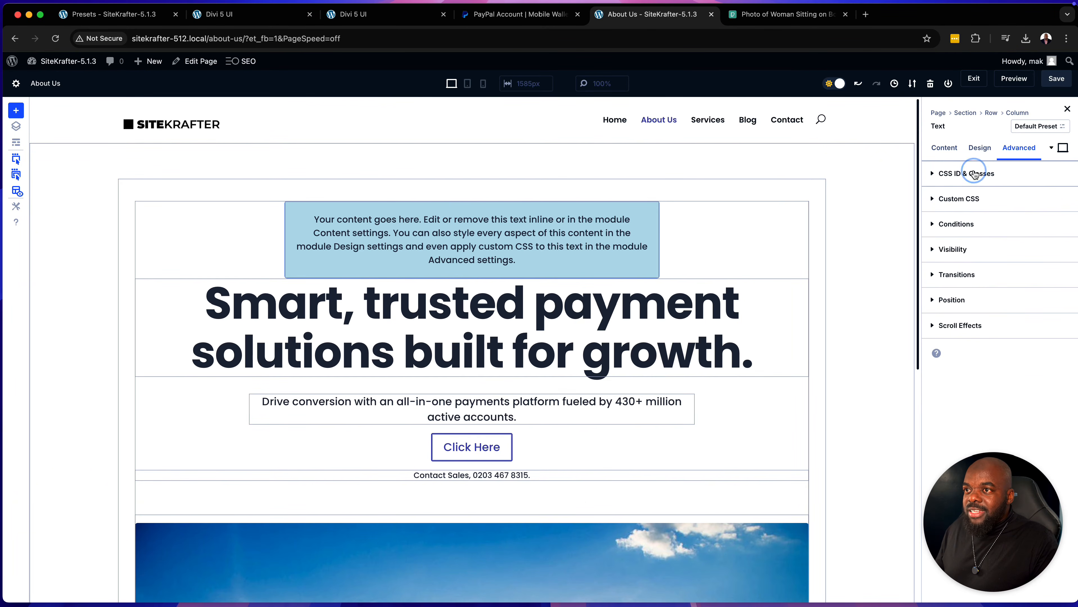
pyautogui.click(1047, 242)
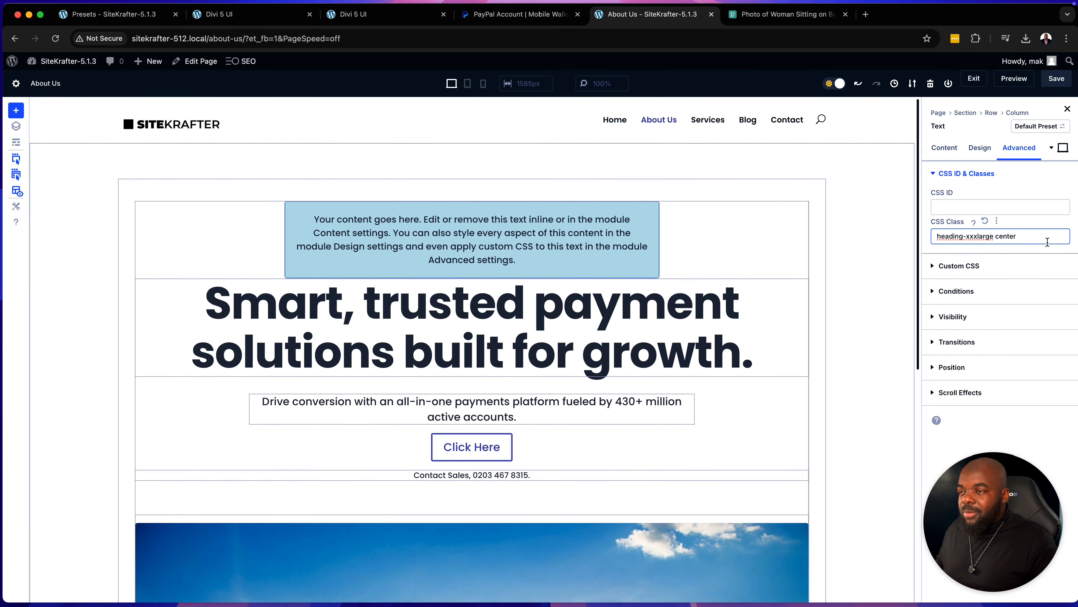
pyautogui.write('margin-top-')
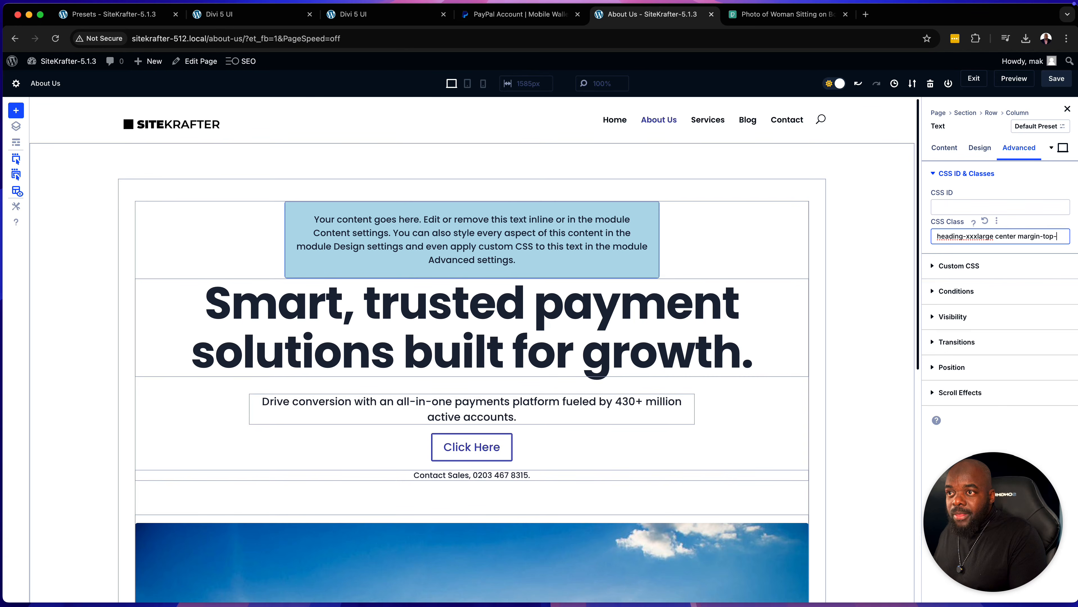
pyautogui.write('large')
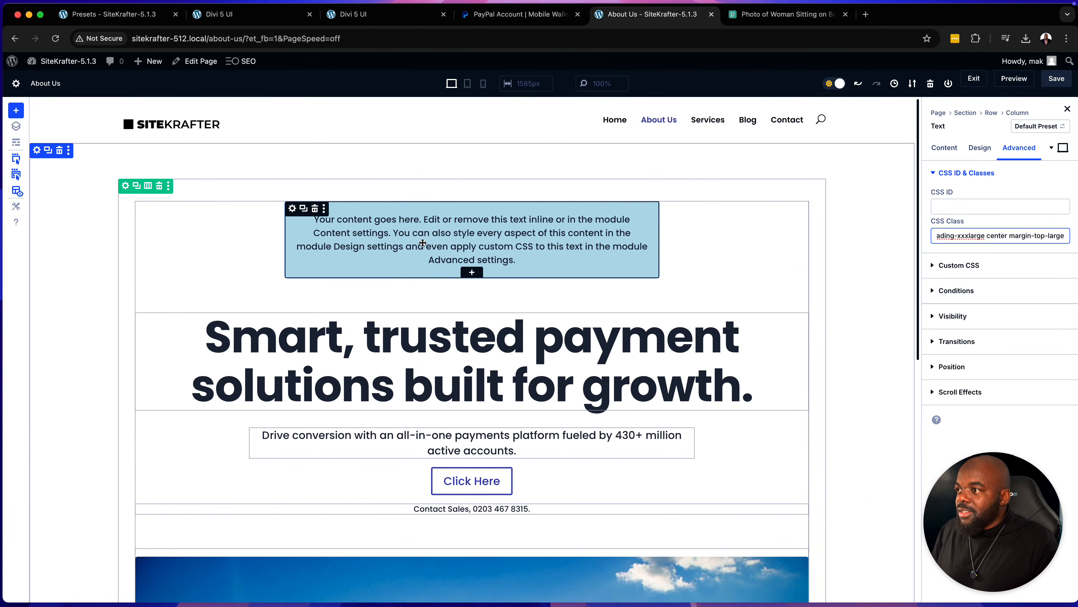
# Step: Shorten the notice module's body text by deleting everything after "Content settings."
pyautogui.click(580, 234)
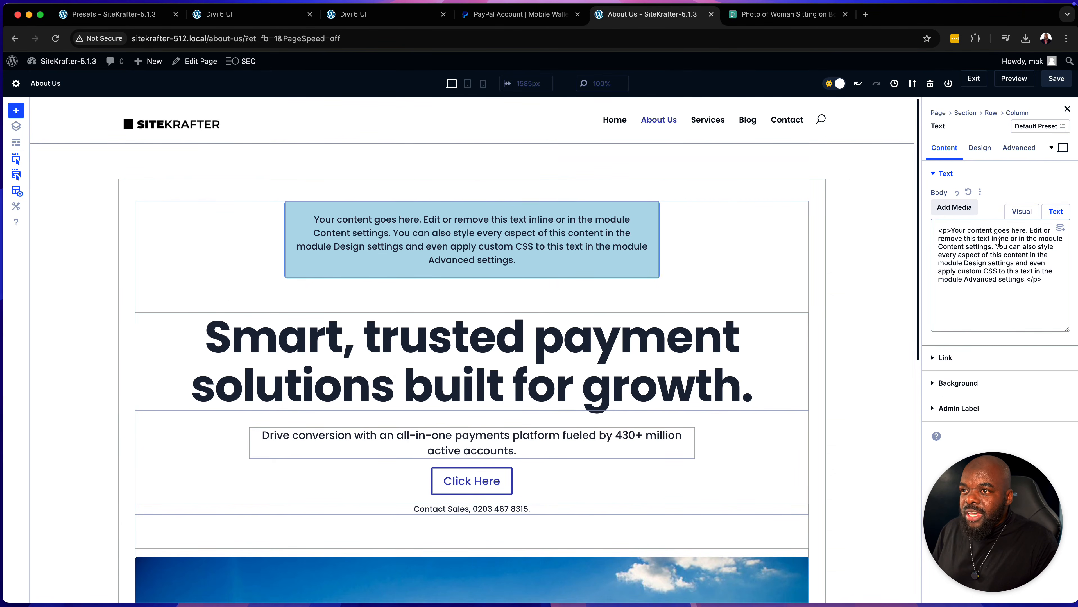
pyautogui.click(1021, 212)
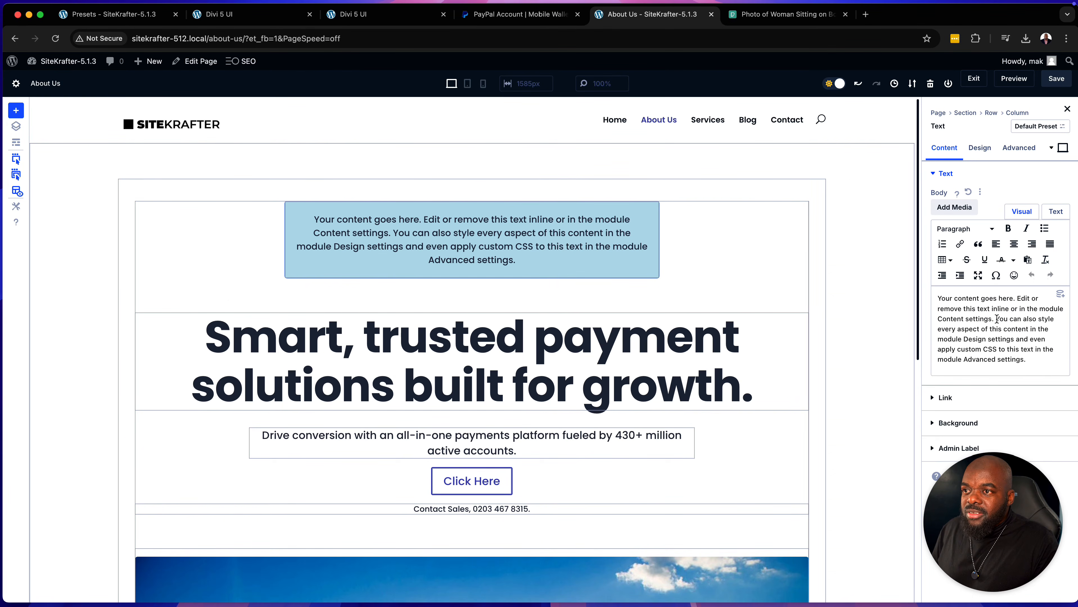
pyautogui.moveTo(996, 319); pyautogui.dragTo(1037, 361)
pyautogui.press('BackSpace')
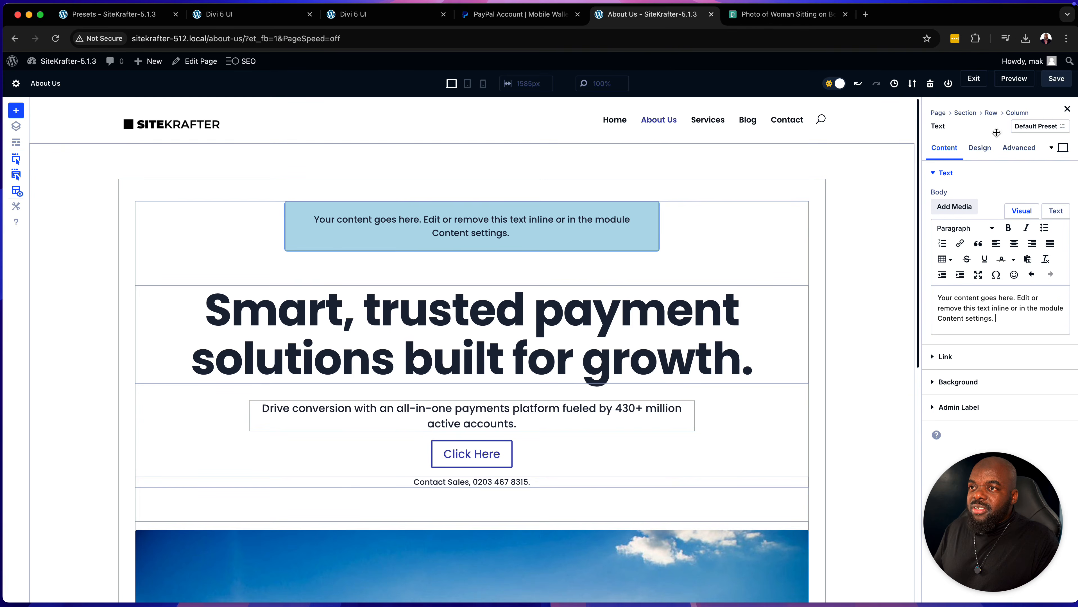
# Step: Replace the notice class with warning on the text module above the heading, keeping center, and save the page
pyautogui.click(1020, 149)
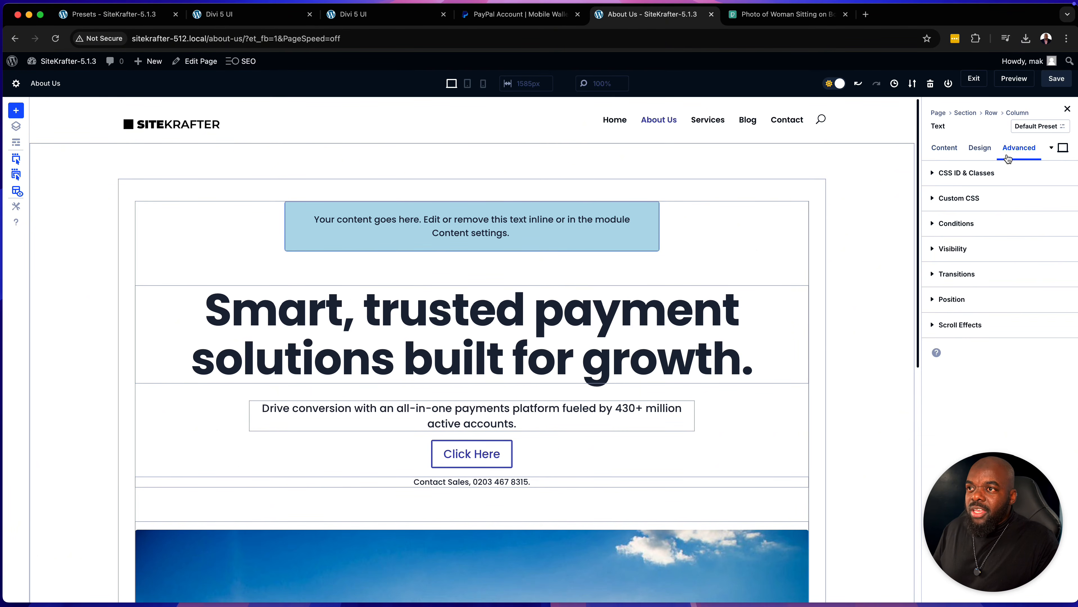
pyautogui.click(967, 174)
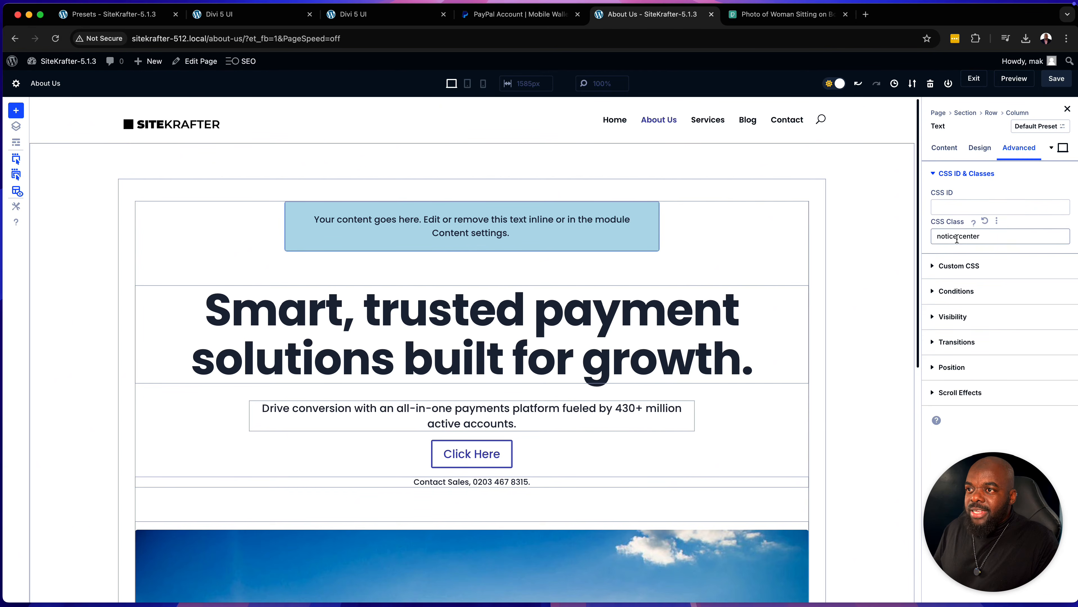
pyautogui.moveTo(956, 238); pyautogui.dragTo(925, 236)
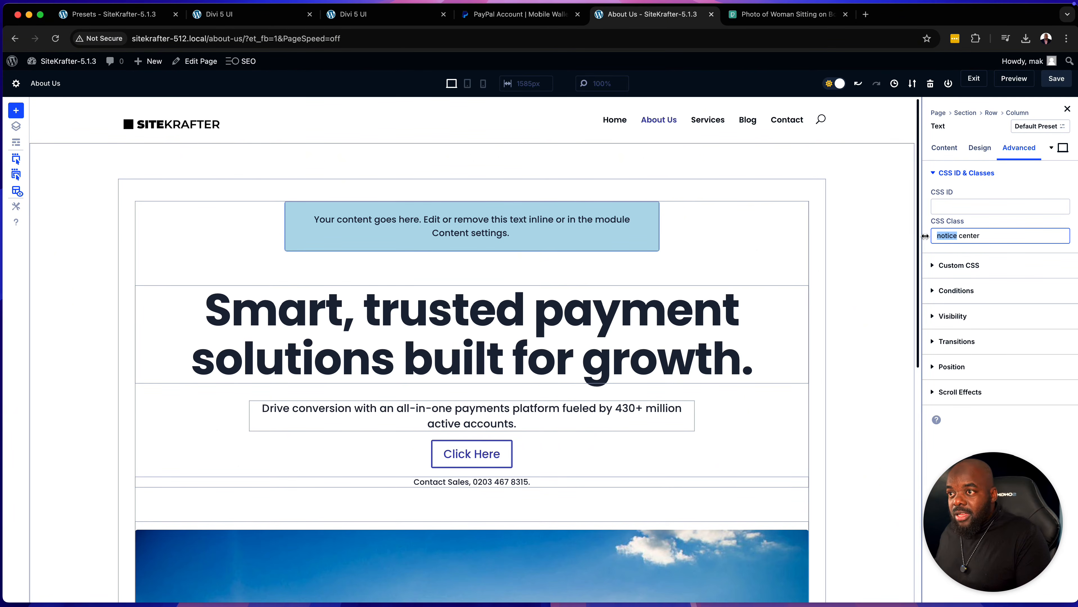
pyautogui.write('warnin')
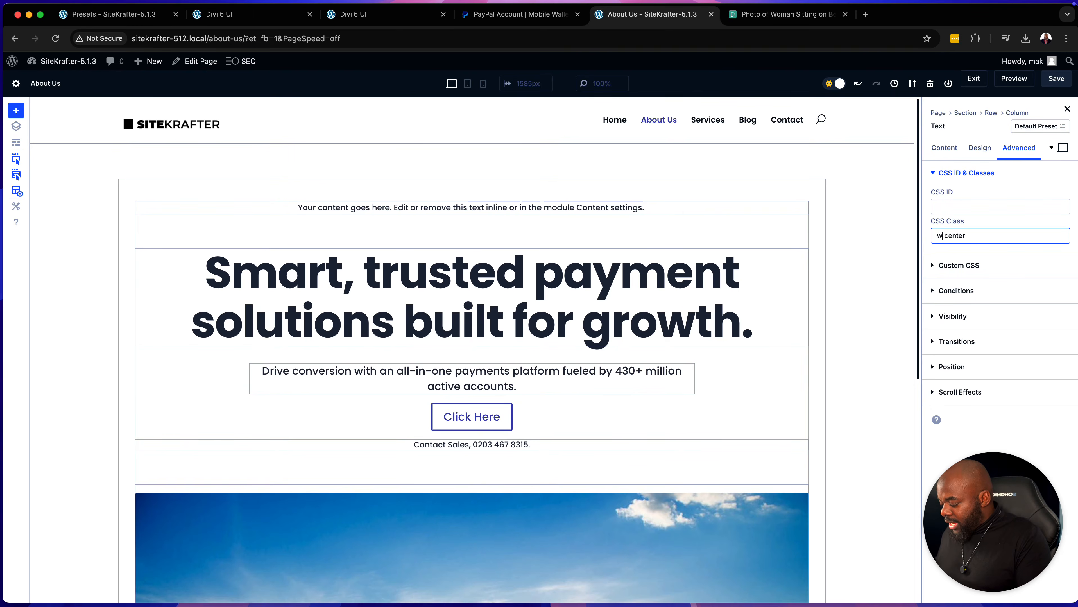
pyautogui.write('g')
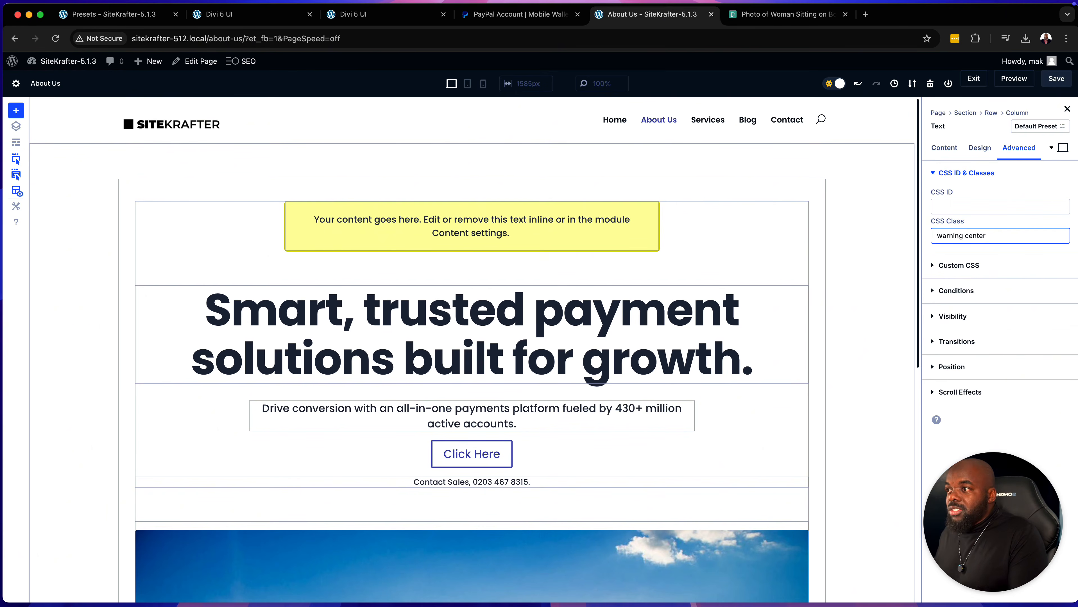
pyautogui.click(1057, 82)
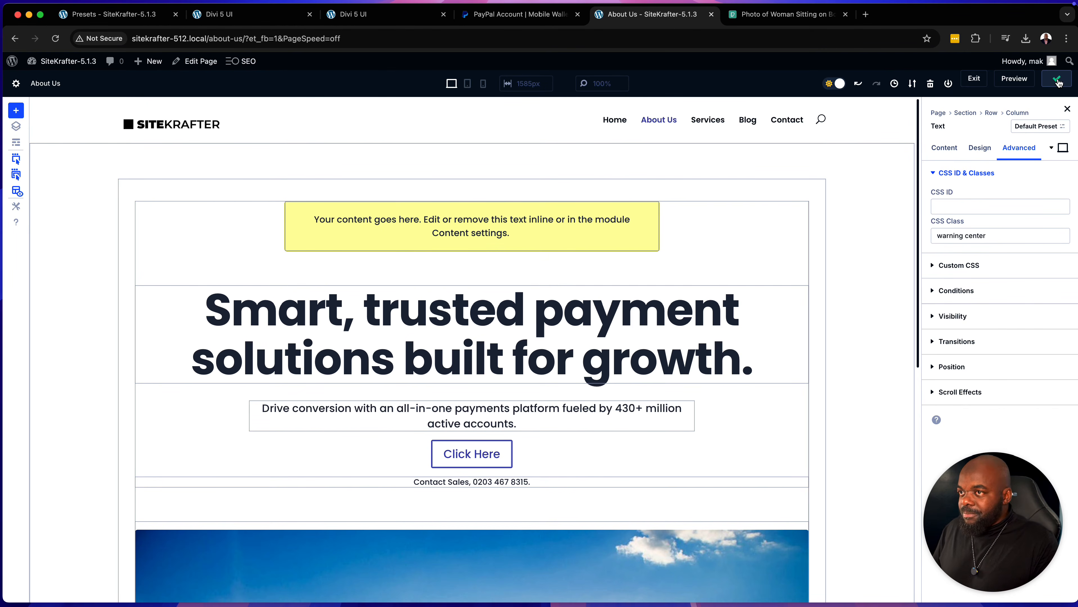
# Step: Apply the large-section class from the presets page's Fluid Section Padding list to the hero section's CSS classes and save the page
pyautogui.moveTo(37, 154)
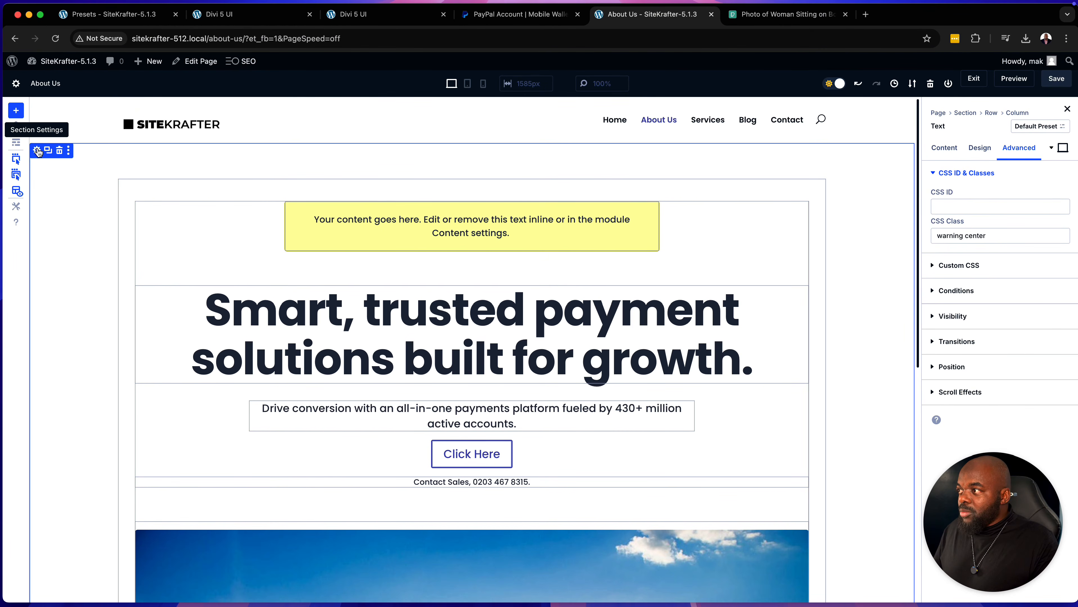
pyautogui.click(37, 151)
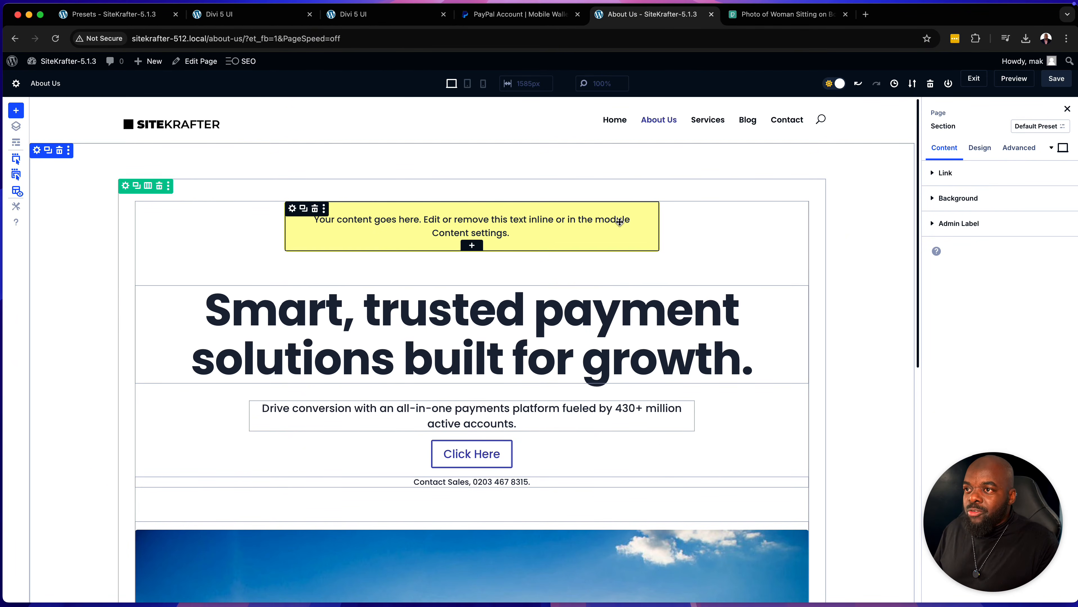
pyautogui.click(1021, 148)
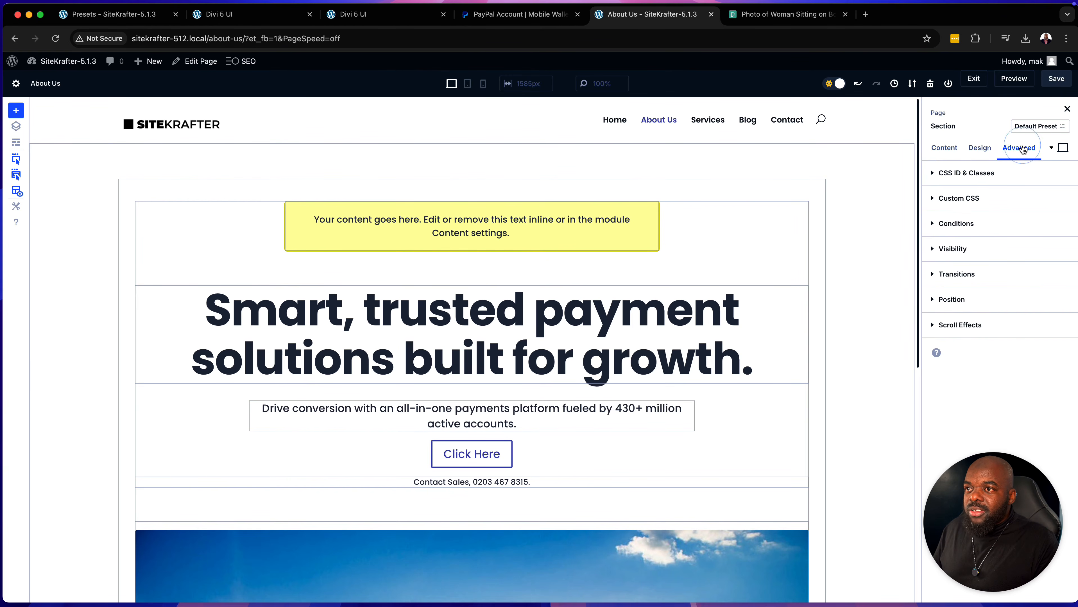
pyautogui.click(978, 173)
pyautogui.click(954, 240)
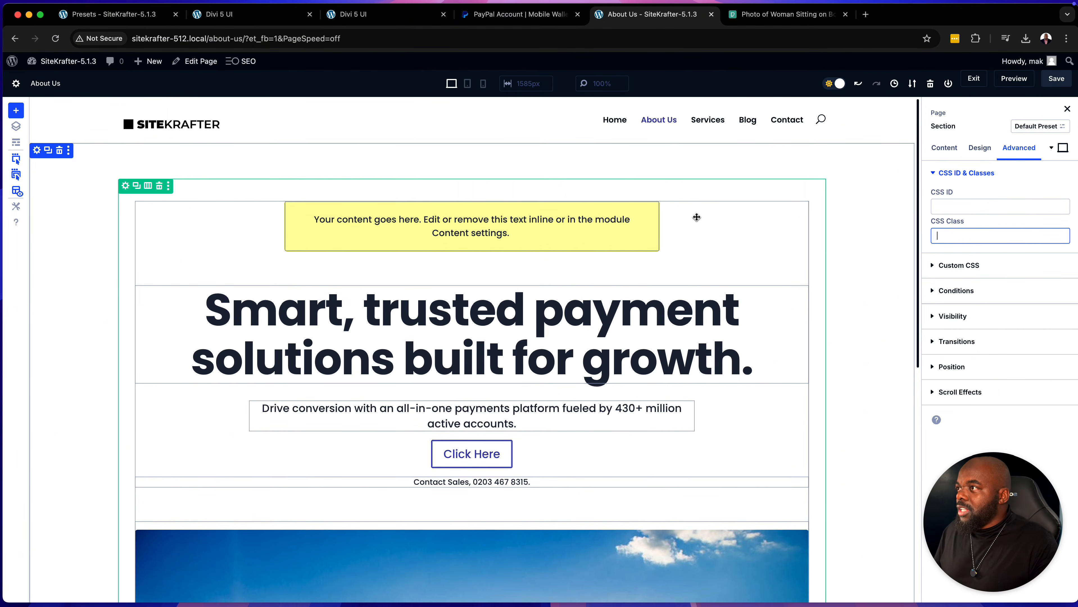
pyautogui.click(143, 19)
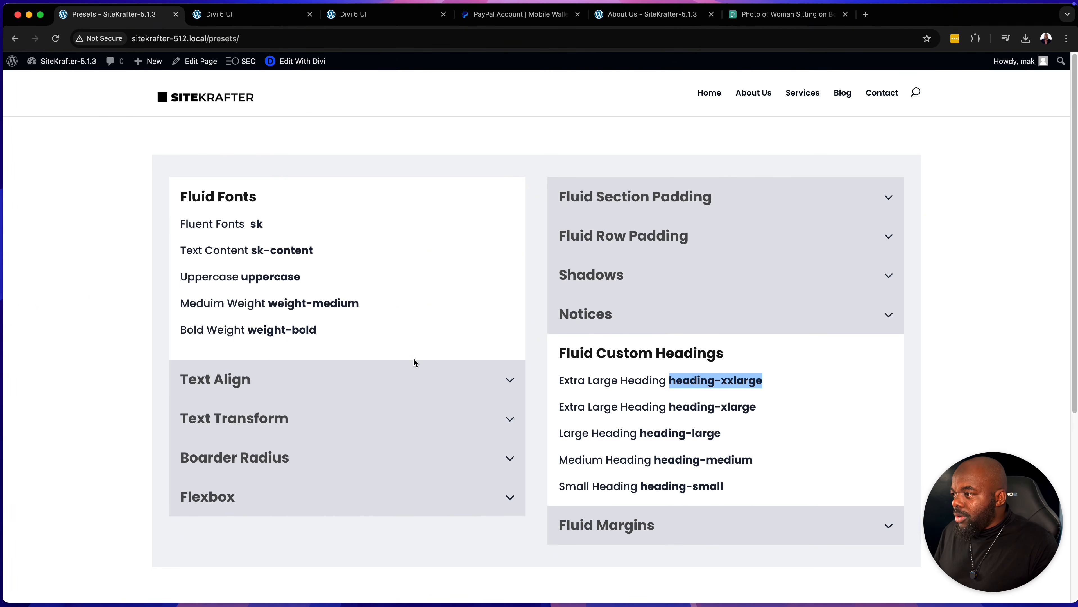
pyautogui.click(604, 198)
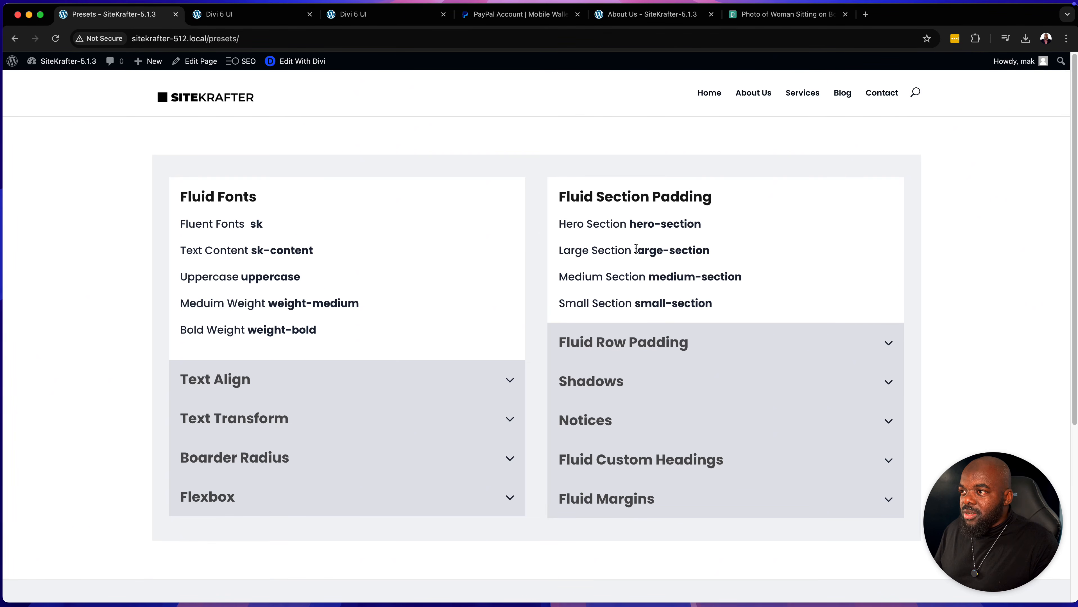
pyautogui.moveTo(633, 249); pyautogui.dragTo(723, 254)
pyautogui.press('super+c')
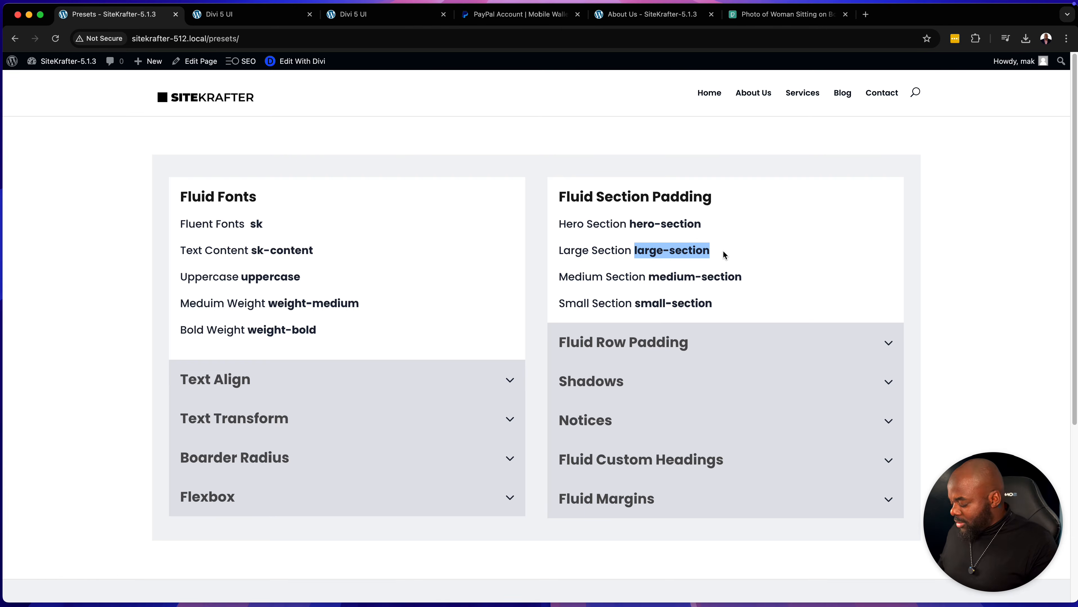
pyautogui.click(683, 16)
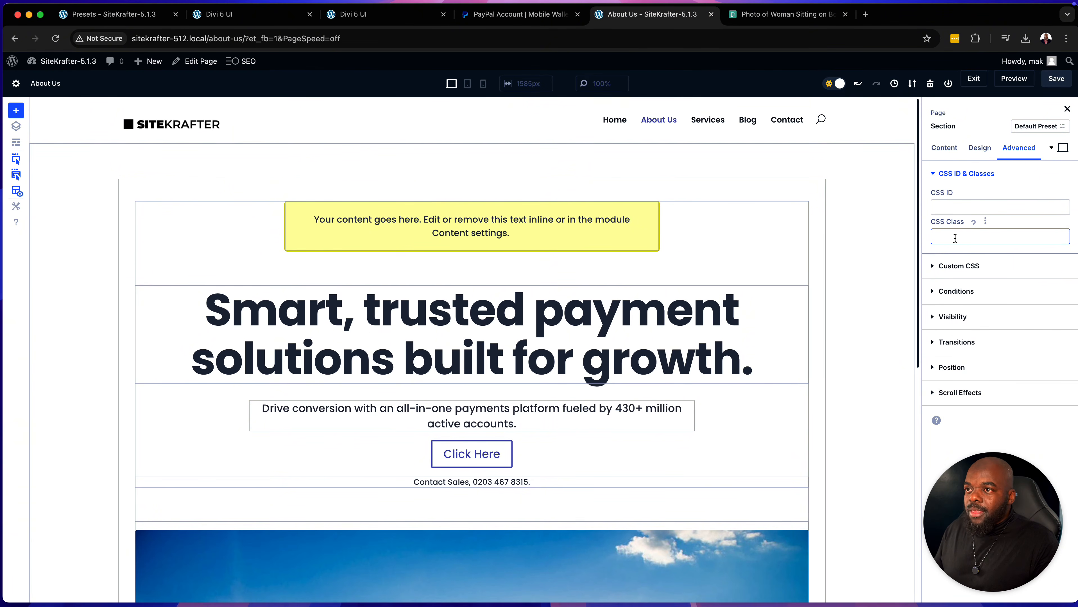
pyautogui.press('super+v')
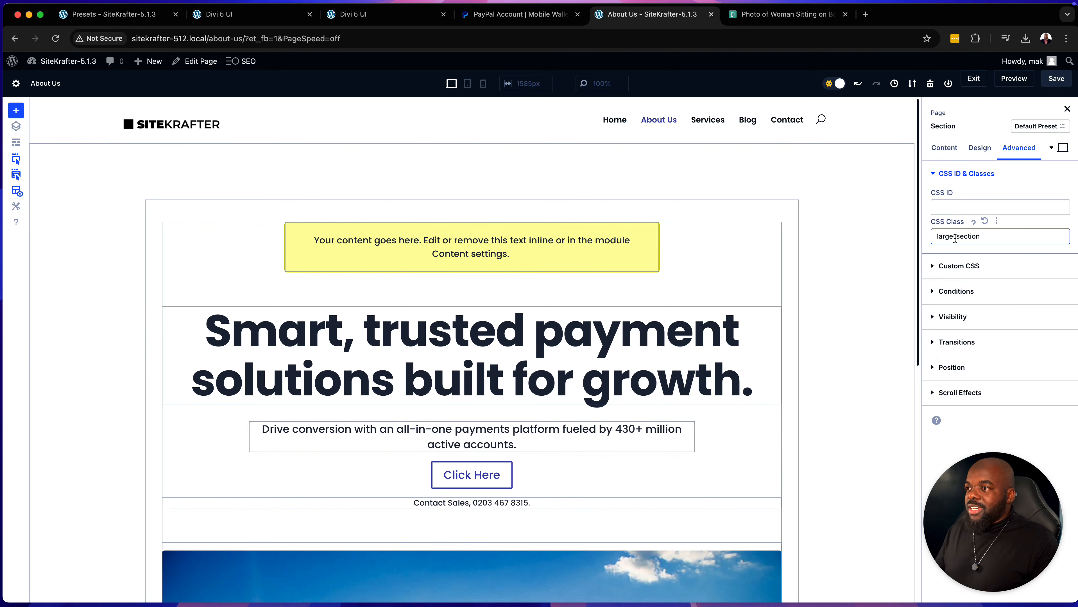
pyautogui.click(1056, 81)
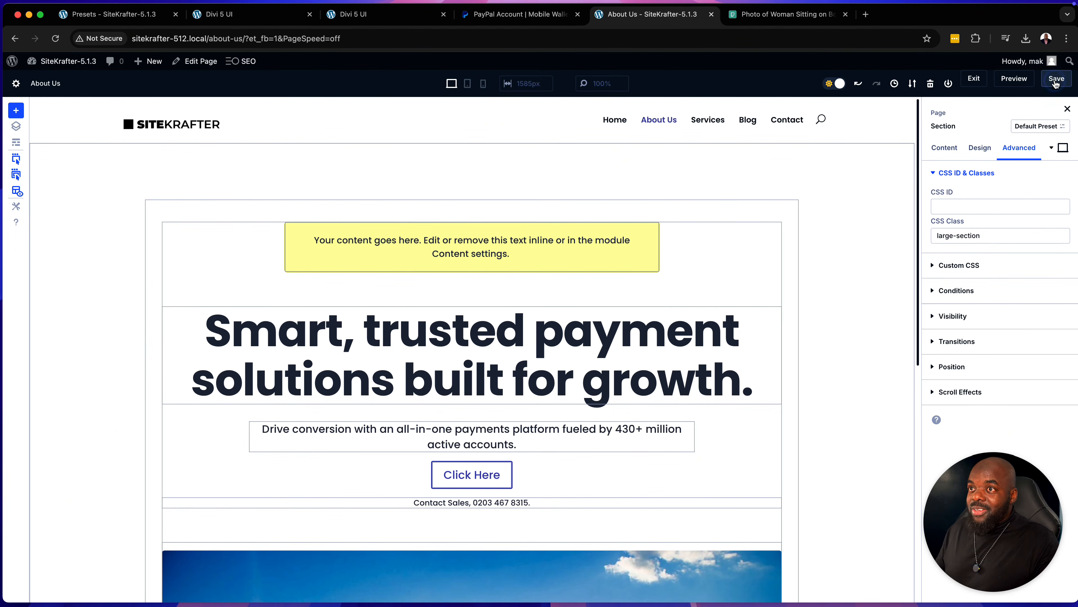
# Step: Preview the About Us page and compare its hero section with the Divi 5 UI version and the PayPal original
pyautogui.click(1022, 79)
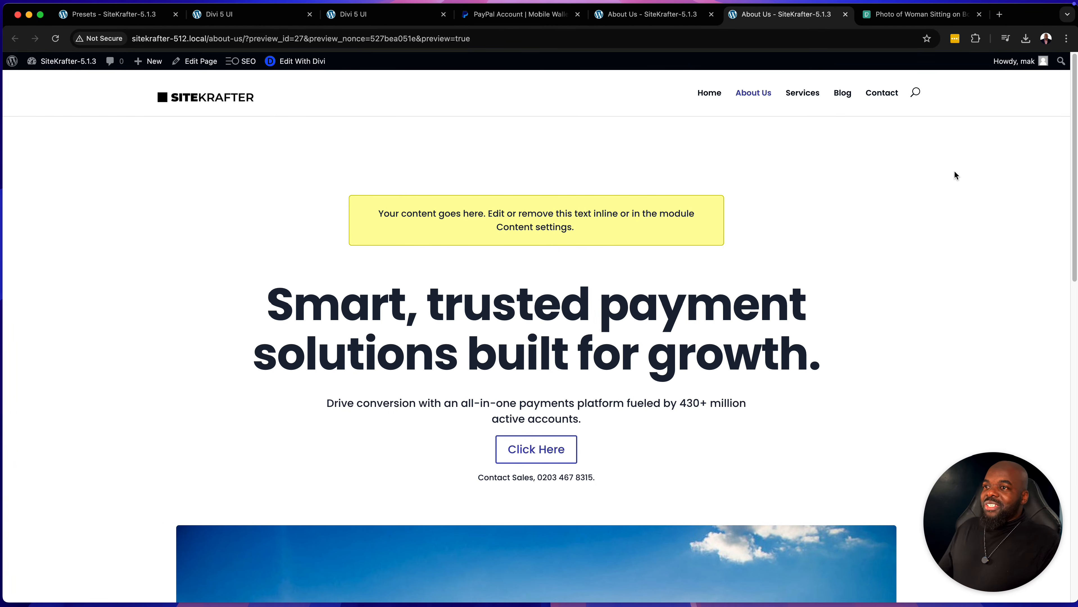
pyautogui.scroll(-5, 989, 214)
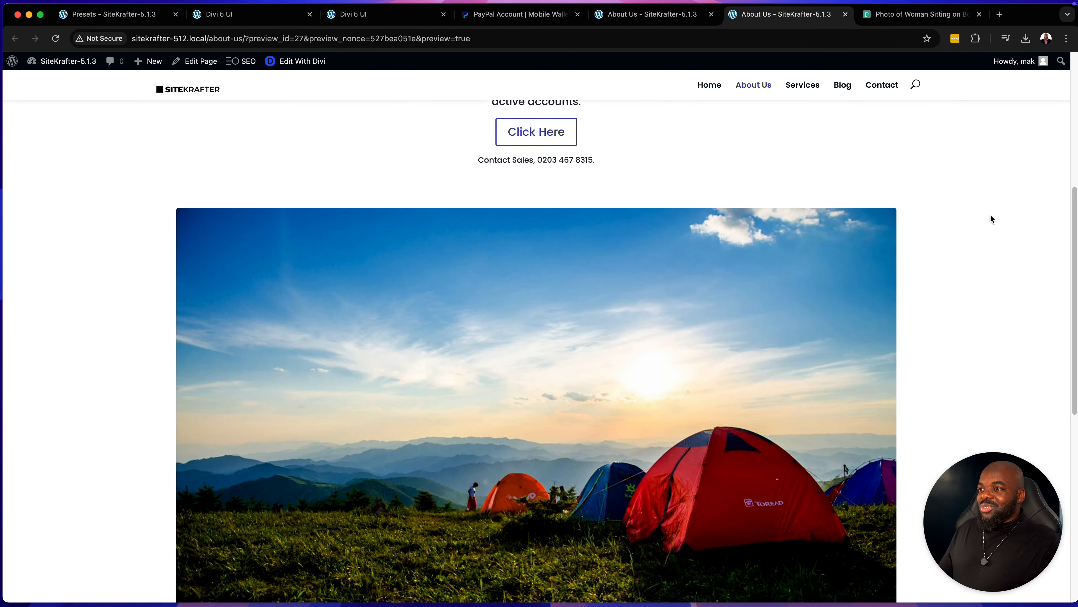
pyautogui.scroll(6, 990, 217)
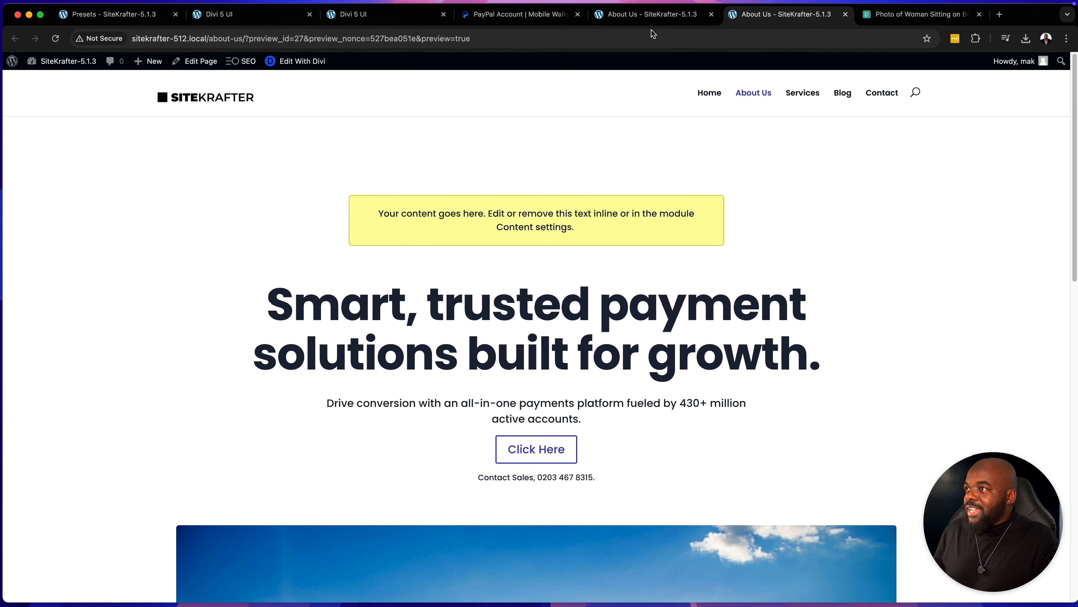
pyautogui.click(359, 16)
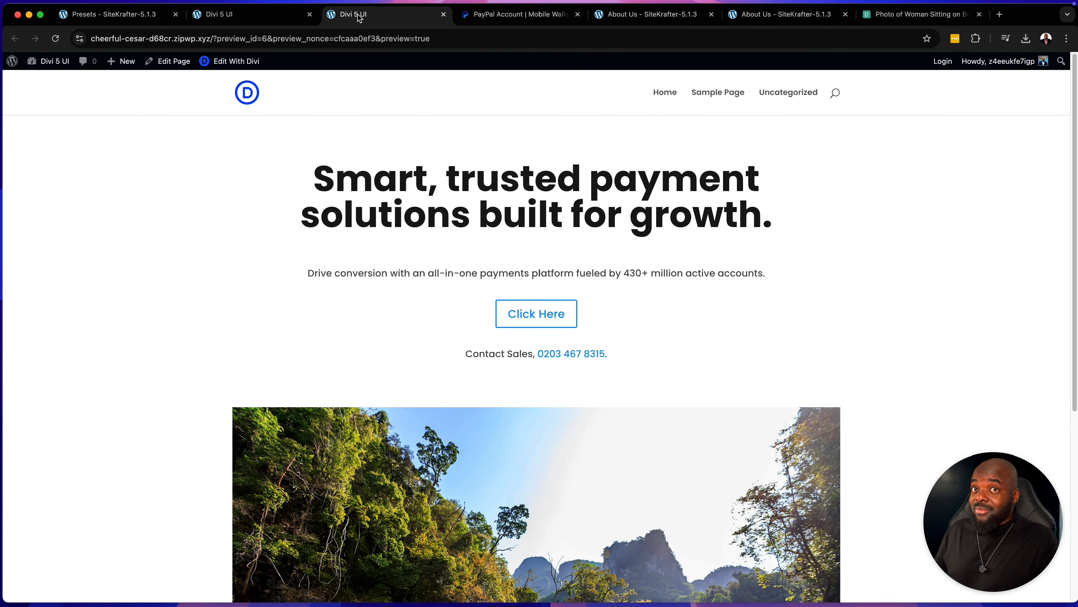
pyautogui.click(506, 17)
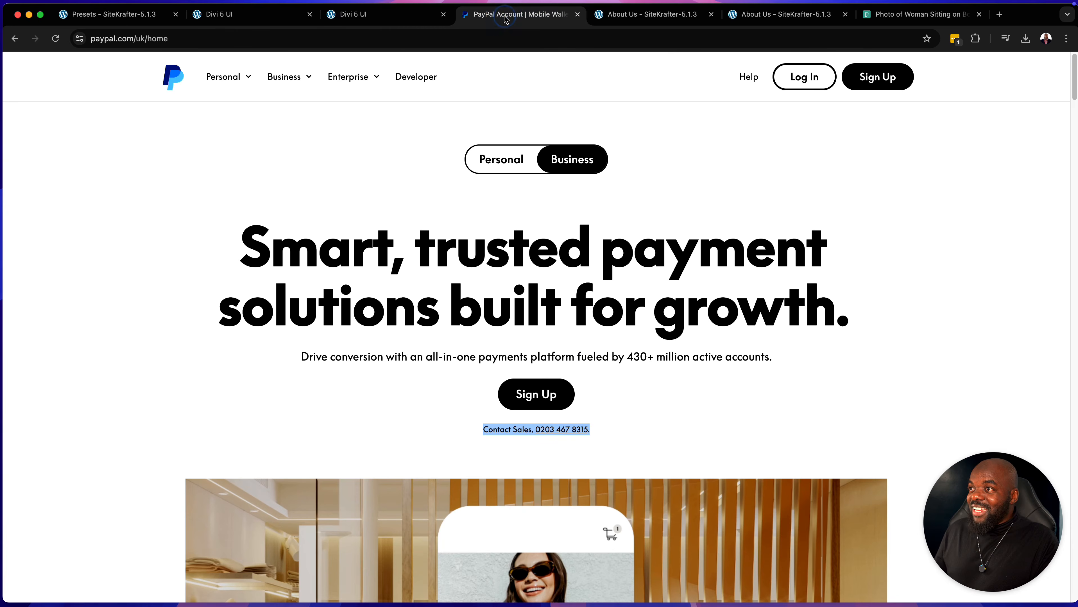
pyautogui.click(307, 408)
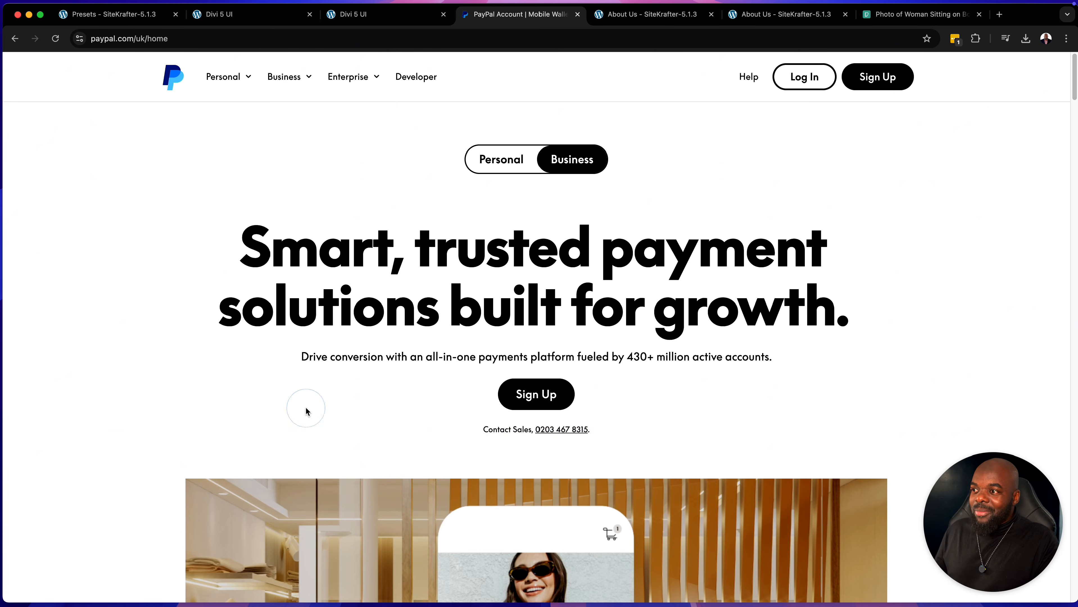
pyautogui.click(807, 15)
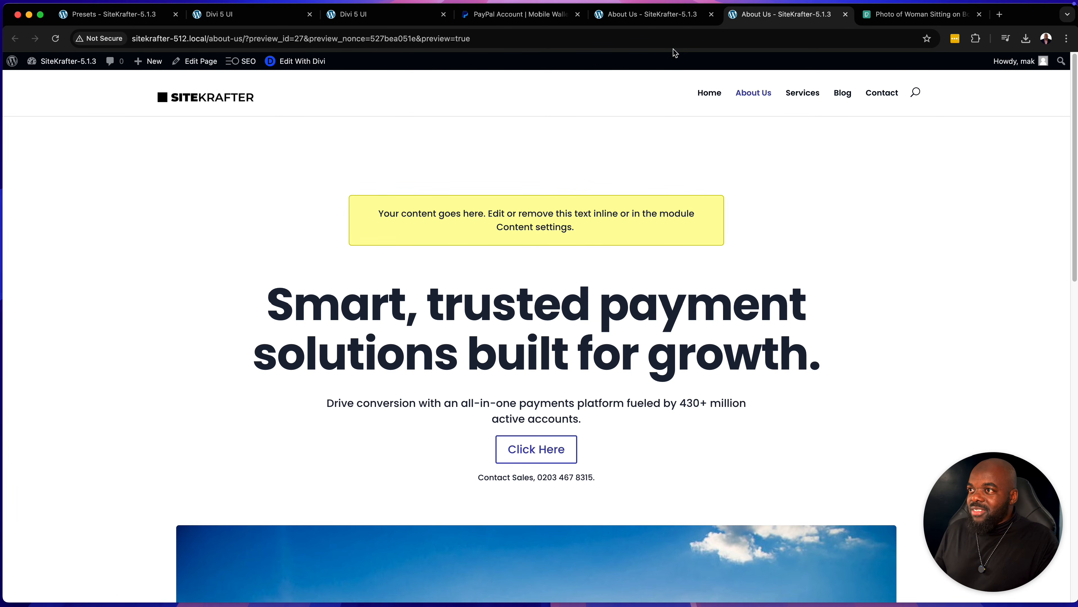
# Step: Delete the warning notice above the hero heading, remove margin-top-large from the heading's CSS classes, and save the page
pyautogui.click(670, 17)
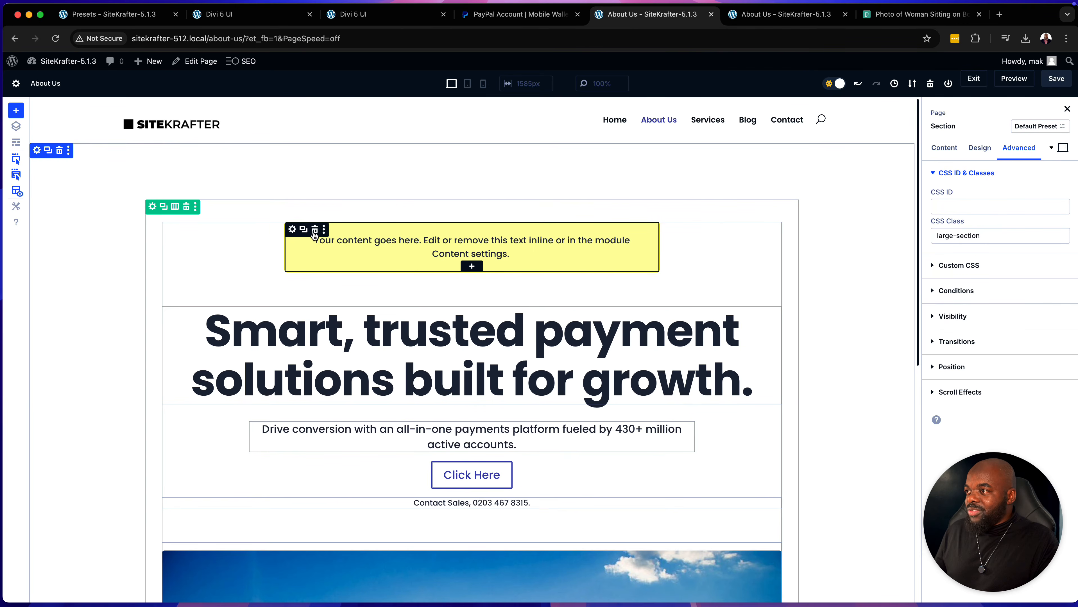
pyautogui.click(315, 232)
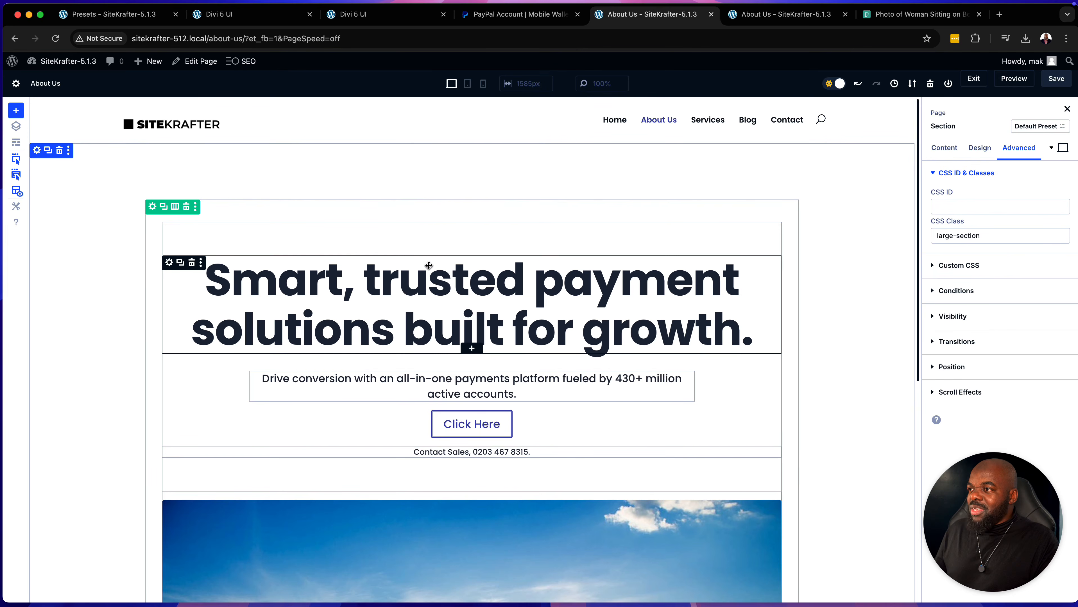
pyautogui.click(440, 279)
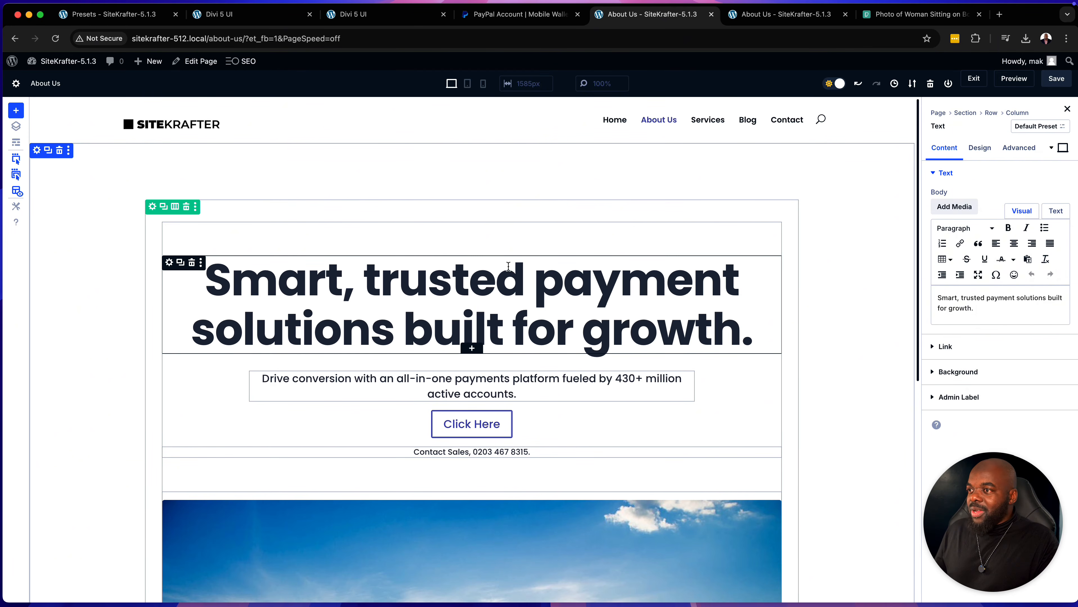
pyautogui.click(1028, 150)
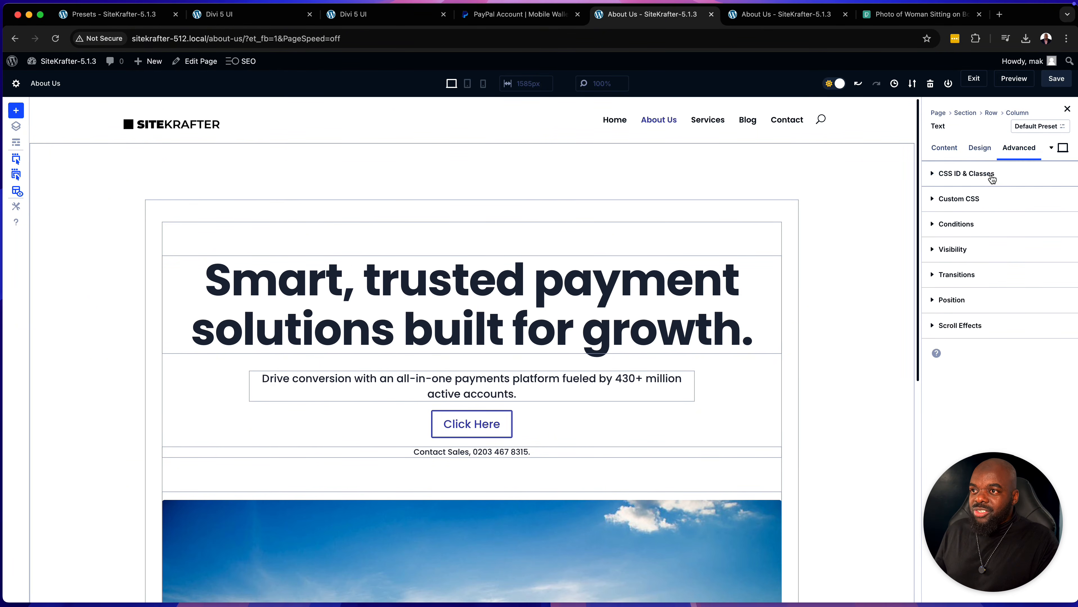
pyautogui.click(990, 174)
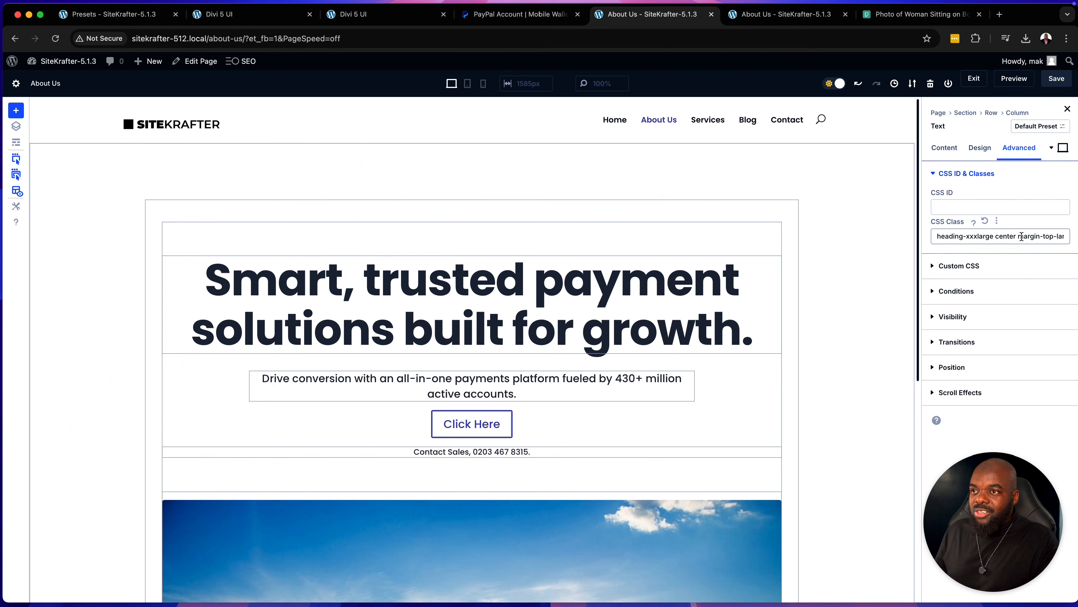
pyautogui.moveTo(1018, 235); pyautogui.dragTo(1066, 237)
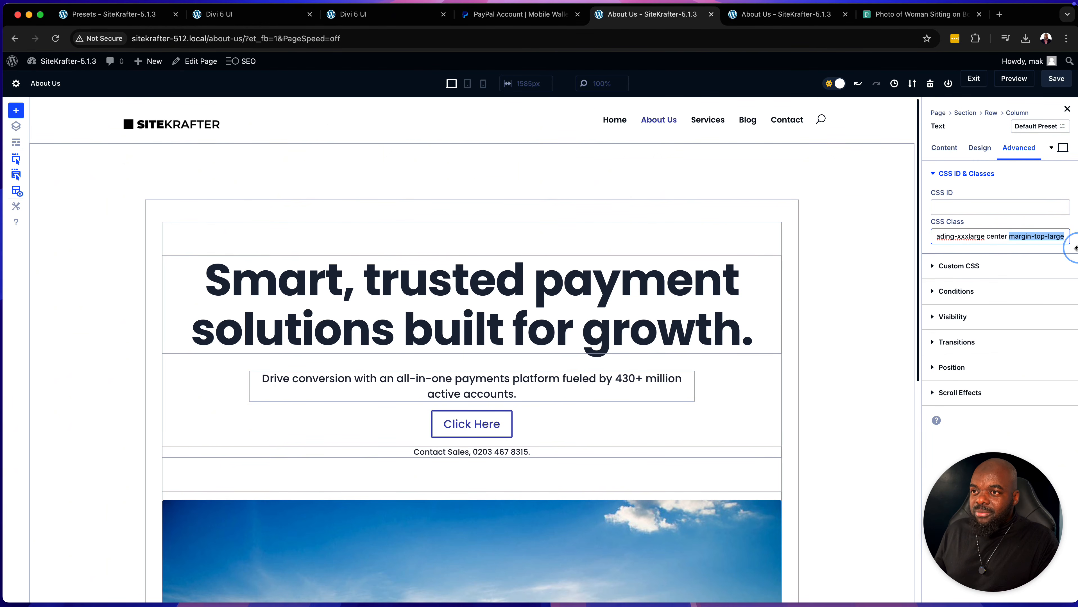
pyautogui.press('BackSpace')
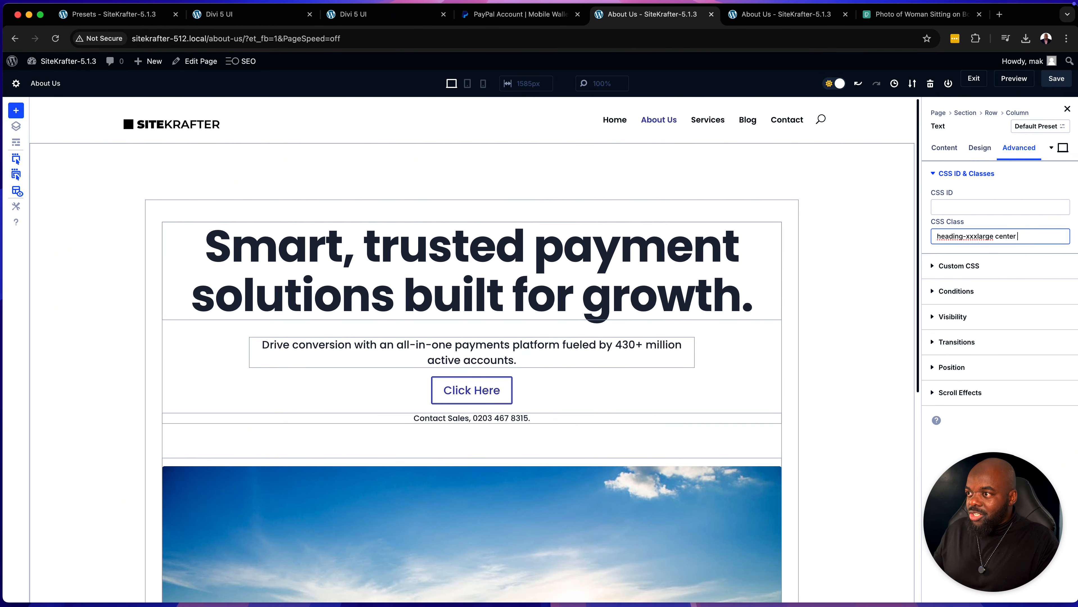
pyautogui.click(1056, 81)
# Step: Refresh the About Us preview and compare its hero section with the Divi 5 UI preview at full width
pyautogui.click(799, 15)
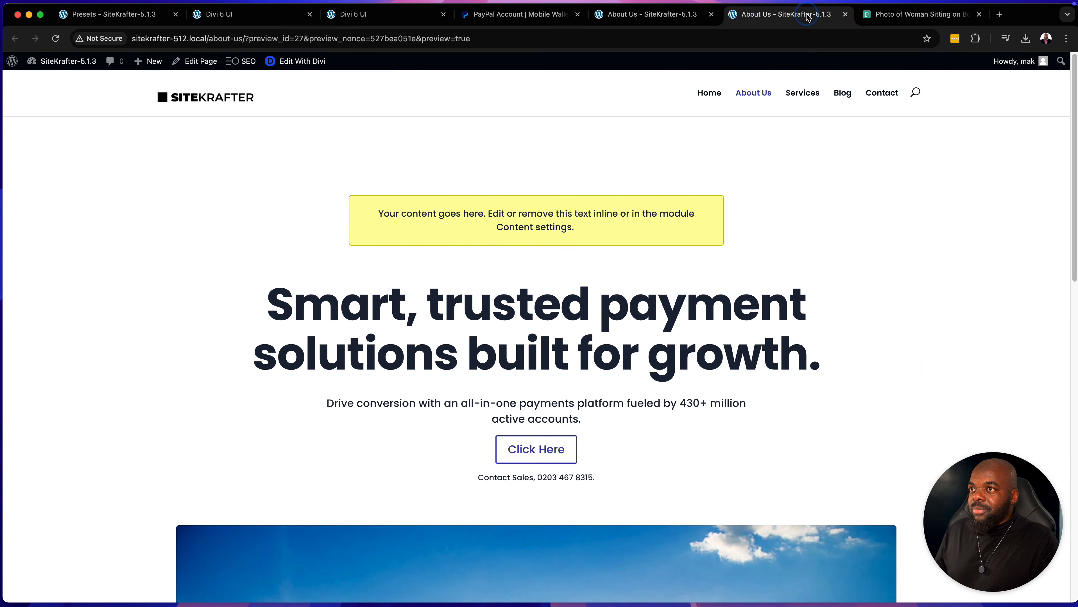
pyautogui.click(56, 39)
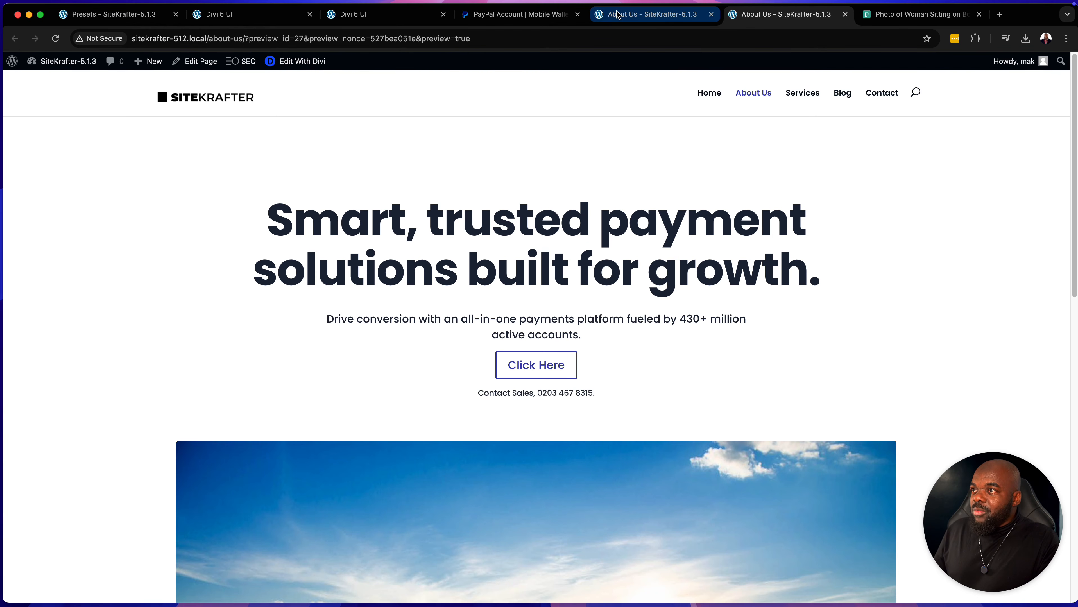
pyautogui.click(366, 16)
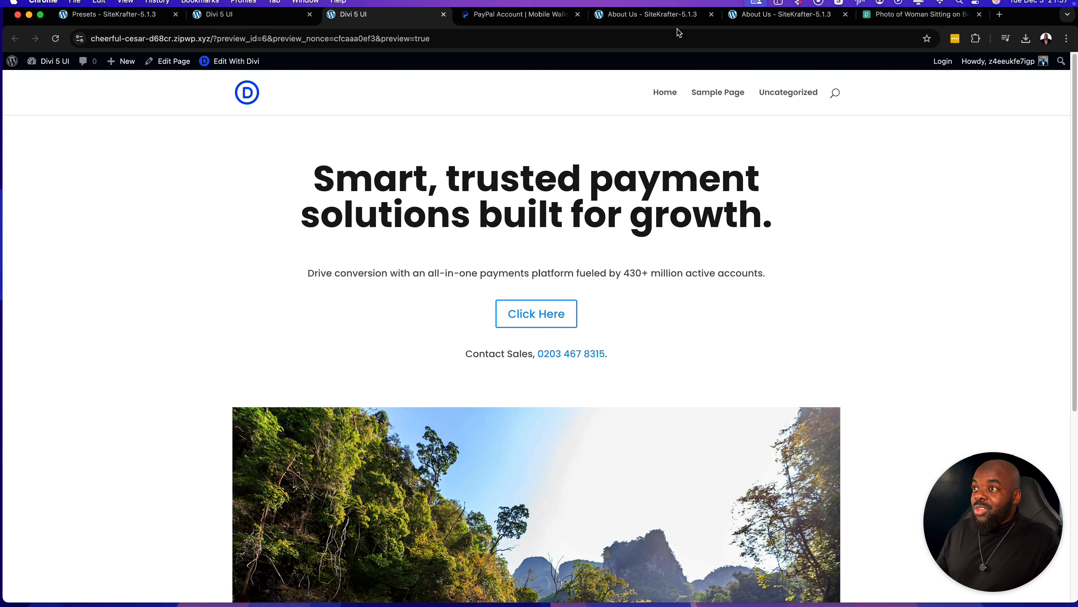
pyautogui.click(770, 17)
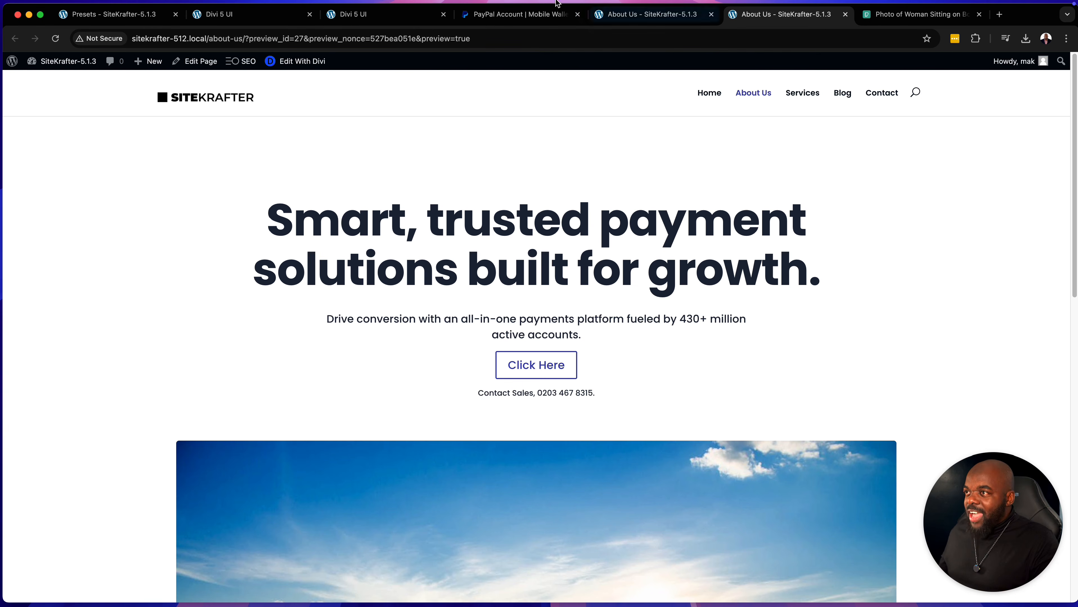
# Step: Check the Divi 5 UI preview's hero at mobile width by narrowing the browser window, and restore the full width
pyautogui.click(373, 17)
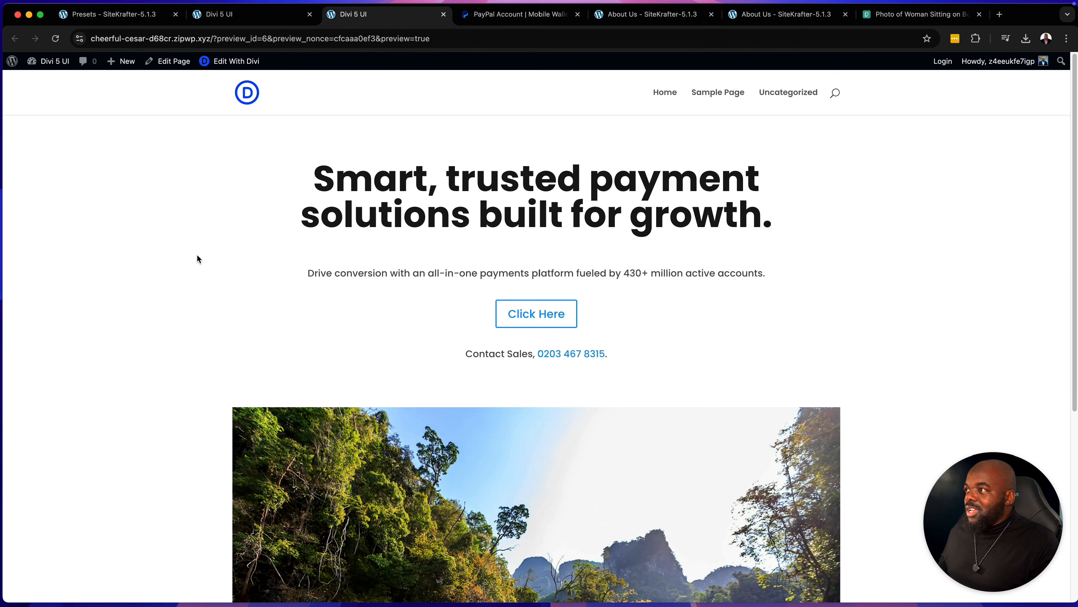
pyautogui.moveTo(1075, 247); pyautogui.dragTo(184, 223)
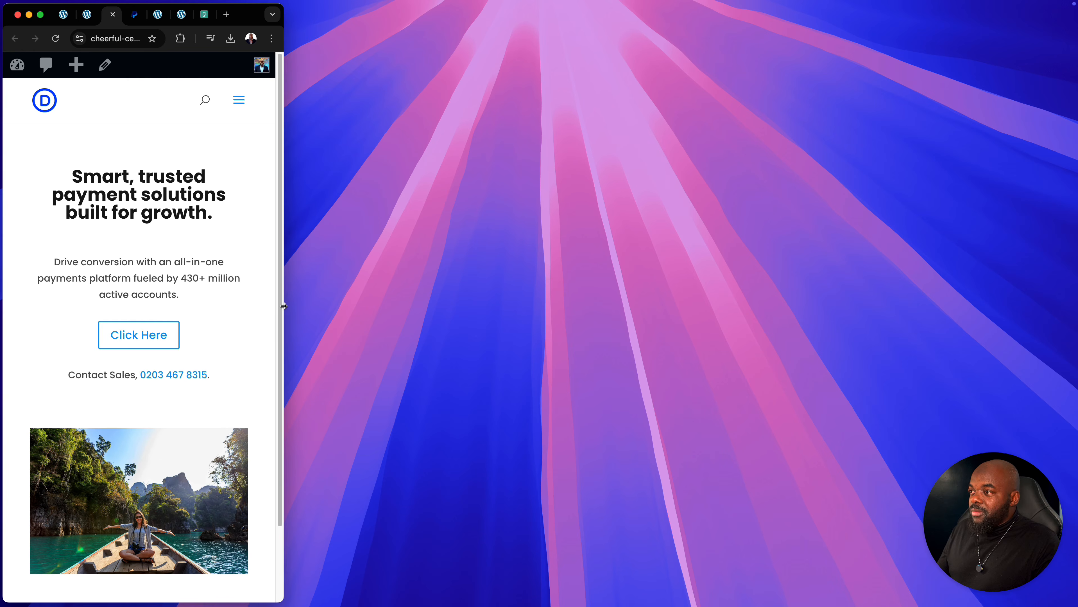
pyautogui.moveTo(281, 305); pyautogui.dragTo(1074, 326)
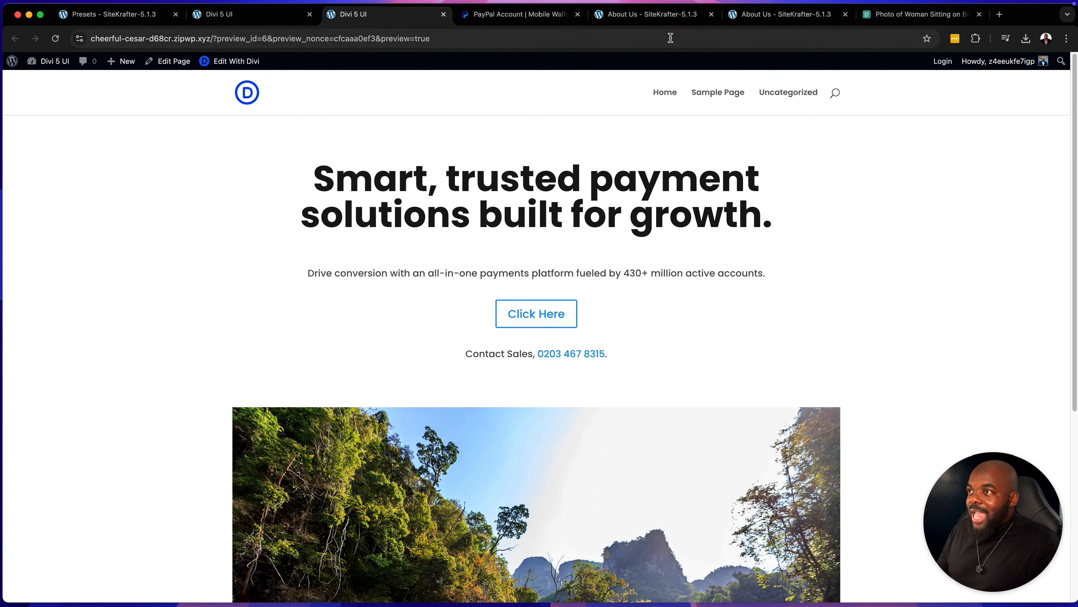
# Step: Narrow the browser window to mobile width on the SiteKrafter About Us preview to check the hero's responsive text
pyautogui.click(757, 15)
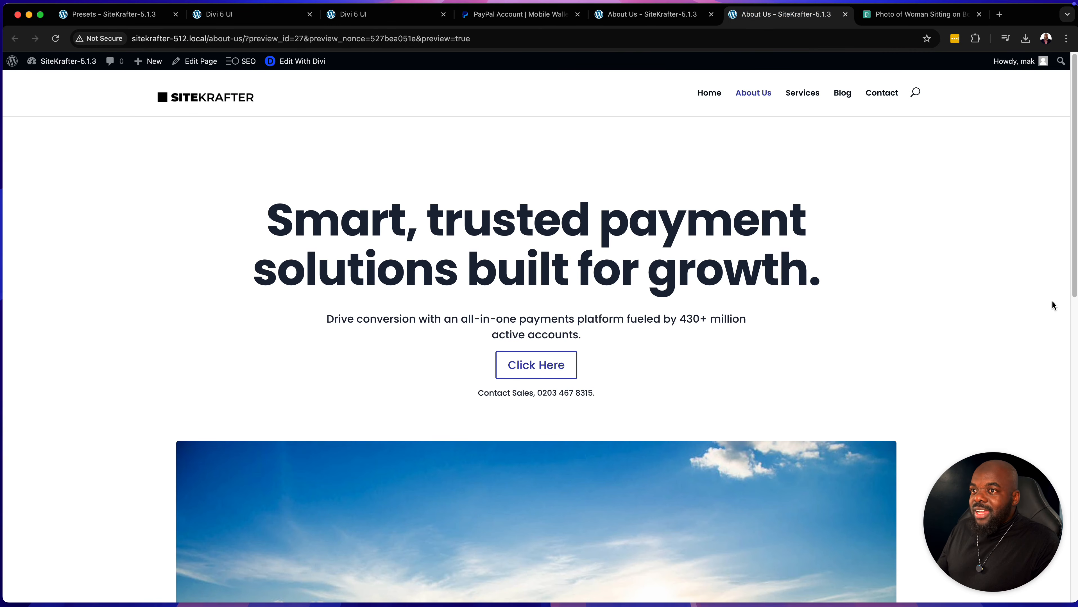
pyautogui.click(1075, 306)
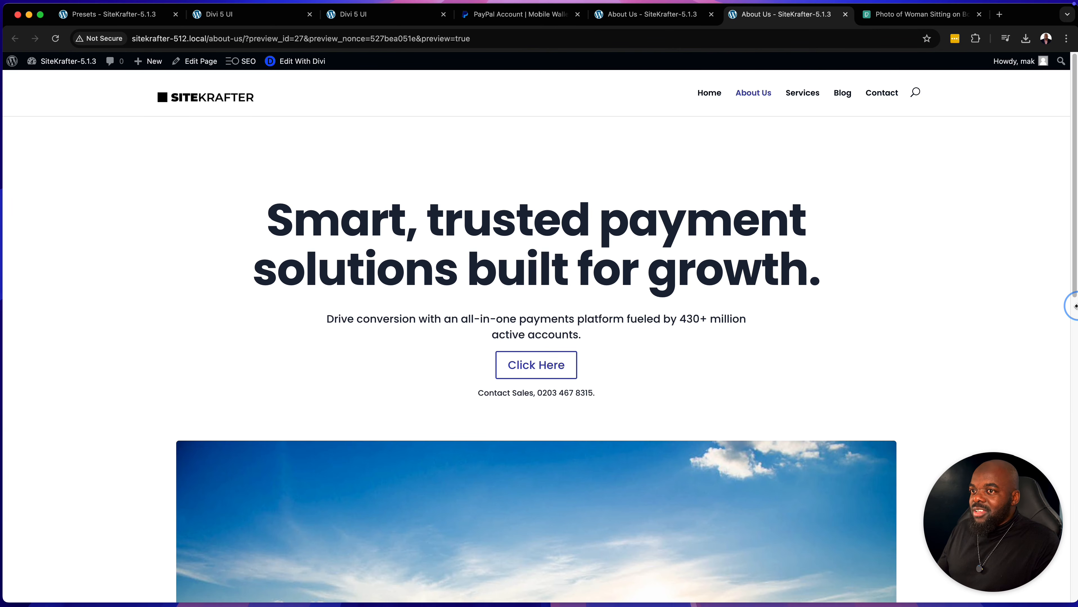
pyautogui.moveTo(1075, 306); pyautogui.dragTo(281, 293)
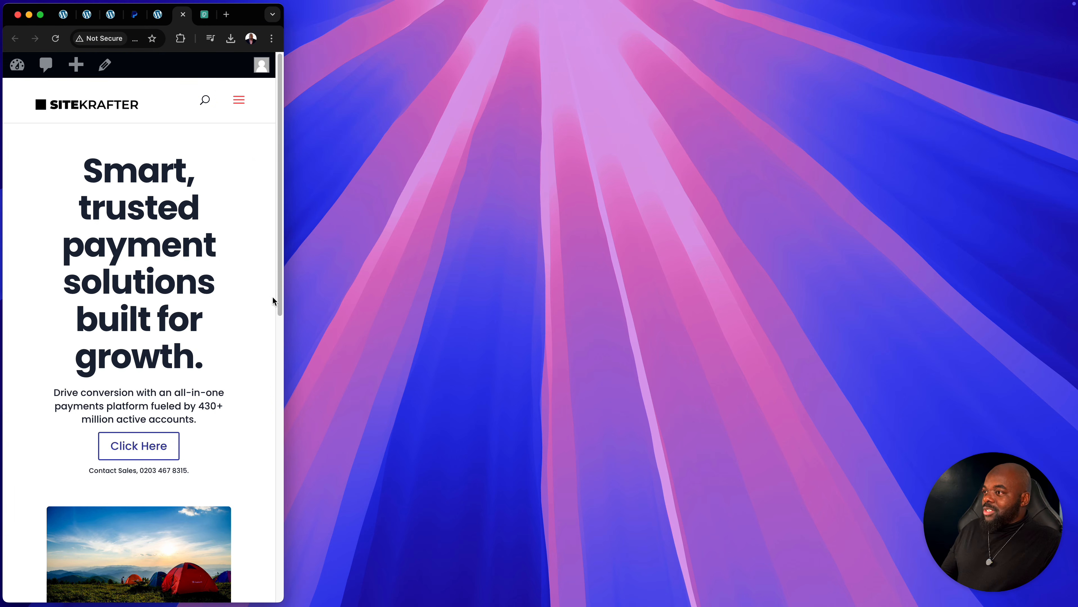
pyautogui.click(282, 316)
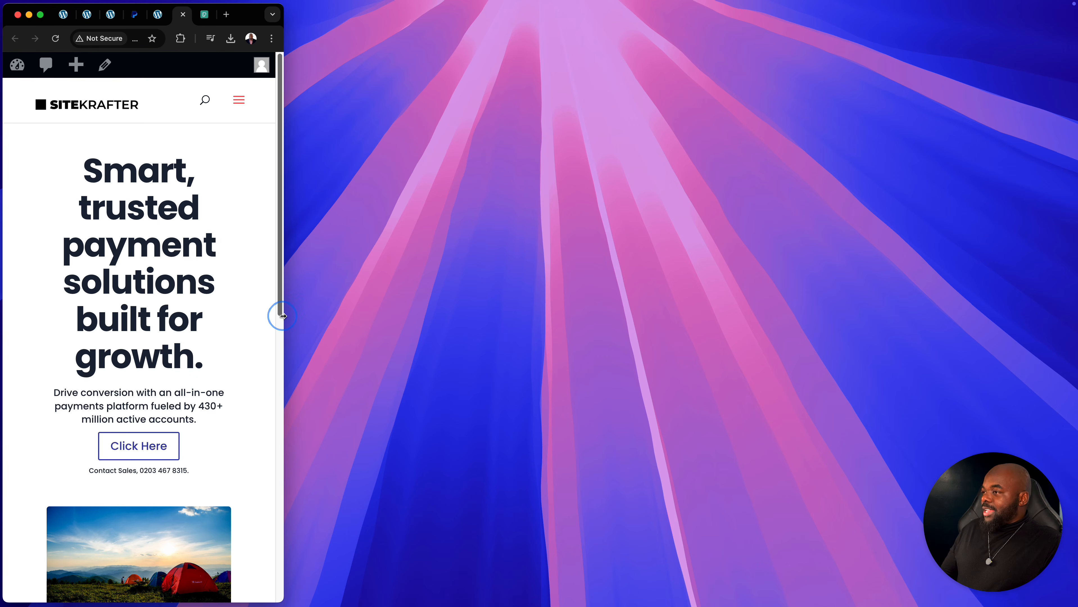
# Step: Finish the mobile-width check of the About Us preview's hero and restore the browser window to full width
pyautogui.moveTo(283, 316); pyautogui.dragTo(189, 332)
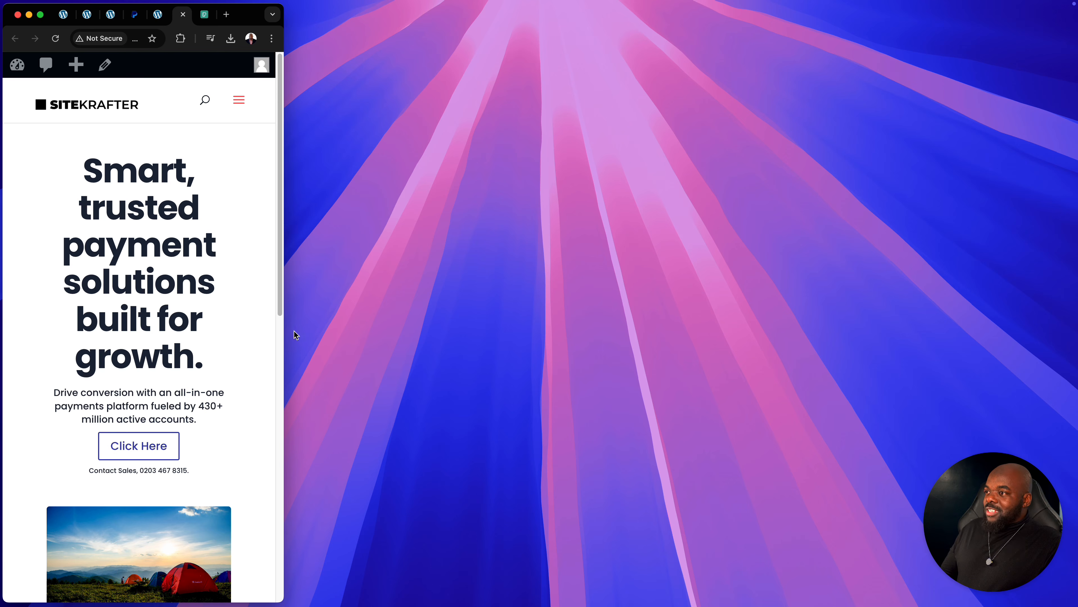
pyautogui.moveTo(283, 336); pyautogui.dragTo(1075, 336)
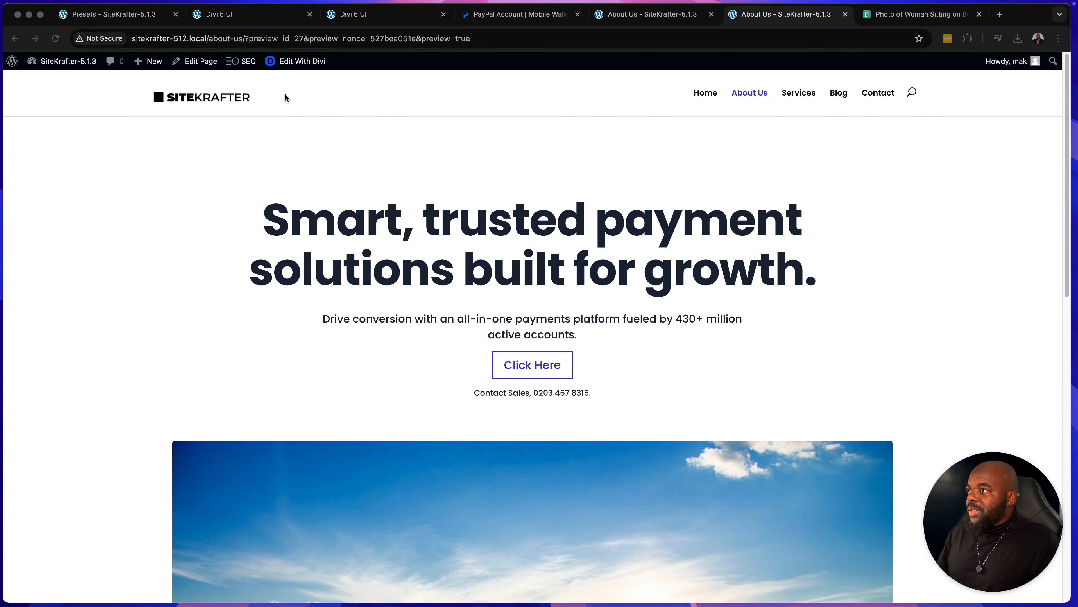
# Step: Review the SiteKrafter class names on the Presets page, and compare the original PayPal hero with the About Us preview
pyautogui.click(106, 15)
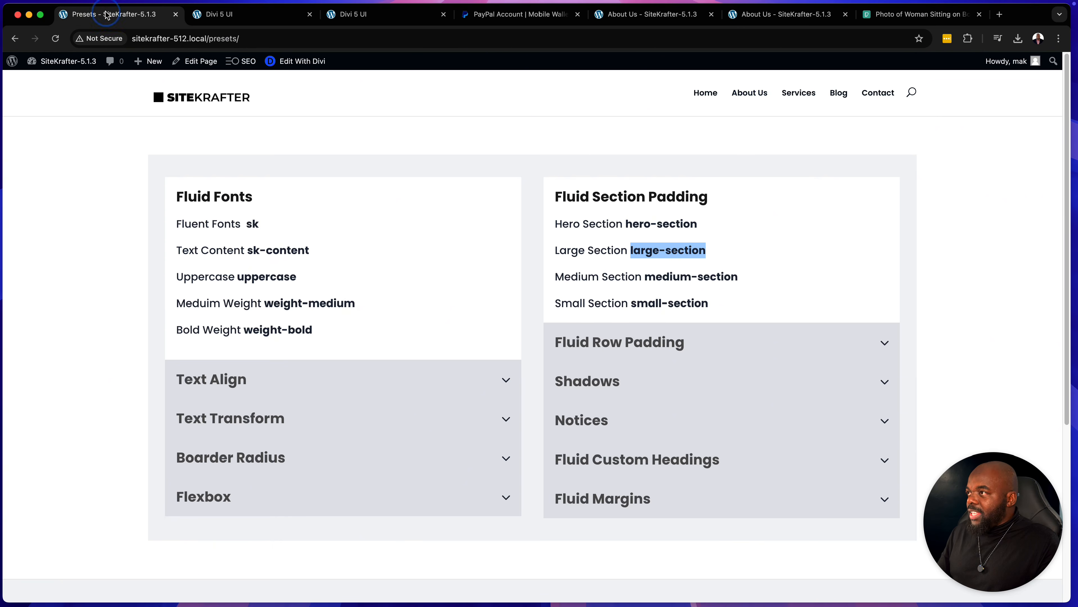
pyautogui.click(412, 219)
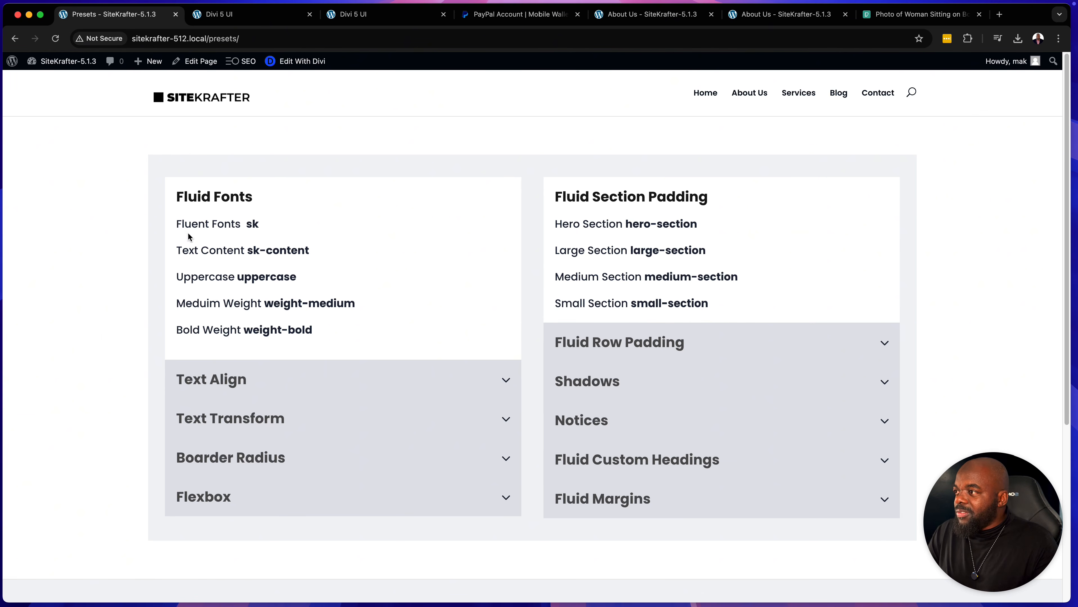
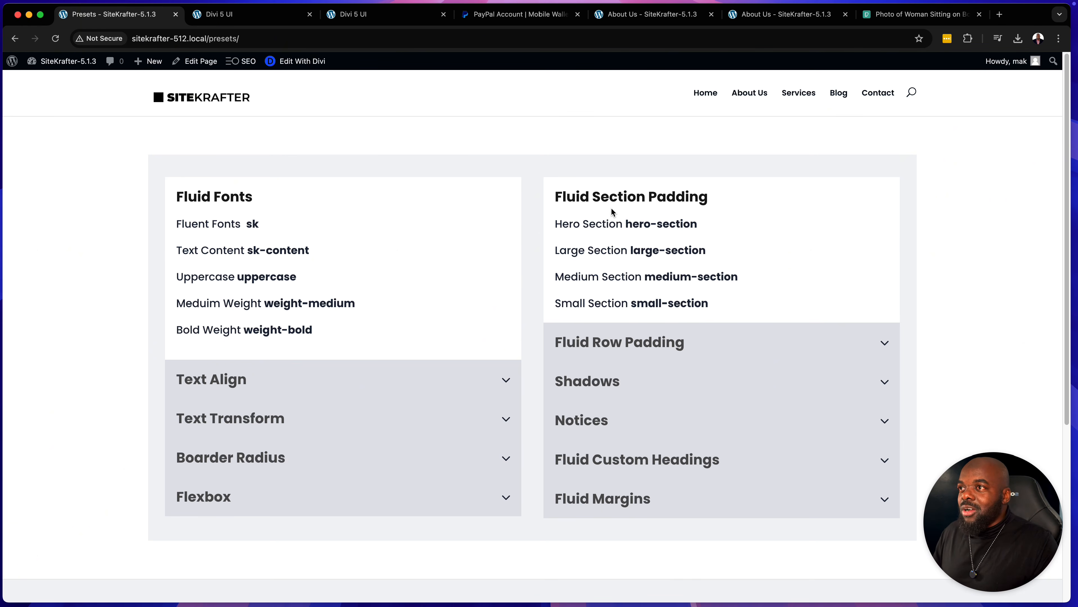
pyautogui.click(532, 17)
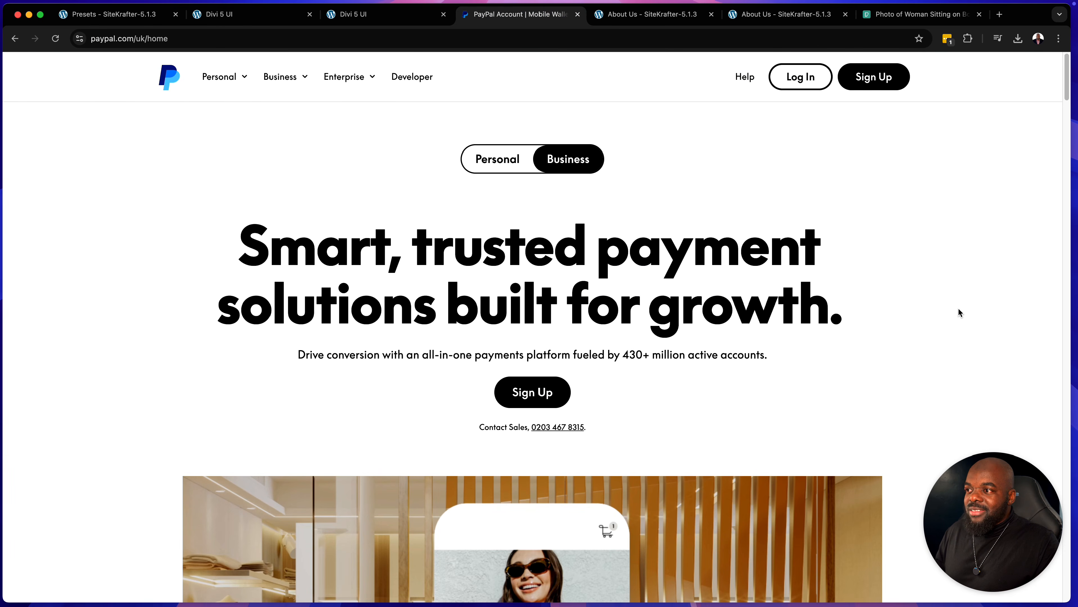
pyautogui.click(804, 15)
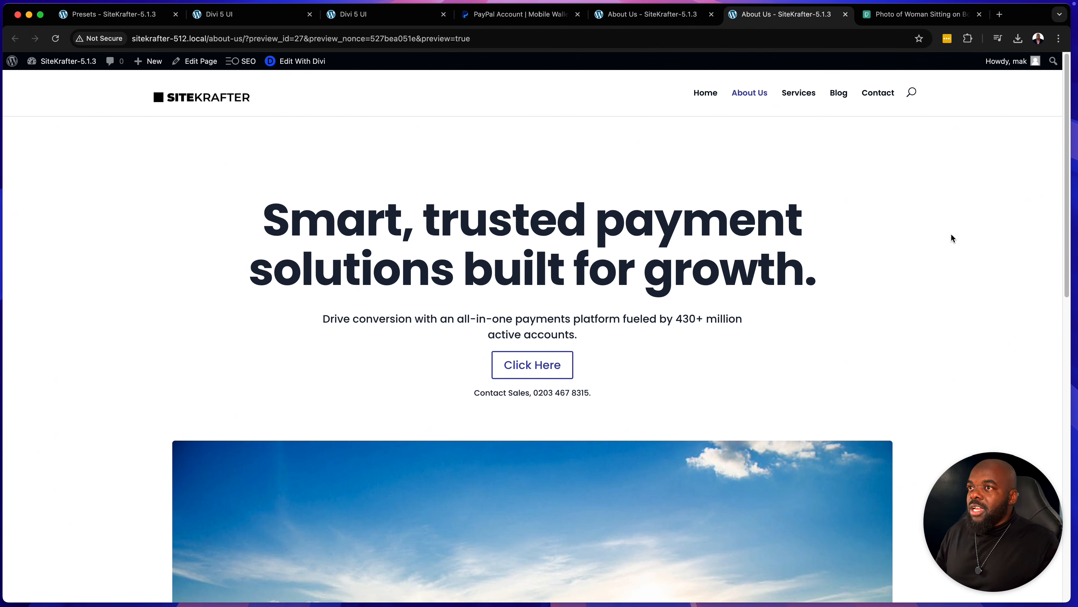
# Step: Load sitekrafter.com in place of the Pexels photo page
pyautogui.click(913, 14)
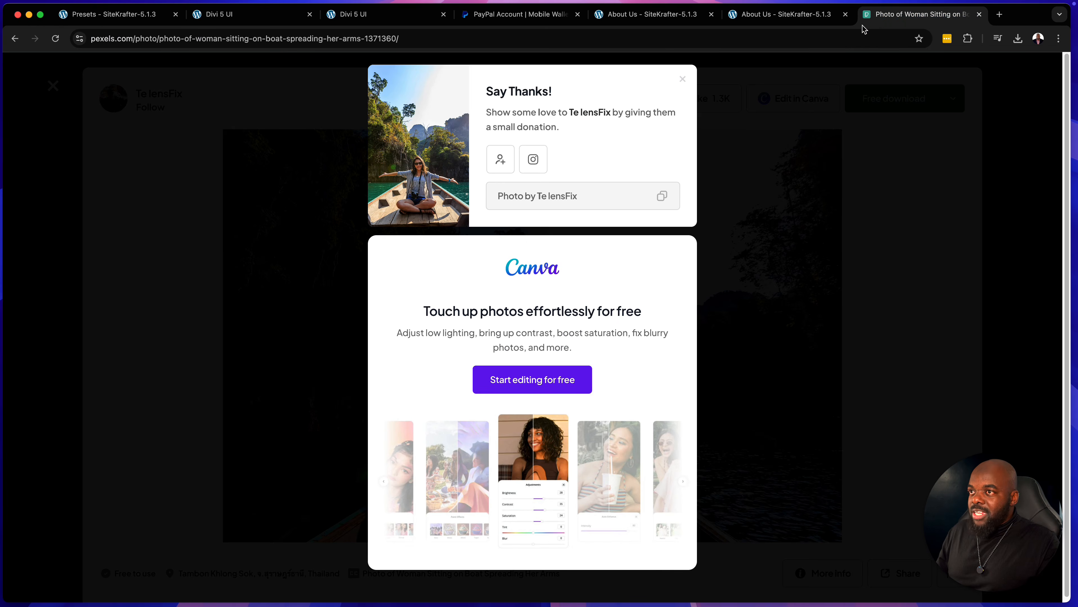
pyautogui.press('super+l')
pyautogui.write('site')
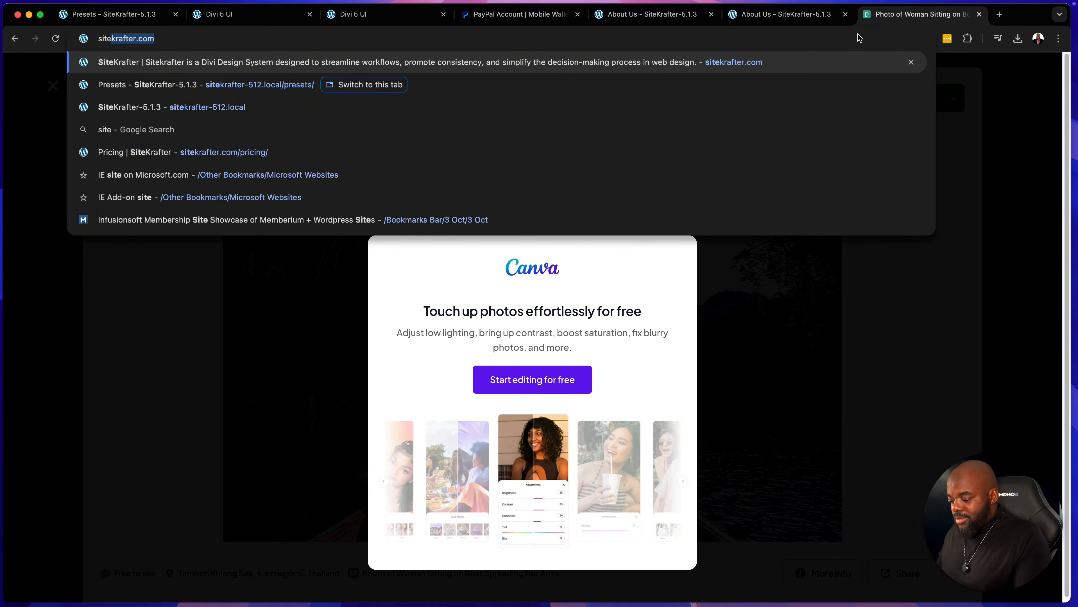
pyautogui.press('Return')
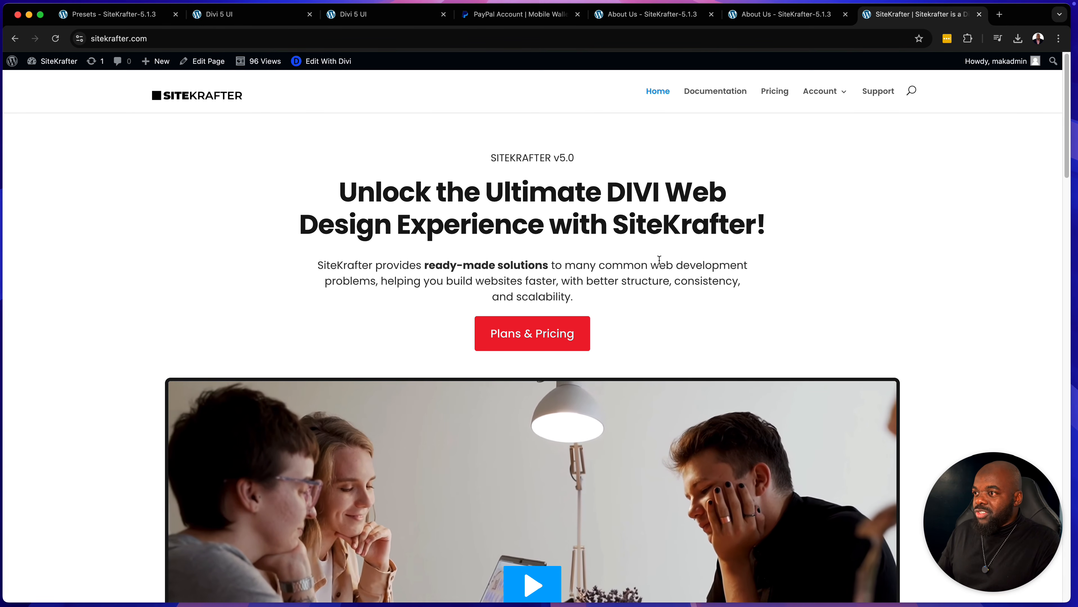
# Step: Open SiteKrafter's plans and pricing page and examine the Yearly and Lifetime licence options
pyautogui.click(562, 334)
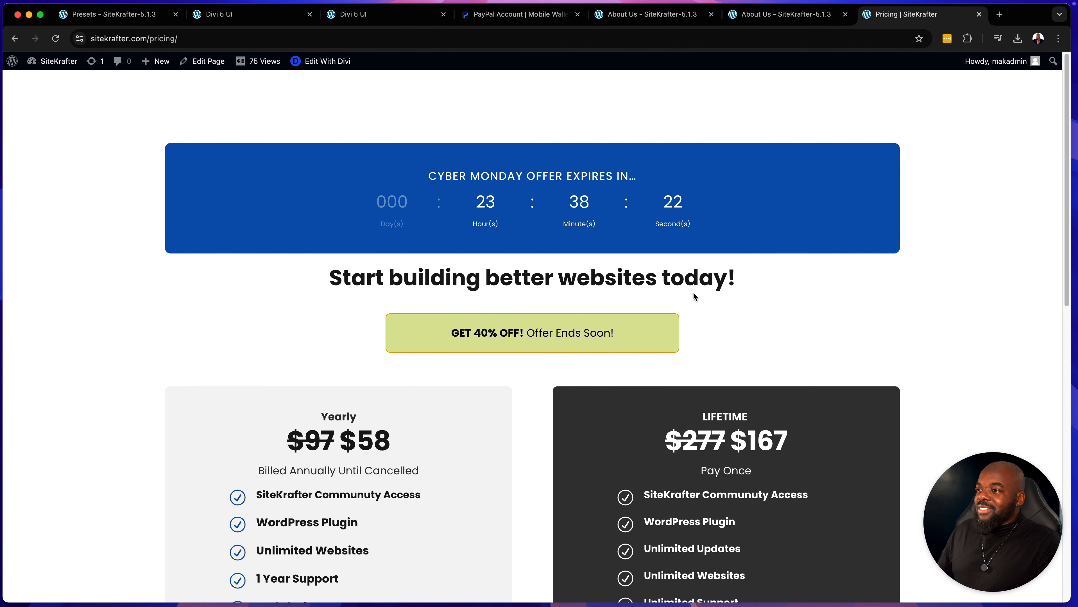
pyautogui.scroll(-5, 933, 315)
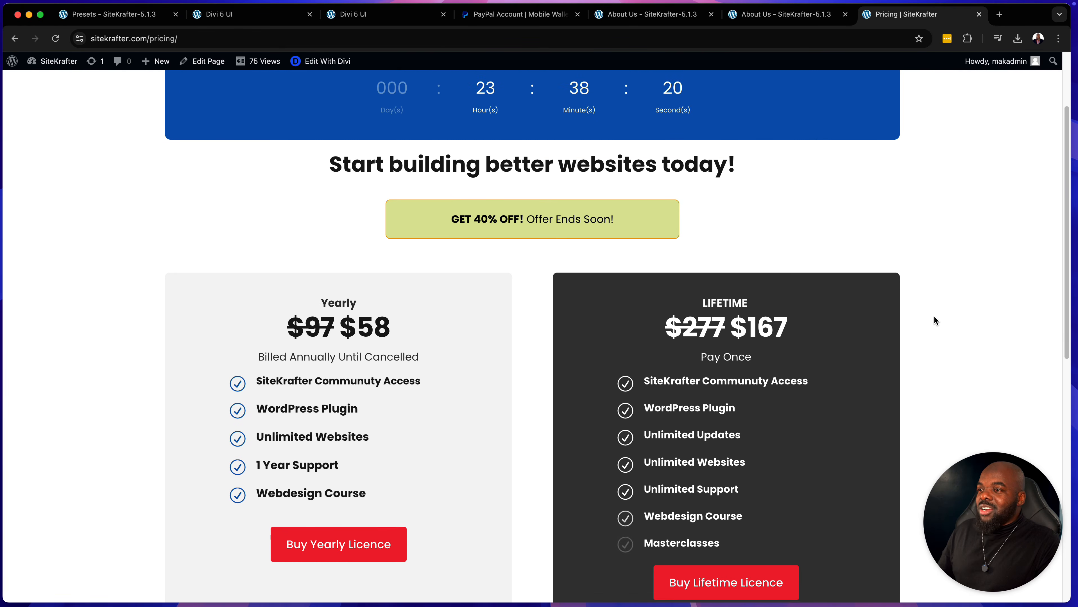
pyautogui.scroll(-1, 932, 315)
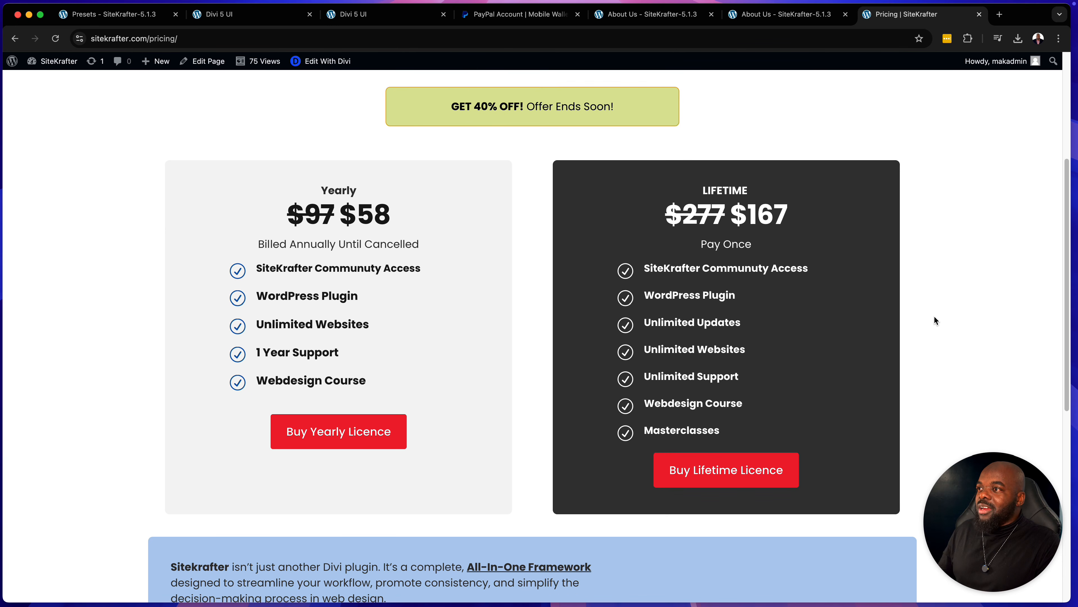